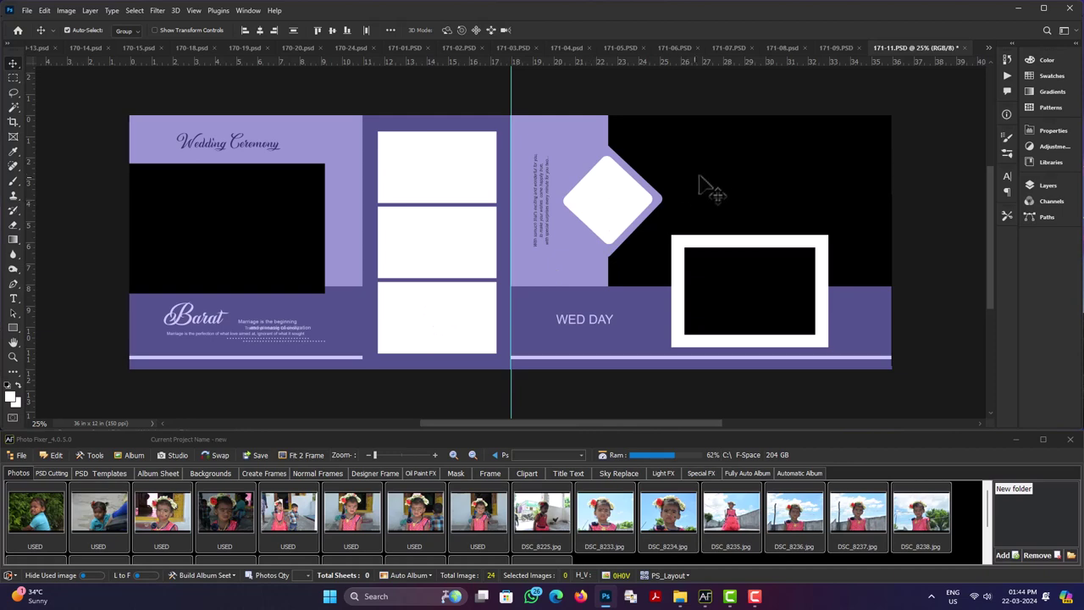
- Create an auto album sheet from the purple wedding layout with file type 7h0v and file name _12x36
left_click(205, 575)
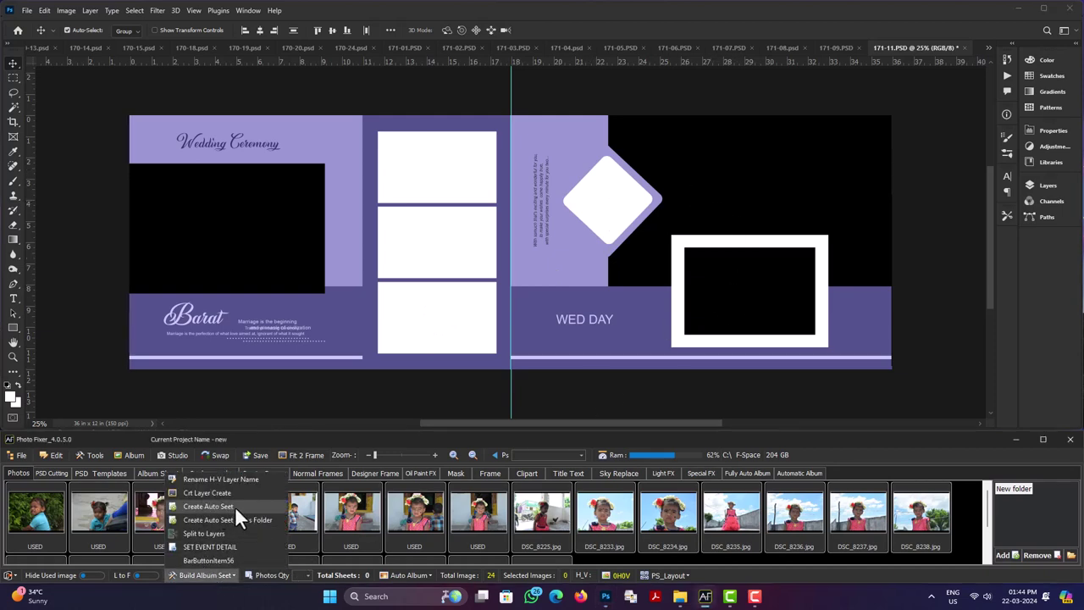
left_click(235, 505)
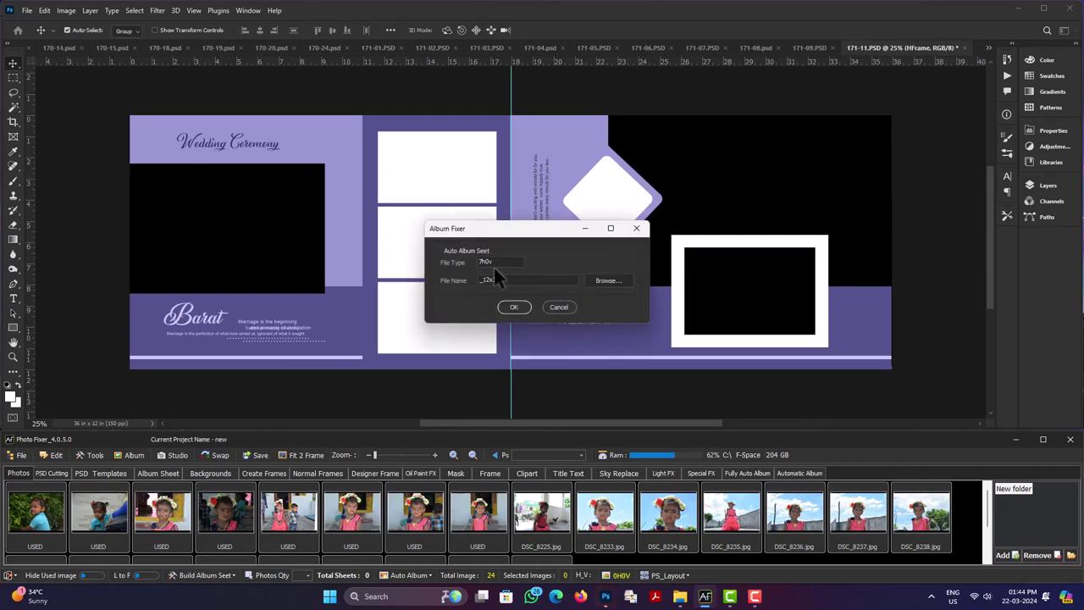
left_click_drag(495, 263, 435, 261)
left_click_drag(513, 280, 470, 285)
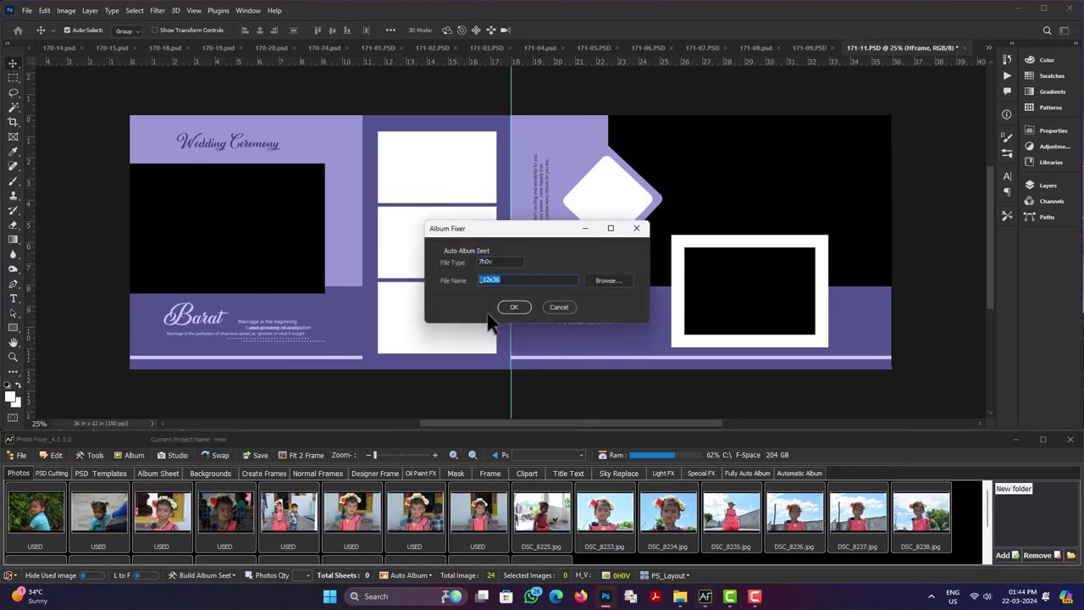
left_click(513, 306)
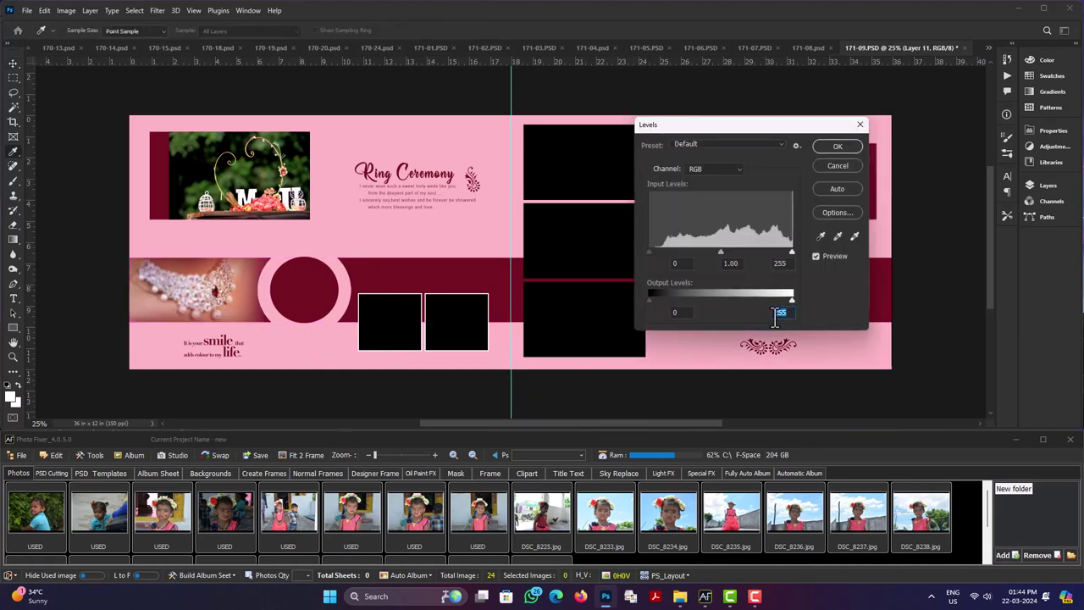
- Darken the jewellery photo in the dark red band to black with Levels
left_click(836, 148)
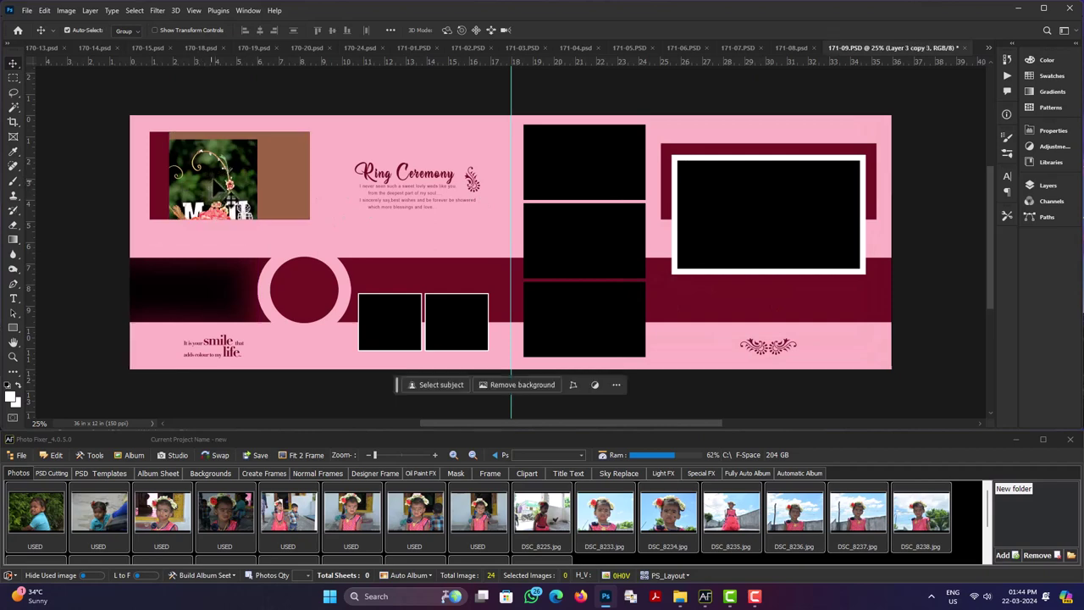
- Select the Ring Ceremony layout's photo placeholders and create an auto album sheet with file type 8h0v and file name _12x36
right_click(750, 212)
left_click(762, 216)
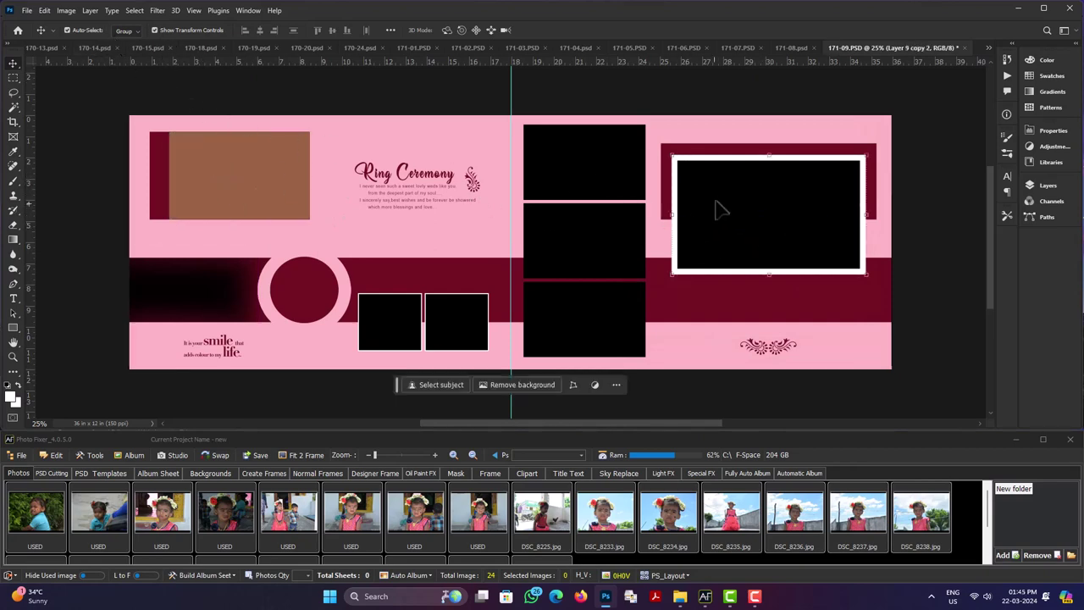
right_click(719, 210)
left_click(744, 203)
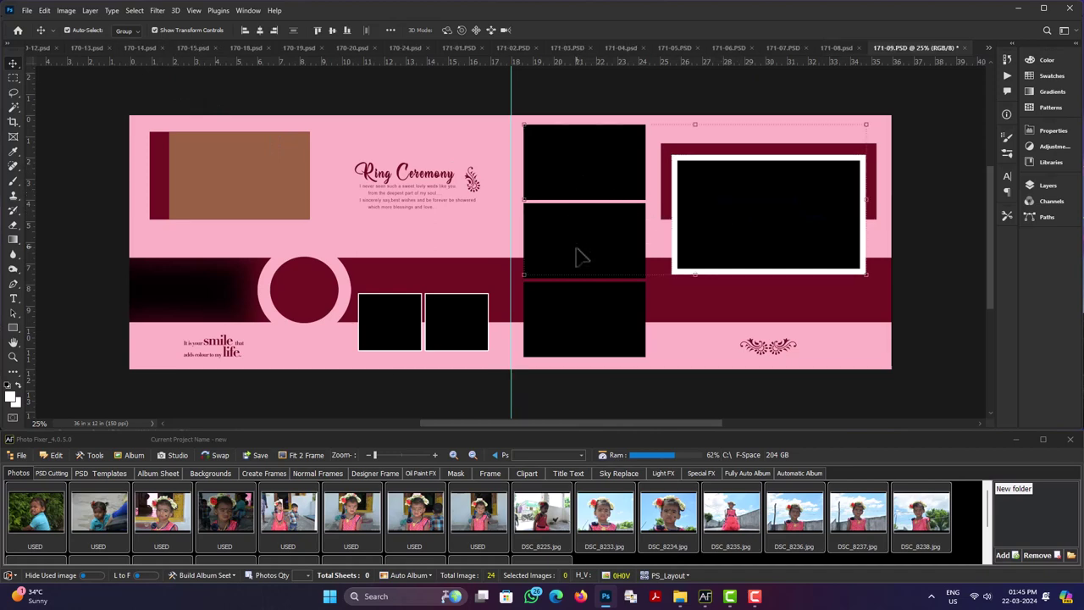
left_click(583, 256, "shift")
left_click(583, 316, "shift")
left_click(454, 327, "shift")
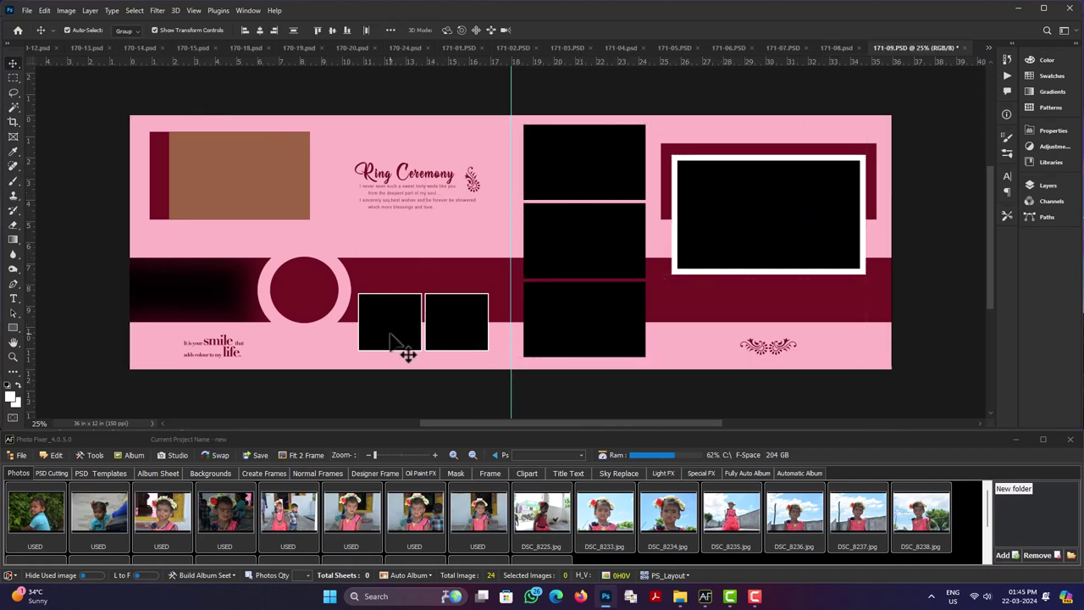
left_click(389, 334, "shift")
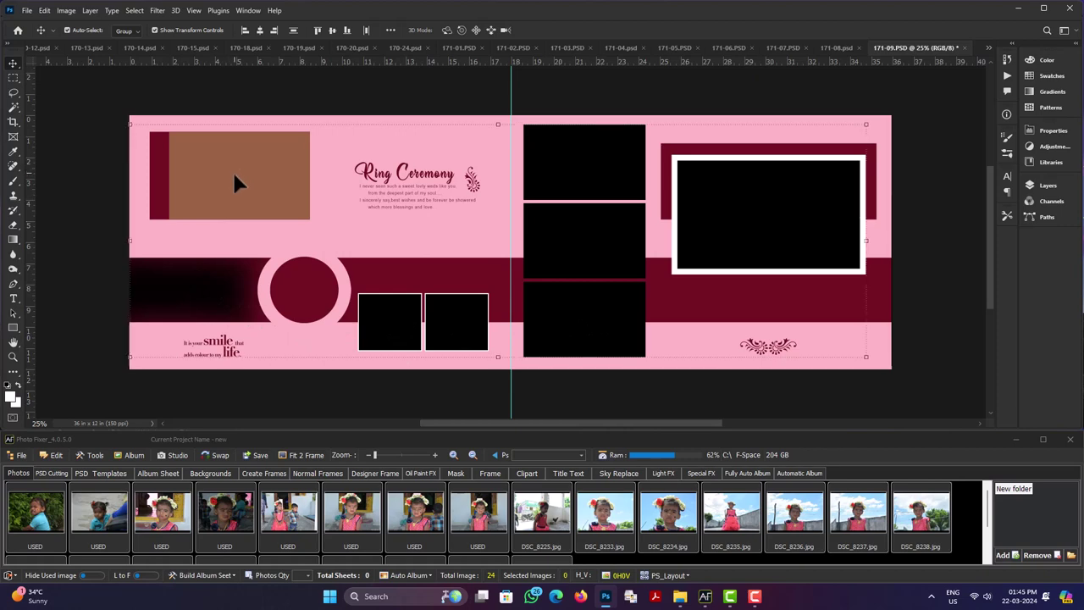
left_click(183, 579)
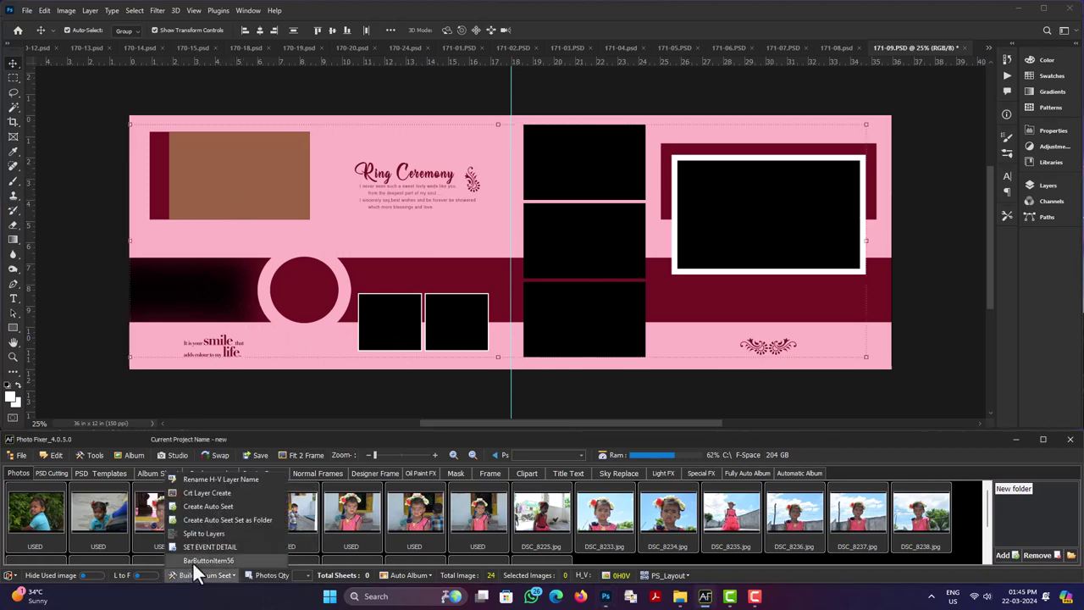
left_click(232, 507)
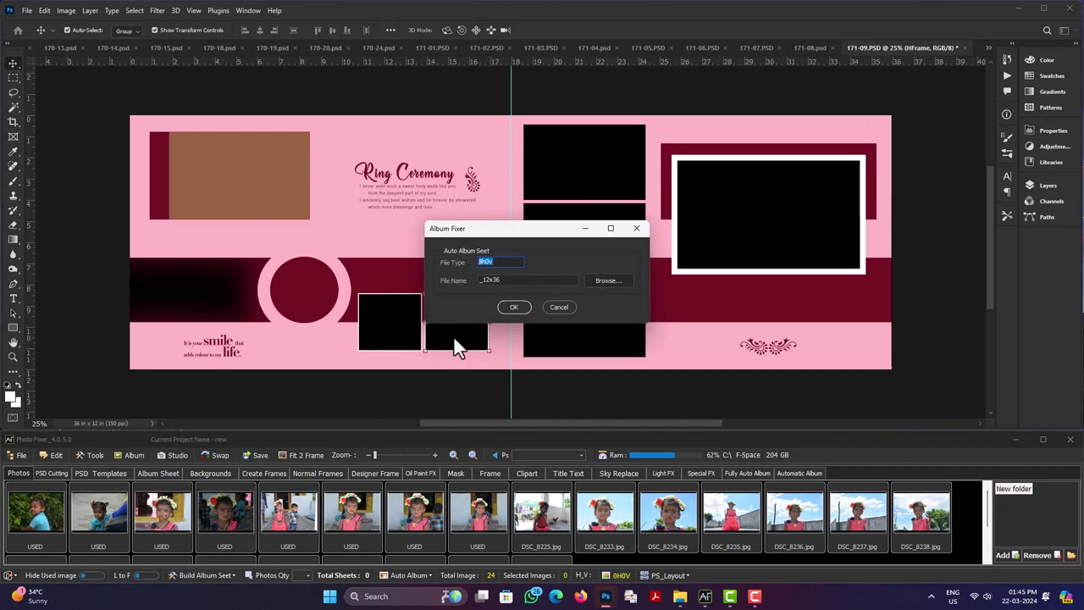
left_click(514, 308)
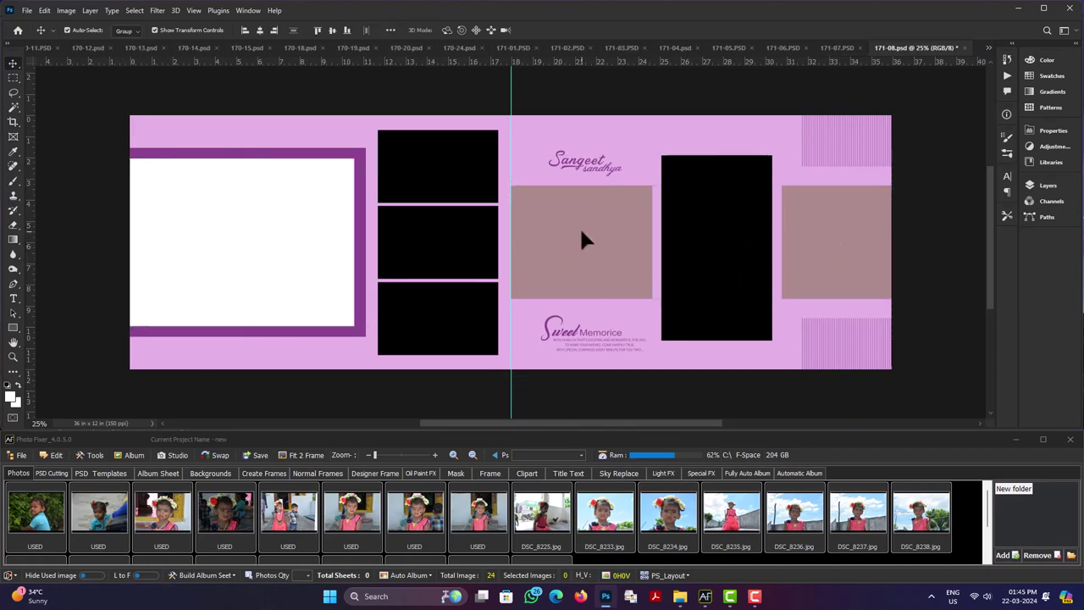
- Mark the large white frame and the four black frames as album frames with Create Auto Seet, without saving the sheet
left_click(272, 289)
left_click(222, 584)
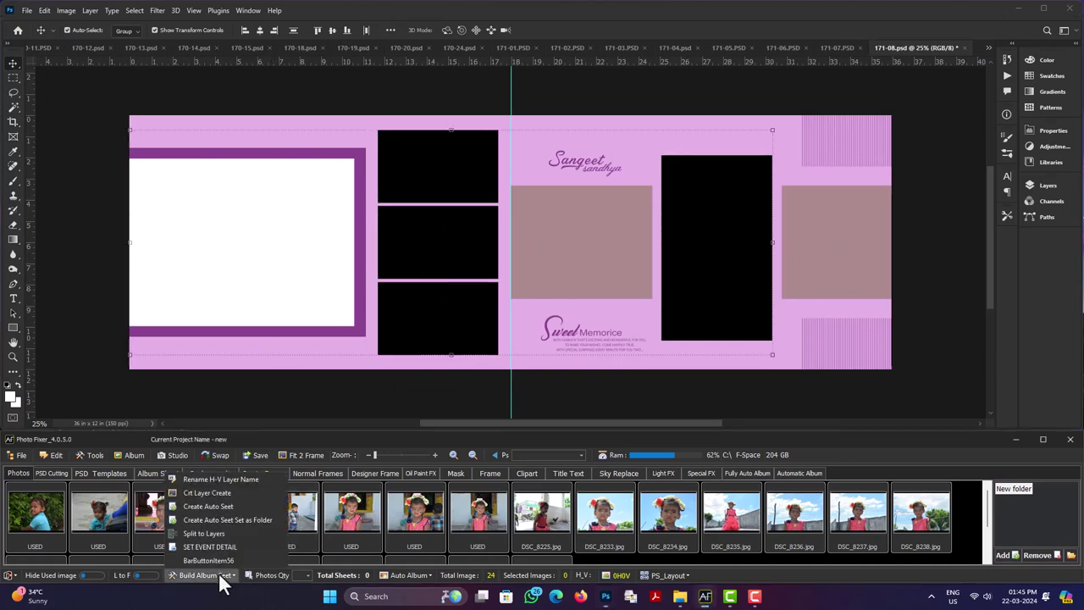
left_click(226, 506)
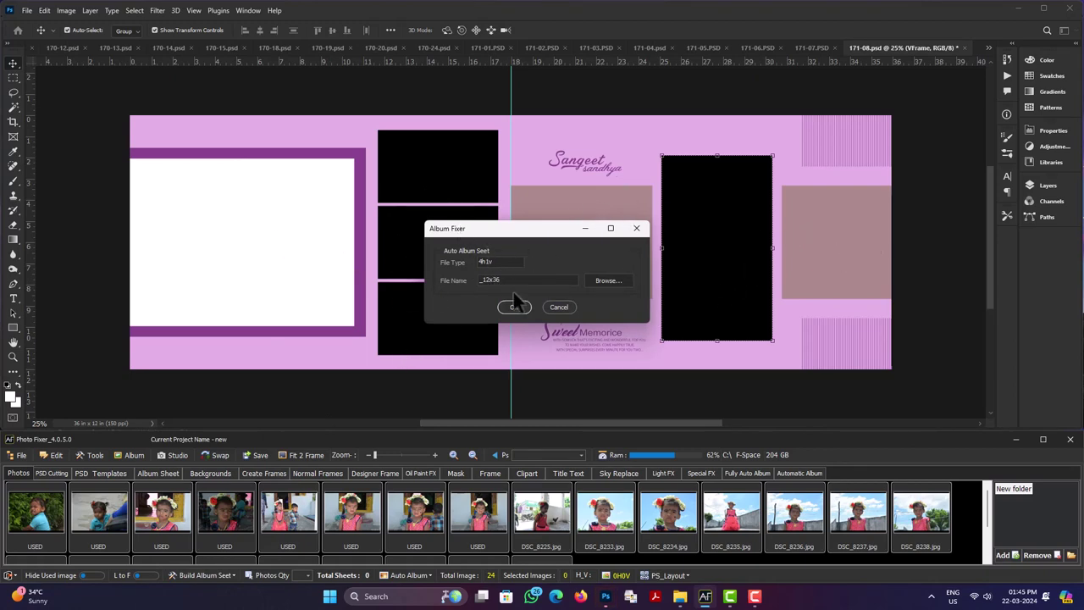
left_click(559, 307)
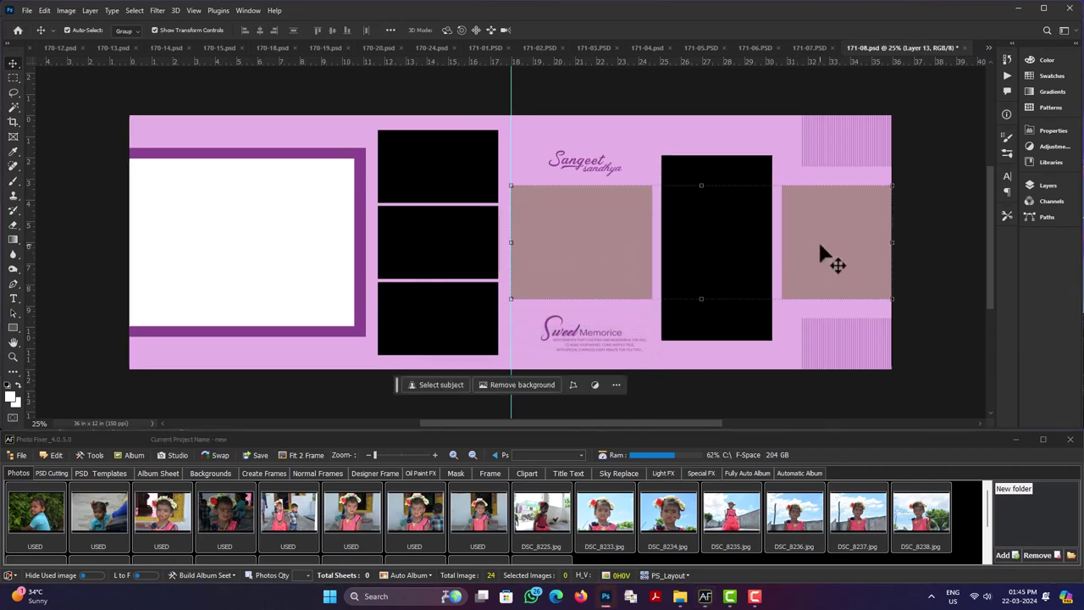
- Try to create an auto album sheet again from the reselected white and black frames
left_click(725, 181)
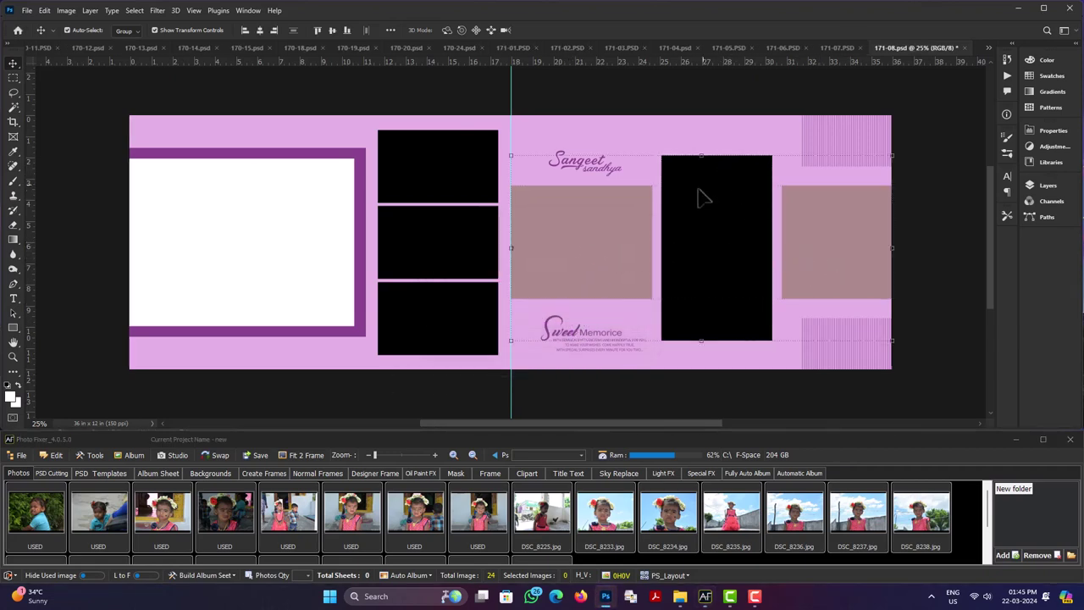
left_click(596, 270)
left_click(440, 347)
left_click(220, 576)
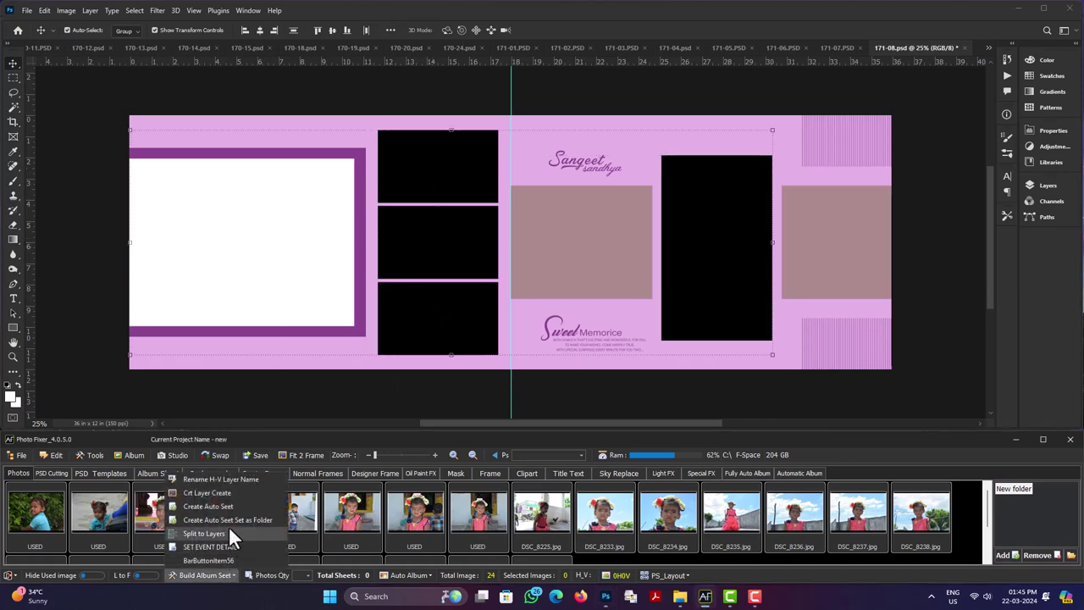
left_click(254, 506)
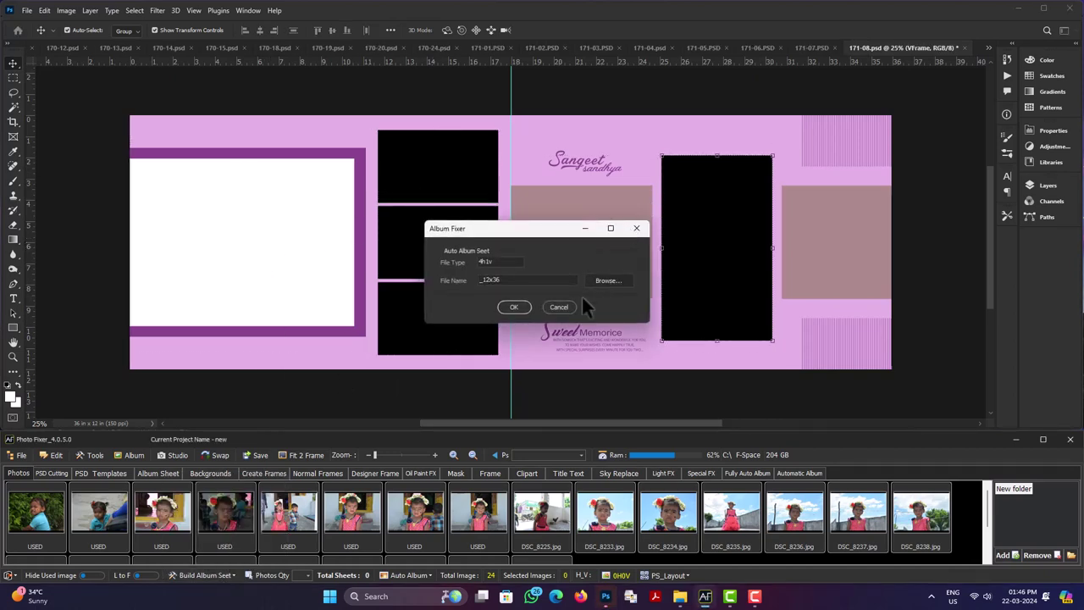
left_click(563, 307)
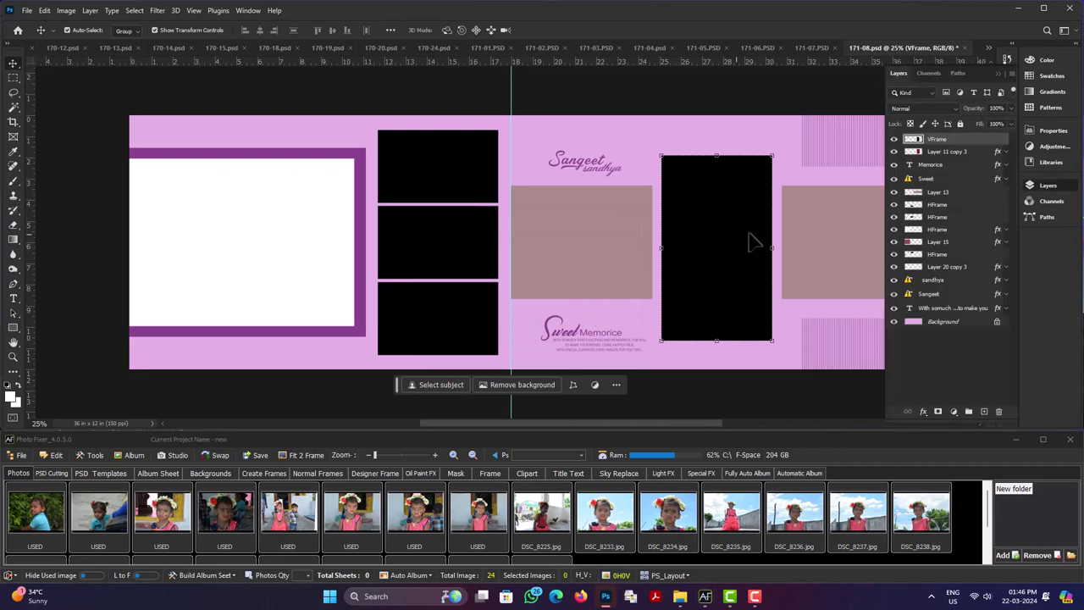
- Mark the brown double-rectangle layer as a horizontal album frame with Create Auto Seet, without saving the sheet
left_click(840, 256)
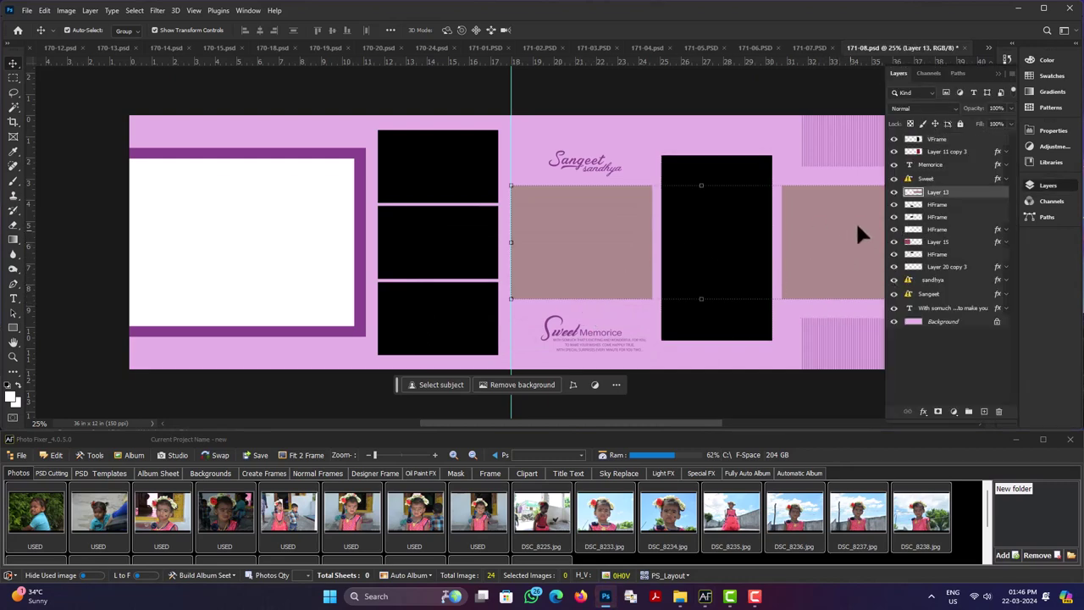
left_click(216, 575)
left_click(221, 504)
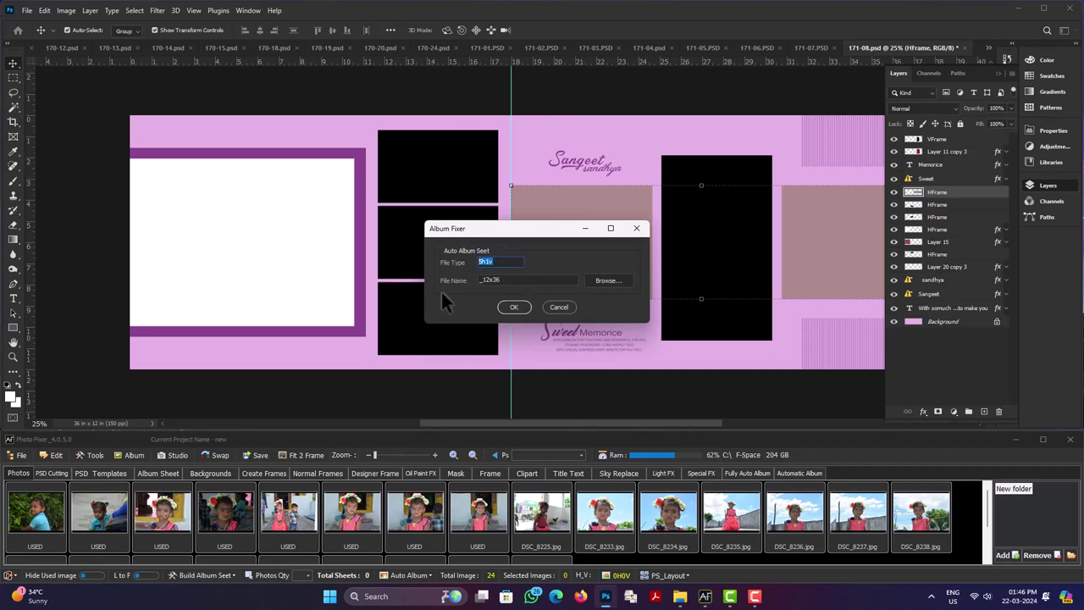
left_click(569, 309)
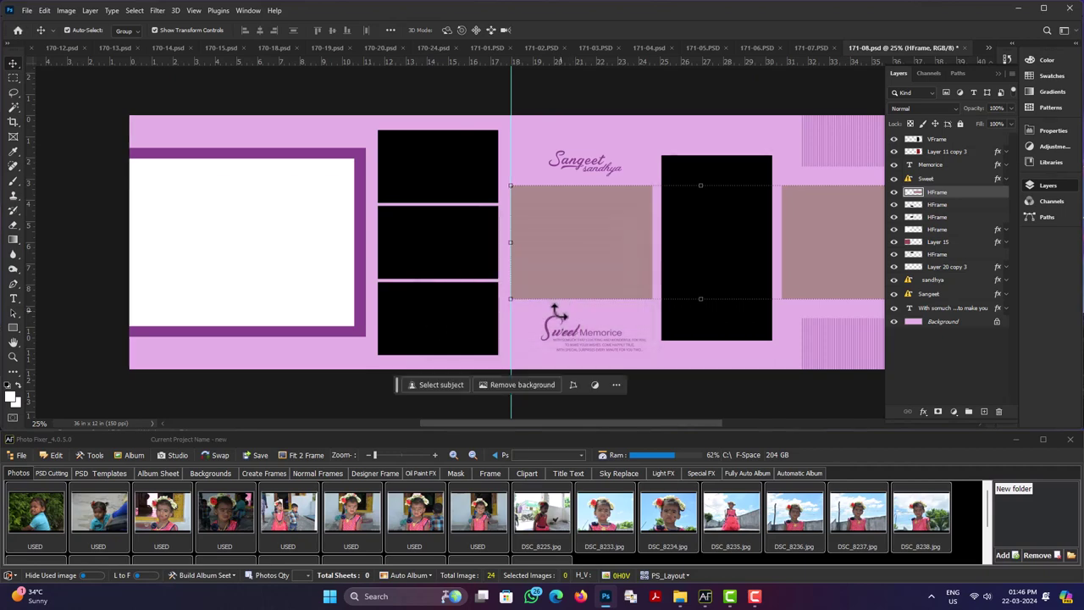
- Examine which layer each white, black and brown frame belongs to and how far each one extends
left_click(318, 263)
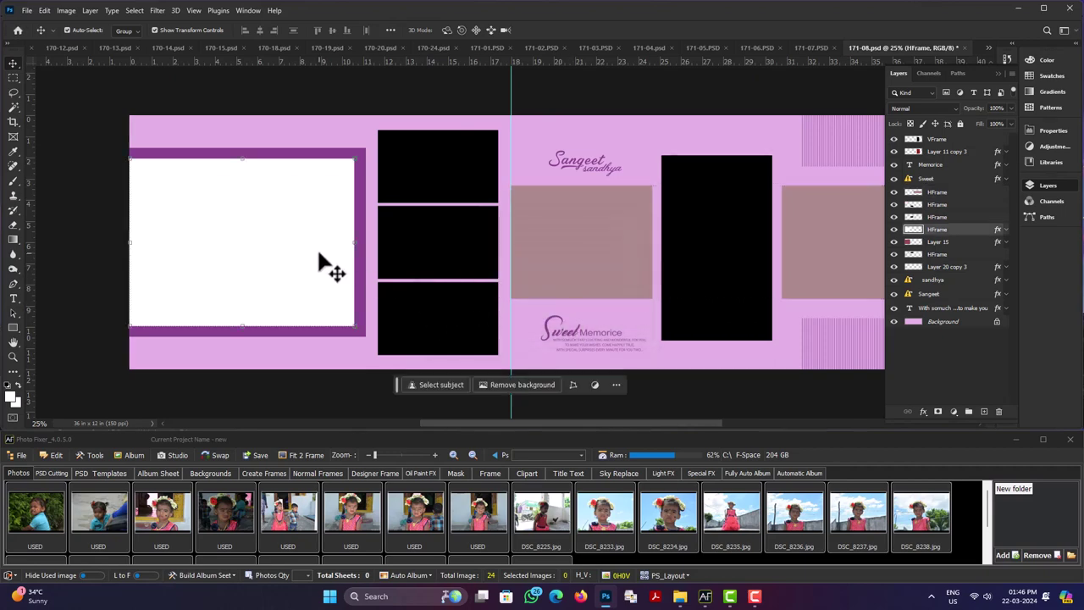
left_click(421, 182)
left_click(433, 243)
left_click(431, 308)
left_click(434, 315)
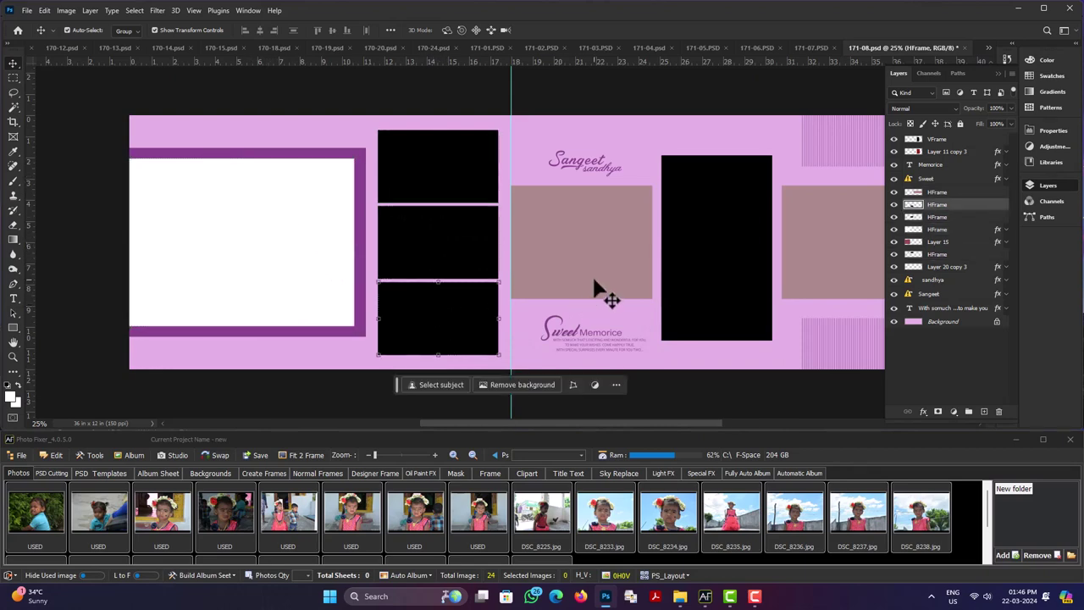
left_click(596, 282)
key("ctrl+t")
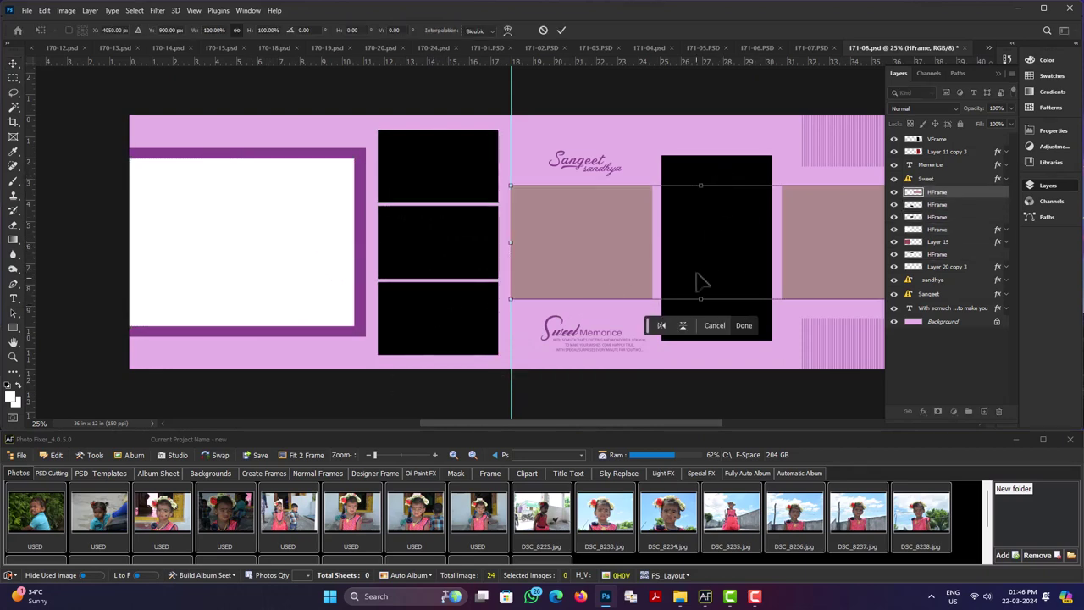
key("Return")
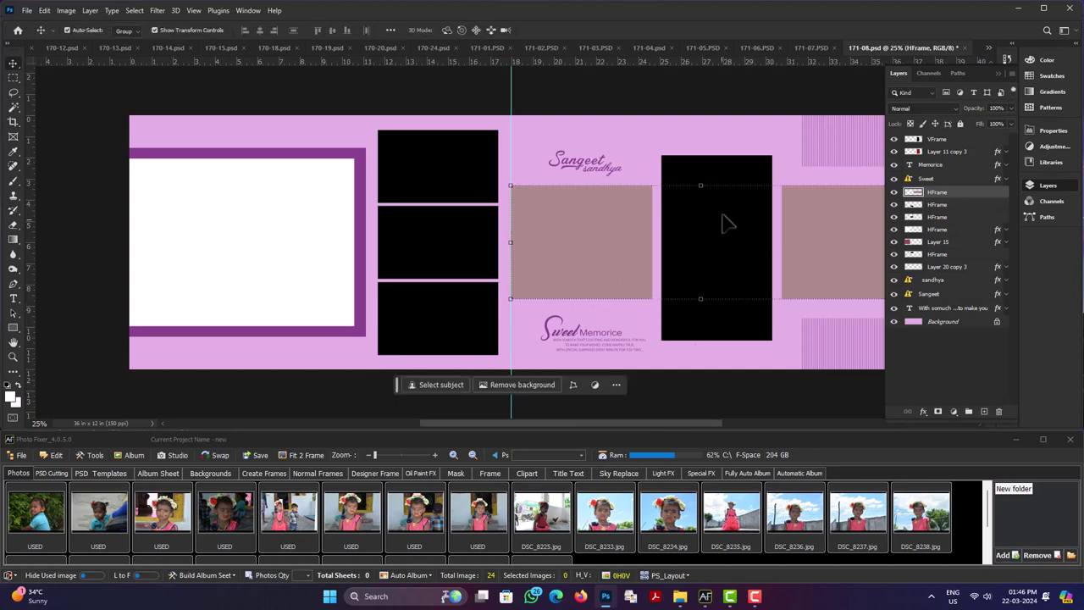
left_click(724, 265)
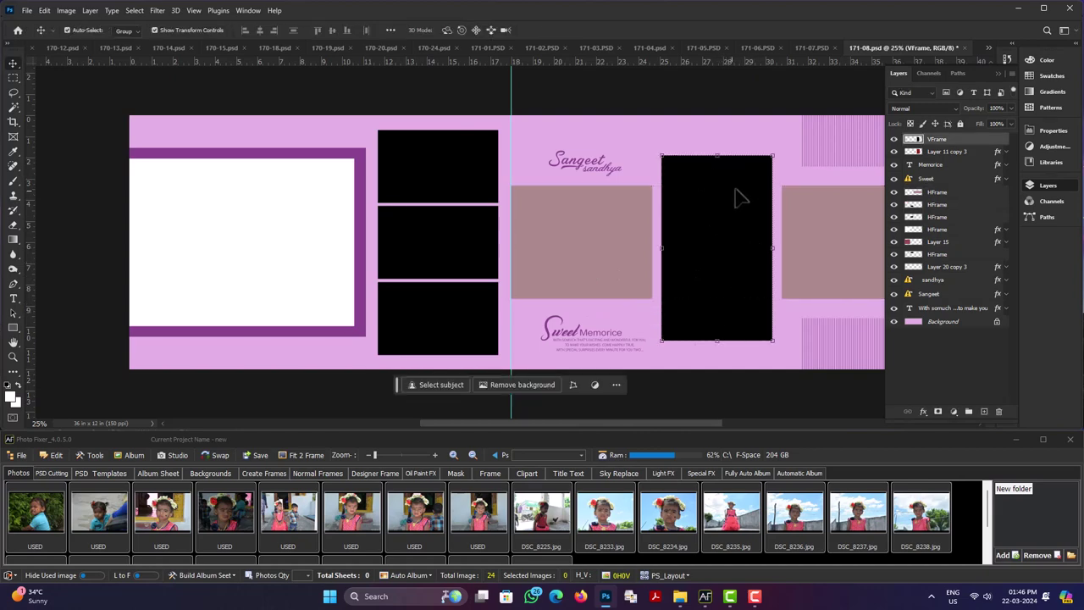
- Try to create an auto album sheet from the VFrame layer and all five HFrame layers
left_click(850, 215)
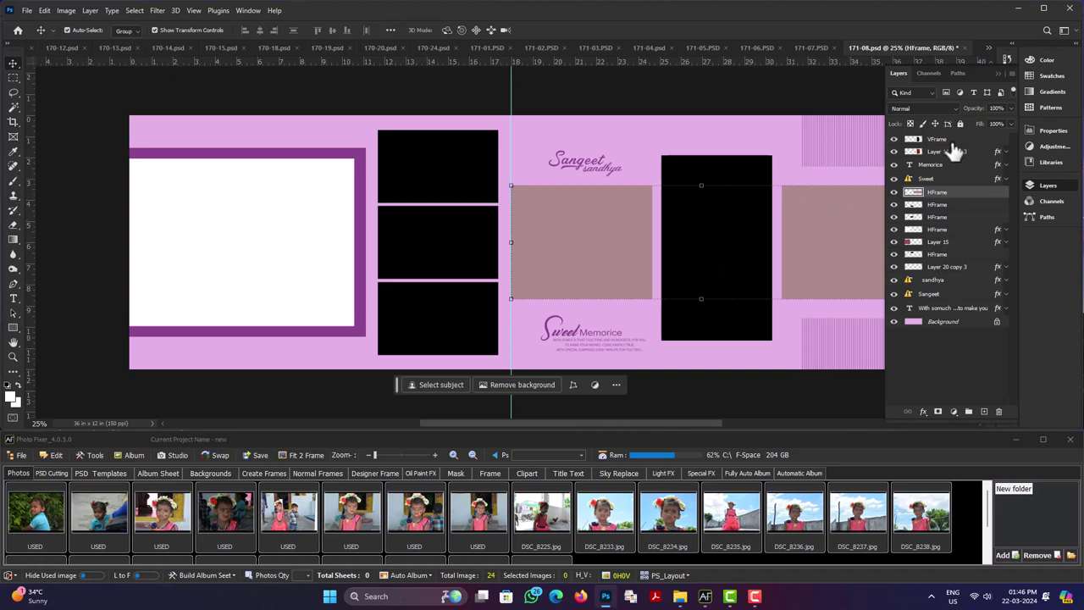
left_click(943, 203, "ctrl")
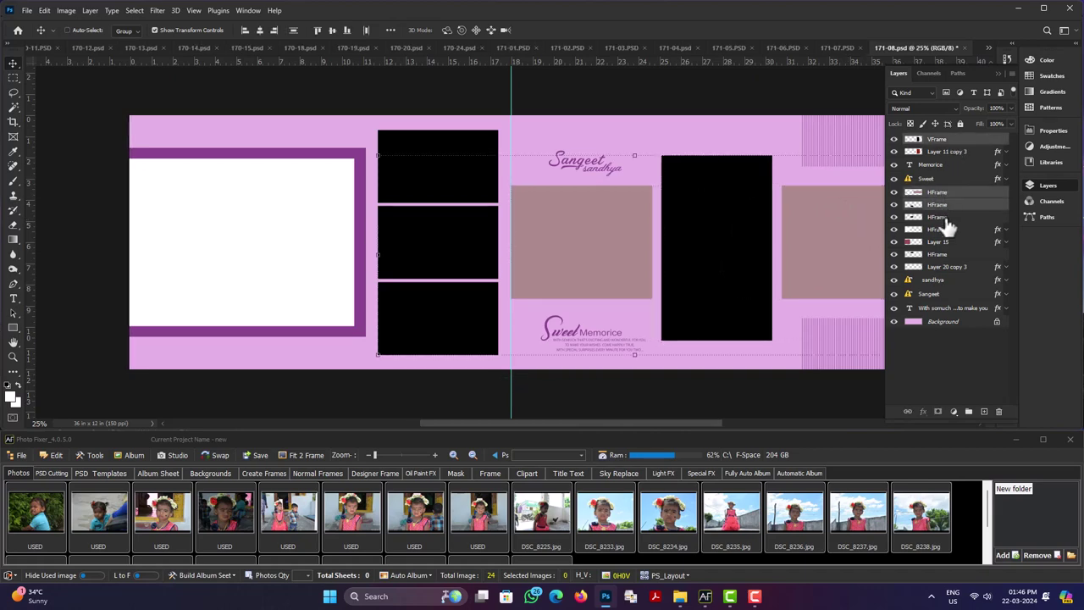
left_click(945, 218, "ctrl")
left_click(944, 229, "ctrl")
left_click(944, 254, "ctrl")
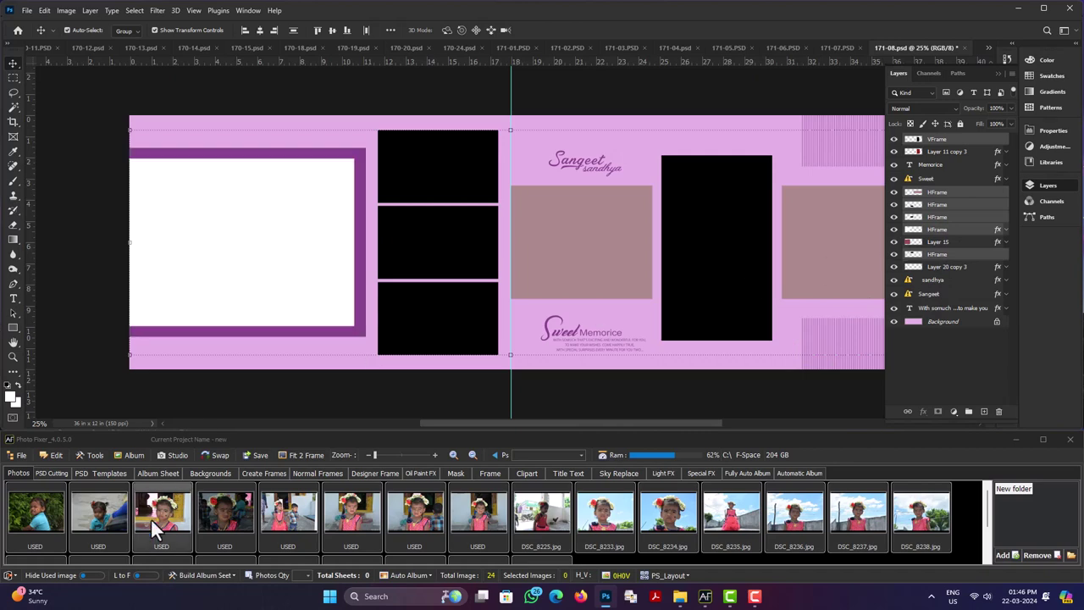
left_click(214, 573)
left_click(213, 505)
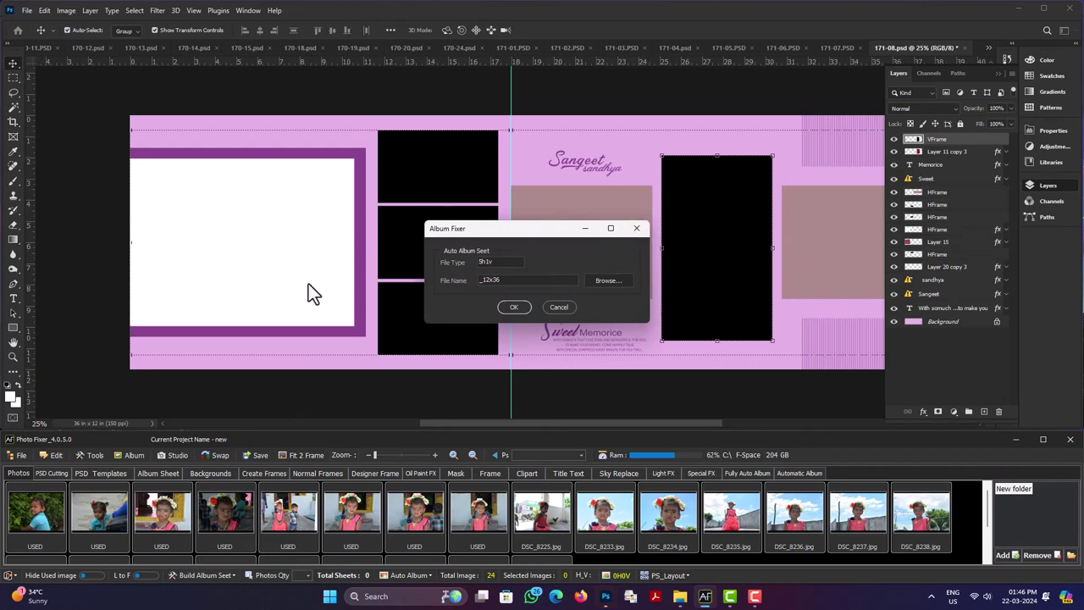
left_click(559, 306)
- Move the brown double-rectangle layer toward the large white frame, and undo the move
left_click(626, 272)
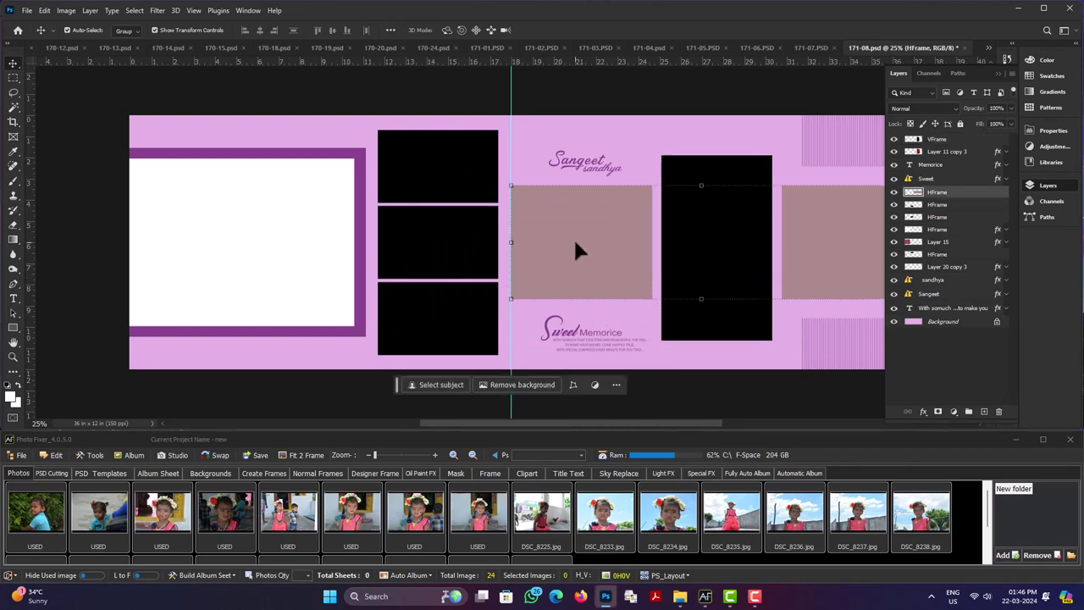
left_click_drag(575, 243, 153, 257)
key("ctrl+z")
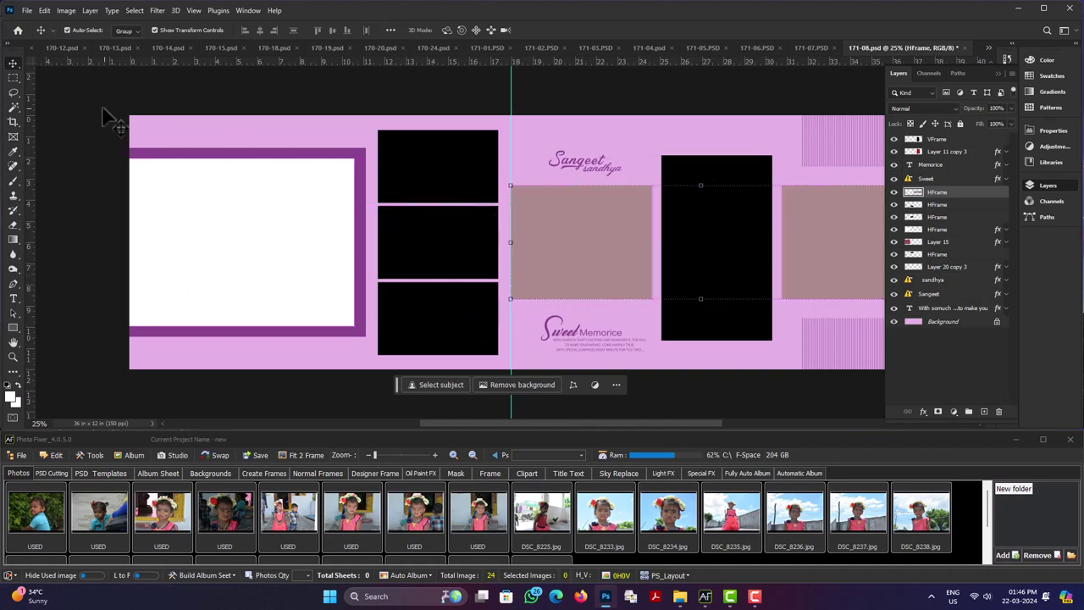
- Copy the brown rectangle below the Sangeet title to its own layer using a rectangular marquee selection
key("m")
left_click_drag(501, 166, 654, 352)
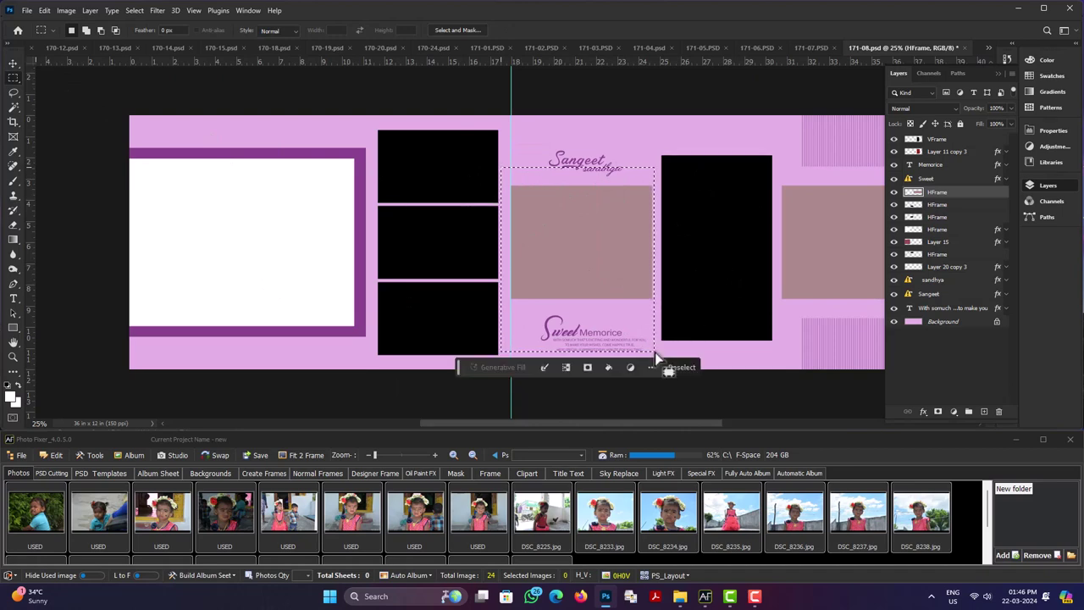
key("ctrl+j")
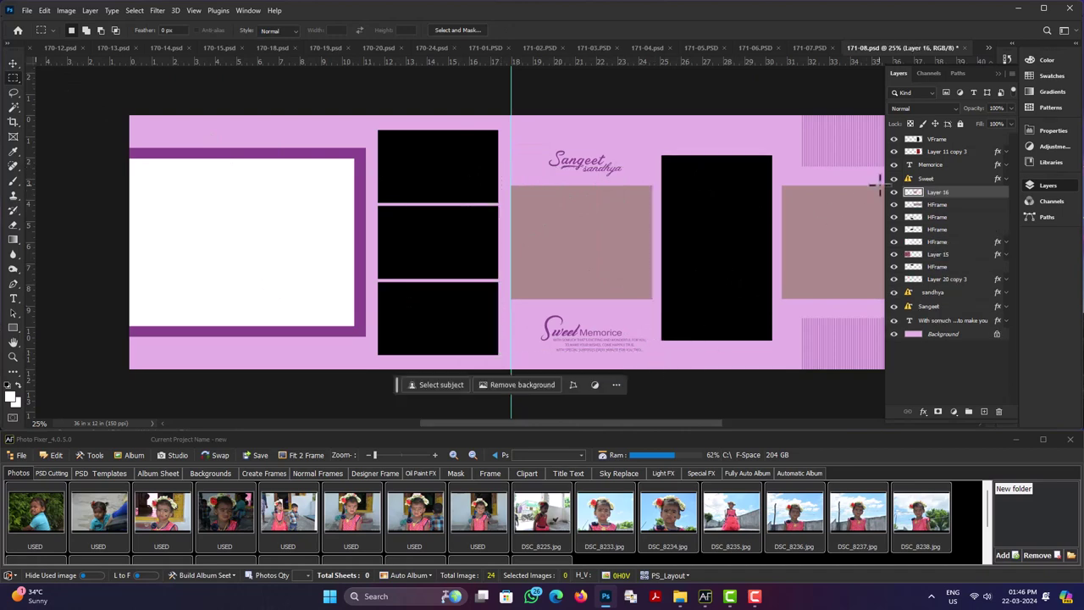
- Copy the brown rectangle beyond the tall black frame to its own layer and delete the original layer holding both brown rectangles
left_click(941, 206)
left_click_drag(776, 168, 970, 348)
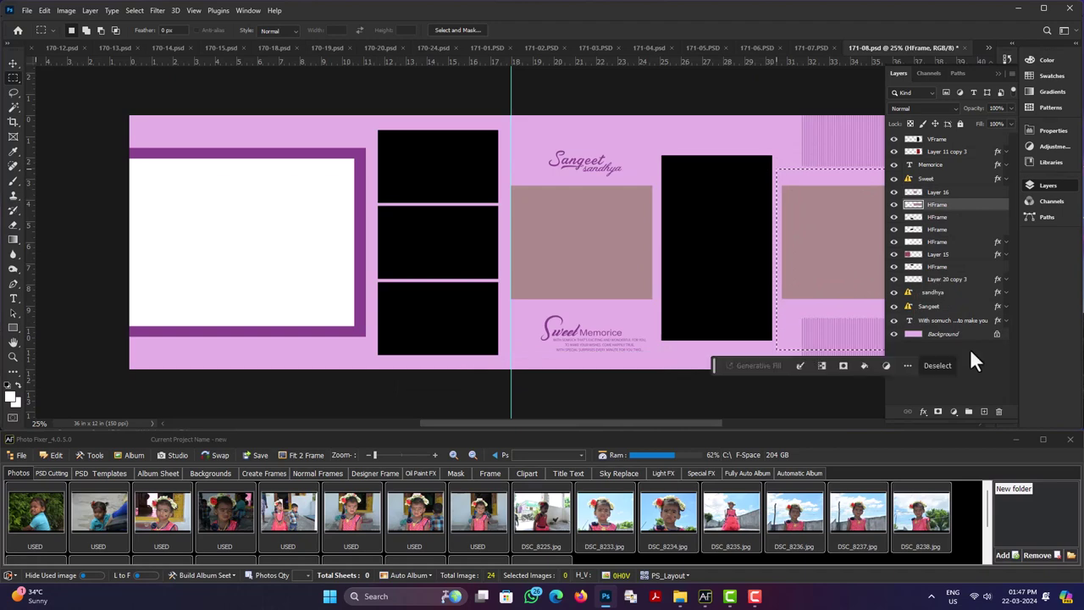
key("ctrl+j")
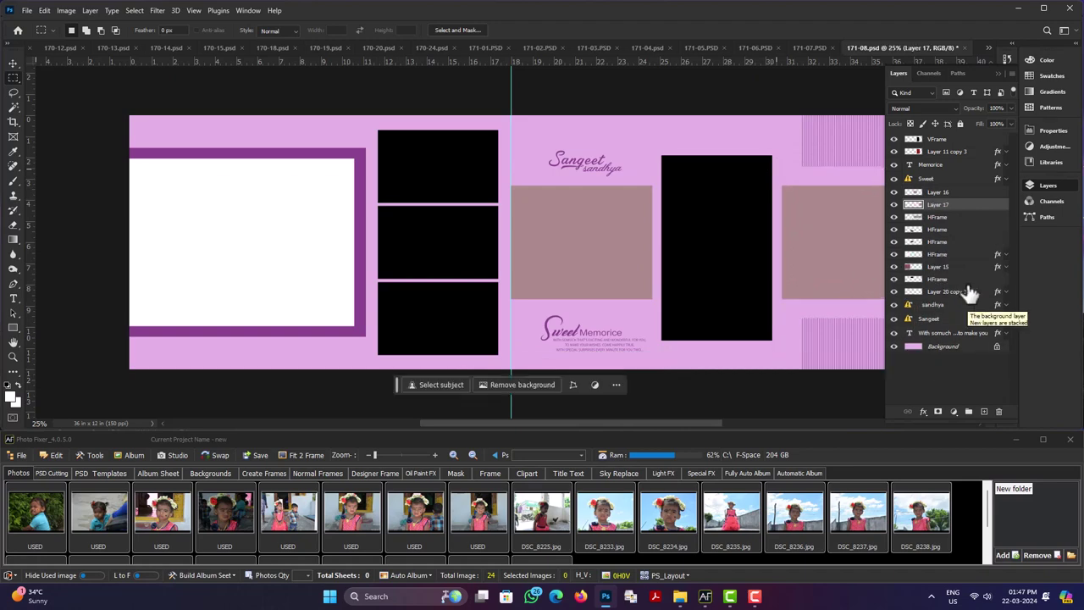
left_click(962, 219)
key("Delete")
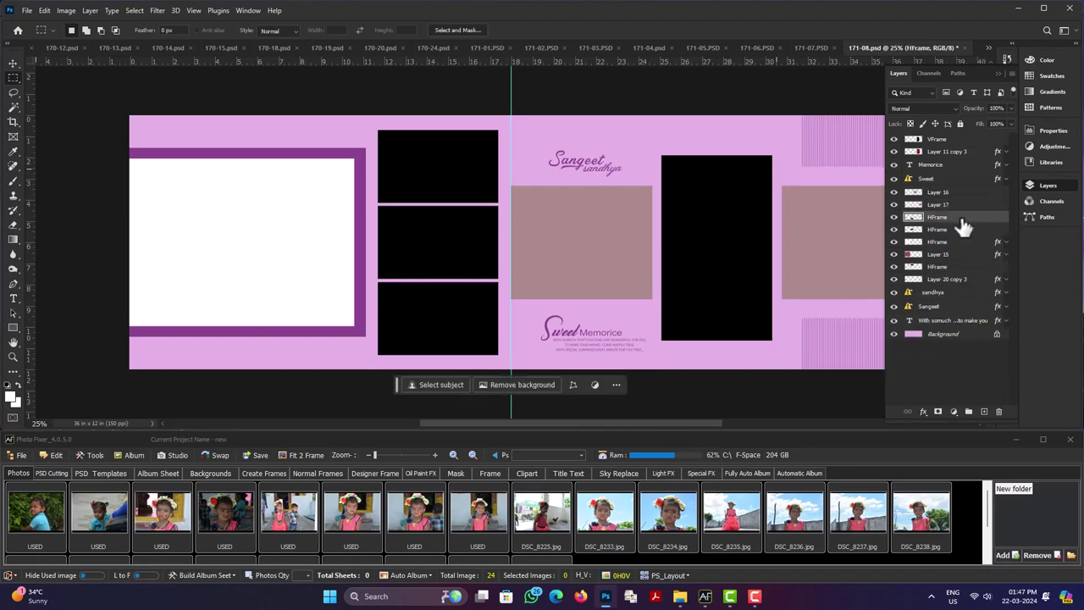
- Create a 12x36 auto album sheet from the frame layers, including the two separated brown rectangles
left_click(941, 193)
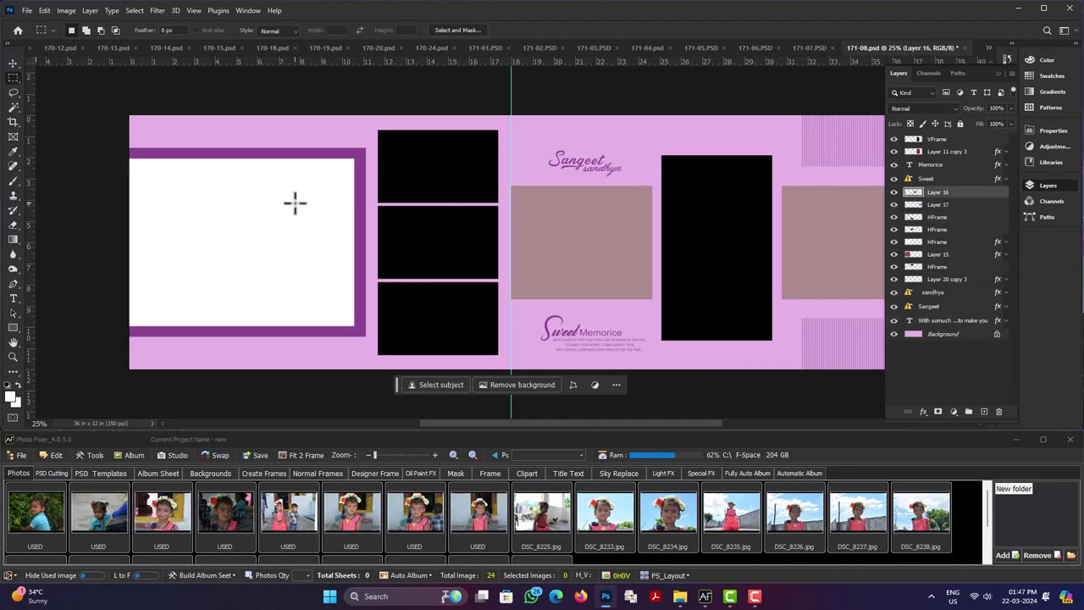
key("v")
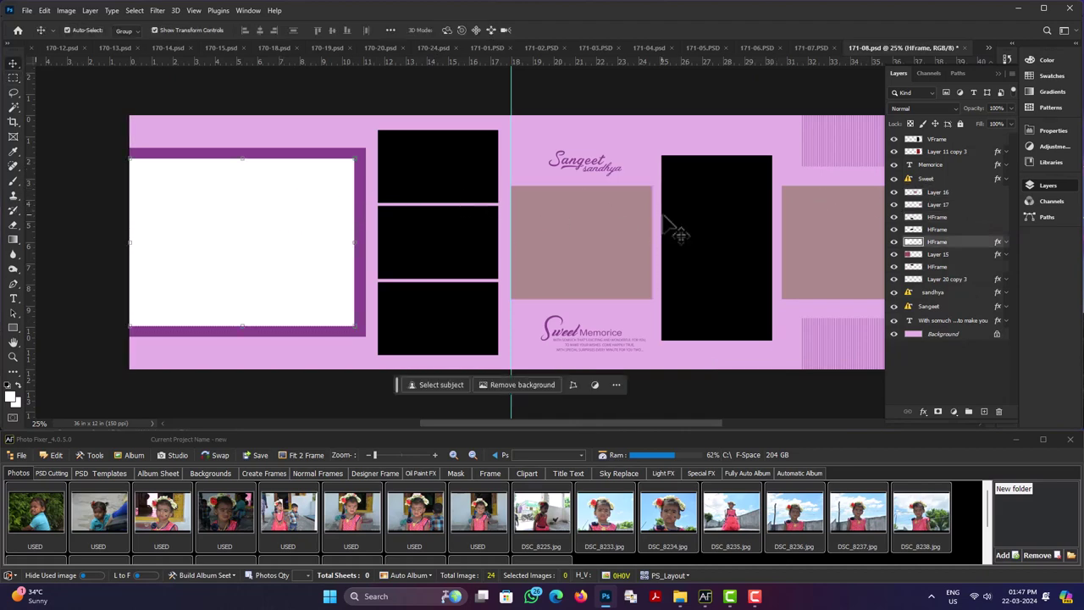
left_click(832, 240)
left_click(604, 271, "shift")
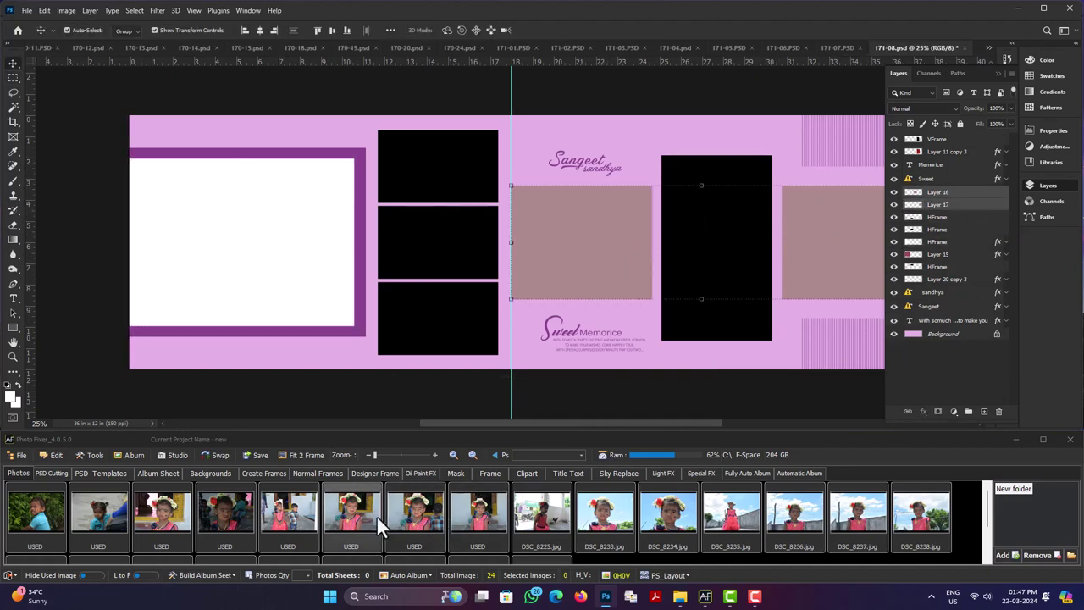
left_click(204, 575)
left_click(208, 527)
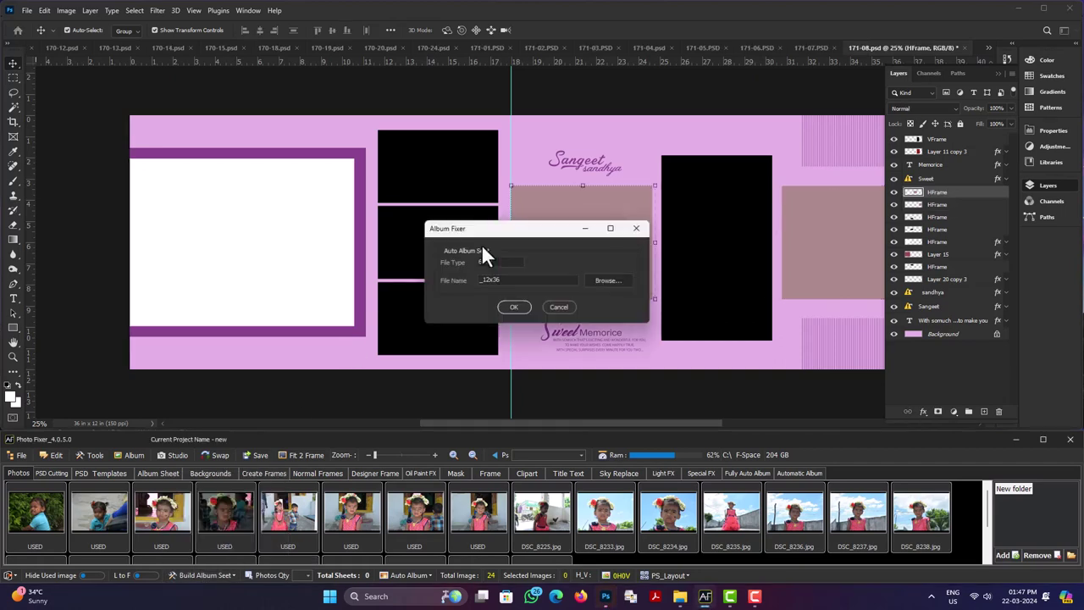
left_click(514, 306)
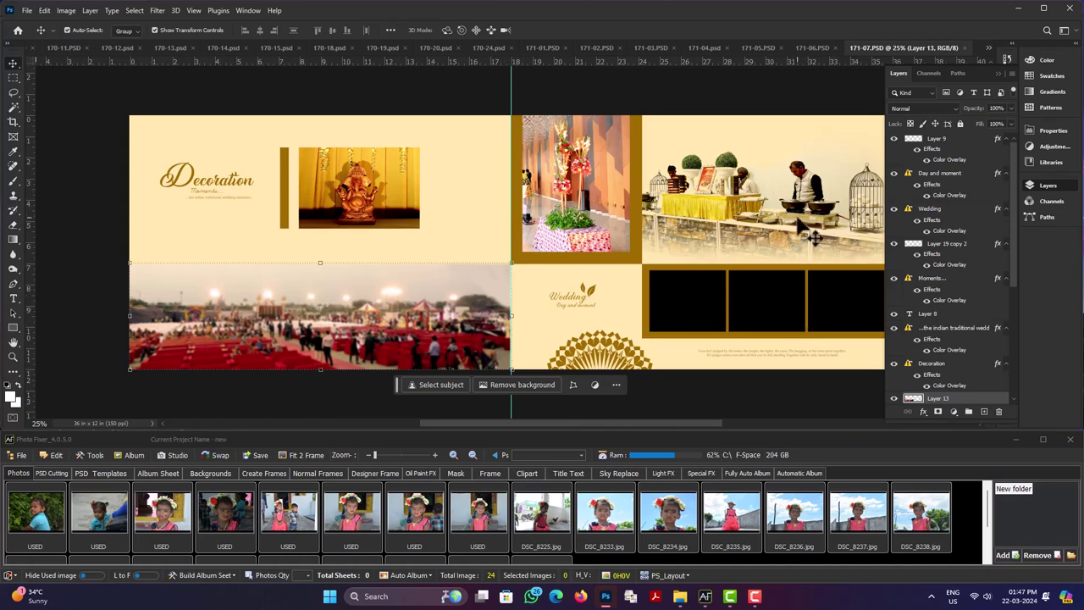
- Black out the catering photo in 171-07 with a Levels white output of 0 and set its blend mode to Normal
key("Delete")
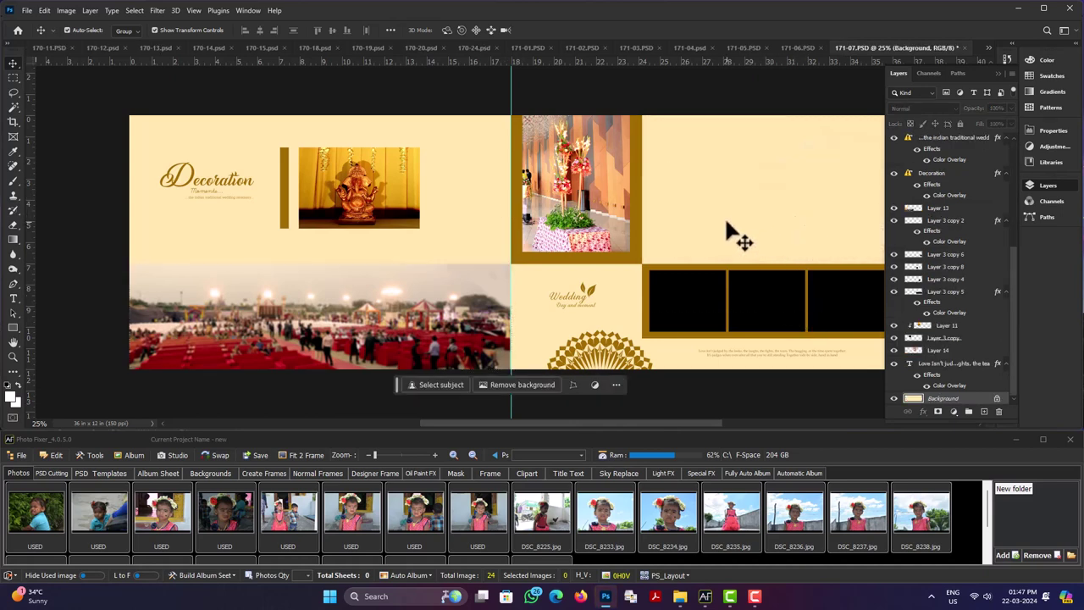
key("ctrl+z")
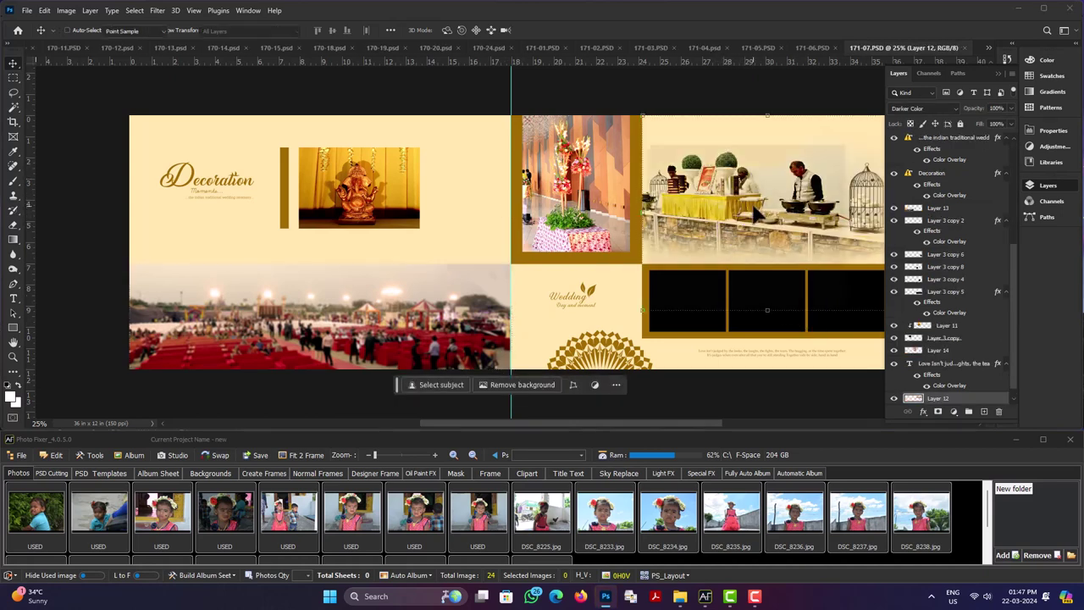
key("ctrl+l")
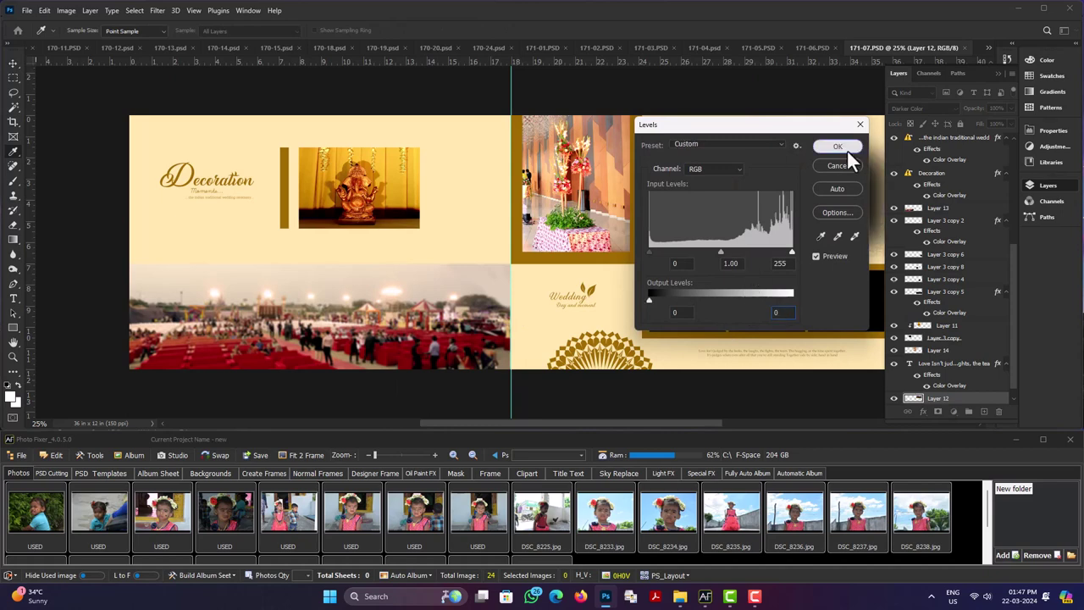
left_click(846, 149)
left_click(917, 108)
left_click(915, 120)
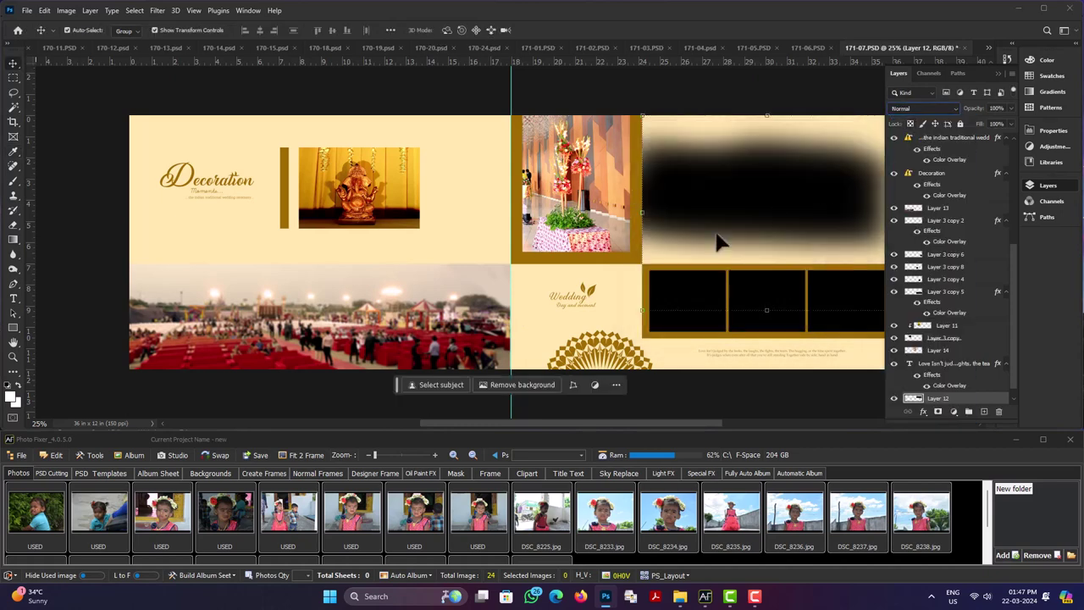
- Black out the flower decoration photo with a Levels white output of 0, and delete the Ganesha photo clipped to its frame
left_click(592, 216)
key("Delete")
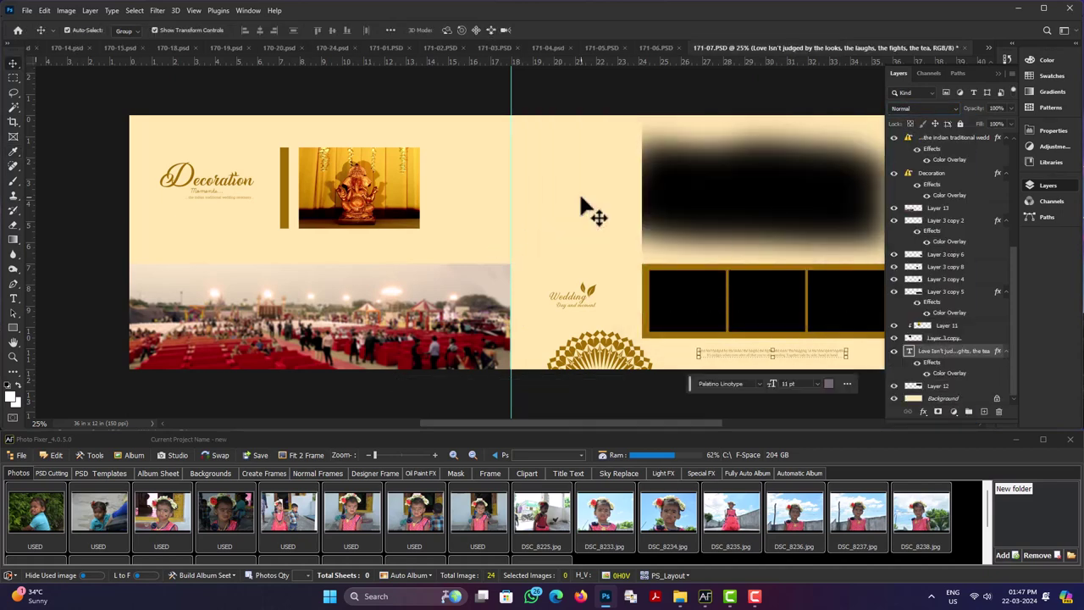
key("ctrl+z")
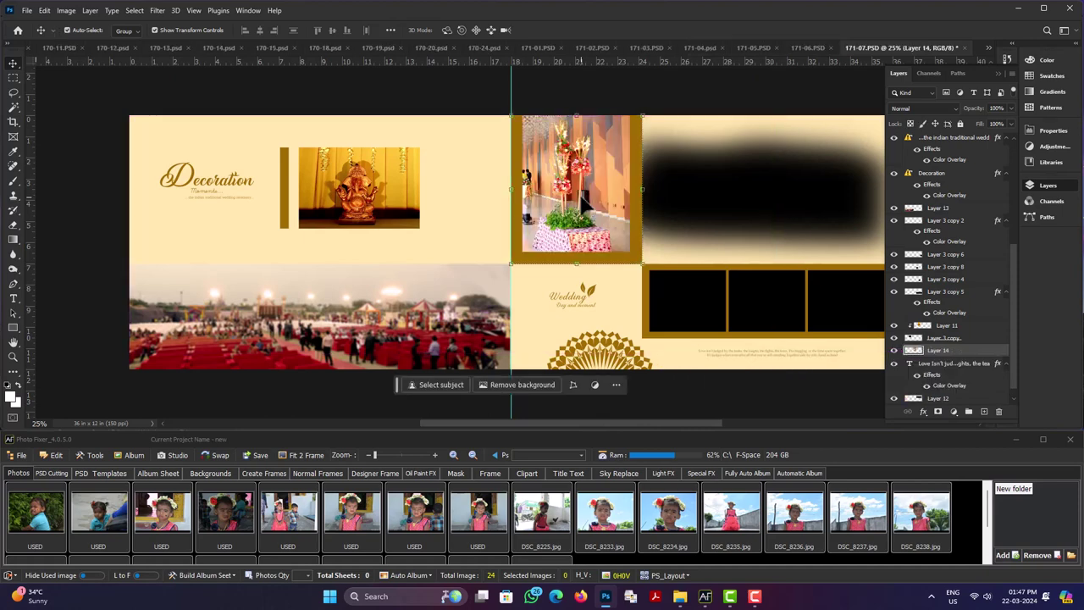
key("ctrl+l")
type("0")
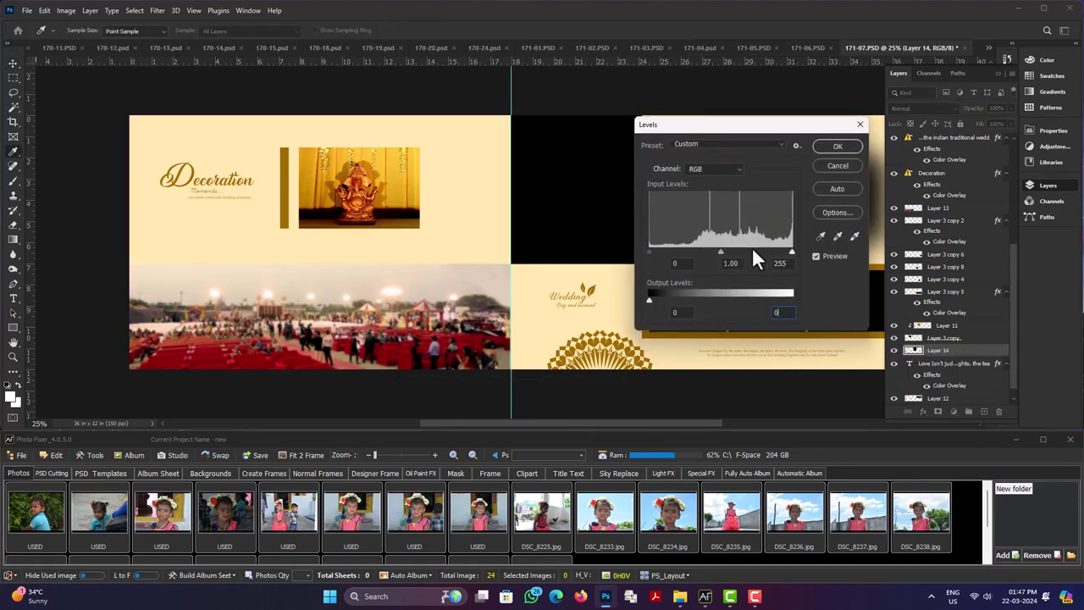
left_click(838, 149)
left_click_drag(339, 205, 421, 202)
key("Delete")
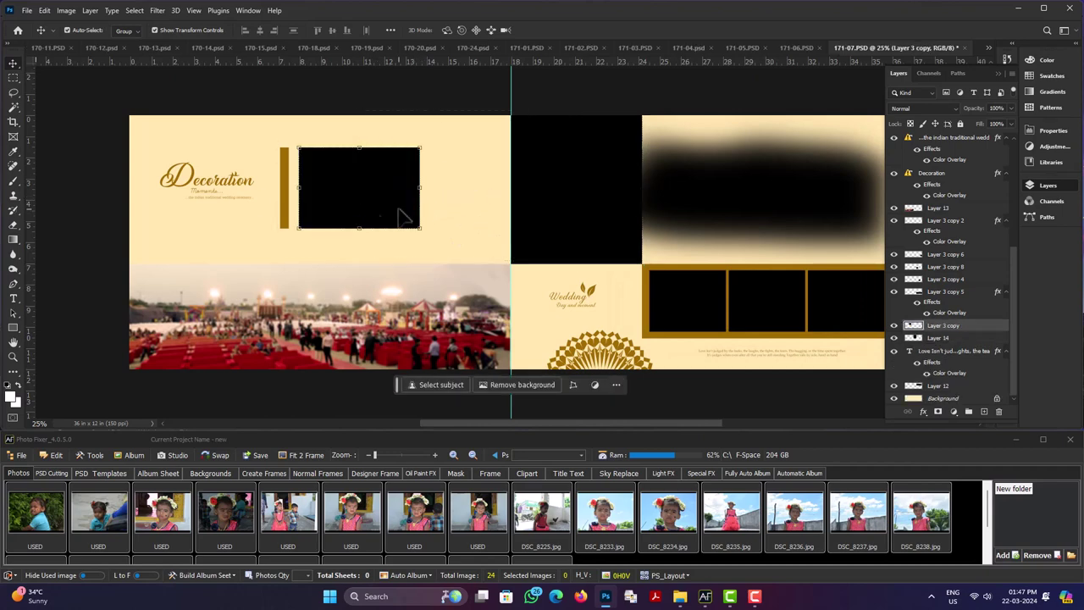
- Stretch the crowd photo upward to about 119% of its height and black it out with a Levels white output of 0
left_click(330, 322)
key("Delete")
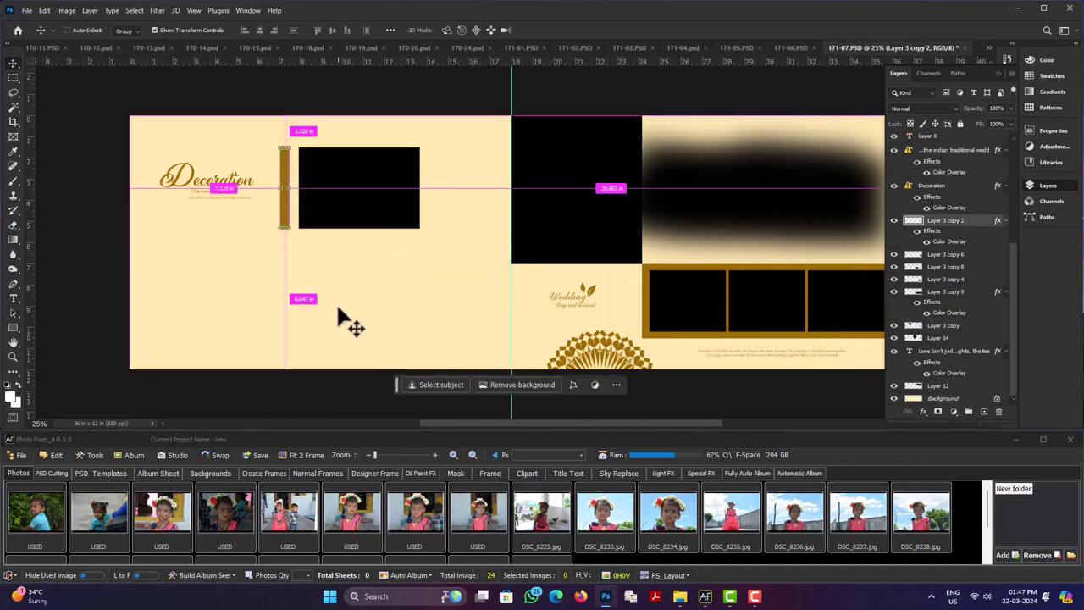
key("ctrl+z")
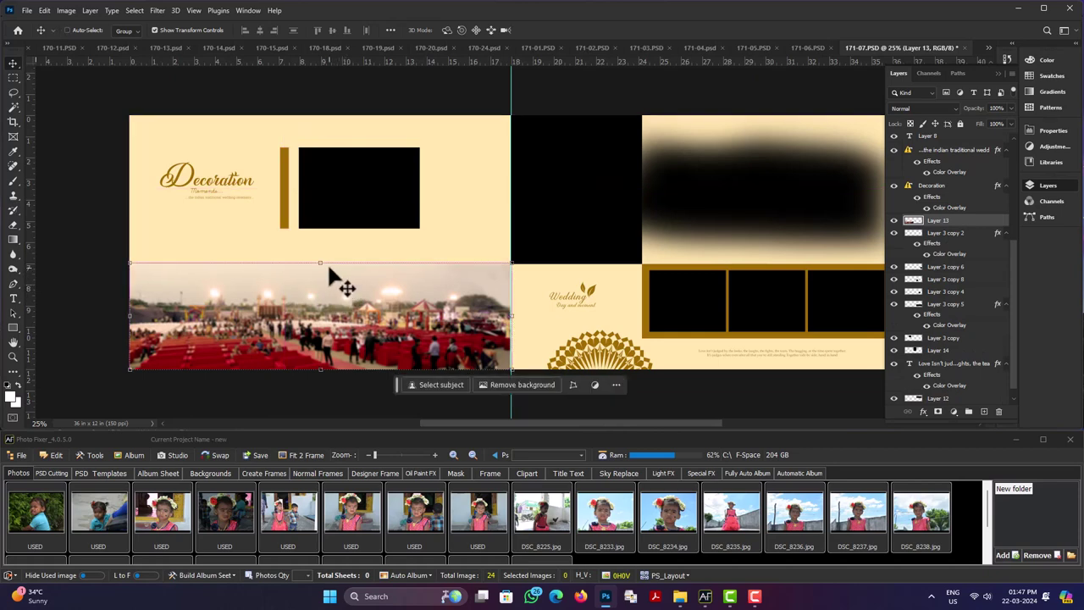
left_click_drag(320, 263, 320, 242)
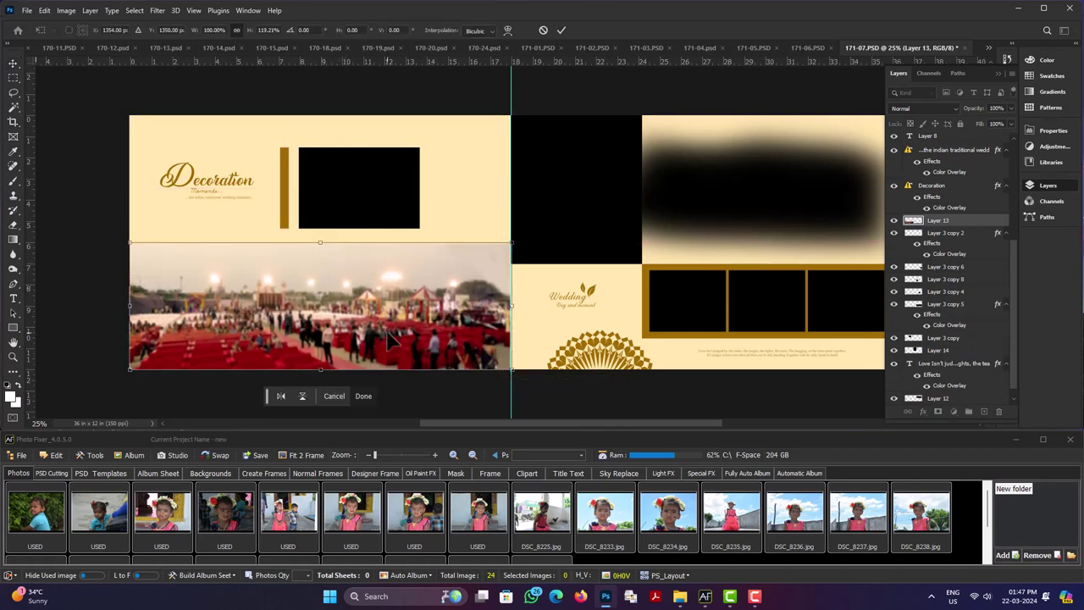
key("Return")
key("ctrl+l")
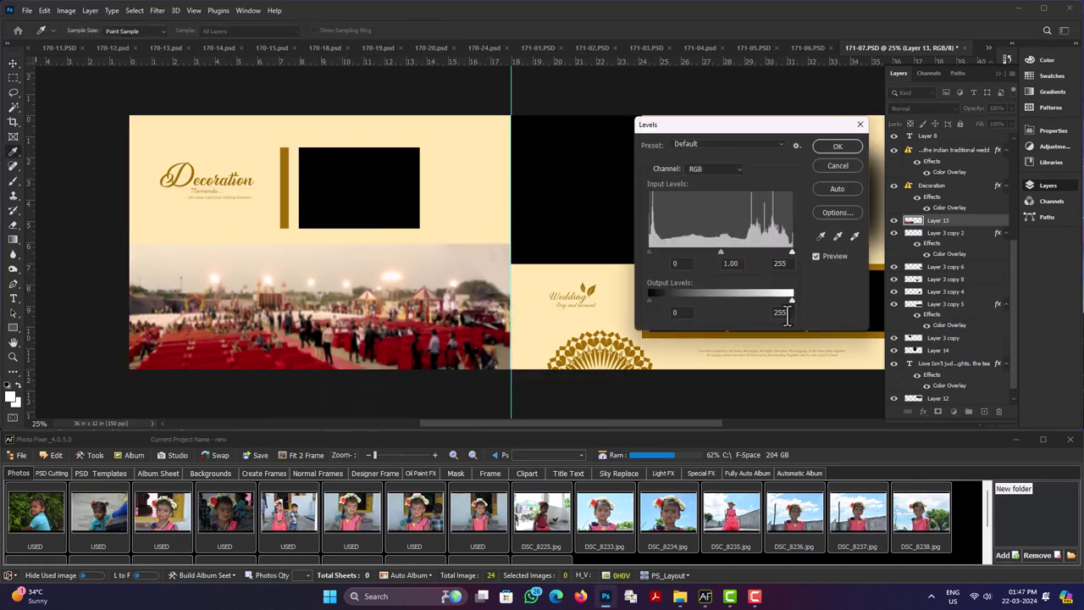
type("0")
left_click(836, 151)
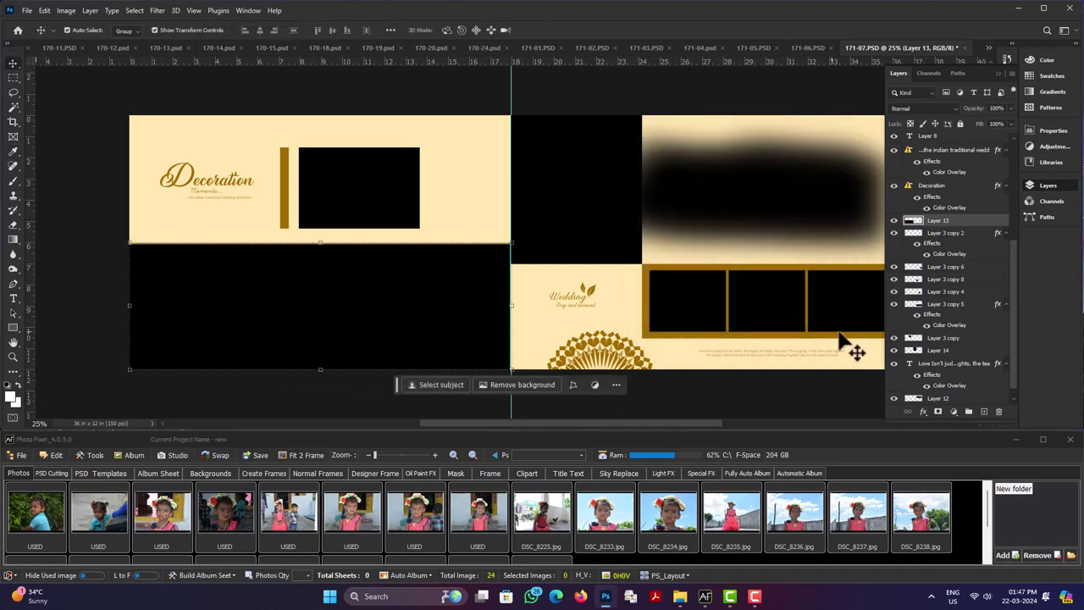
- Create a 12x36 auto album sheet from all seven black frame layers of 171-07
left_click(859, 307)
left_click(774, 314, "shift")
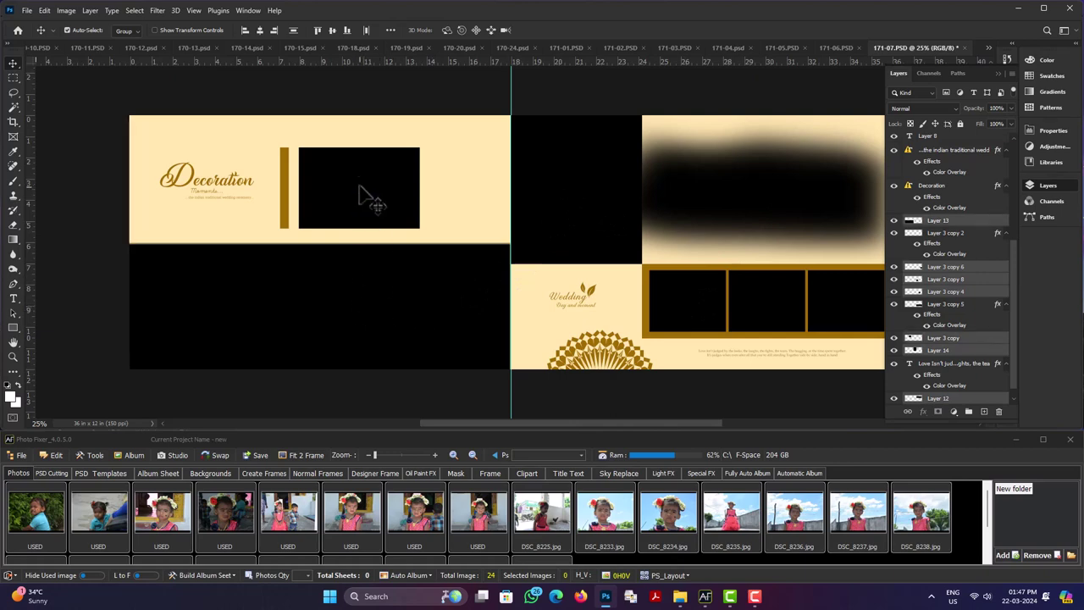
left_click(208, 520)
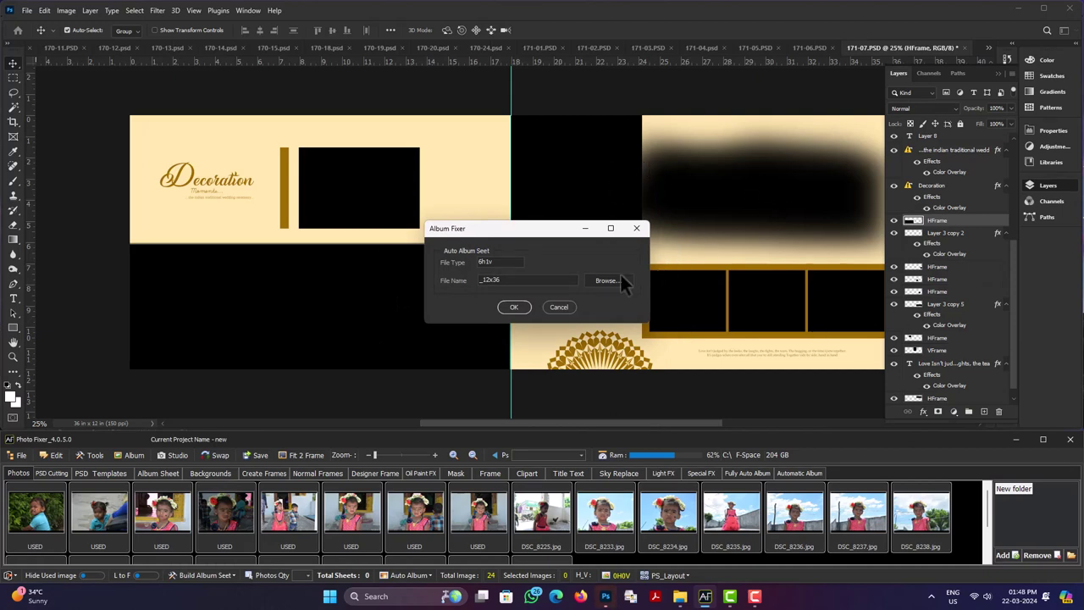
left_click(513, 307)
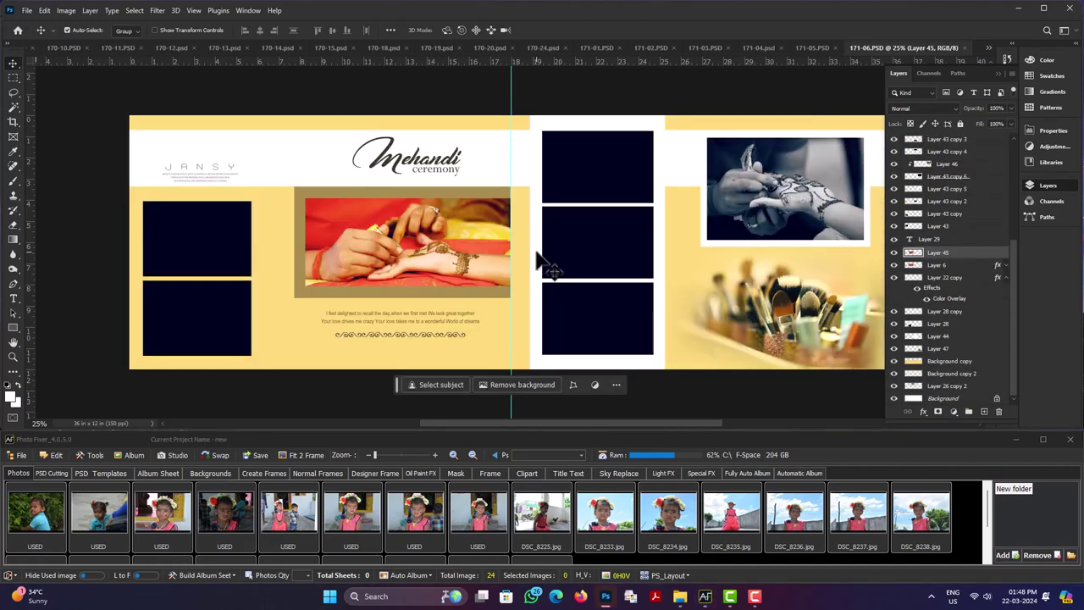
- Switch to File Explorer and open the H-V Full Auto Album folder on the PSD BACKGROUNDS (E:) drive
key("super+e")
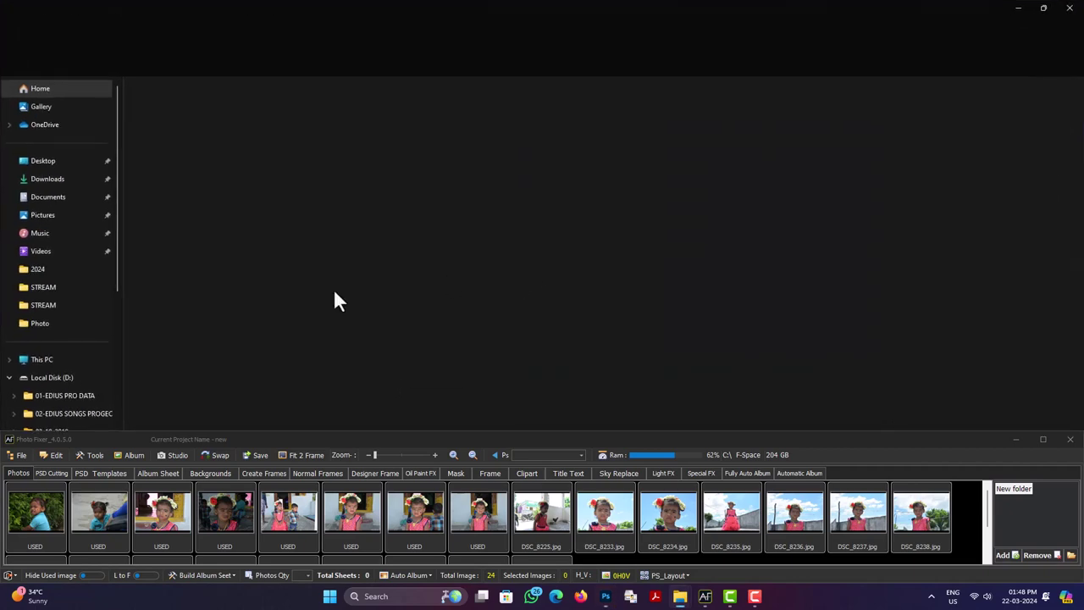
left_click(1012, 441)
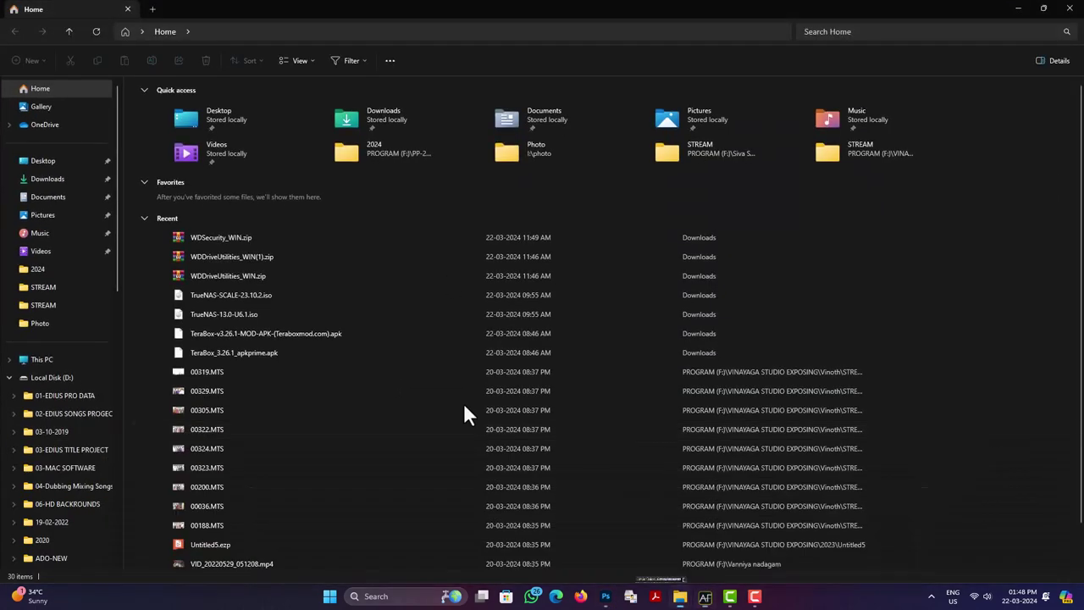
left_click(51, 359)
double_click(516, 113)
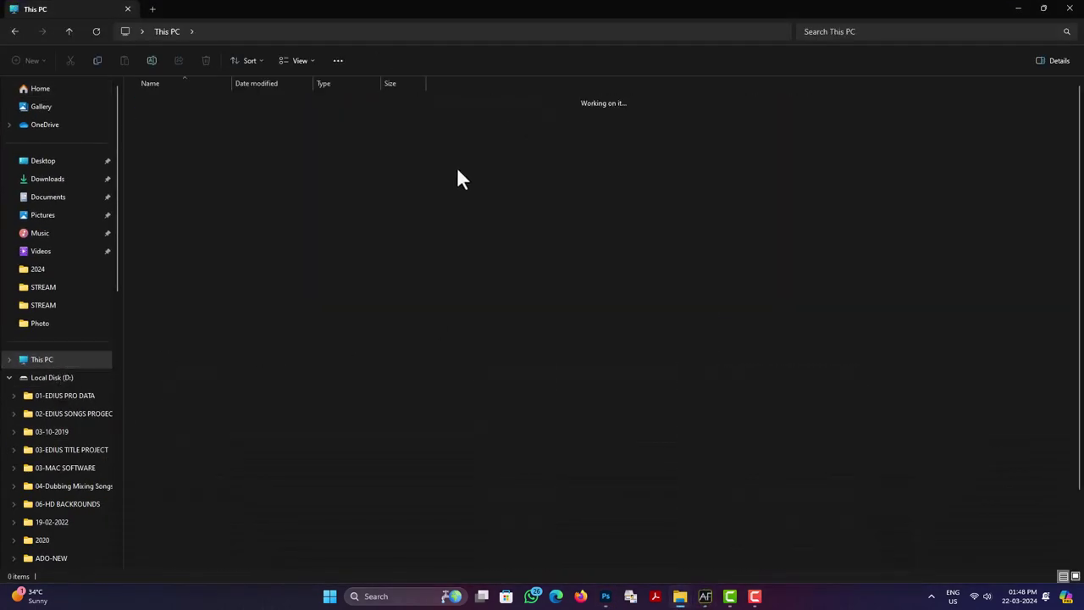
left_click(240, 295)
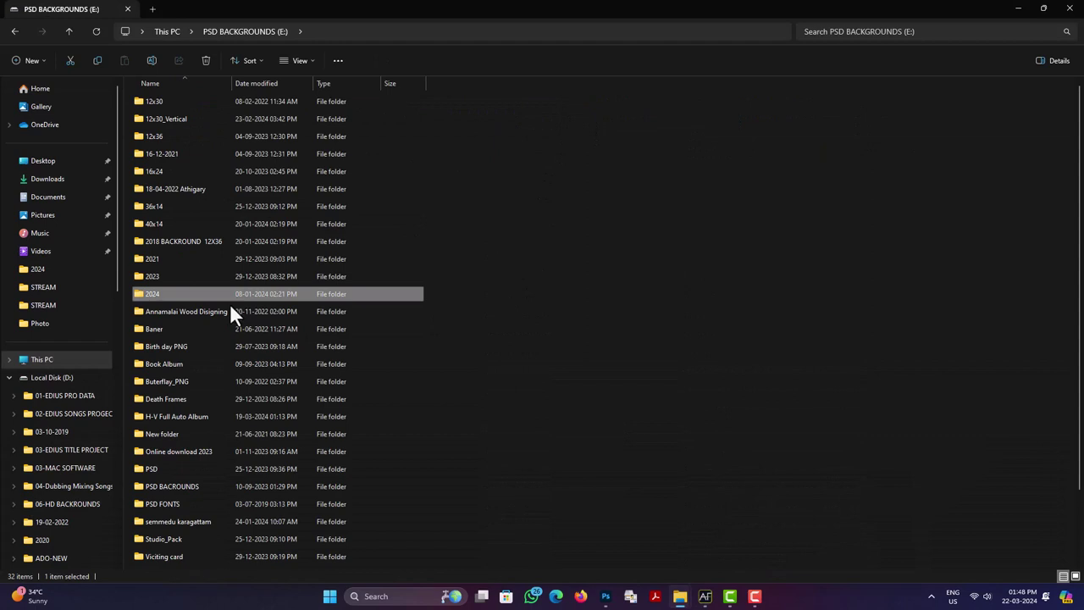
double_click(250, 416)
- Look through the album sheet folders, checking inside 1h2v_12x36, 2h0v_12x36 and 3h2v_12x36
scroll(243, 310, "down", 7)
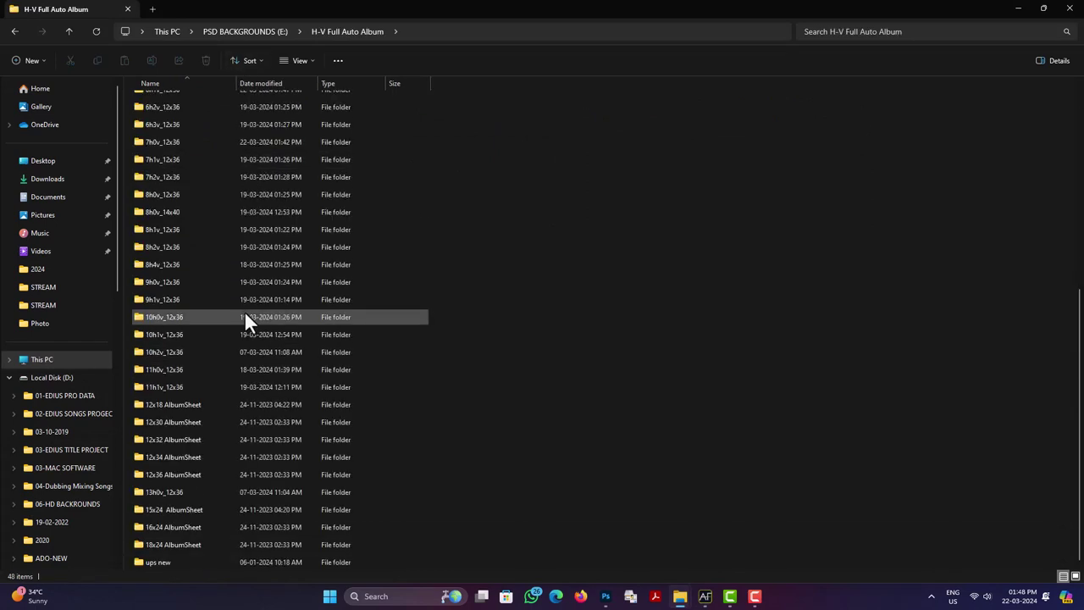
scroll(250, 192, "up", 7)
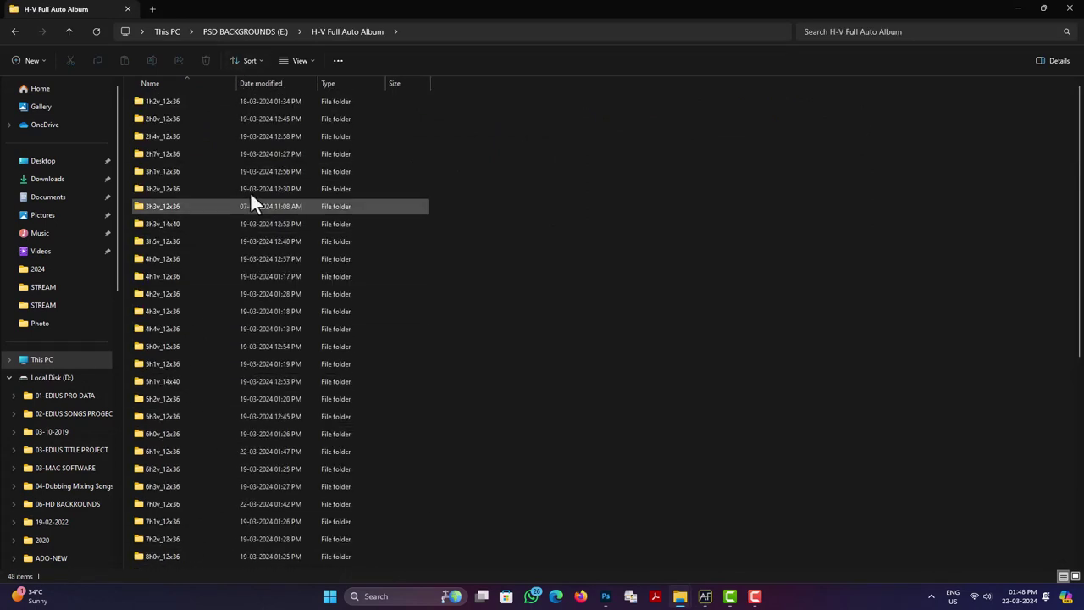
double_click(233, 107)
key("alt+Left")
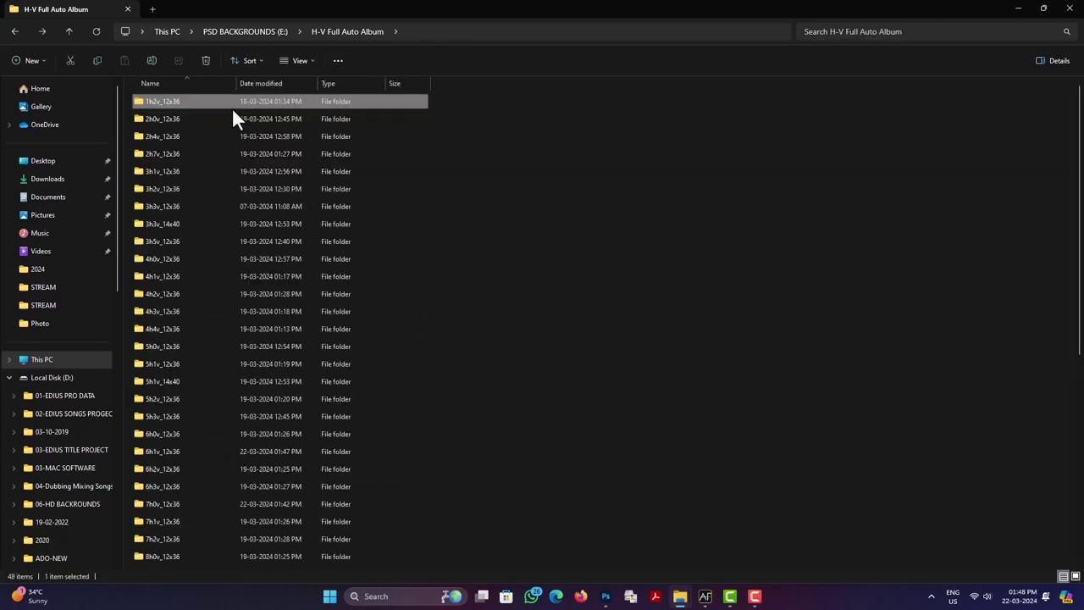
double_click(225, 119)
key("alt+Left")
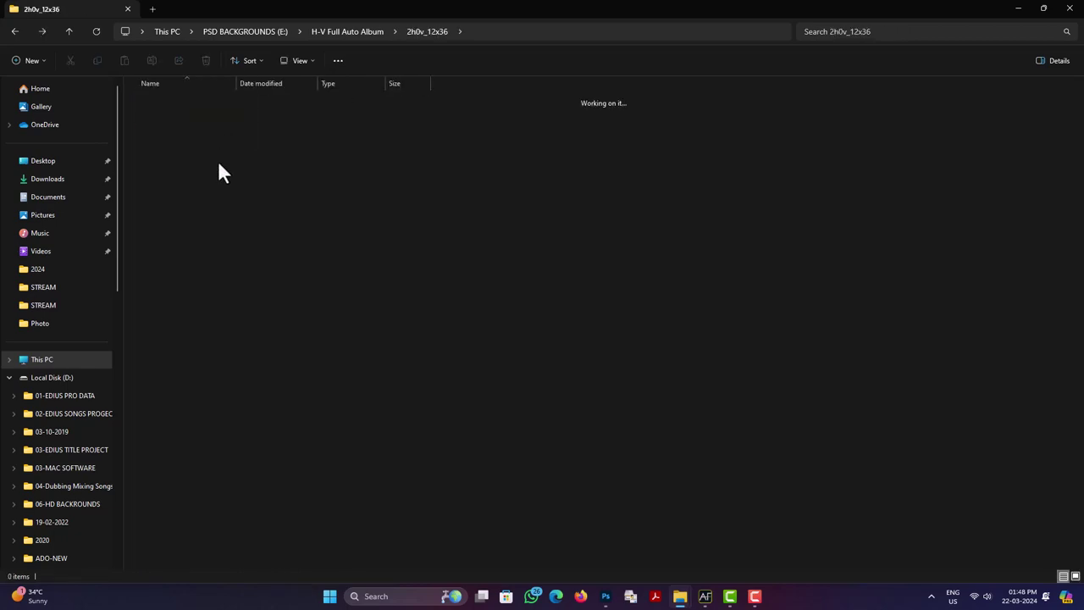
double_click(214, 187)
key("alt+Left")
- Open the 5h1v_12x36 folder and show its PSD sheets as extra large icons
left_click(230, 359)
double_click(232, 364)
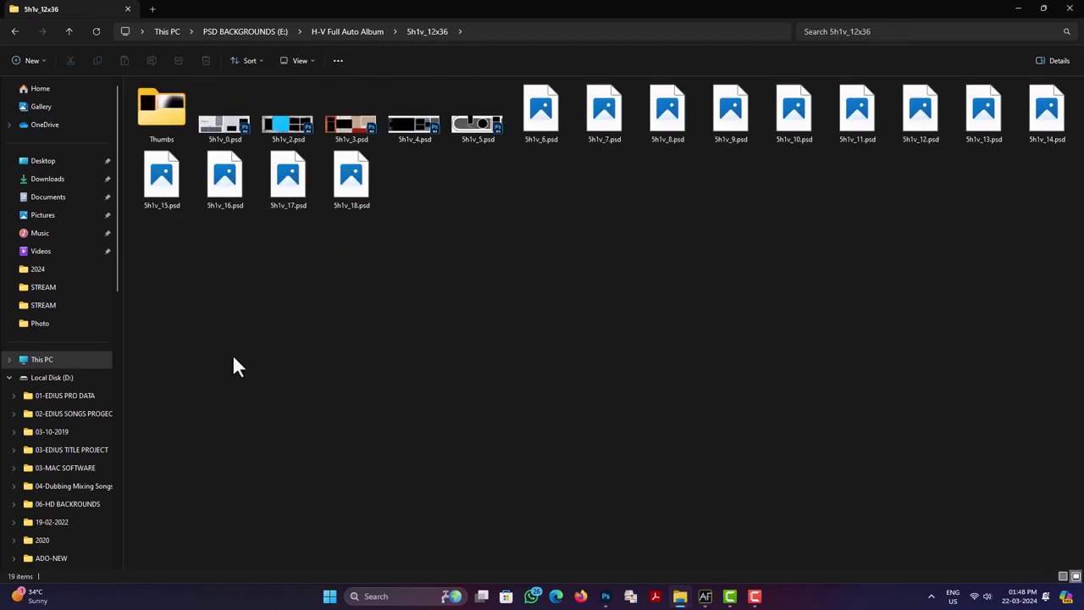
left_click(303, 61)
left_click(305, 78)
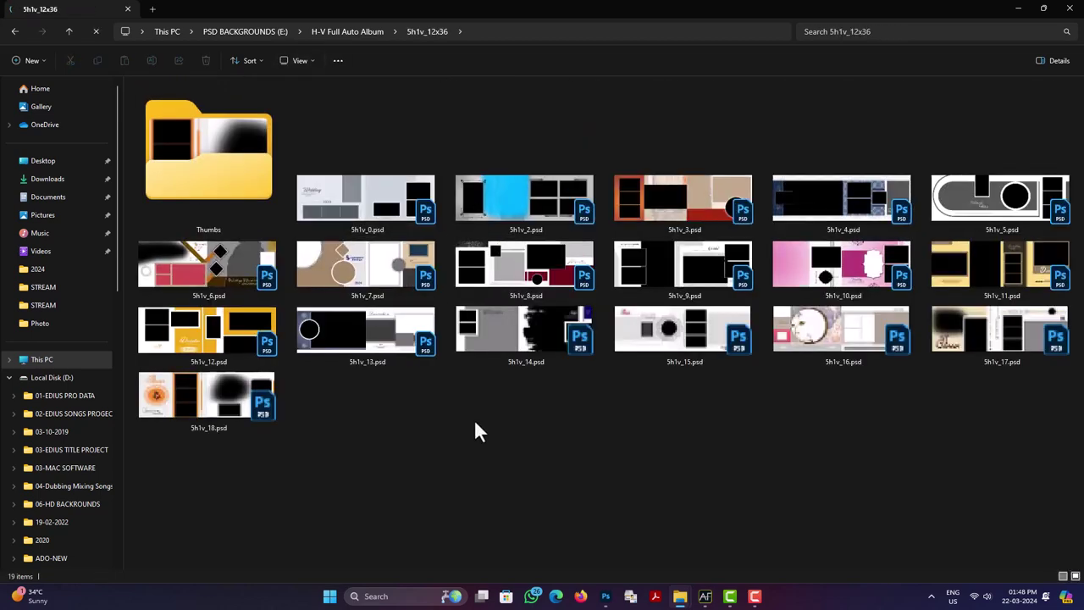
- Check the sheets inside the 5h2v_12x36 folder and return to the H-V Full Auto Album folder list
key("alt+Left")
double_click(288, 386)
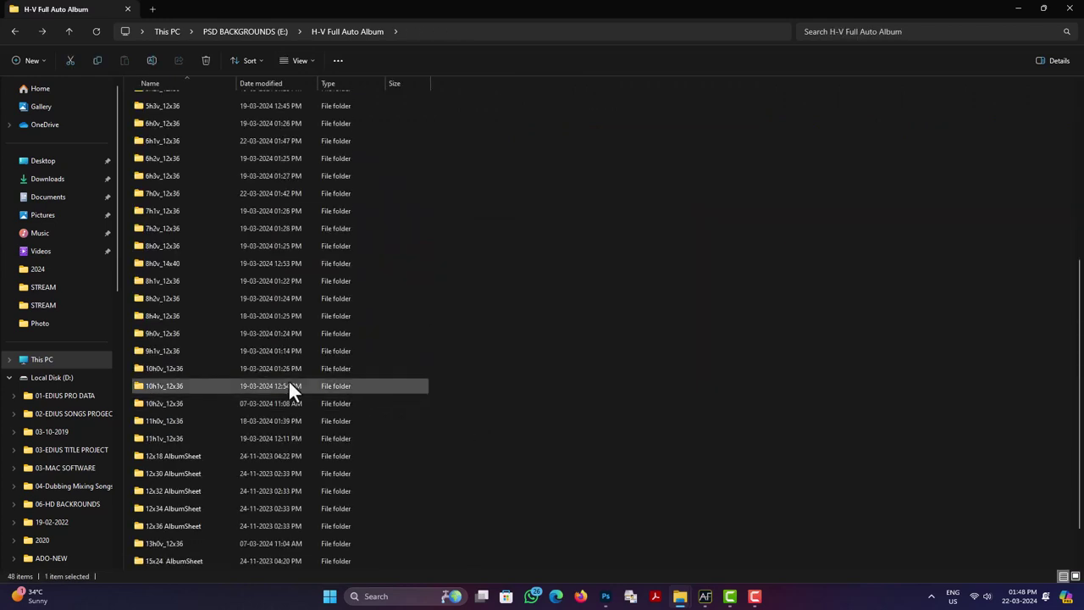
key("alt+Left")
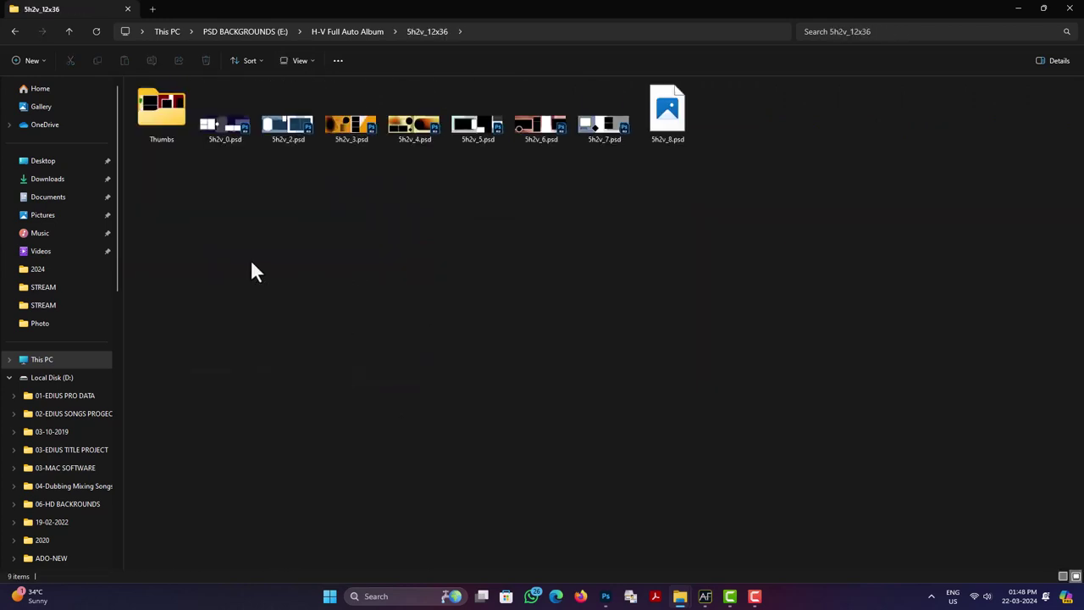
key("alt+Left")
scroll(250, 318, "down", 3)
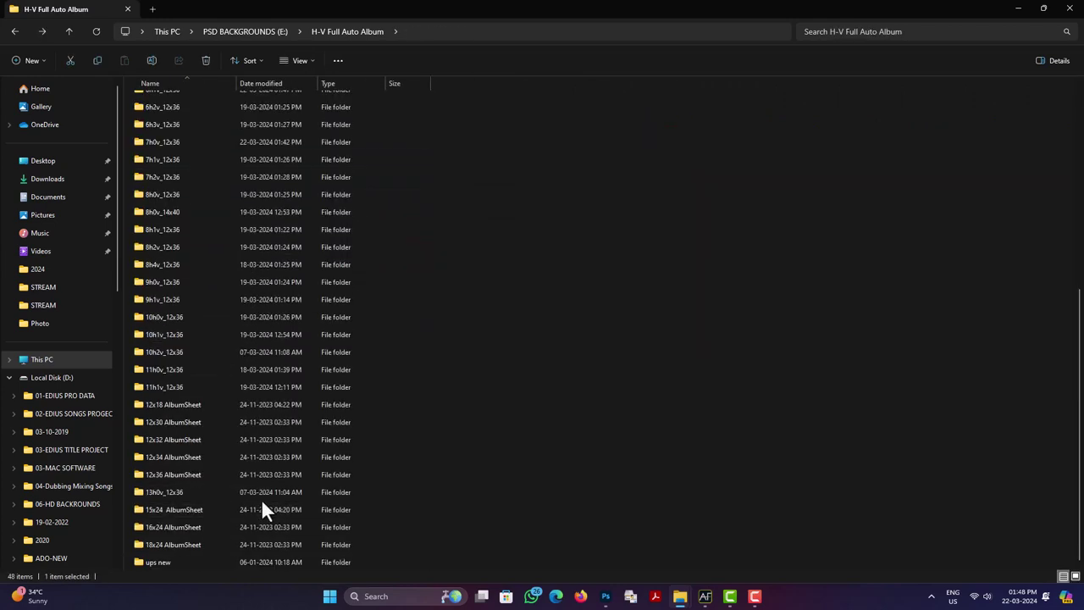
- Open the 12x36 AlbumSheet folder and show its subfolders as extra large icons
double_click(262, 472)
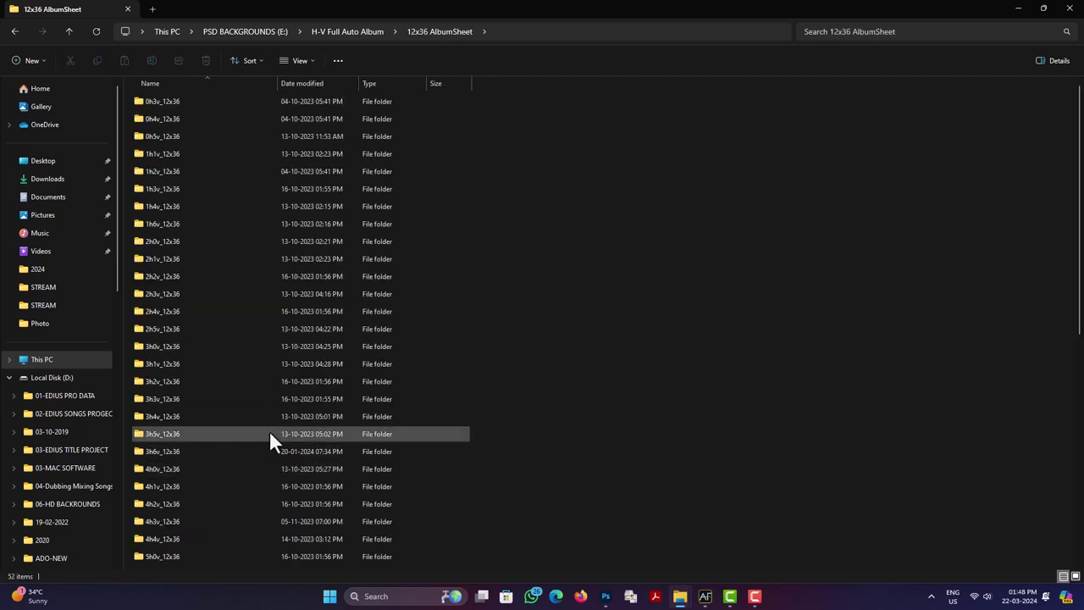
scroll(288, 432, "down", 5)
scroll(248, 398, "up", 5)
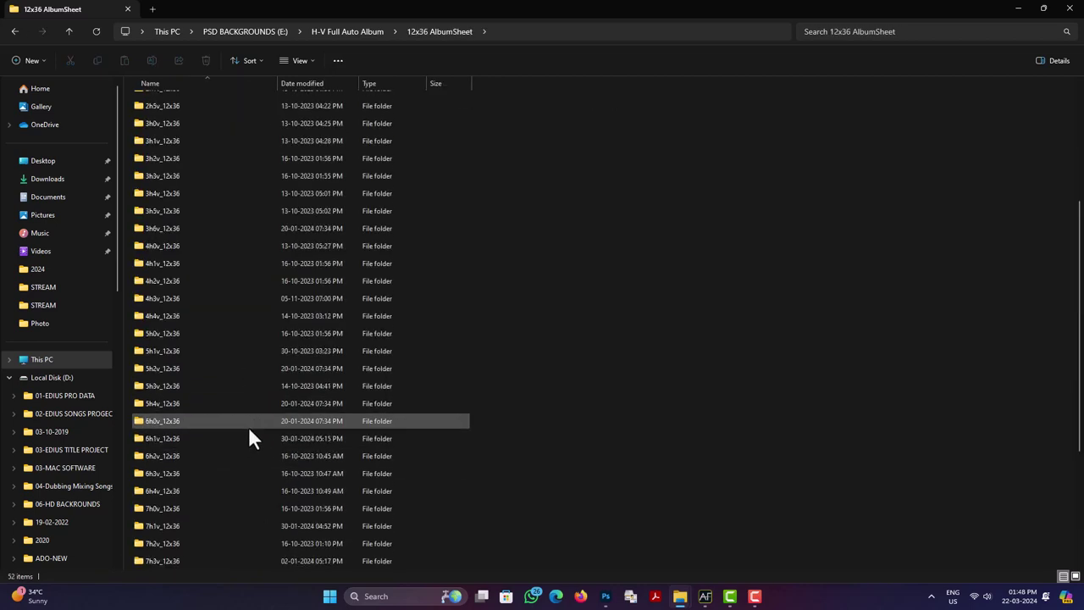
left_click(304, 62)
left_click(318, 89)
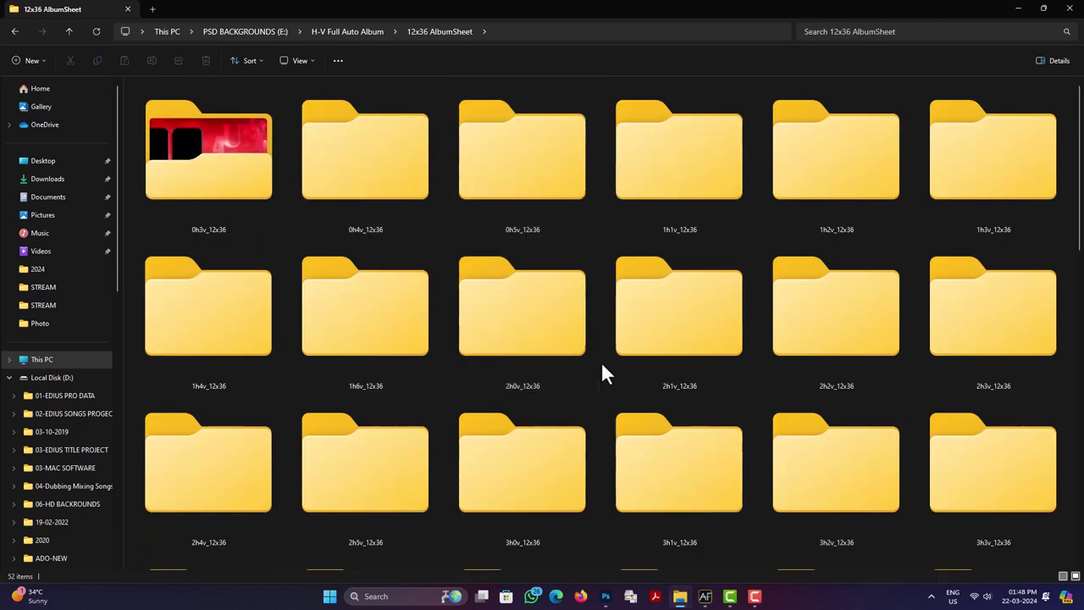
- Open the 7h1v_12x36 folder and view its PSD sheets as extra large icons
scroll(601, 362, "down", 10)
double_click(436, 196)
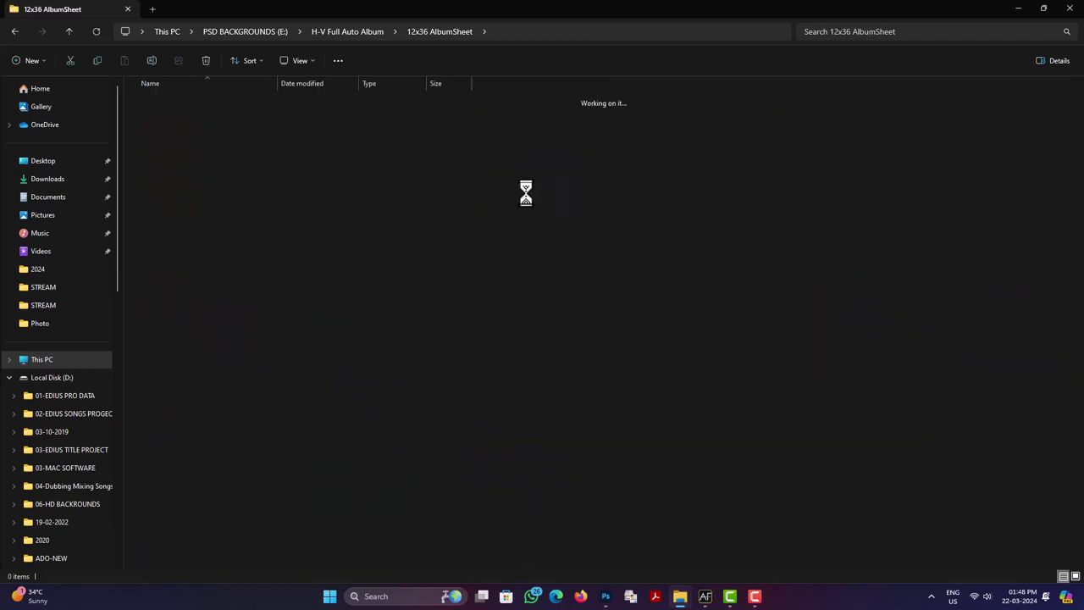
left_click(308, 59)
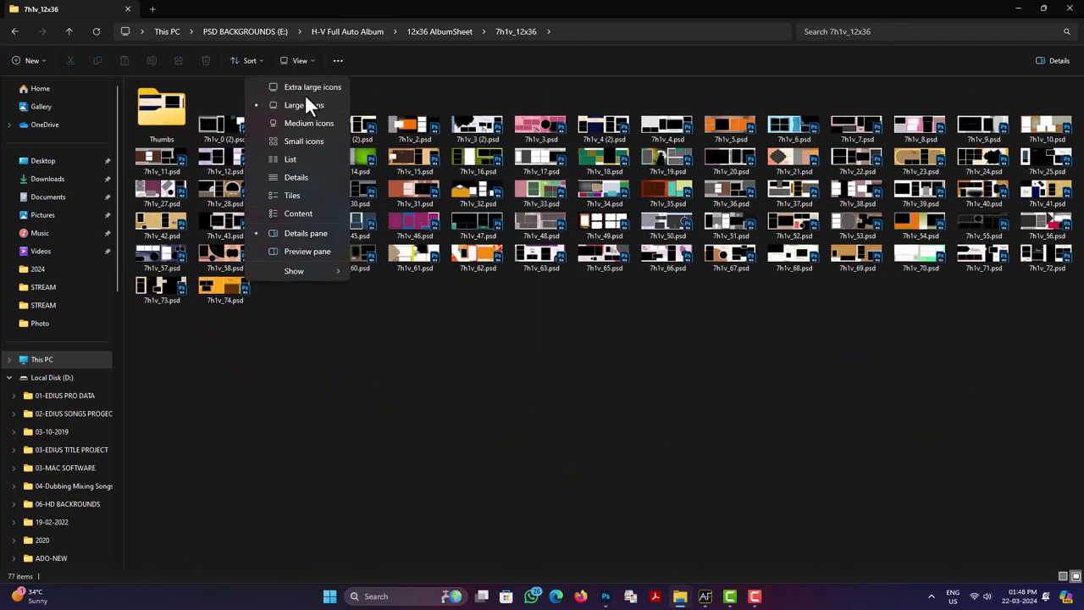
left_click(305, 94)
scroll(641, 393, "down", 5)
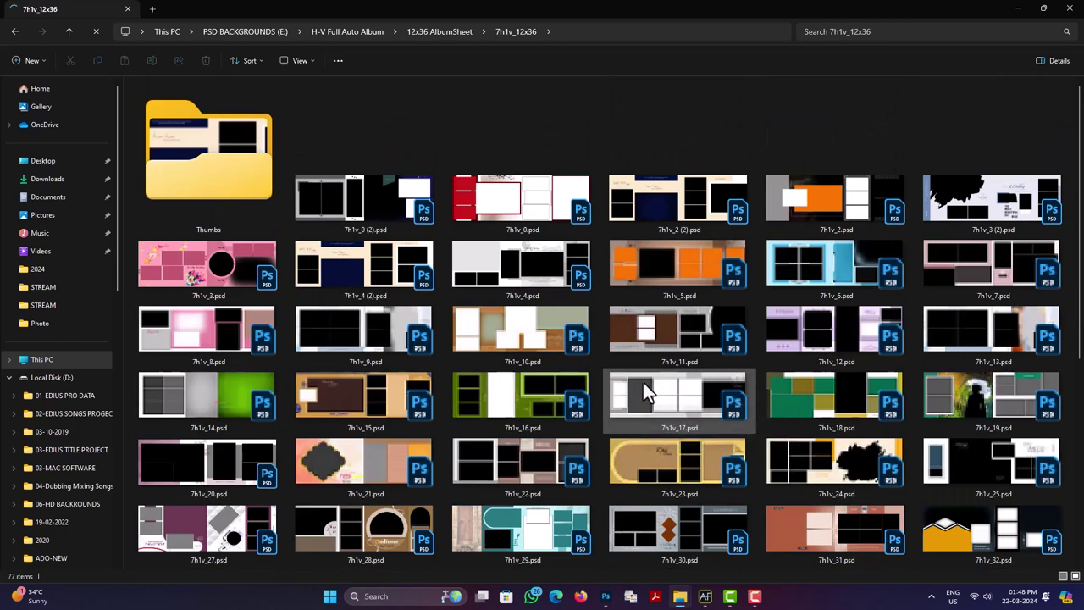
- Return to 171-06 in Photoshop and delete the Selective Color adjustment layer and both mehndi hand photos
left_click(1066, 7)
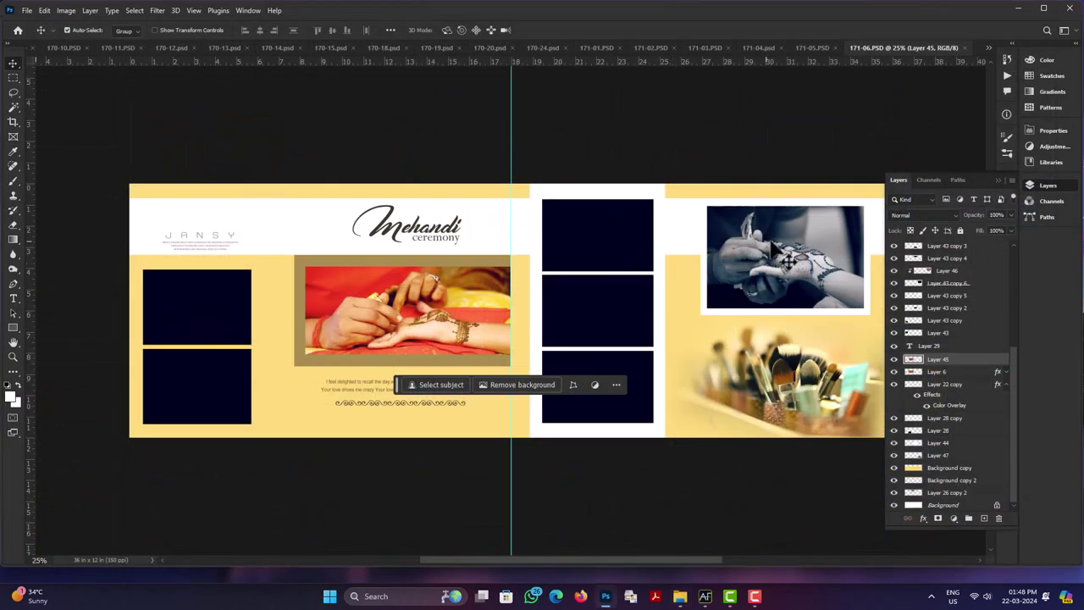
key("alt+period")
left_click(796, 265)
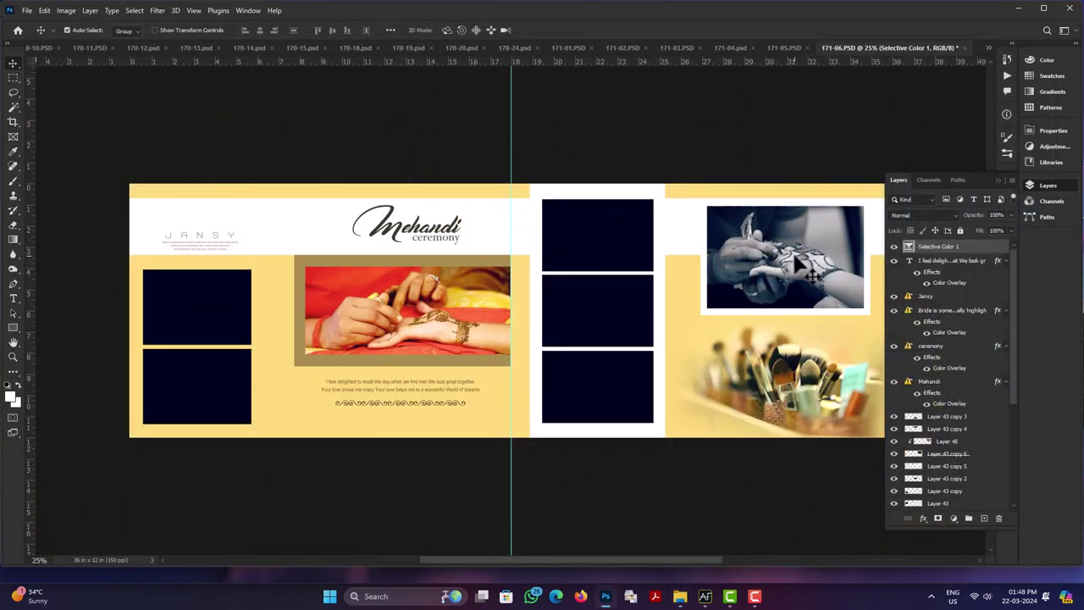
key("Delete")
left_click(506, 332)
key("Delete")
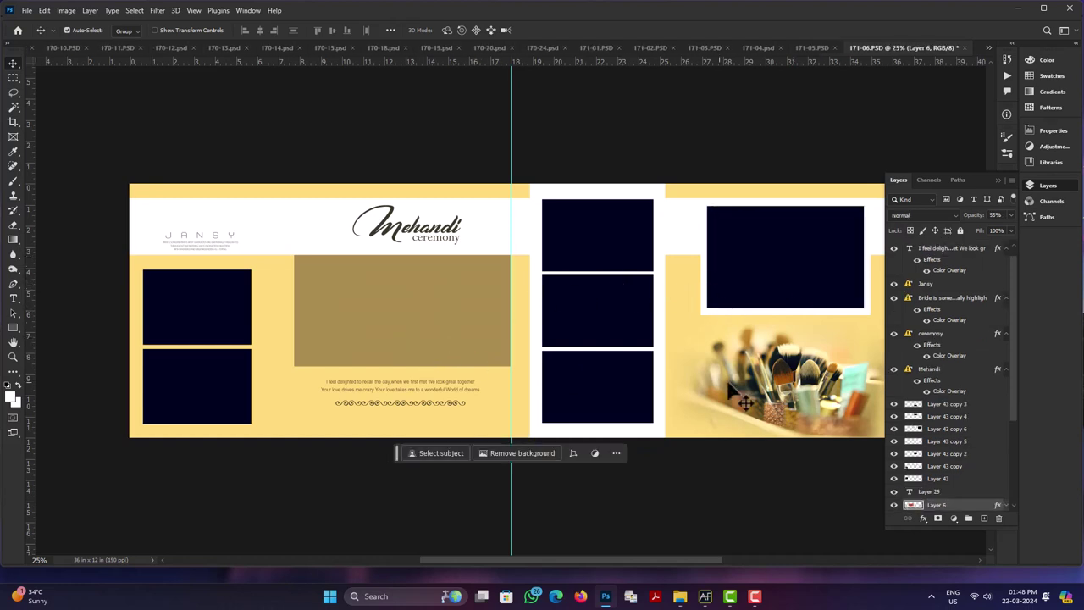
- Turn the makeup brushes photo in 171-06 black using Levels with the white output level at 0
left_click(745, 389)
key("Delete")
key("ctrl+v")
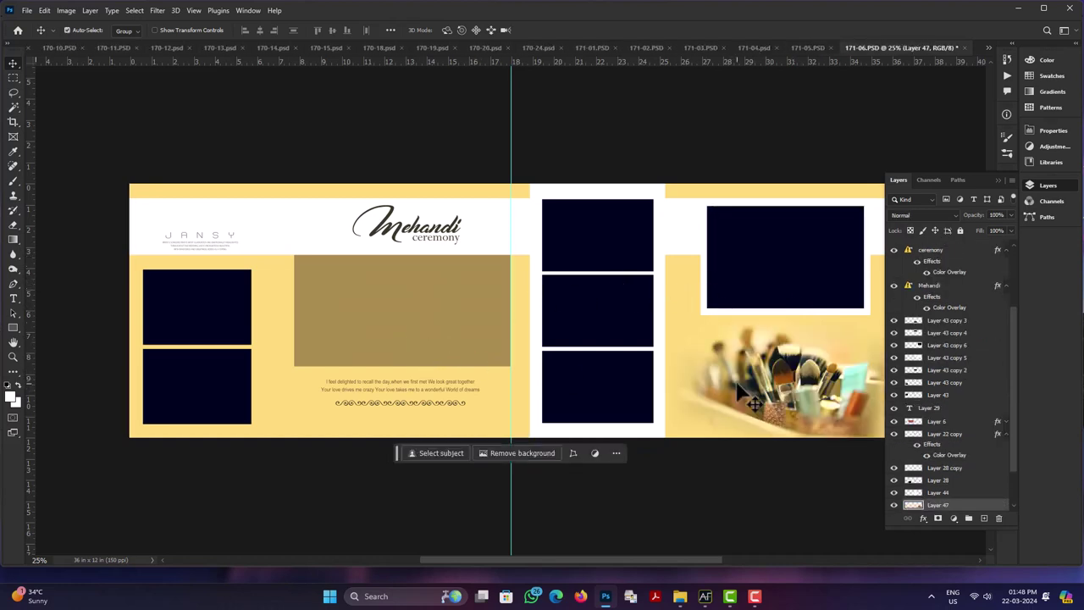
key("ctrl+l")
type("0")
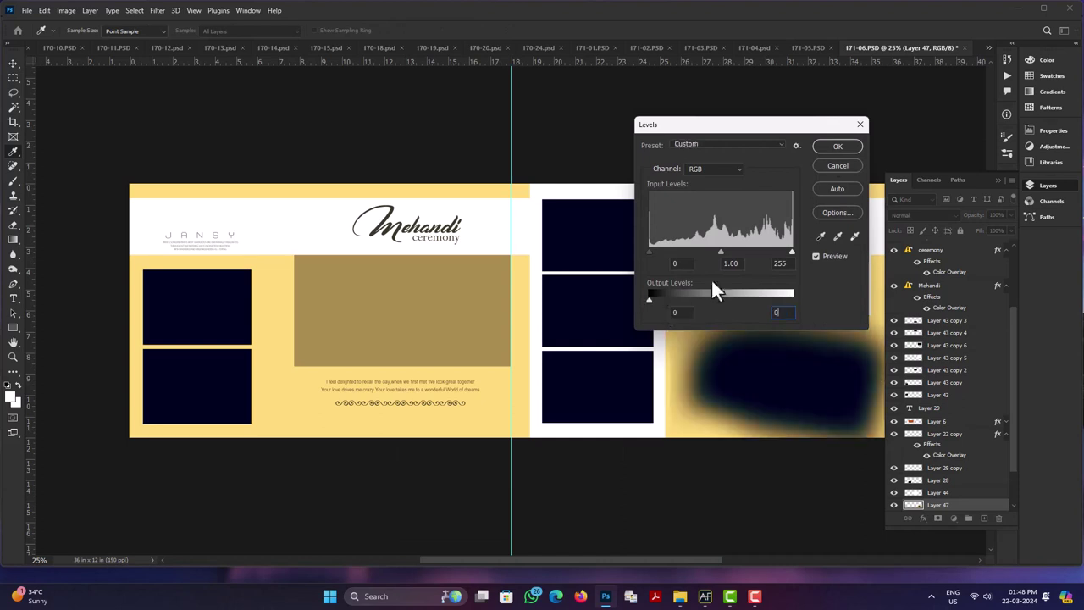
left_click(837, 146)
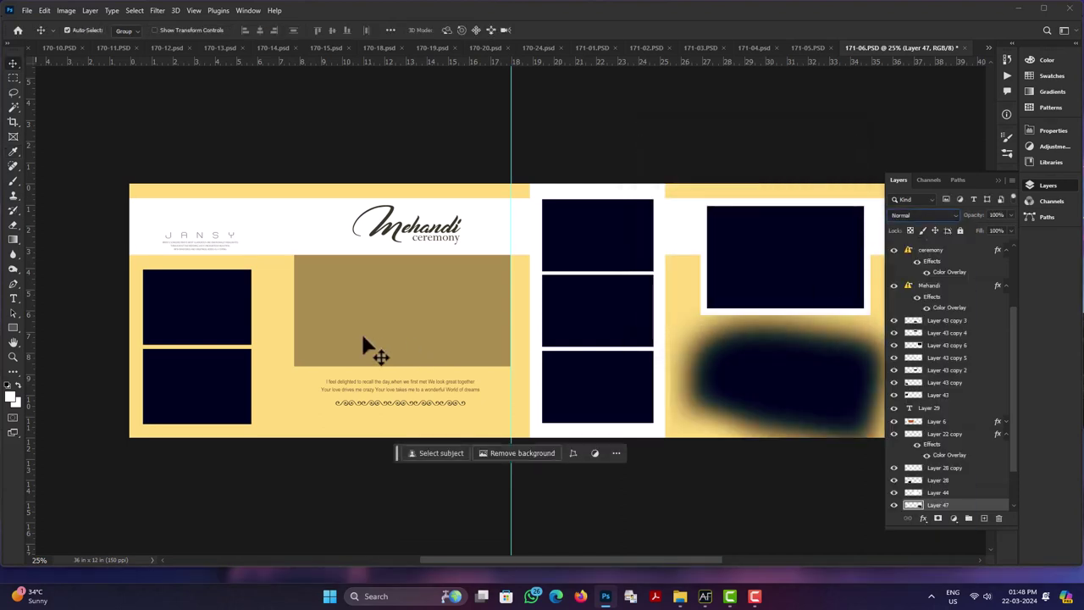
- Create a 12x36 auto album sheet from the black frames and the brown photo frame of 171-06
left_click(218, 323)
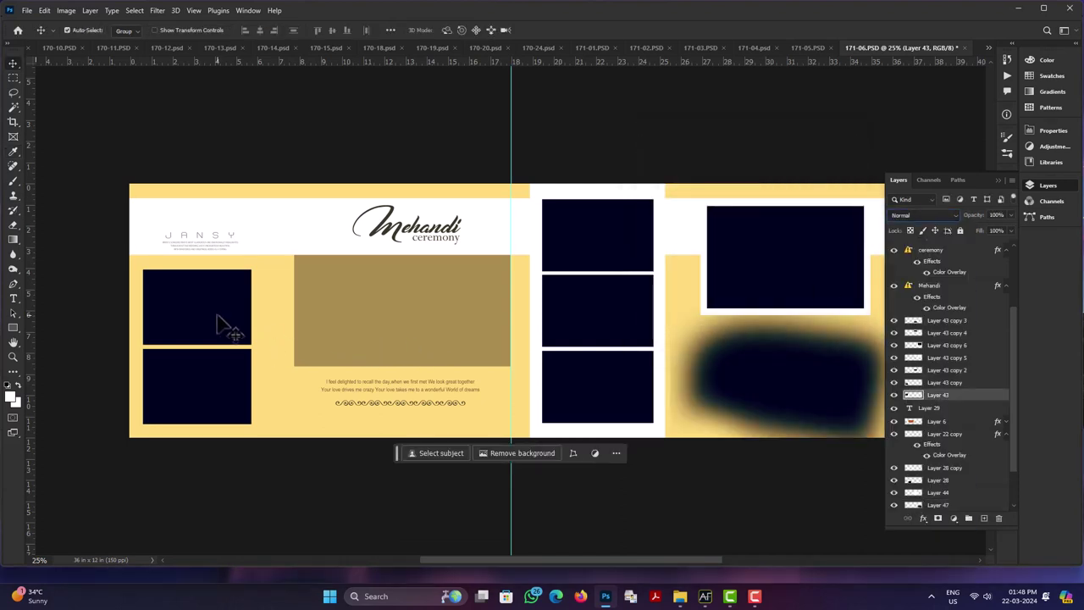
left_click(211, 394, "shift")
left_click(423, 331, "shift")
left_click(591, 279, "shift")
left_click(607, 398, "shift")
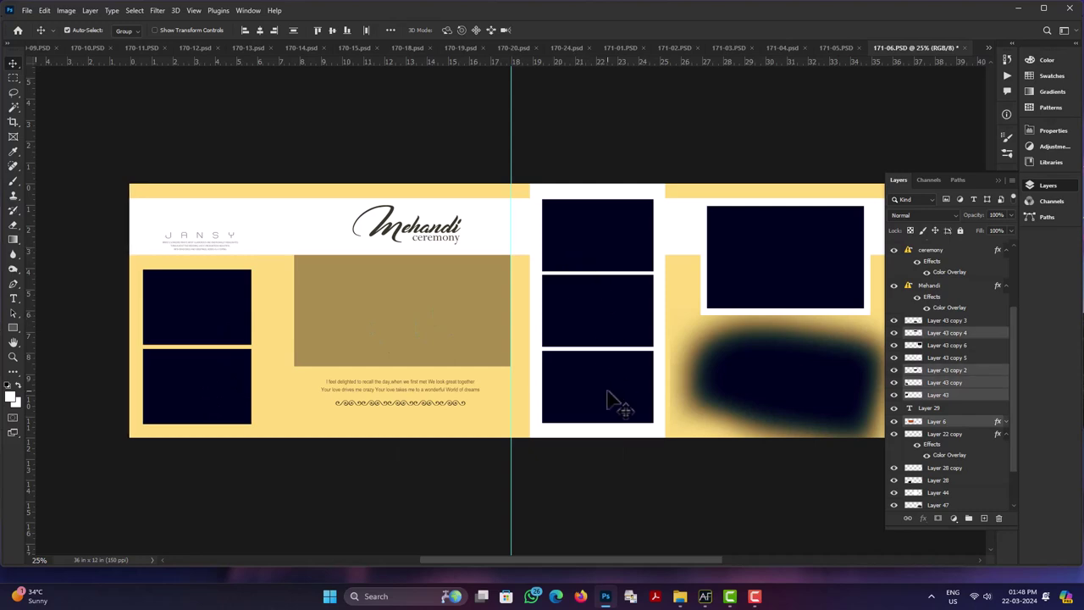
left_click(786, 279, "shift")
left_click(798, 395, "shift")
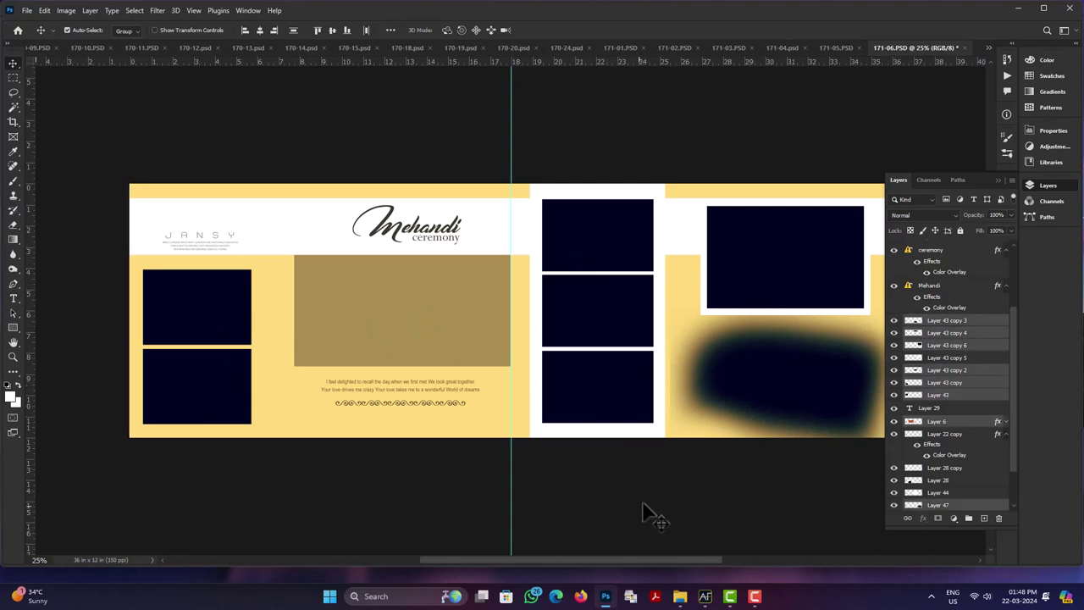
left_click(705, 598)
left_click(212, 575)
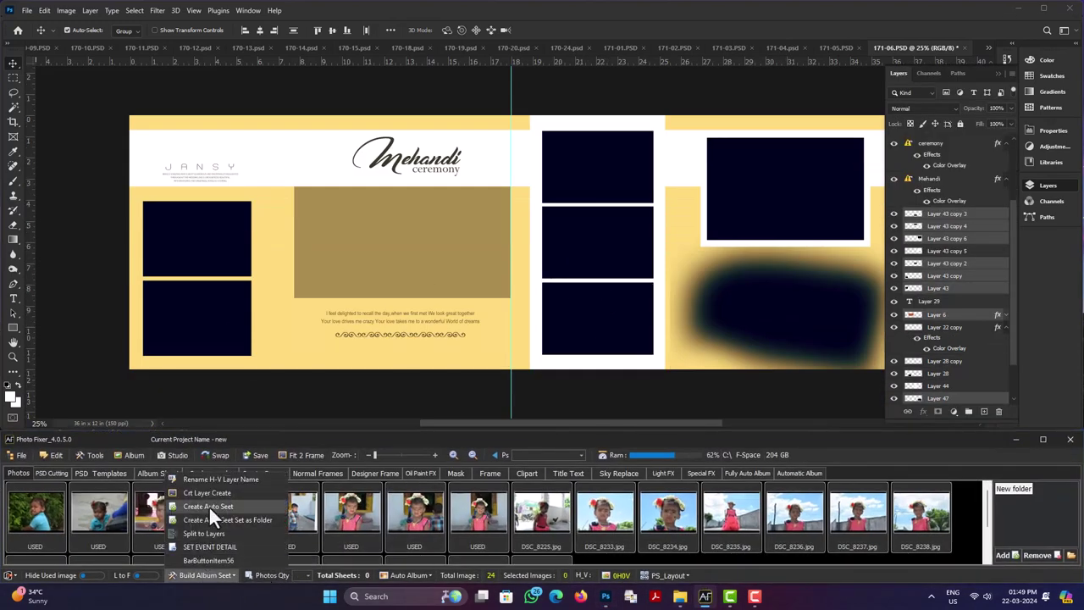
left_click(208, 504)
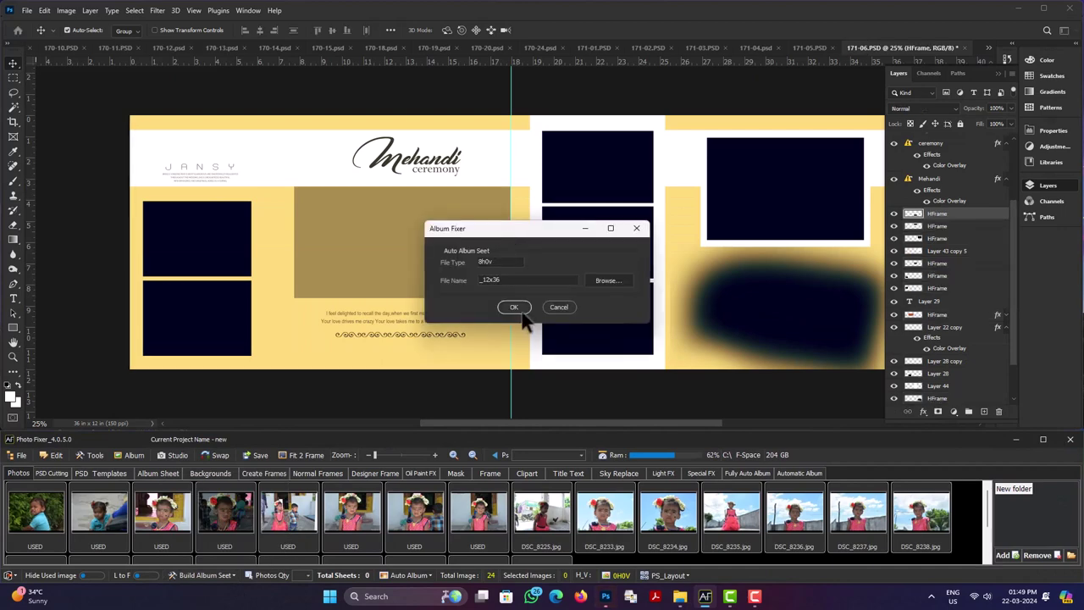
left_click(521, 312)
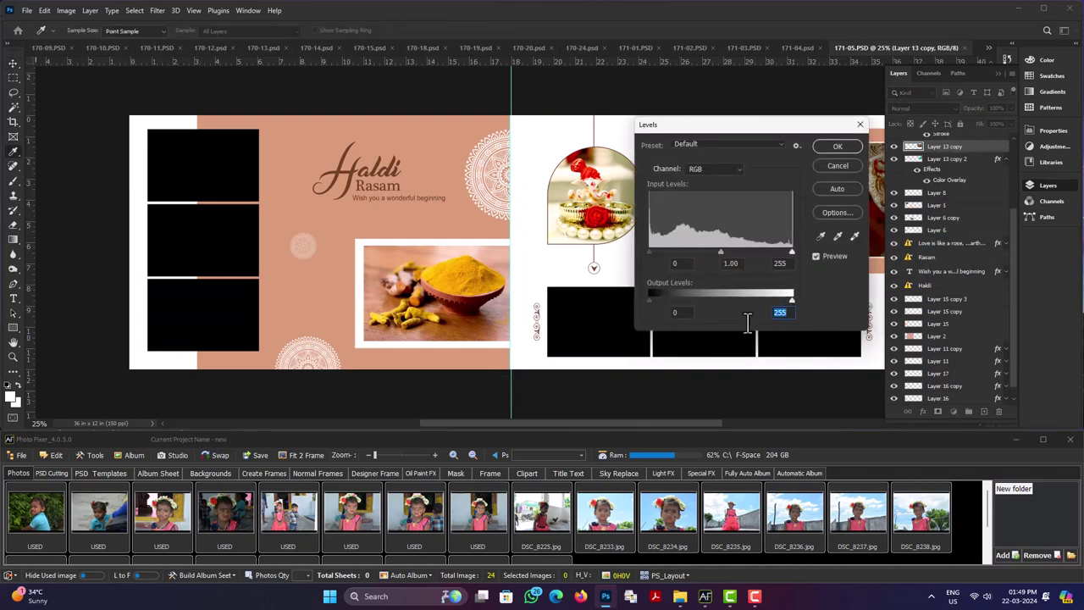
- Black out the large empty frame and the turmeric photo in 171-05 using Levels, with the white output level at 0
left_click(828, 147)
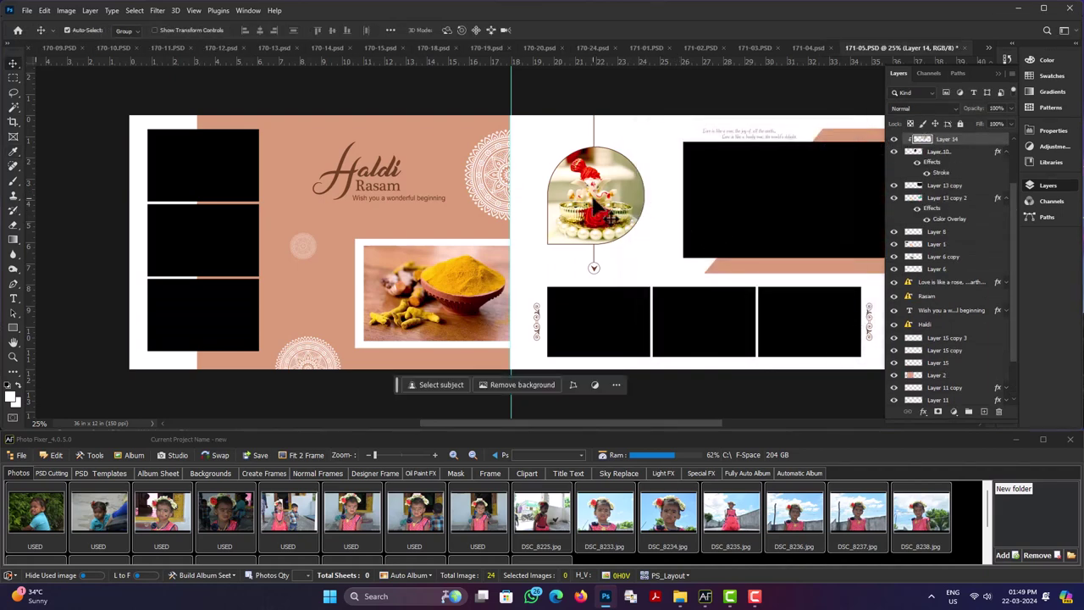
left_click(432, 298)
scroll(432, 298, "down", 3)
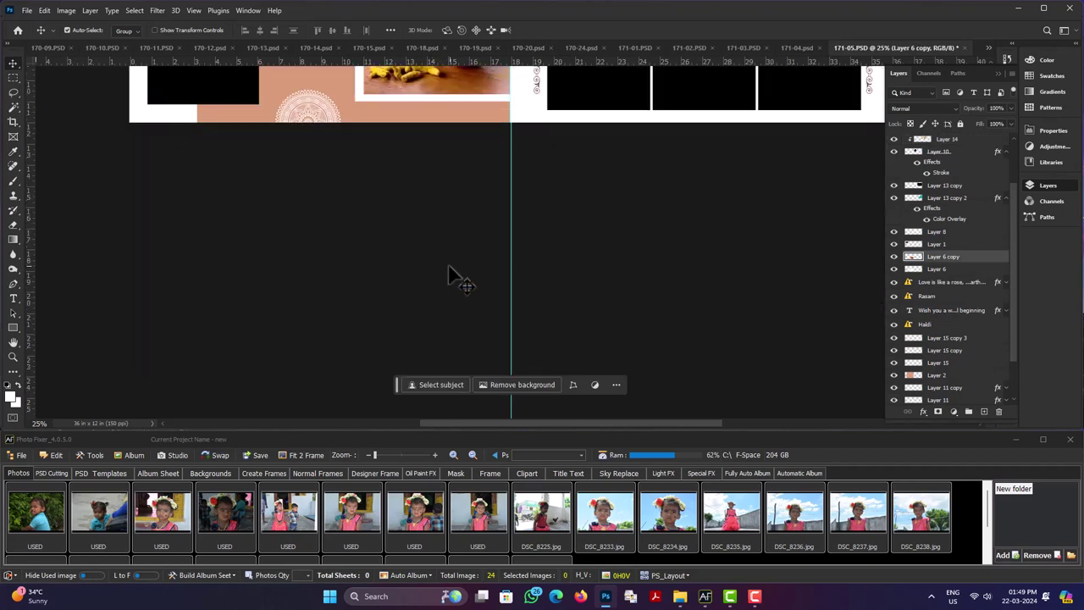
scroll(453, 279, "up", 5)
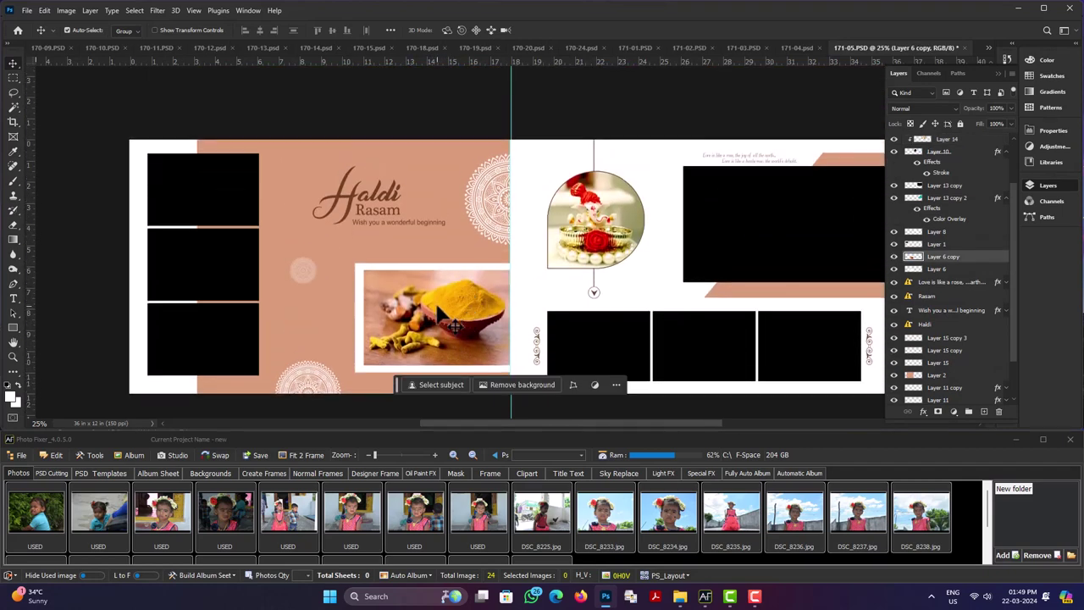
key("Delete")
key("ctrl+z")
left_click_drag(430, 272, 465, 296)
key("ctrl+l")
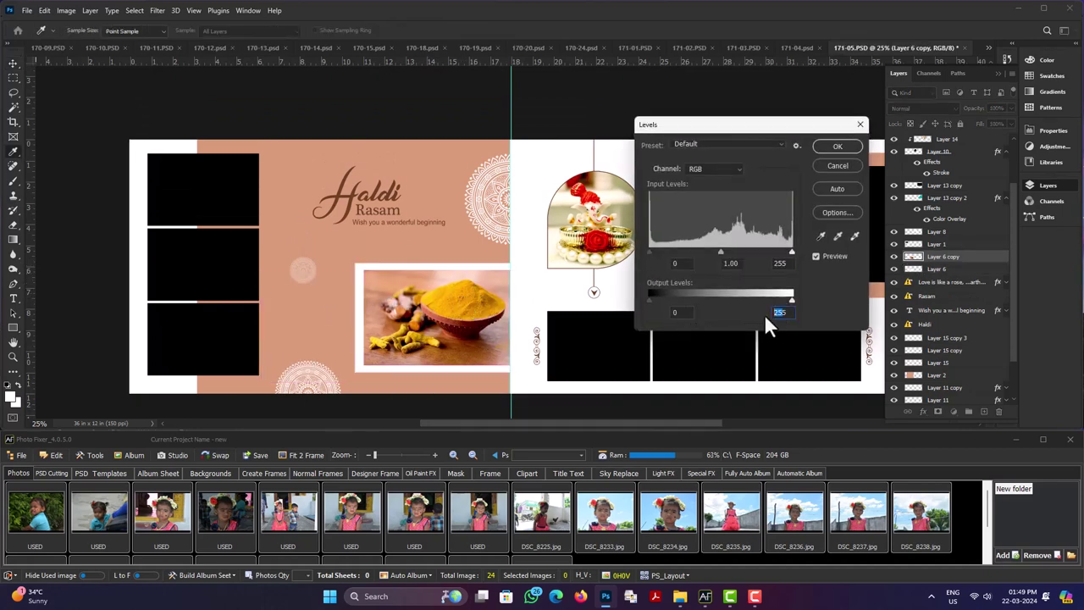
type("0")
left_click(838, 148)
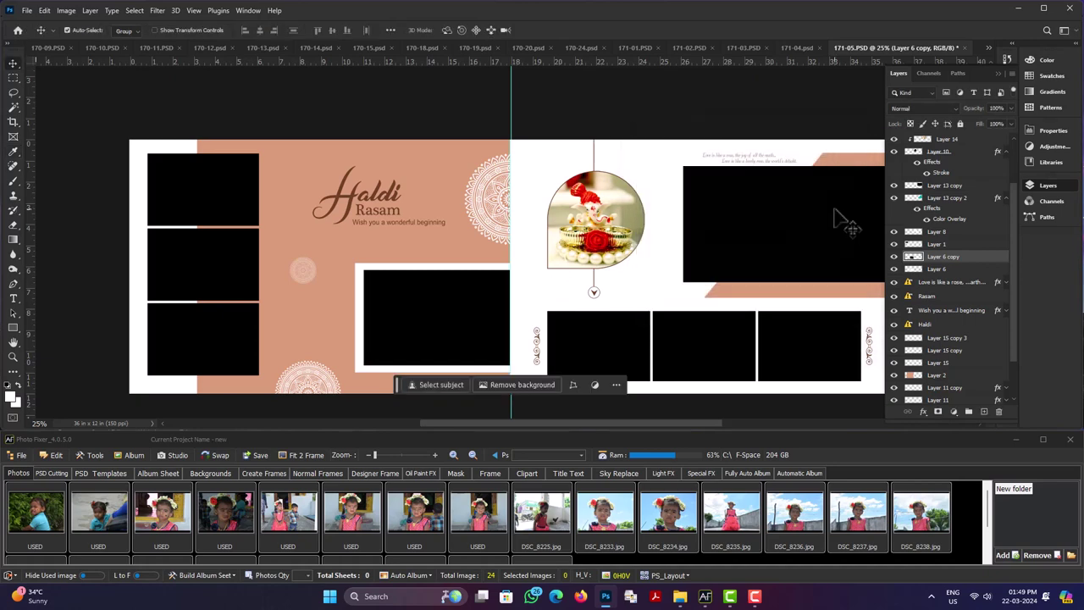
- Create a 12x36 auto album sheet from all the black frame layers of 171-05
left_click(844, 234)
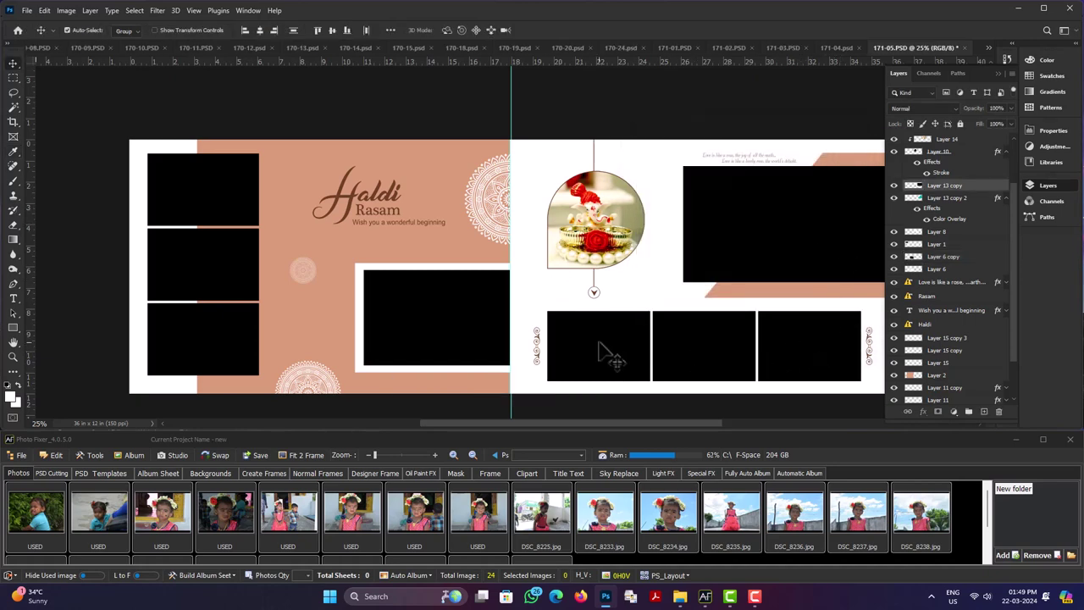
left_click(444, 330, "shift")
left_click(204, 229, "shift")
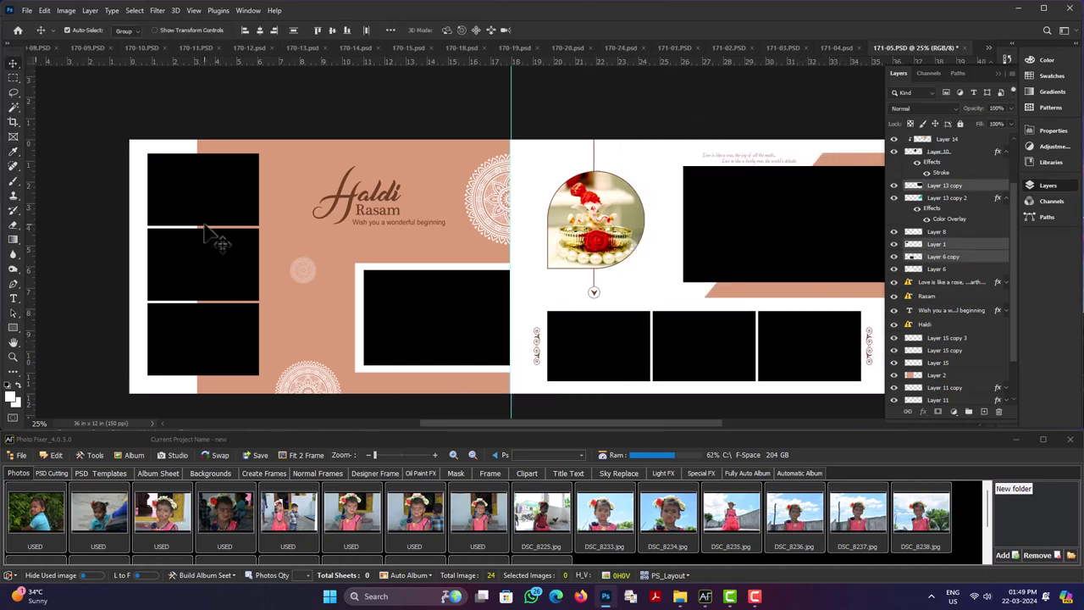
left_click(220, 575)
left_click(236, 510)
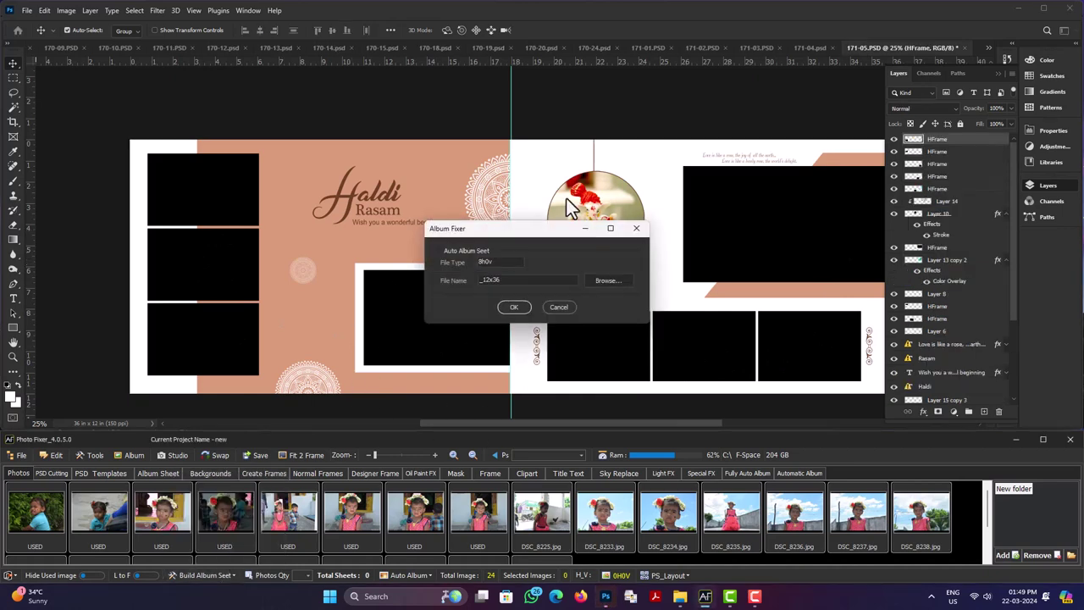
left_click(514, 308)
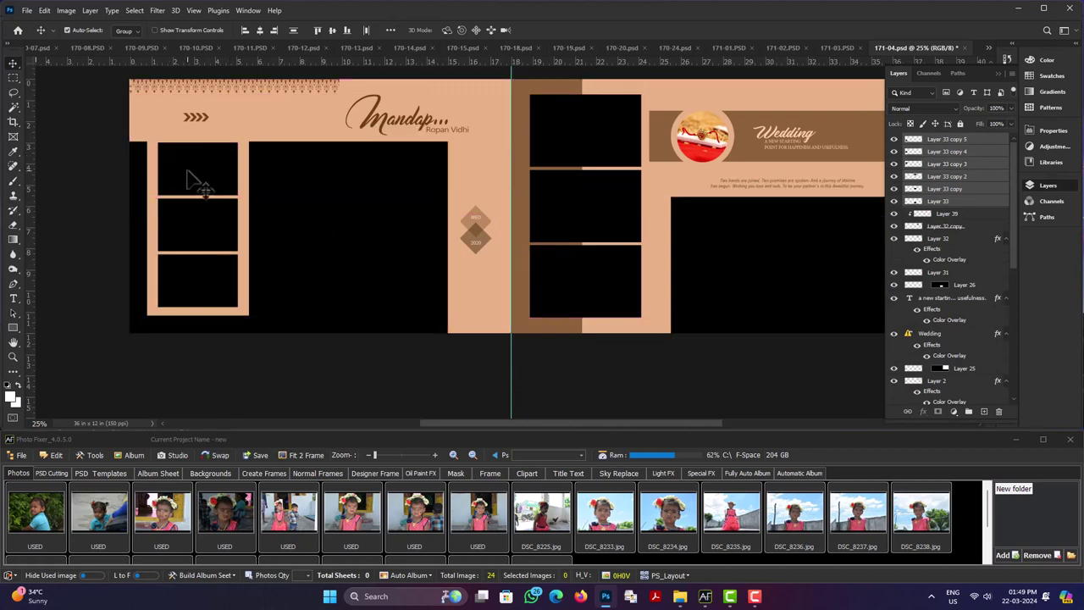
- Create a 12x36 auto album sheet from the selected black frame layers of 171-04
left_click(217, 576)
left_click(231, 506)
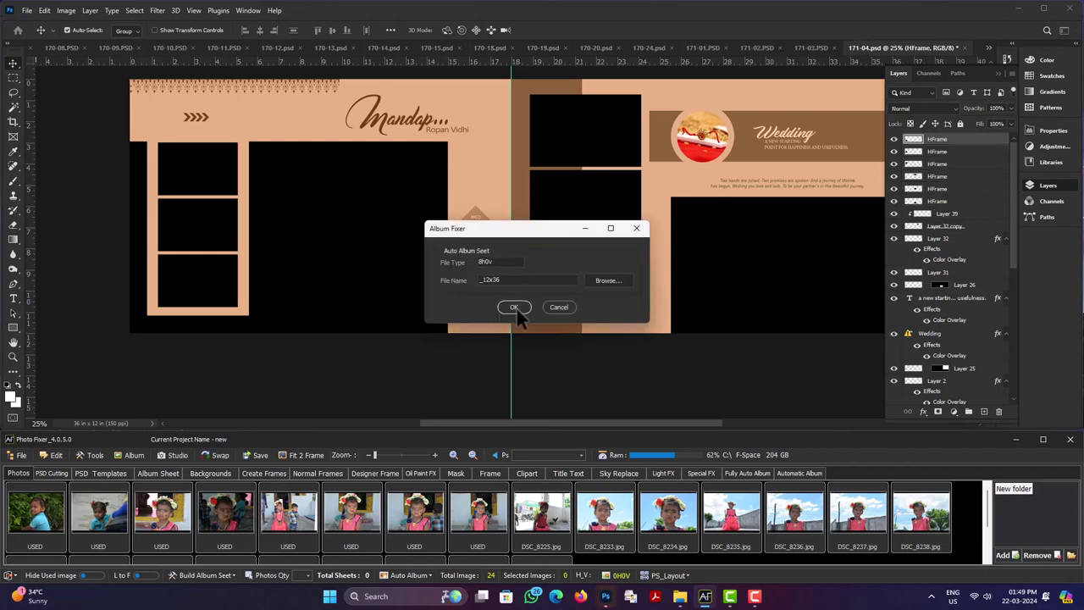
left_click(514, 305)
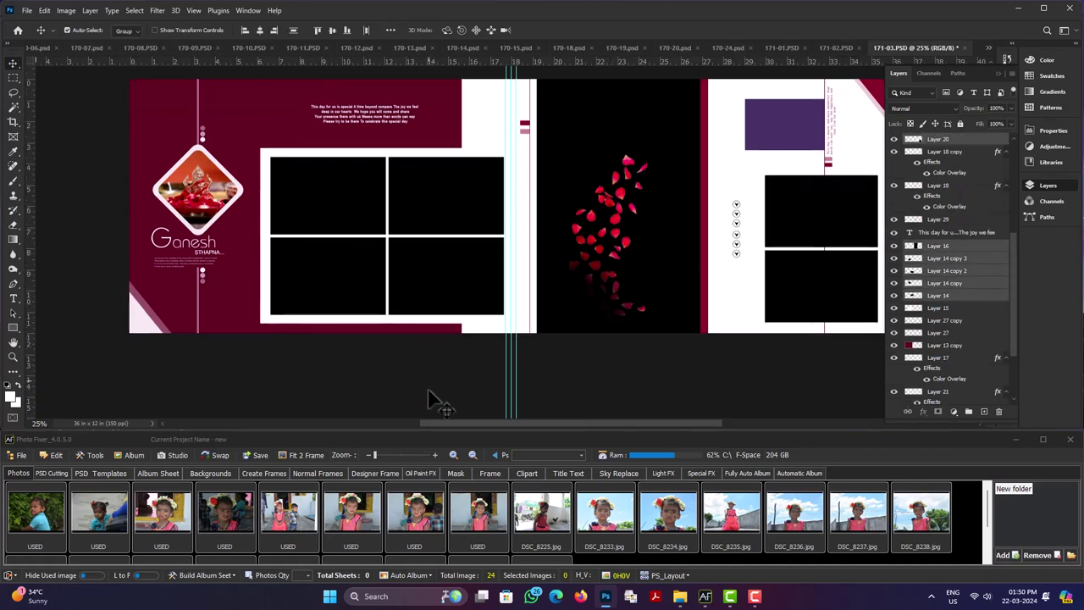
- Create a 12x36 auto album sheet from the selected horizontal and vertical frame layers of 171-03
left_click(209, 578)
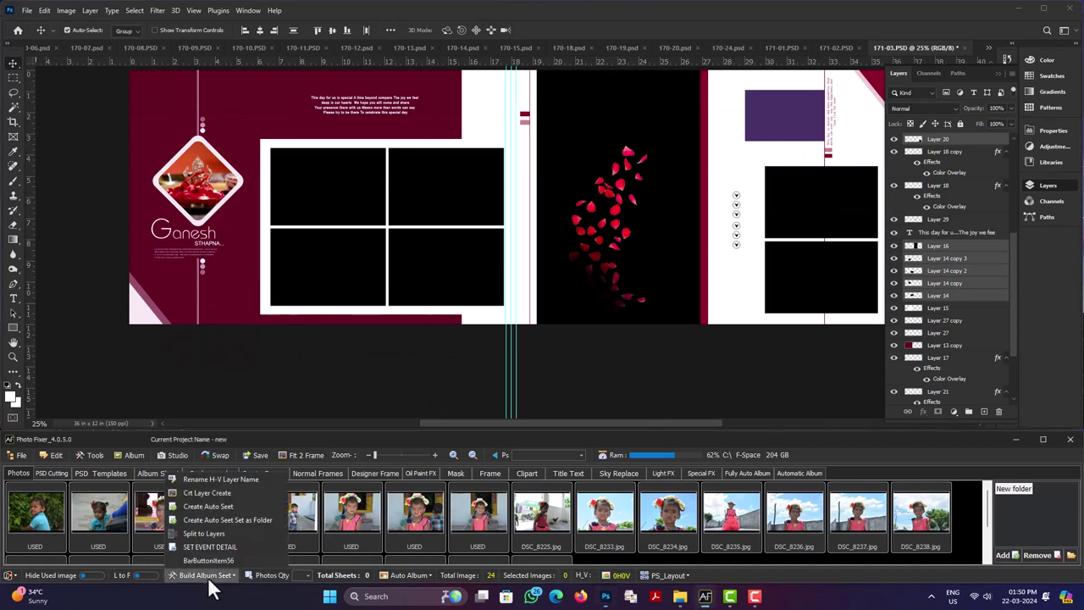
left_click(234, 508)
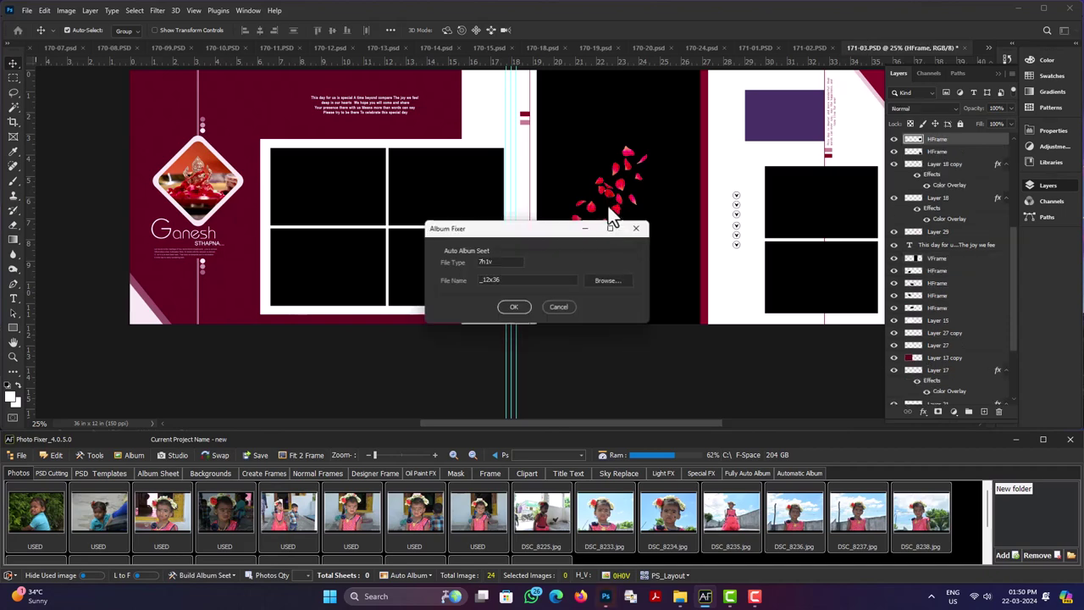
left_click(514, 307)
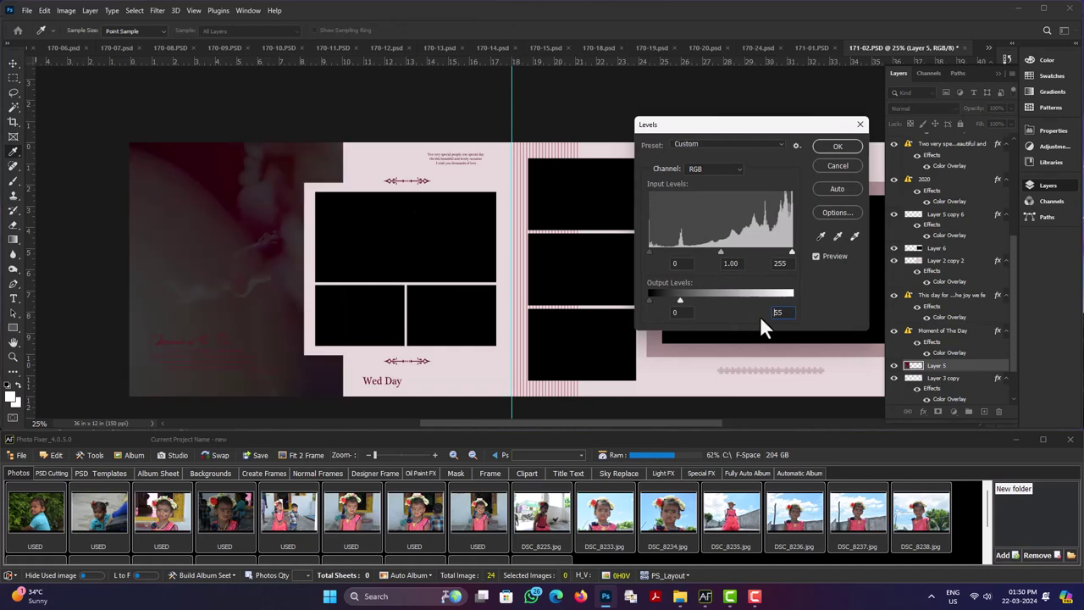
- Black out the large faded photo in 171-02 using Levels and create a 12x36 auto album sheet from the selected frame layers
left_click(838, 146)
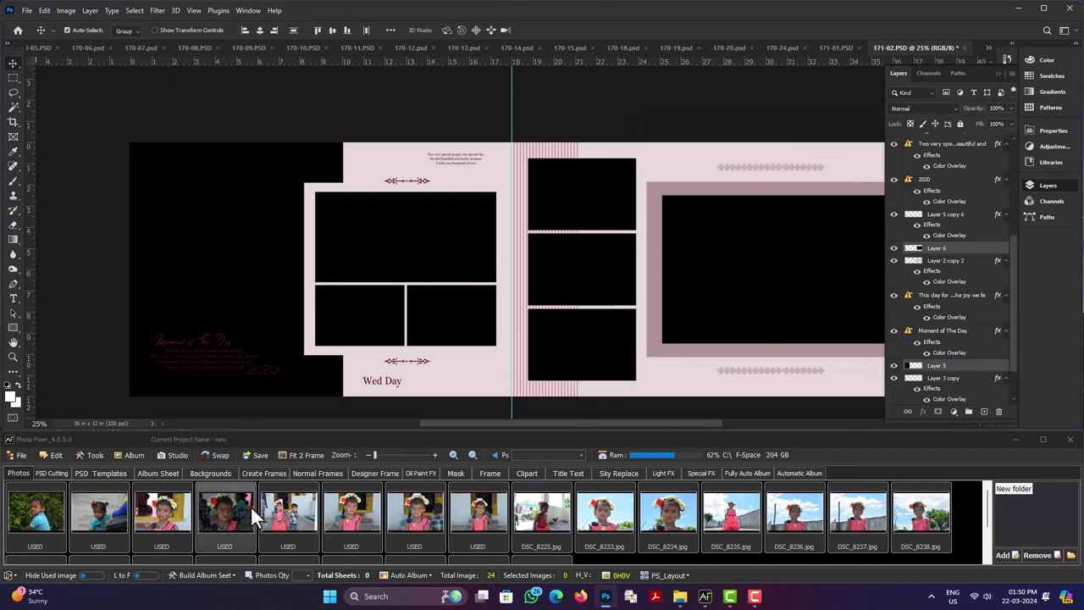
left_click(219, 571)
left_click(221, 508)
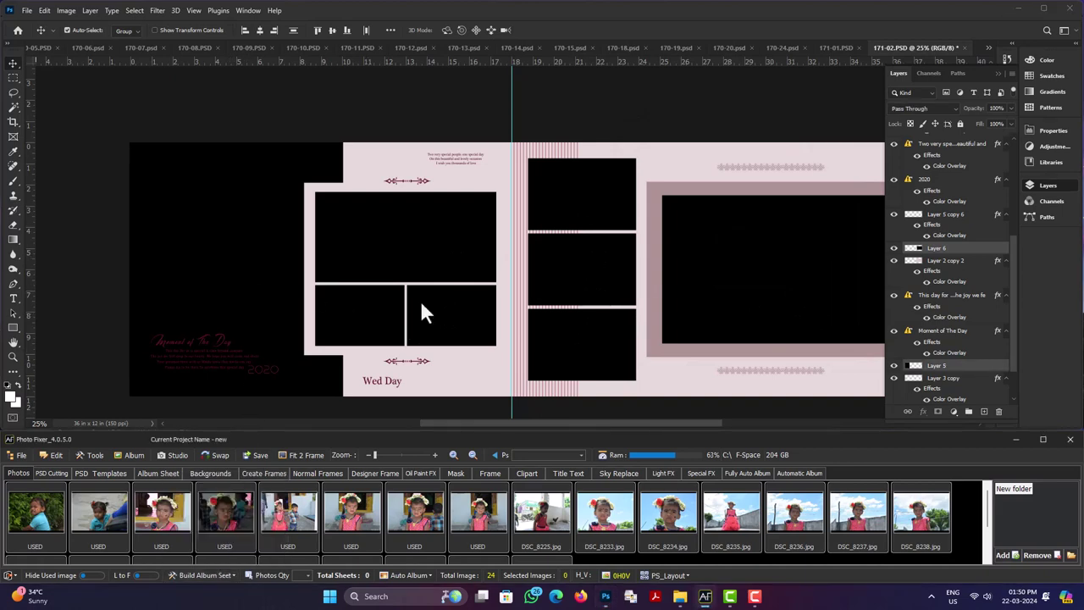
left_click(516, 306)
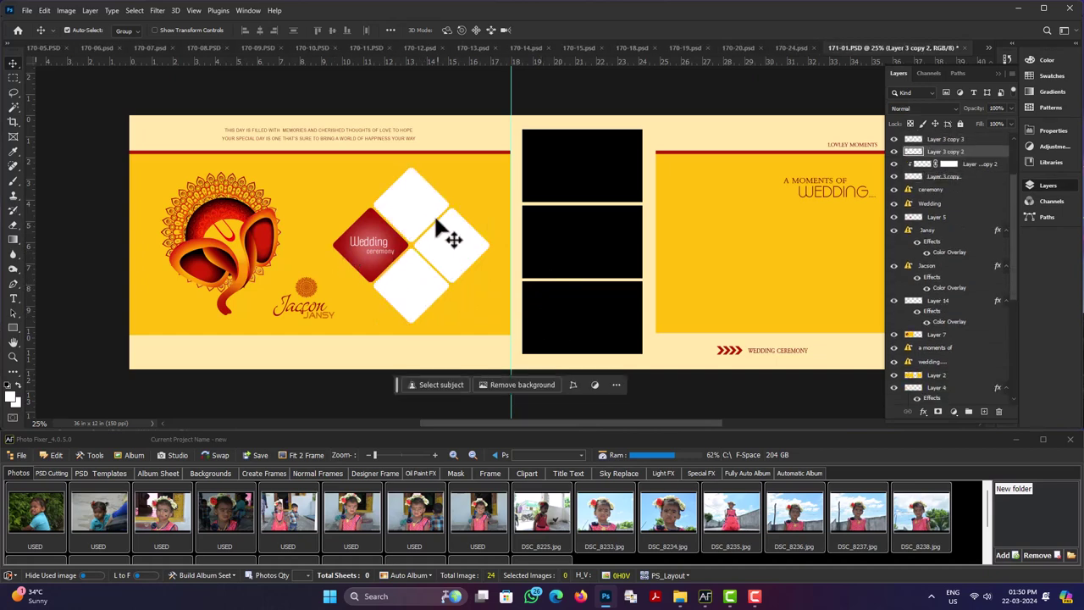
left_click_drag(758, 270, 603, 276)
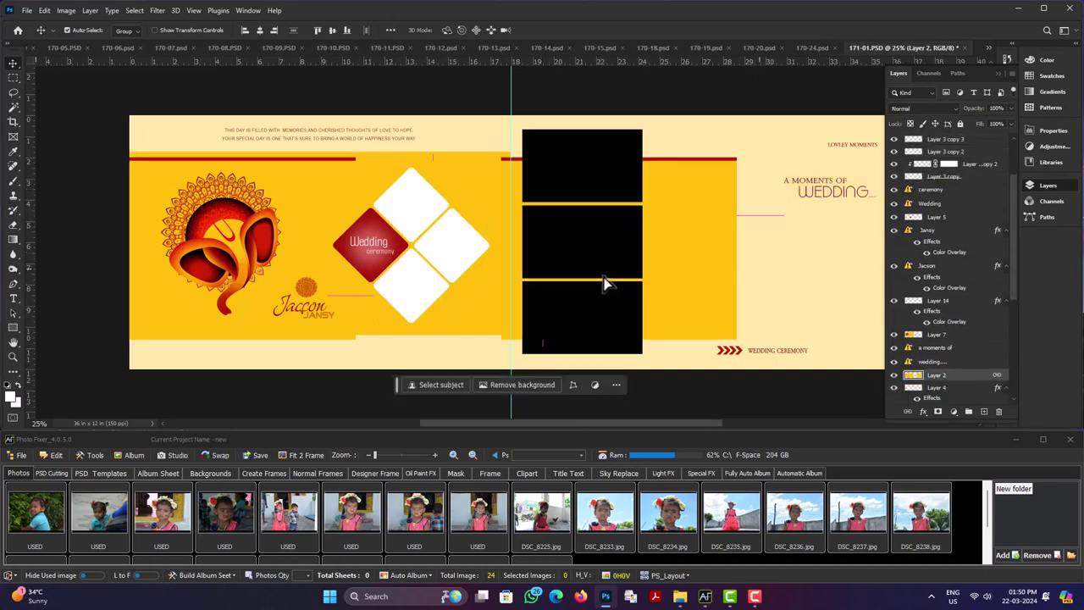
key("ctrl+z")
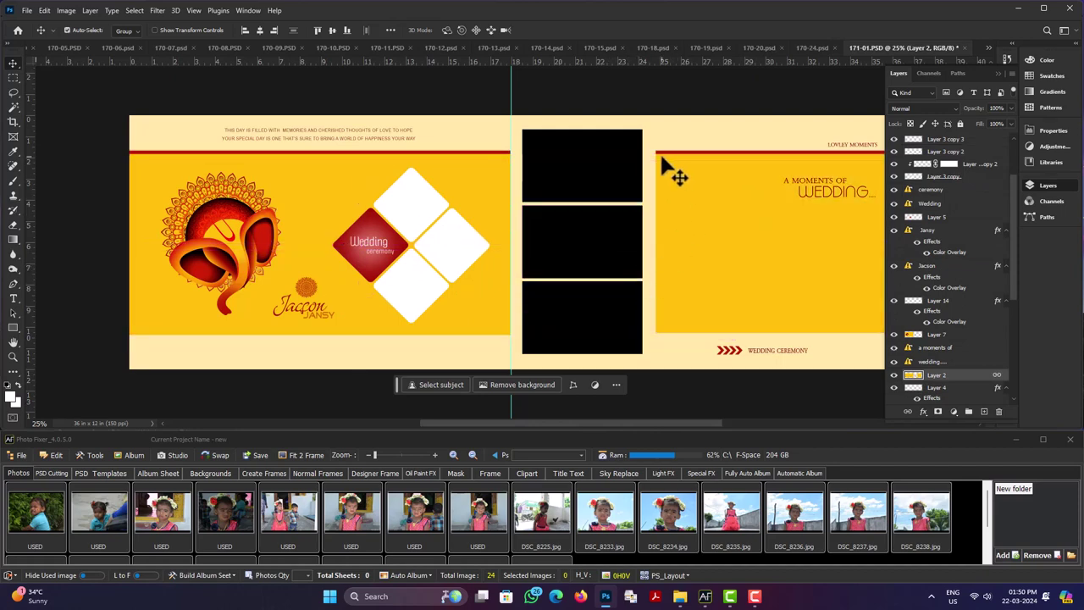
key("m")
left_click_drag(650, 136, 932, 362)
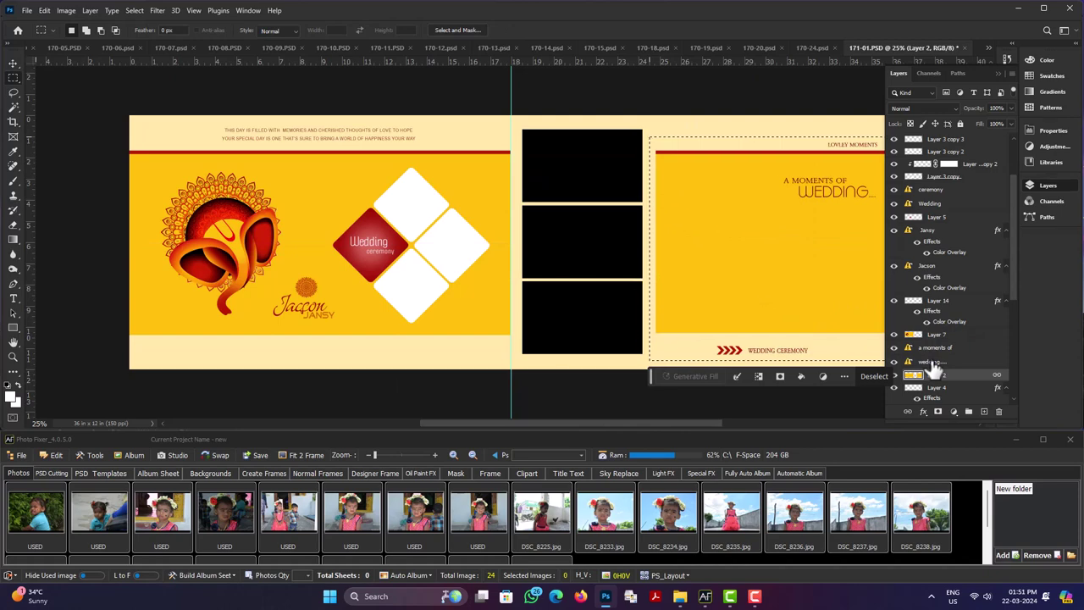
key("ctrl+d")
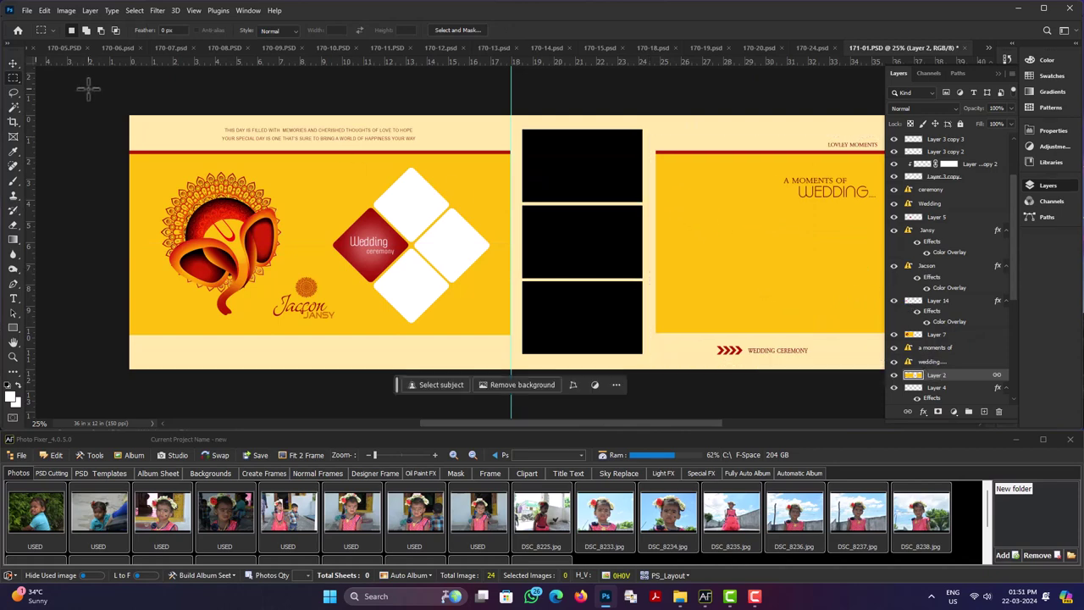
left_click(13, 62)
left_click_drag(831, 254, 701, 212)
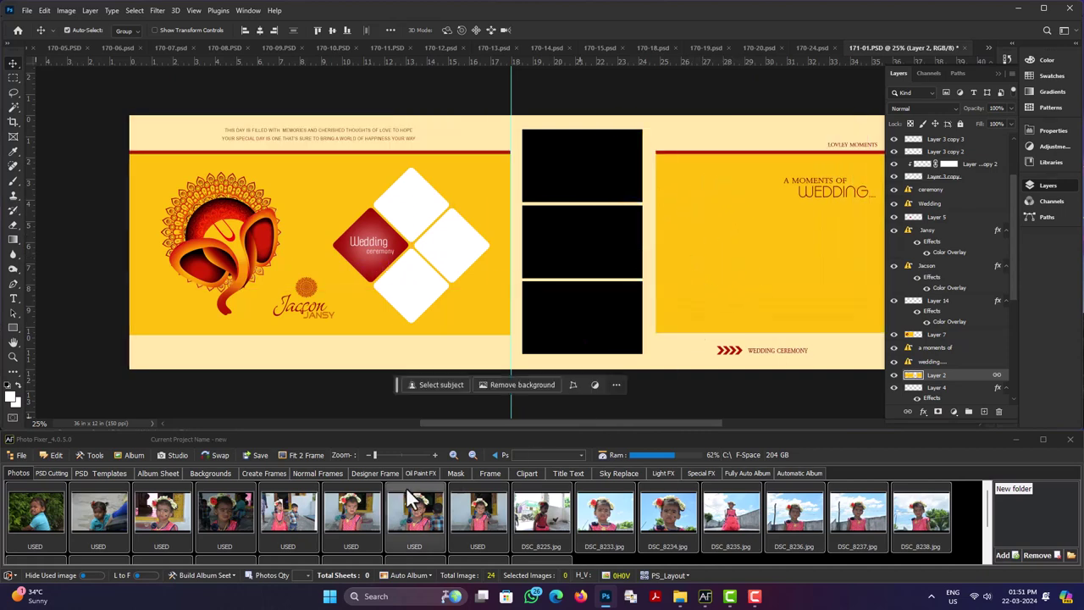
- Split the yellow Layer 2 of 171-01 into separate layers with a 0-pixel gap and delete the original layer
left_click(196, 575)
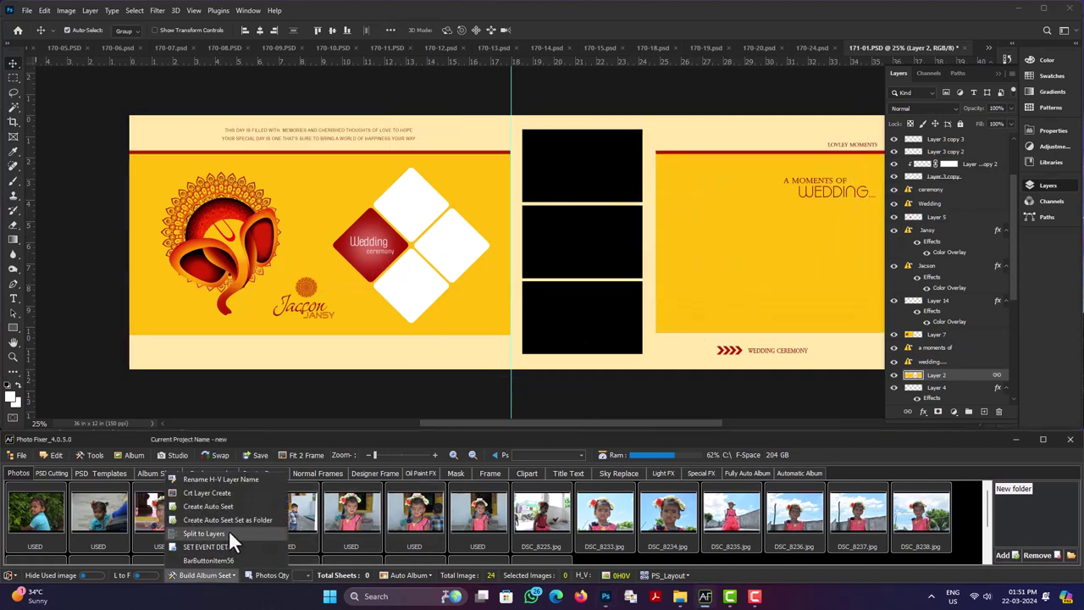
left_click(180, 533)
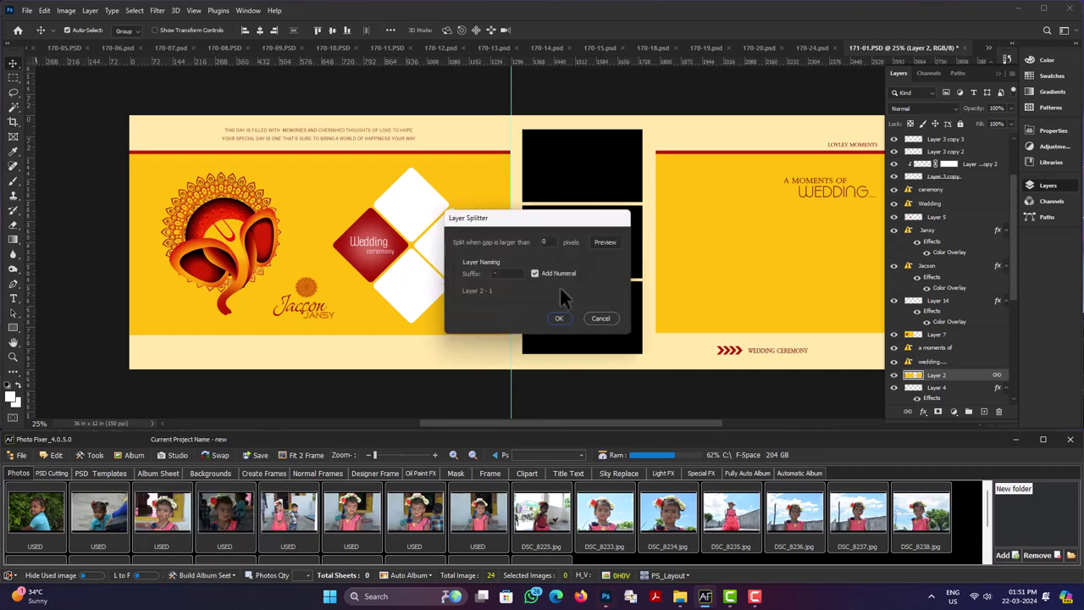
left_click(561, 320)
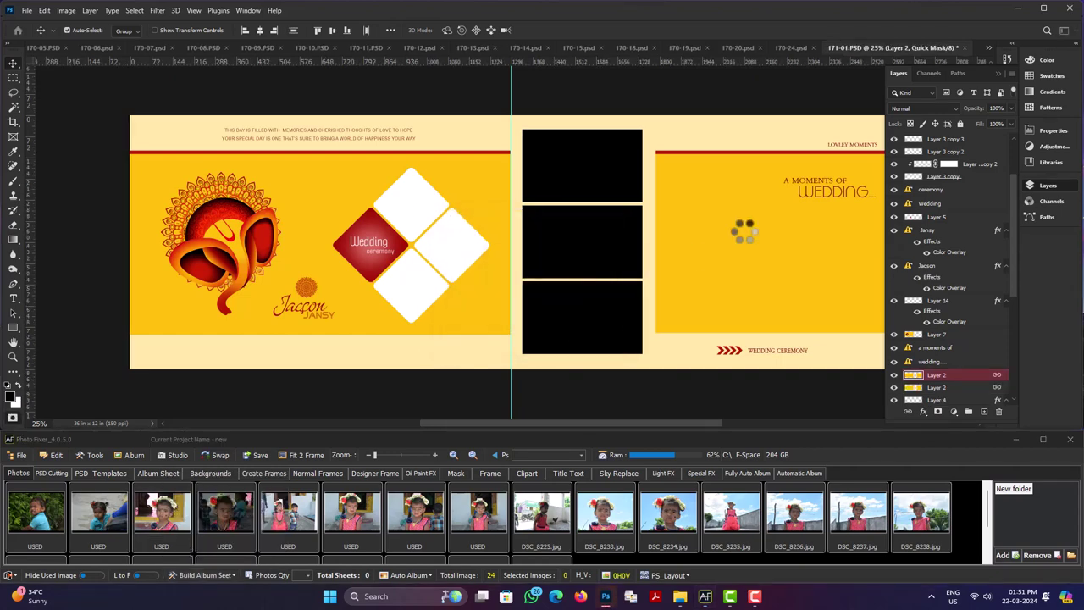
scroll(940, 339, "down", 3)
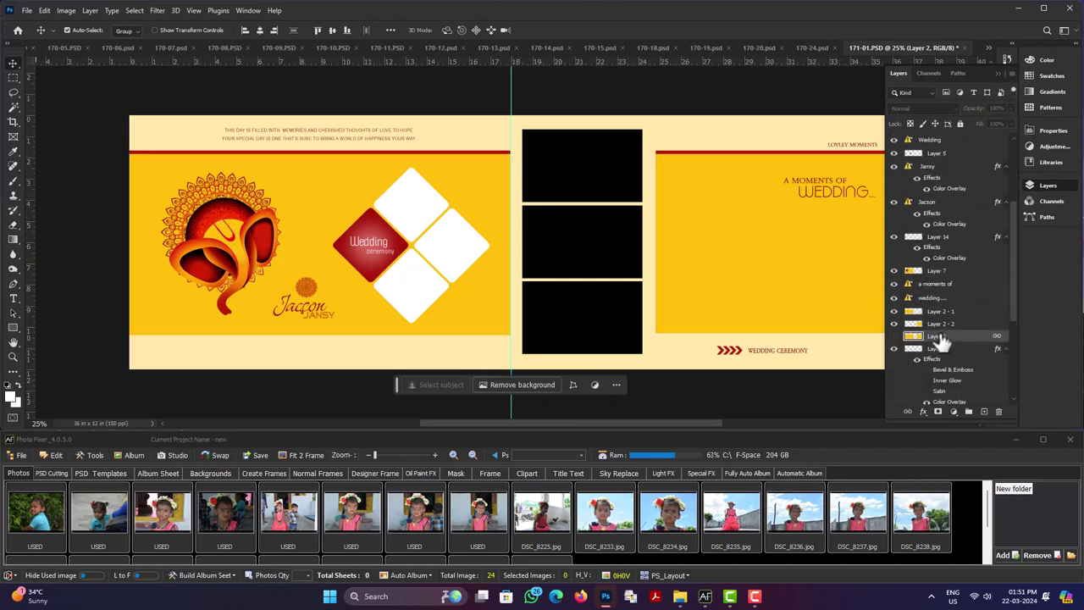
key("Delete")
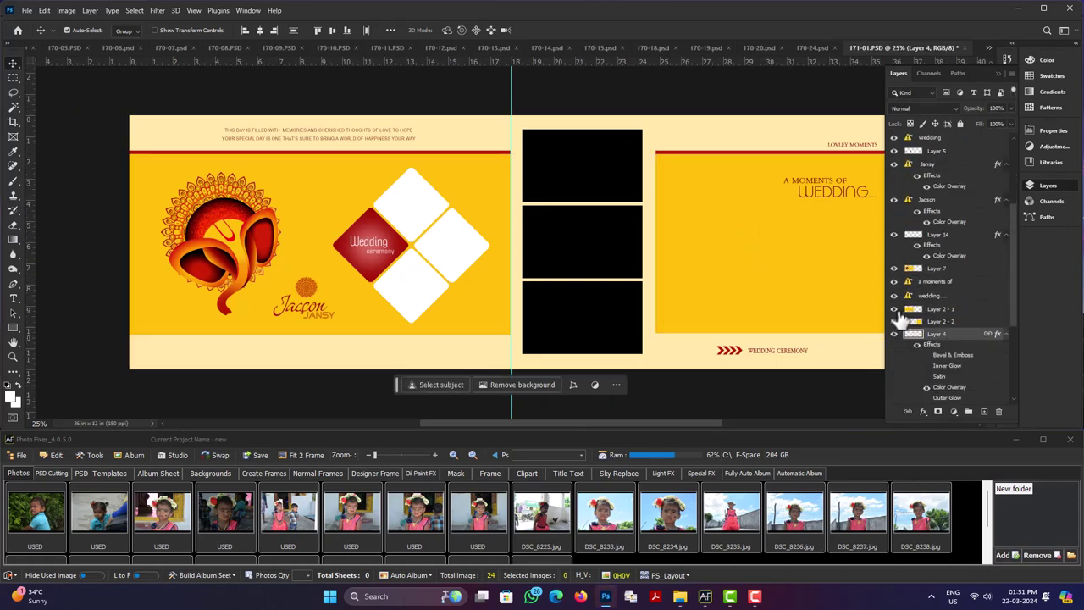
left_click(899, 323)
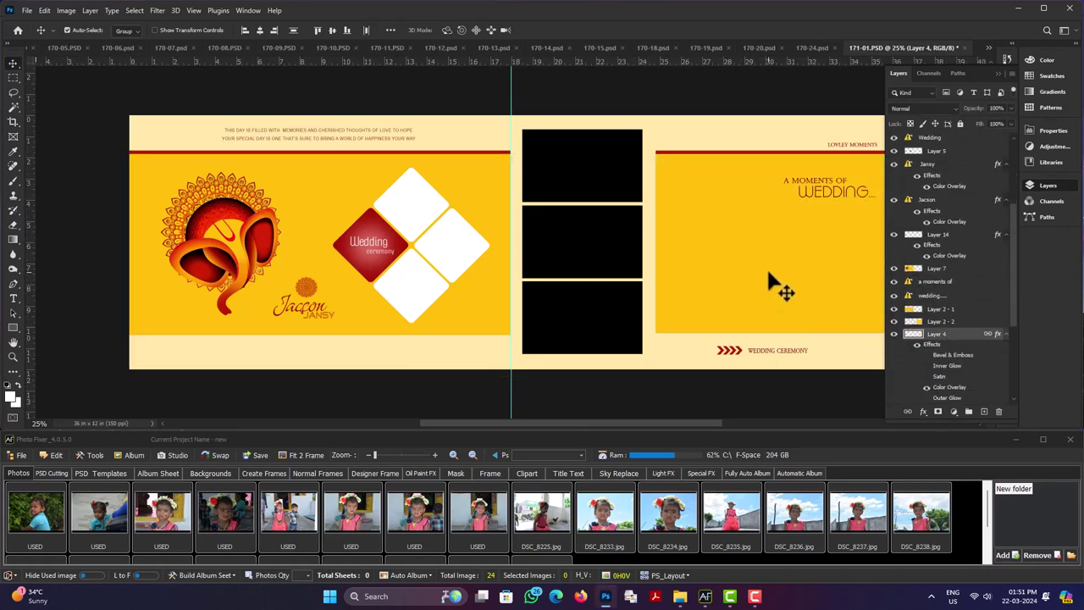
- Create a 12x36 auto album sheet of type 7h1v from the selected frame layers of 171-01
left_click(597, 339)
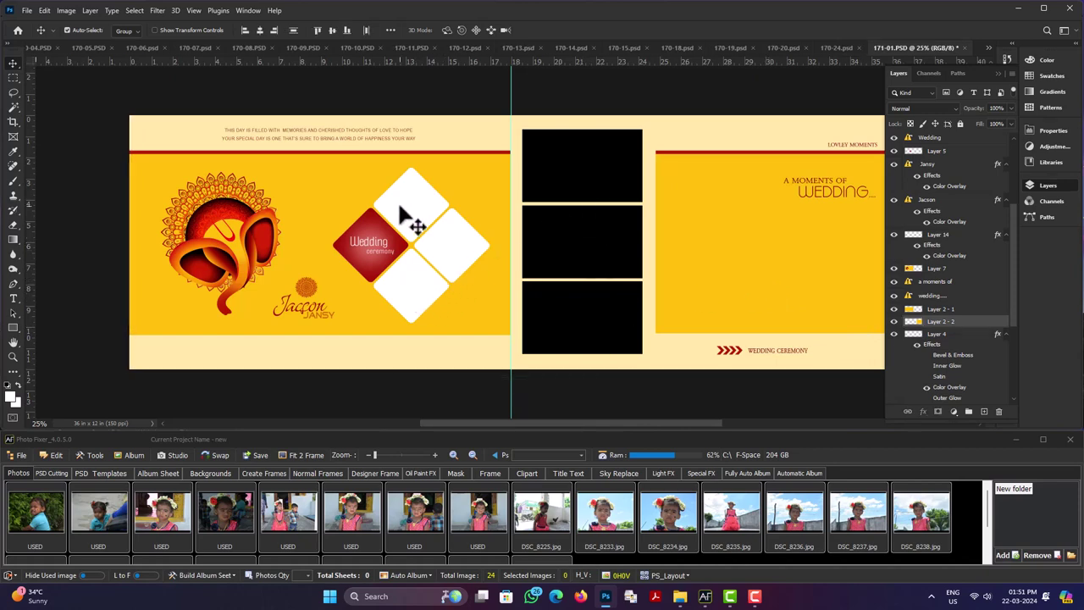
left_click(213, 576)
left_click(211, 574)
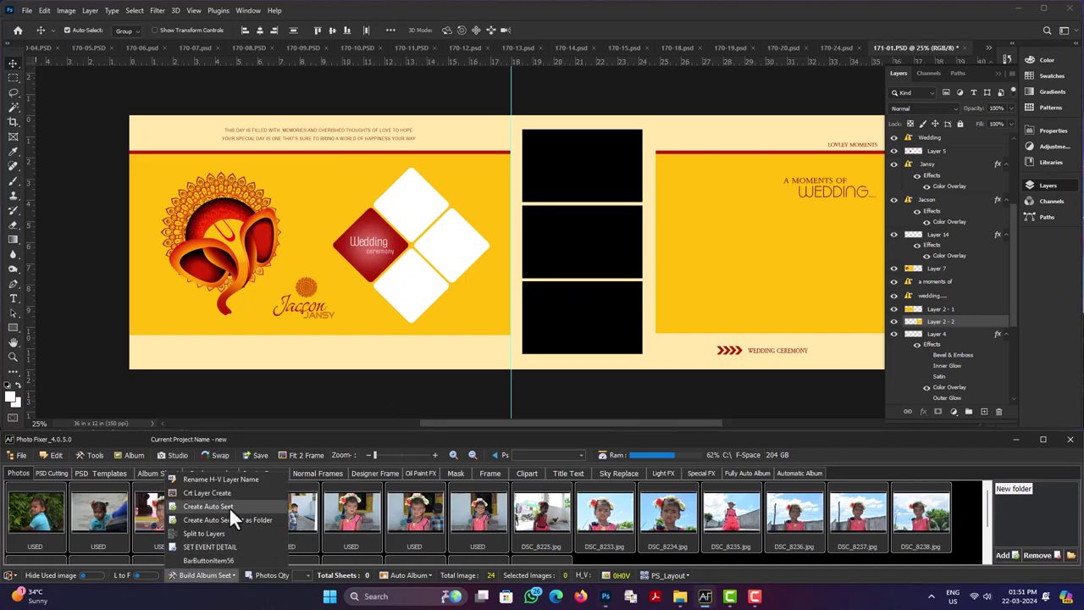
left_click(228, 506)
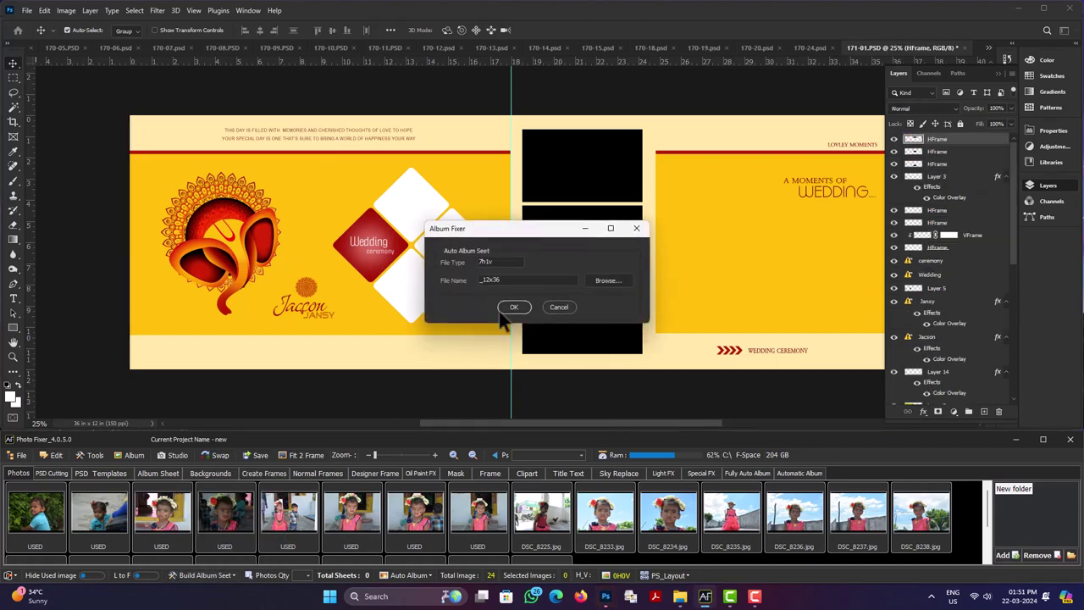
left_click(513, 305)
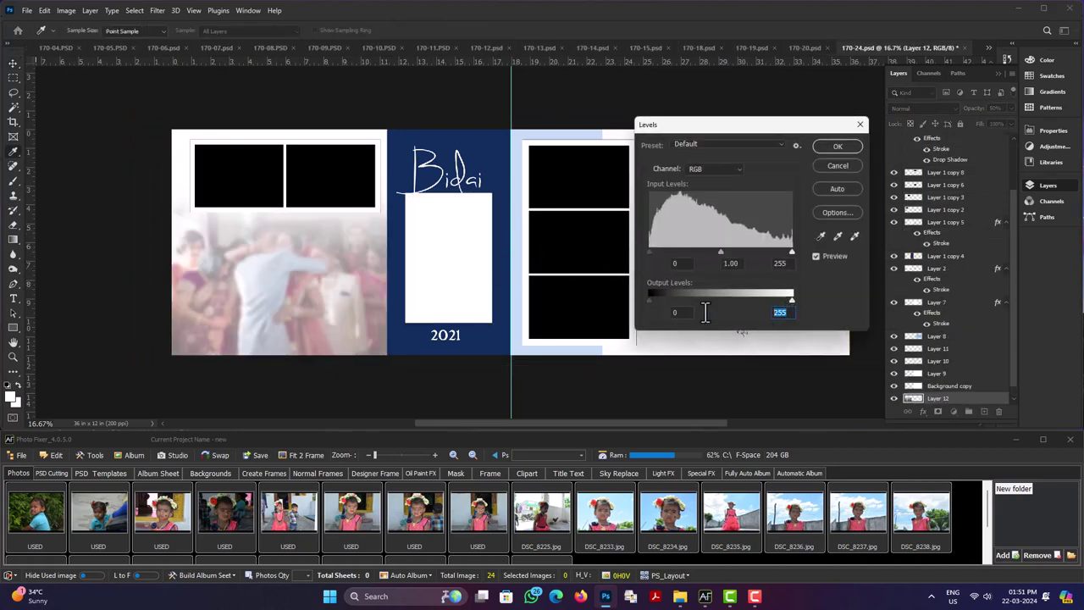
- Black out the faded background photo in 170-24 using Levels and create a 12x36 auto album sheet of type 7h1v from its frame layers
left_click(838, 147)
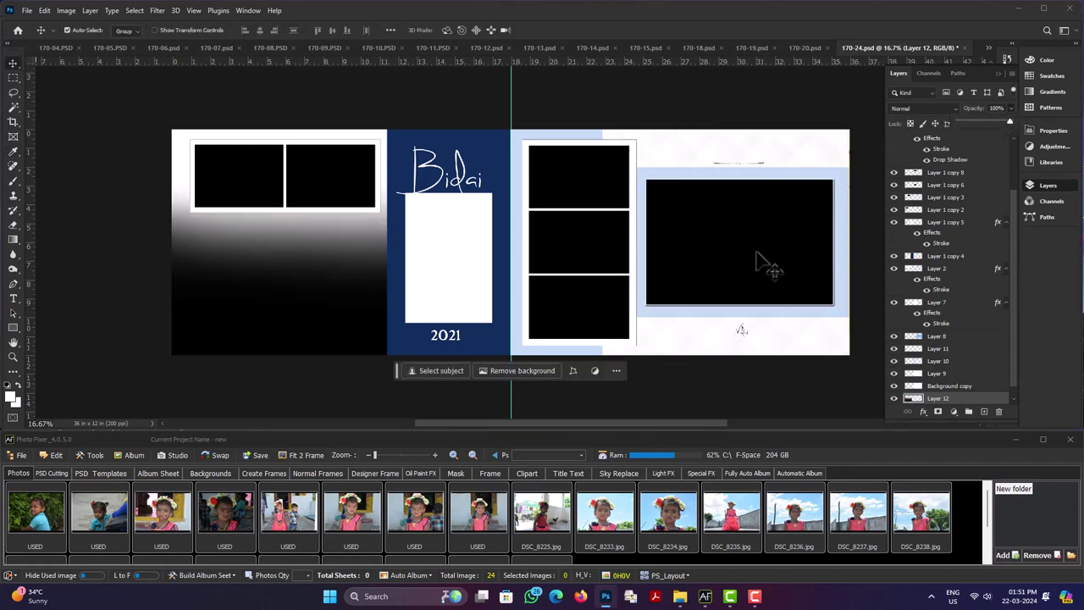
left_click(757, 262)
left_click(565, 295, "shift")
left_click(576, 242, "shift")
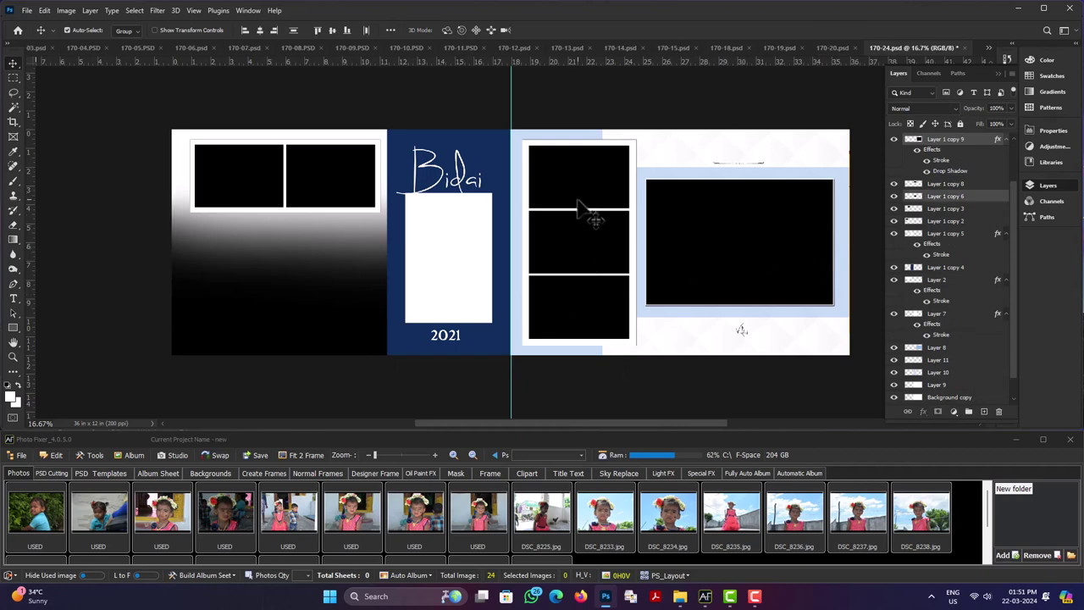
left_click(572, 197, "shift")
left_click(469, 275, "shift")
left_click(339, 203, "shift")
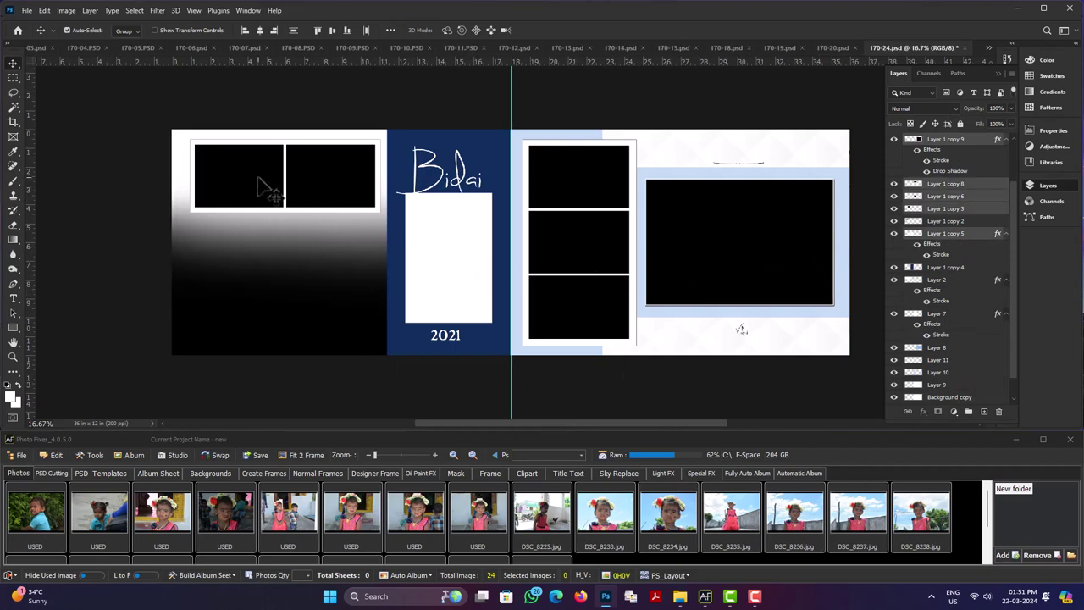
left_click(262, 184, "shift")
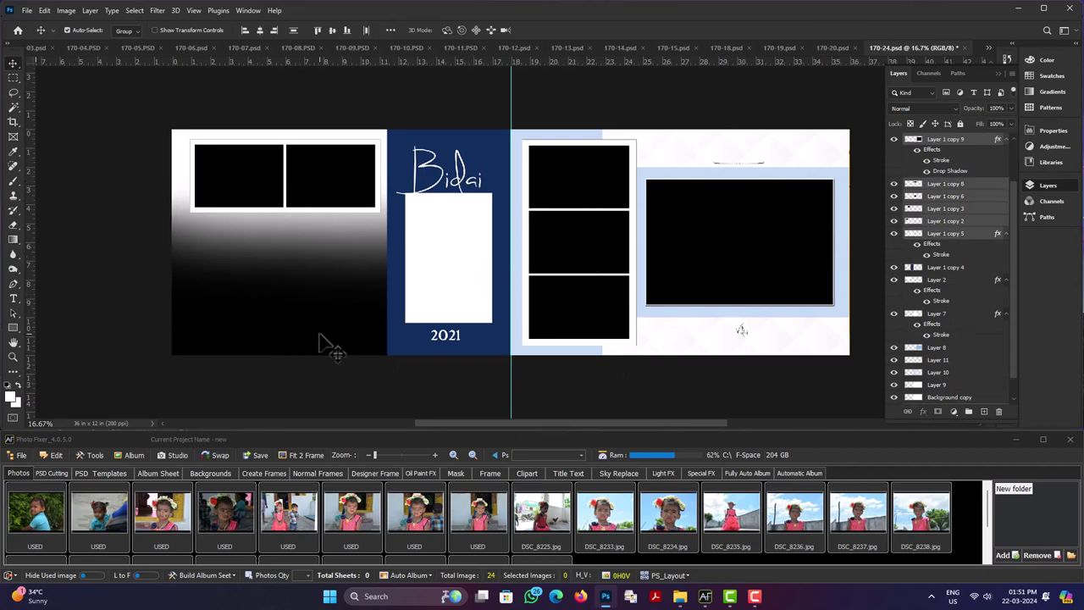
scroll(942, 371, "down", 1)
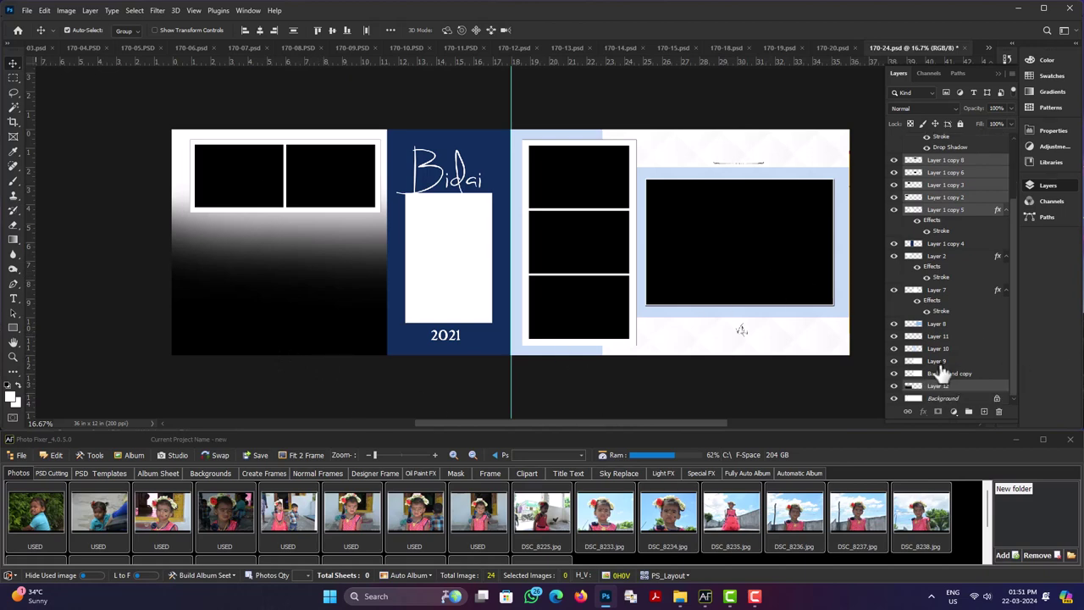
left_click(194, 574)
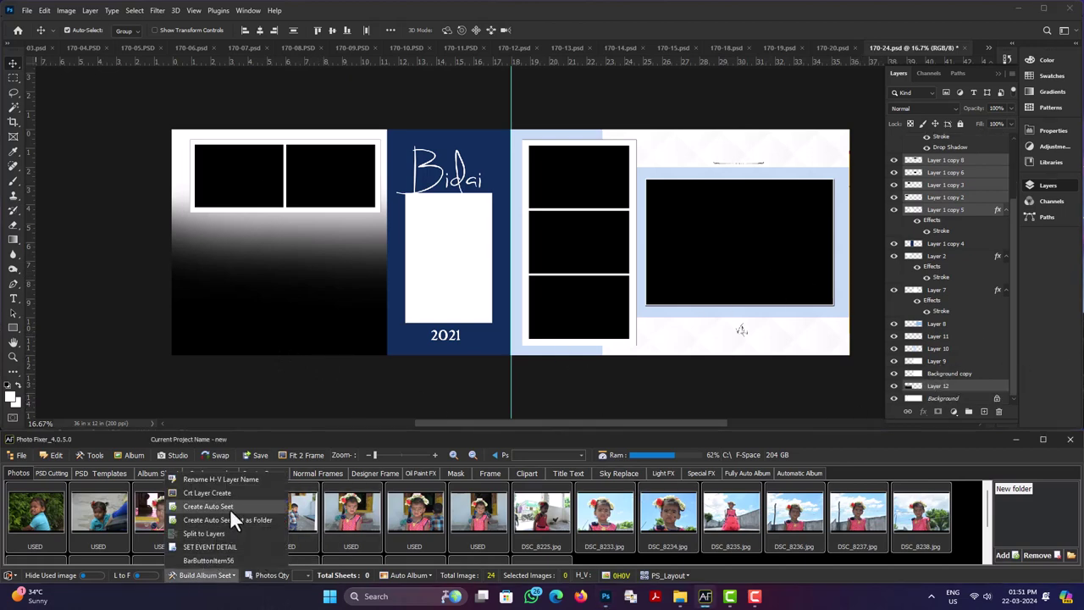
left_click(230, 508)
left_click(508, 310)
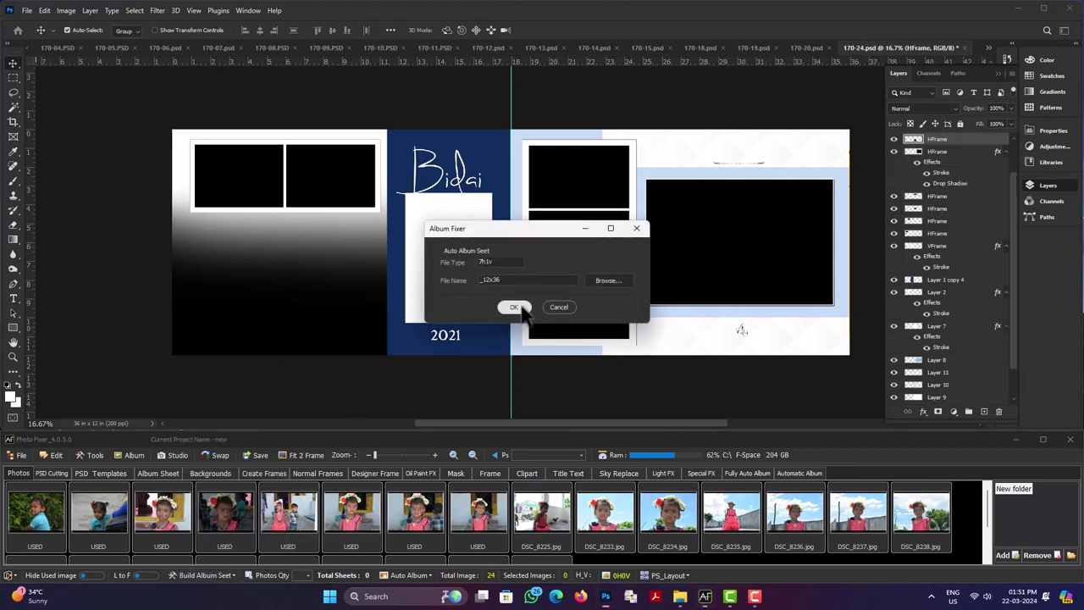
- Delete the photos inside the diamond frame and the two small frames below the Bidai title in 170-20
key("ctrl+shift+Tab")
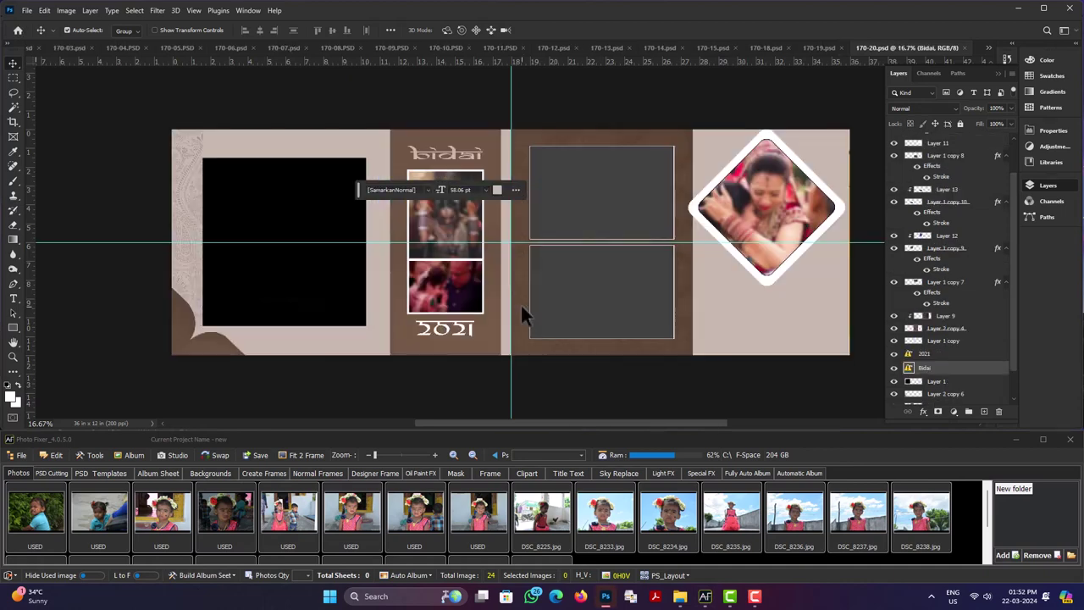
left_click(766, 203)
key("Delete")
key("Delete")
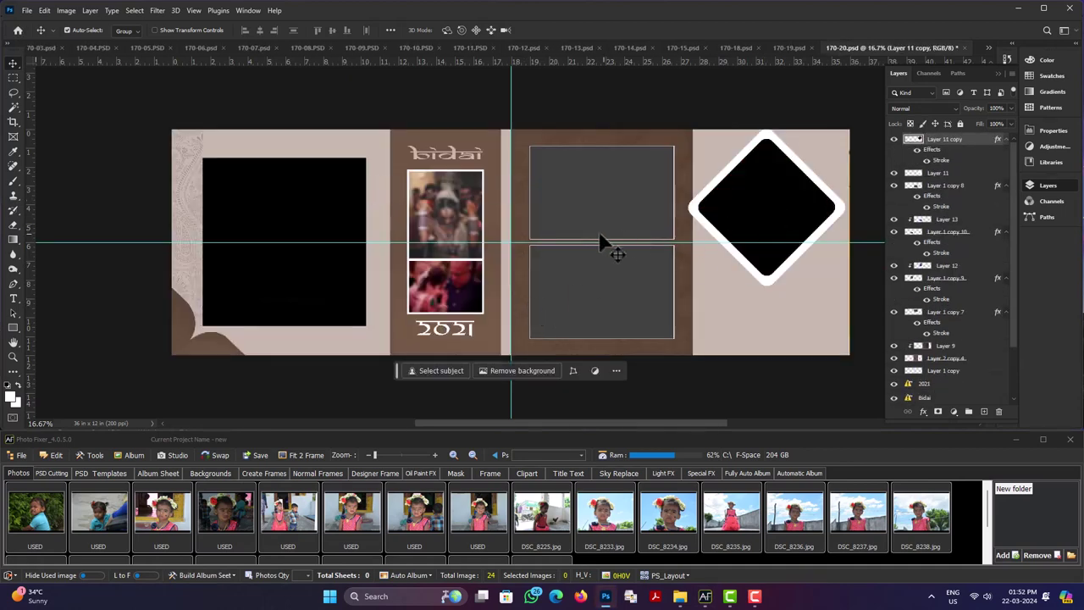
left_click(449, 216)
key("Delete")
left_click(439, 283)
key("Delete")
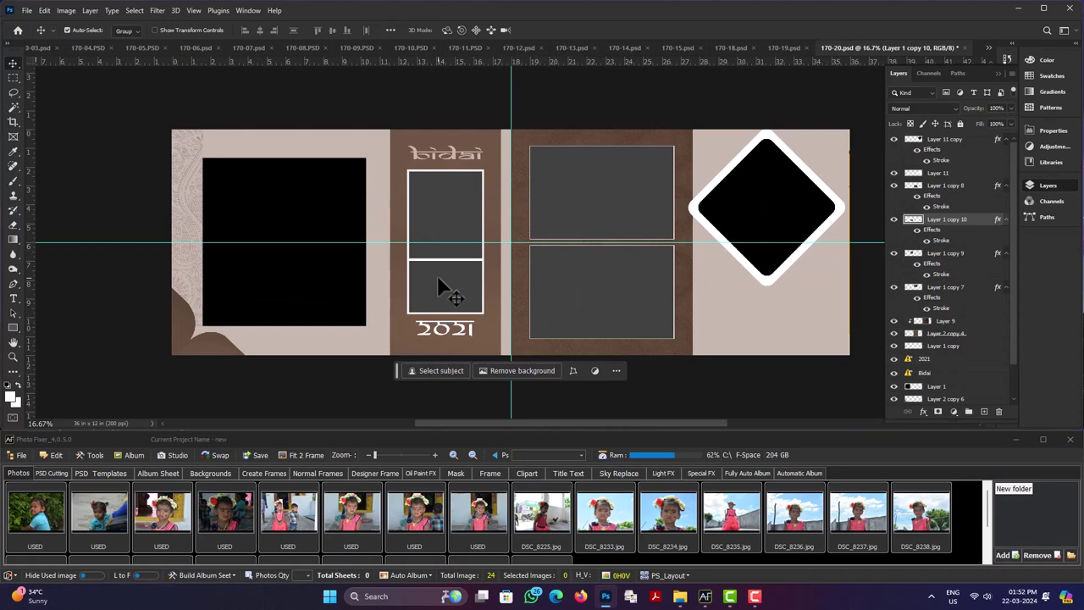
left_click(775, 220)
left_click(584, 263, "shift")
left_click(563, 226, "shift")
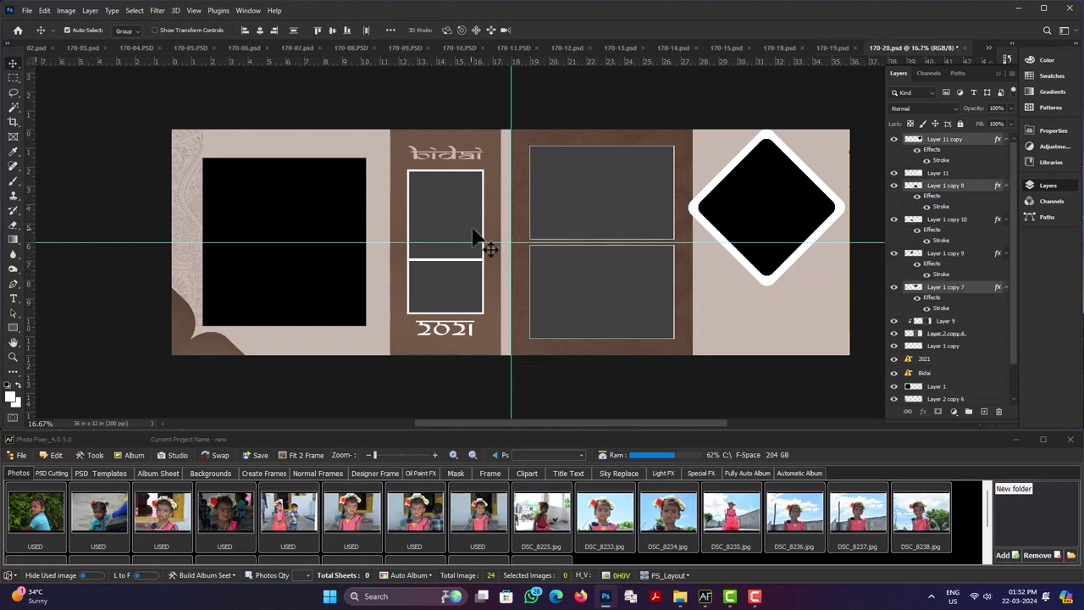
left_click(451, 236, "shift")
left_click(436, 270, "shift")
double_click(461, 159)
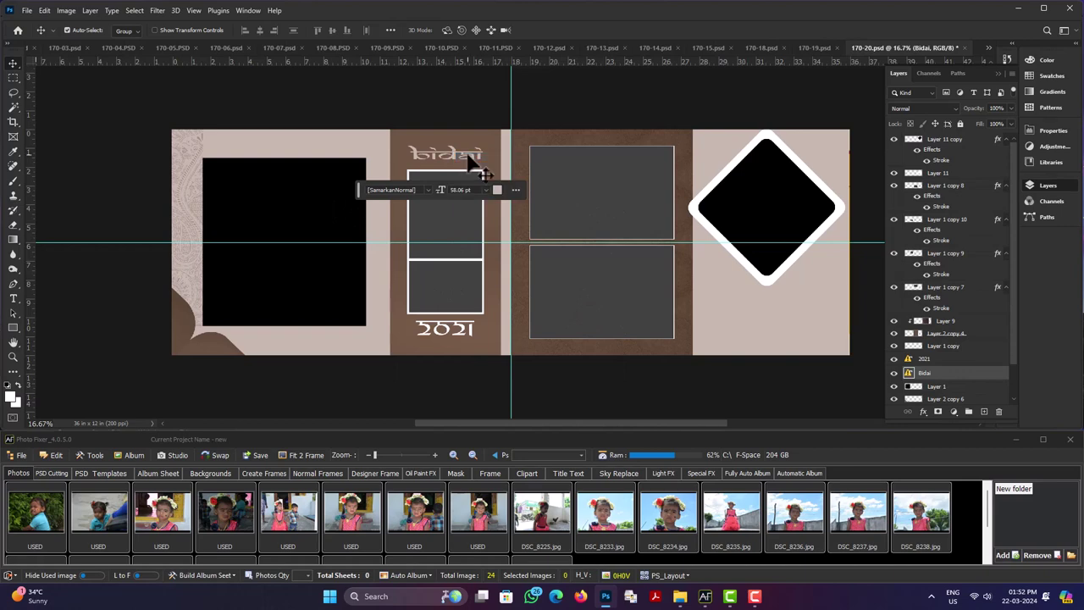
key("Escape")
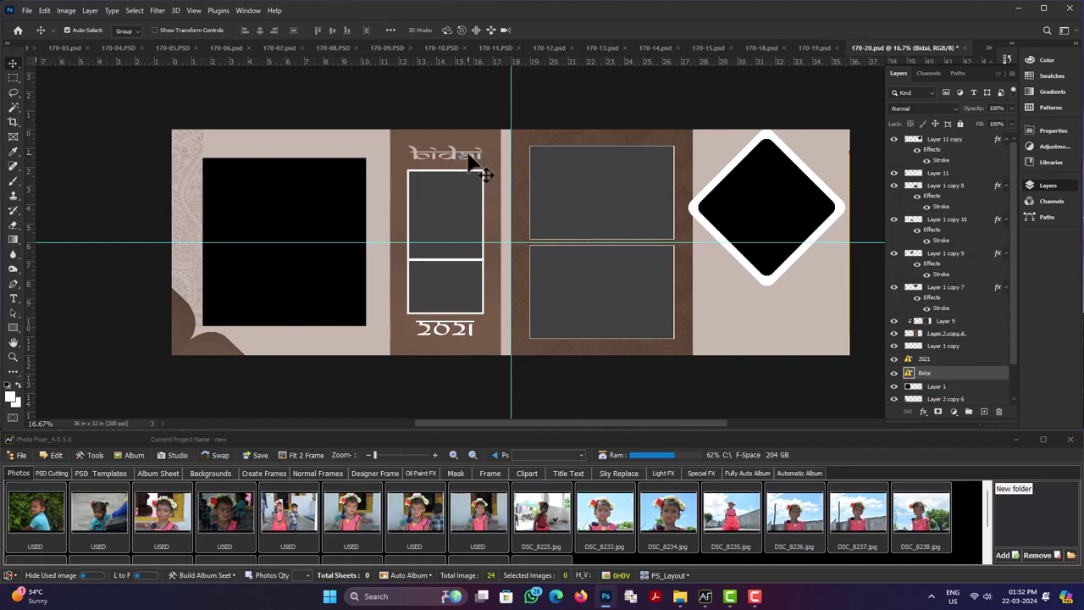
key("Delete")
left_click(459, 336)
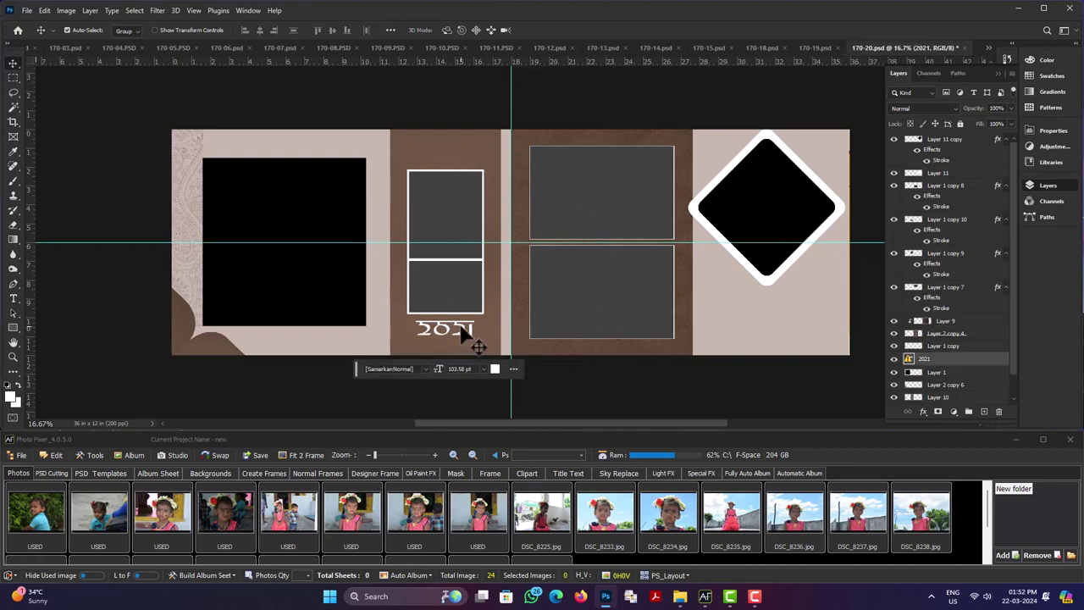
key("ctrl+z")
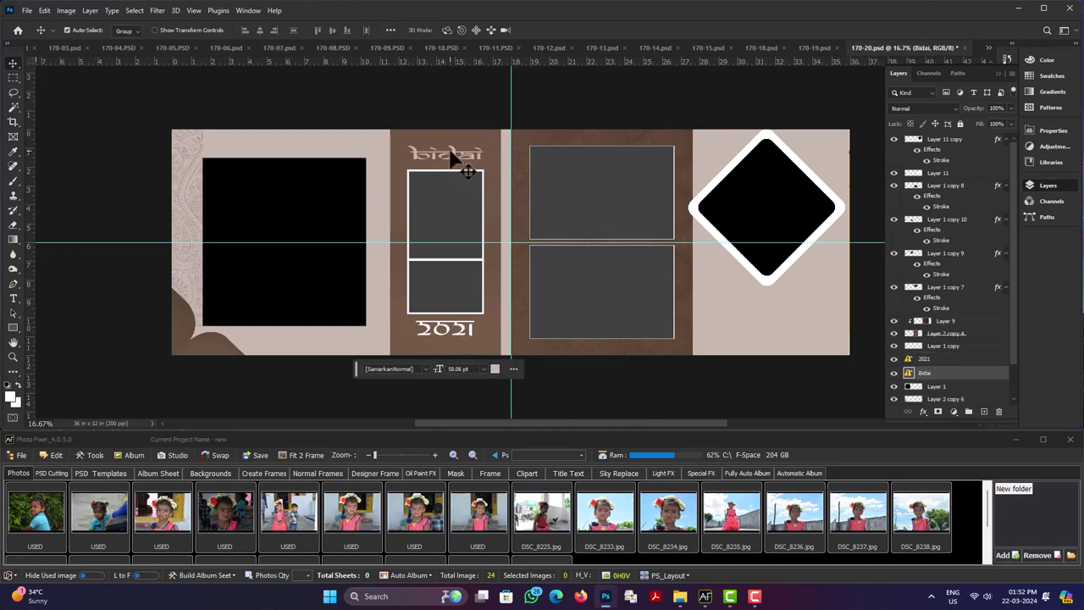
- Replace the missing font of the Bidai and 2021 texts in 170-20 with the default and reposition 2021 below the small frames
double_click(450, 154)
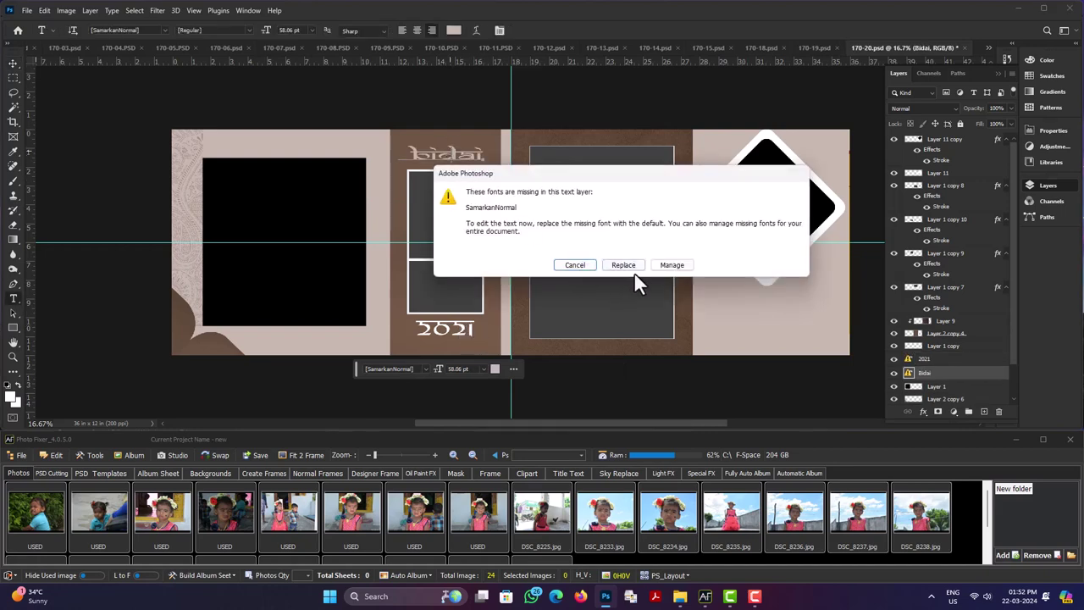
left_click(630, 267)
double_click(452, 325)
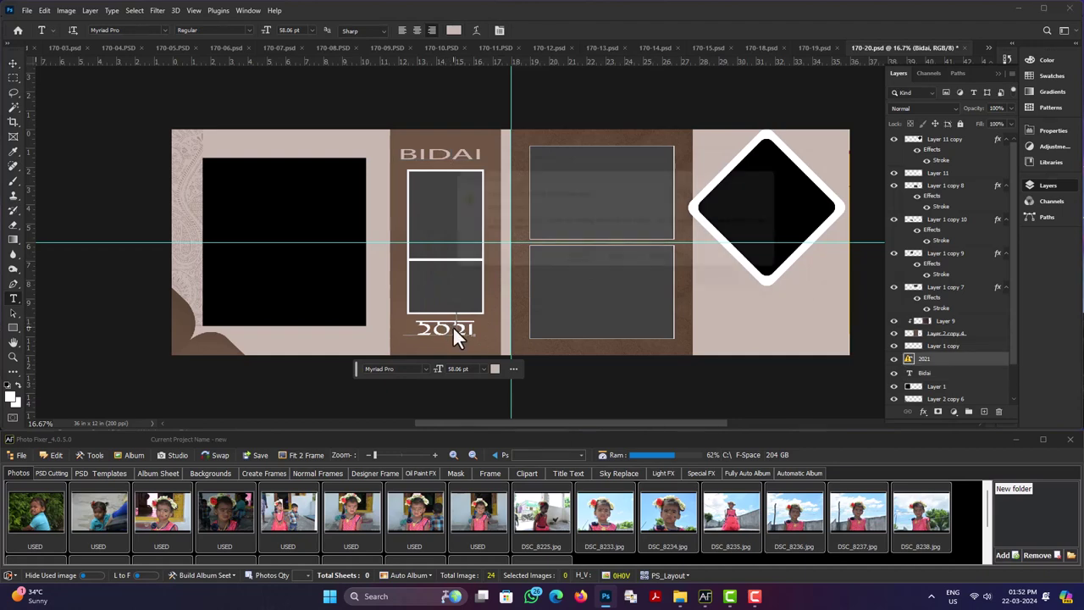
left_click(611, 262)
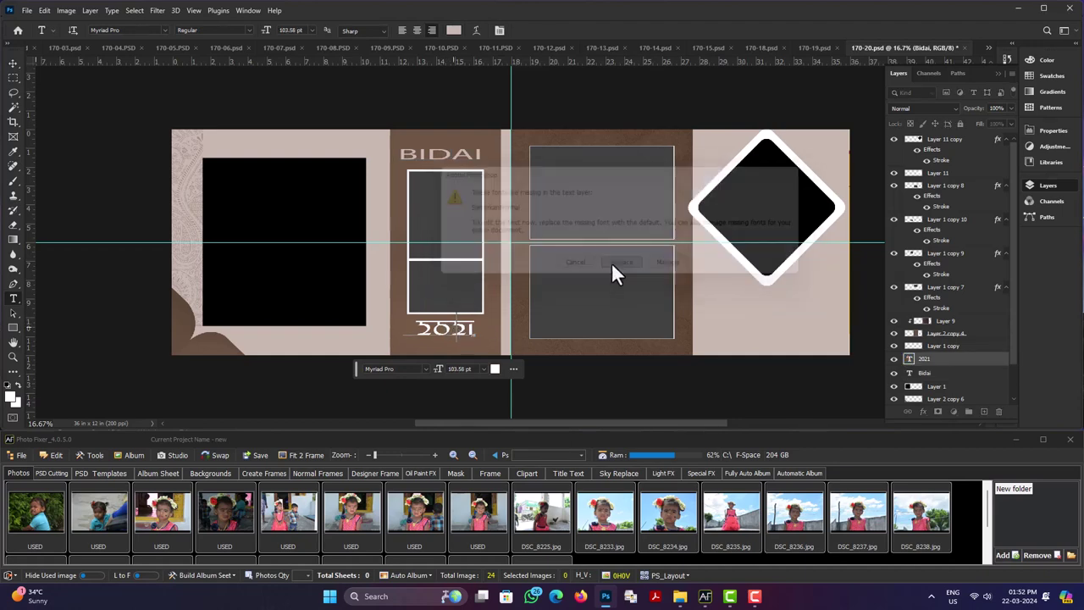
left_click(427, 213)
left_click(15, 64)
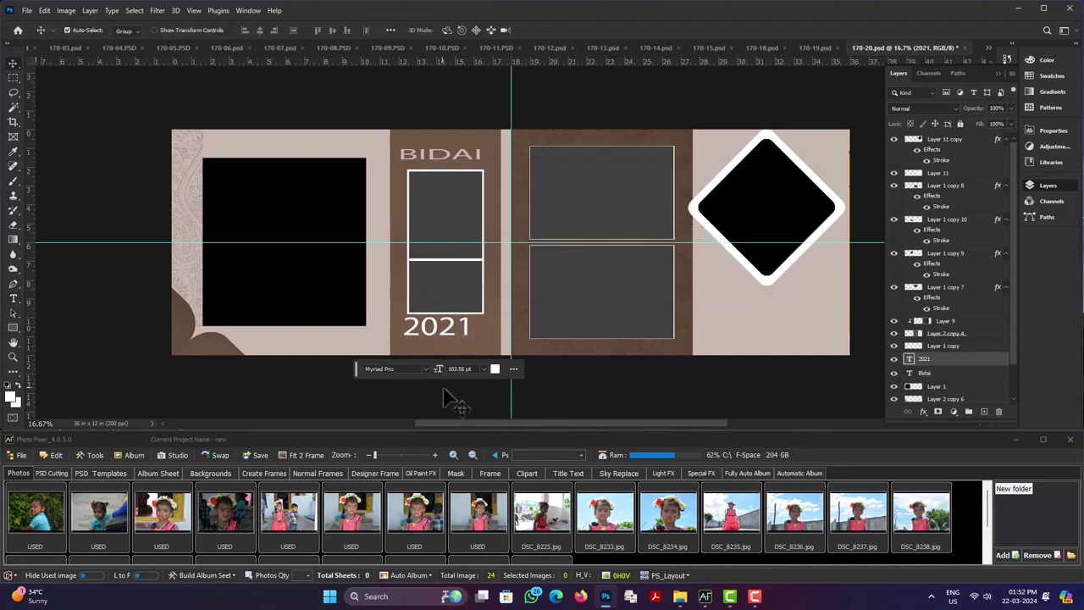
left_click_drag(449, 331, 458, 336)
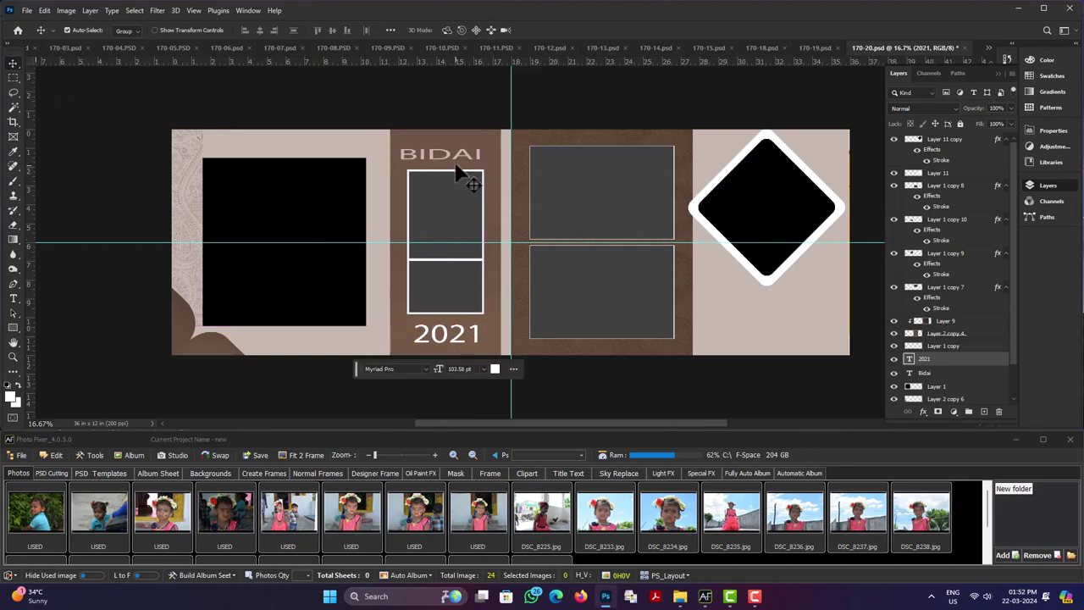
- Delete the Bidai title in 170-20 and extend the upper small frame upward into its space, leaving a gap above the lower frame
left_click(450, 164)
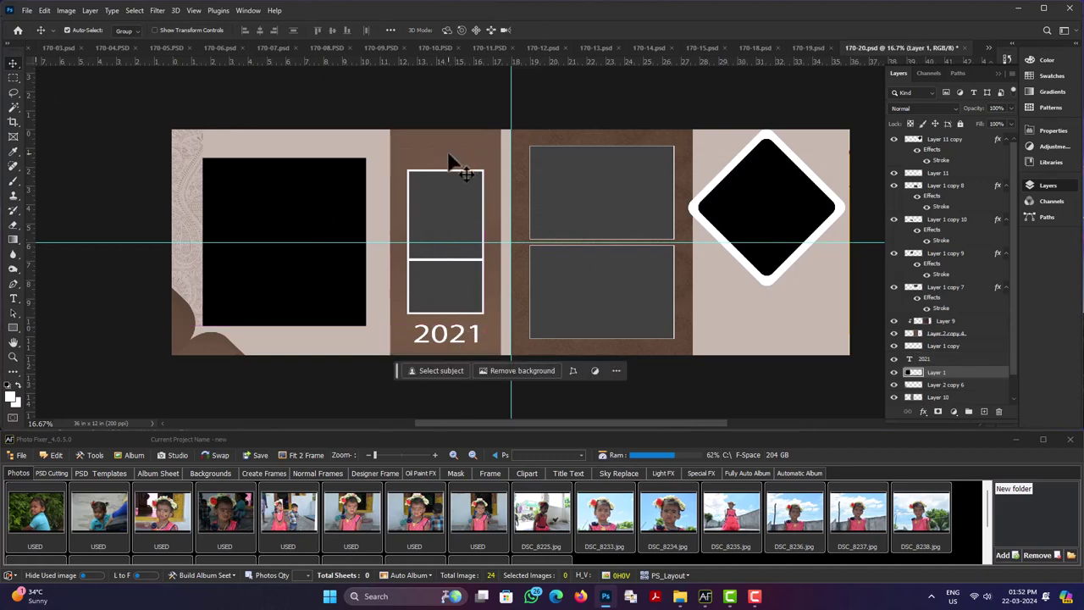
left_click(446, 213)
left_click_drag(446, 200, 441, 147)
key("ctrl+t")
key("Return")
key("Down")
key("Down")
key("Down")
key("Down")
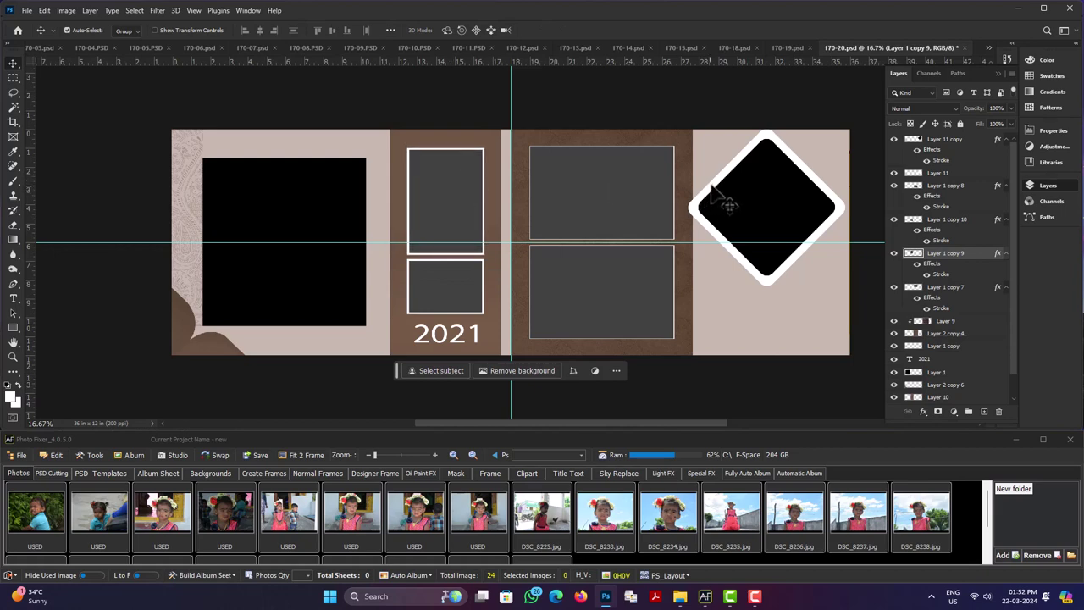
- Create a 12x36 auto album sheet of type 3h3v from the six frame layers of 170-20
left_click(750, 190)
left_click(628, 218, "shift")
left_click(610, 285, "shift")
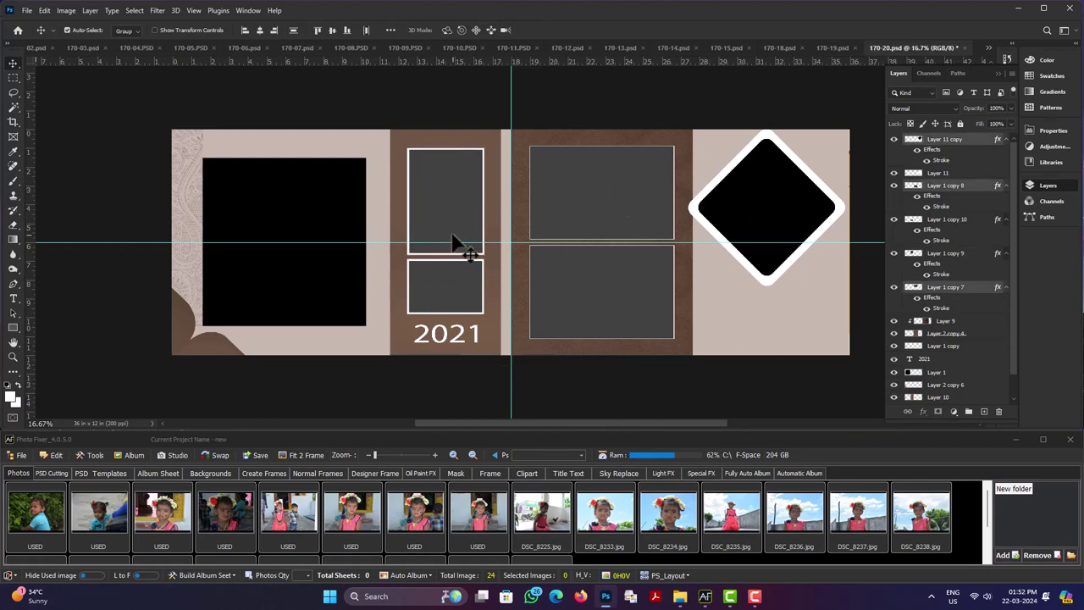
left_click(453, 243, "shift")
left_click(442, 276, "shift")
left_click(314, 290, "shift")
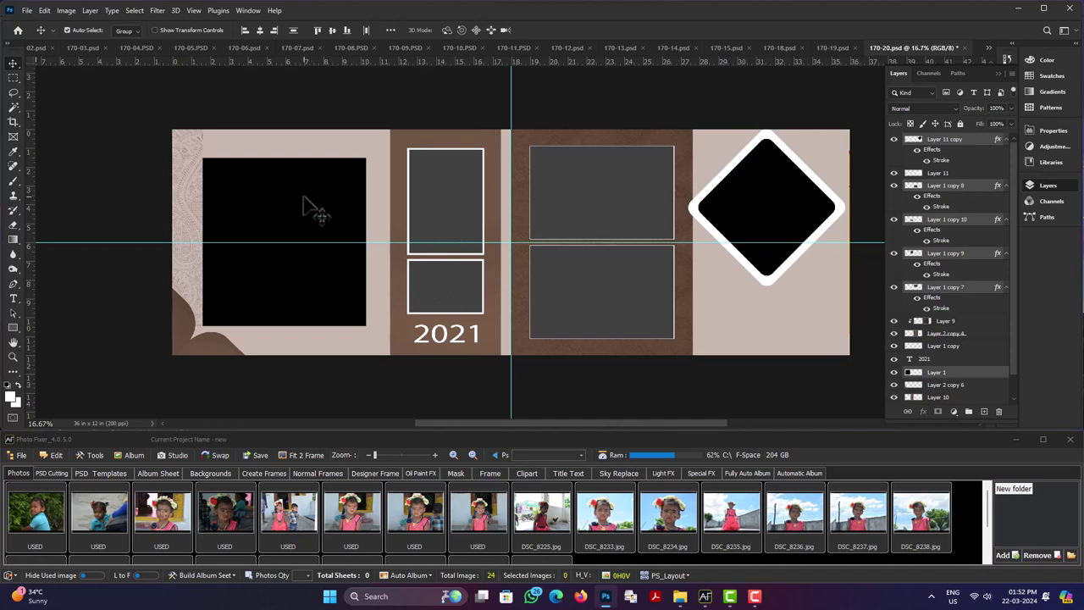
left_click(219, 577)
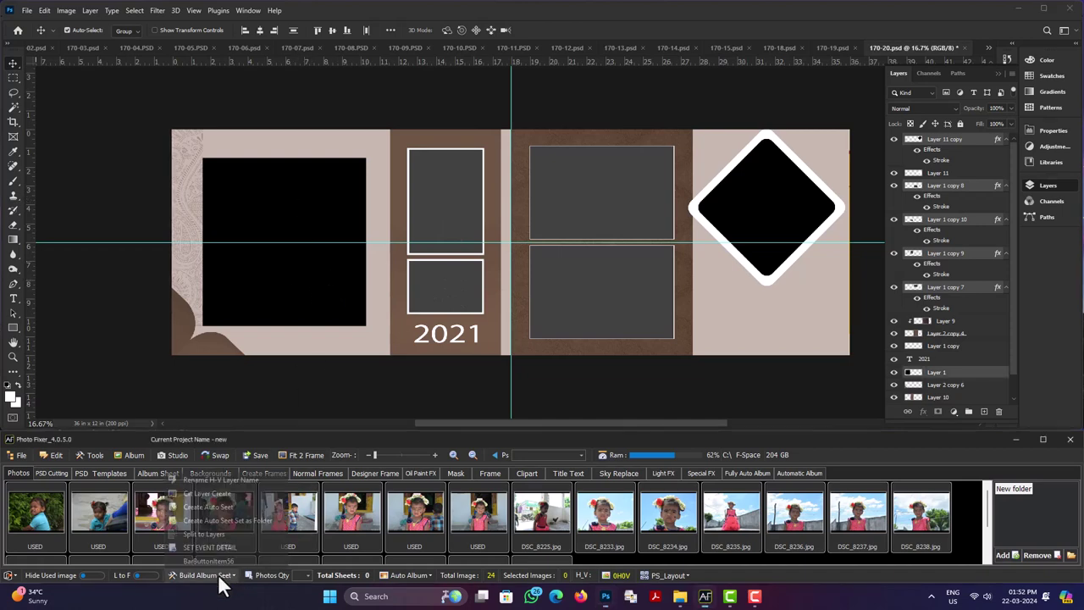
left_click(222, 505)
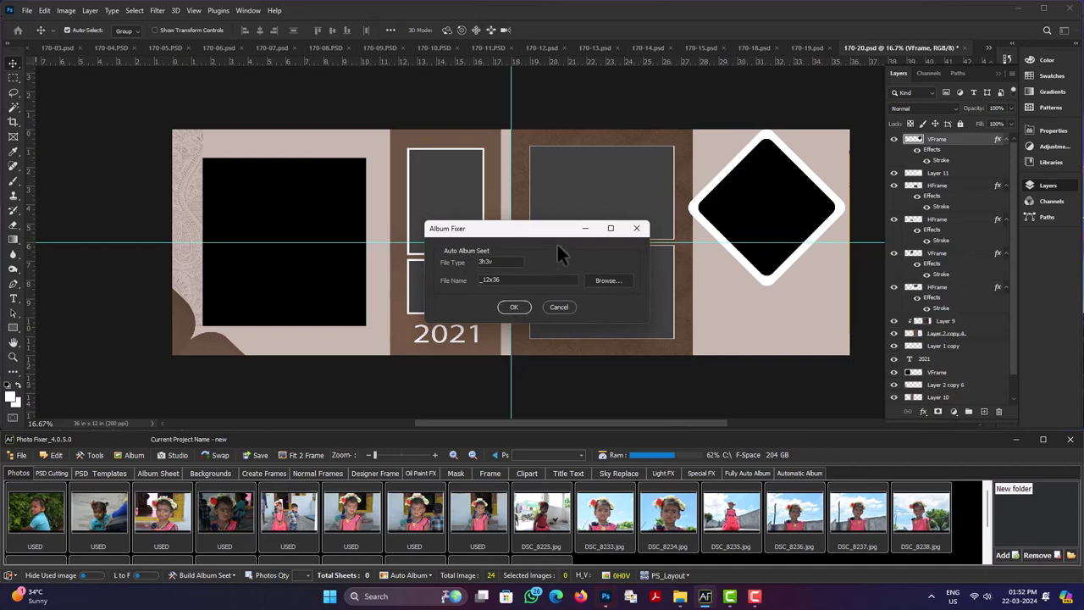
left_click_drag(555, 229, 542, 188)
left_click(515, 265)
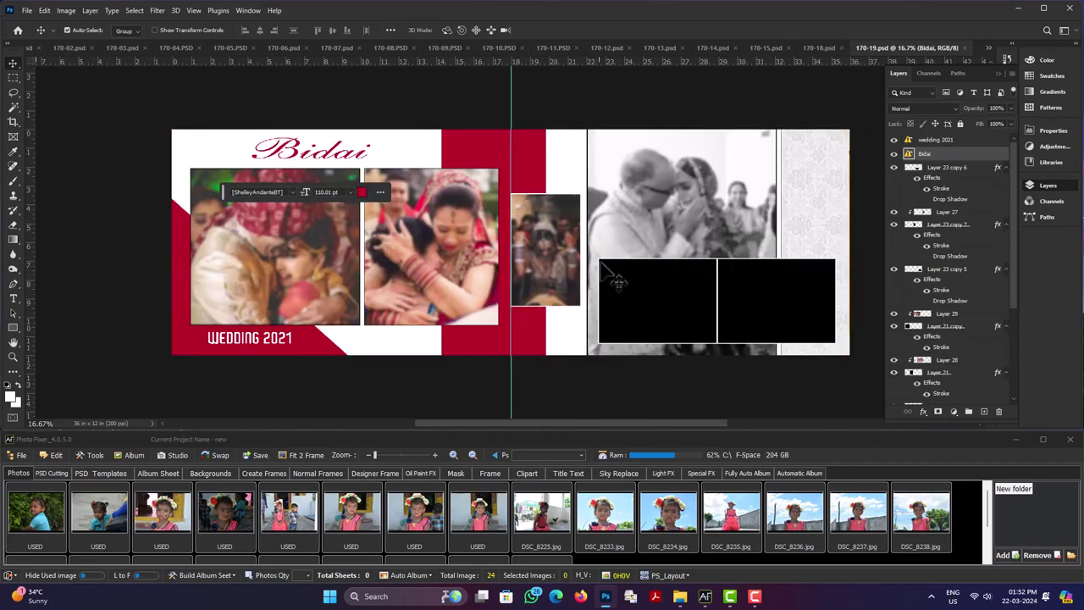
- Delete the remaining photos in 170-19 from the grey background area, the narrow centre frame and the two large frames
key("Delete")
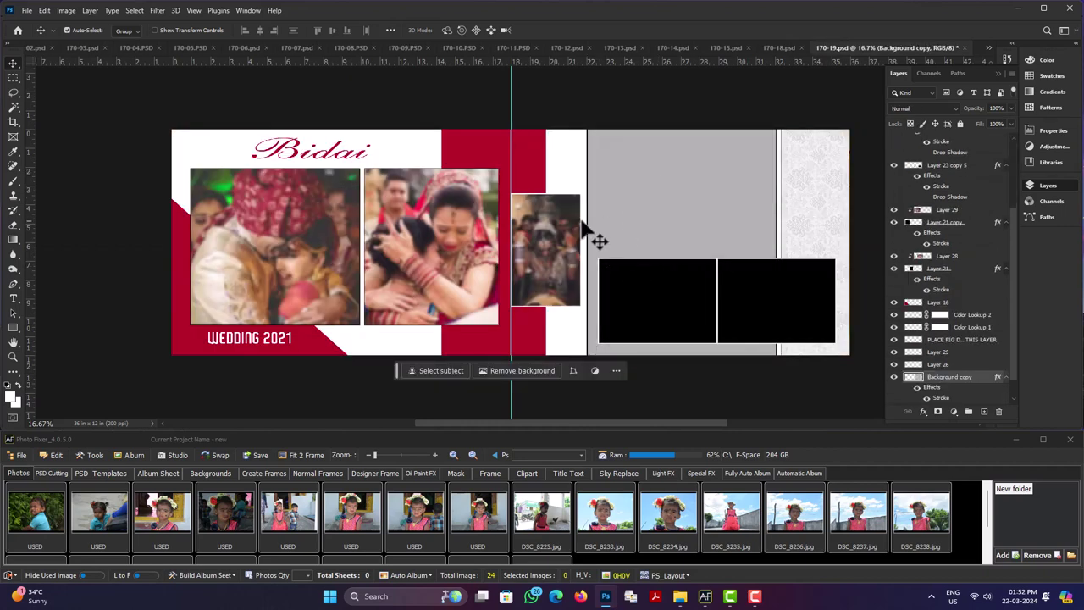
left_click(519, 229)
key("Delete")
key("Delete")
left_click(397, 254)
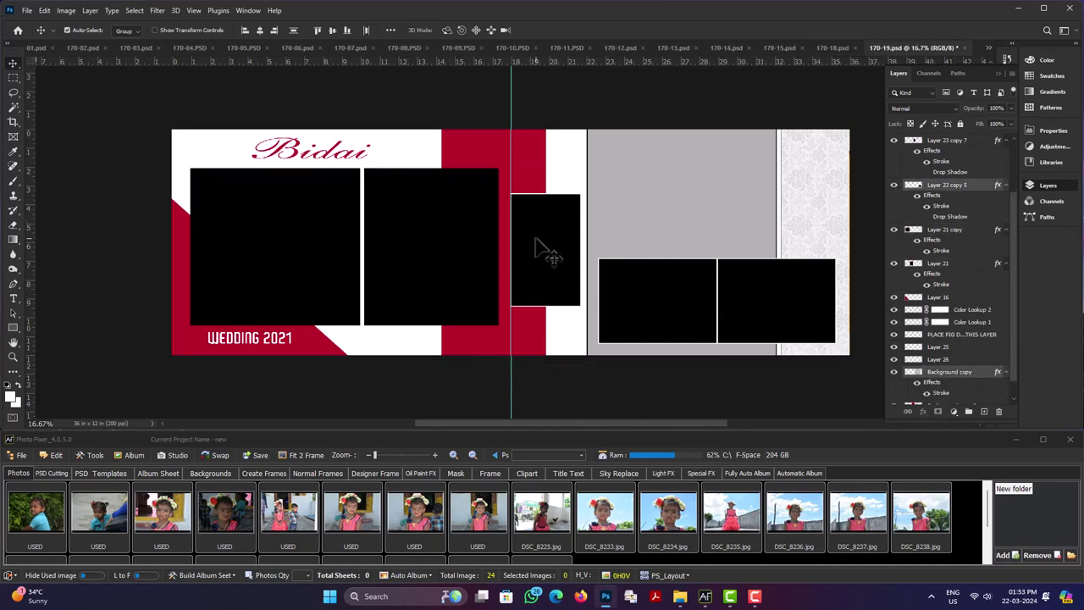
- Create a 12x36 auto album sheet of type 3h3v from the selected frame layers of 170-19
left_click(203, 574)
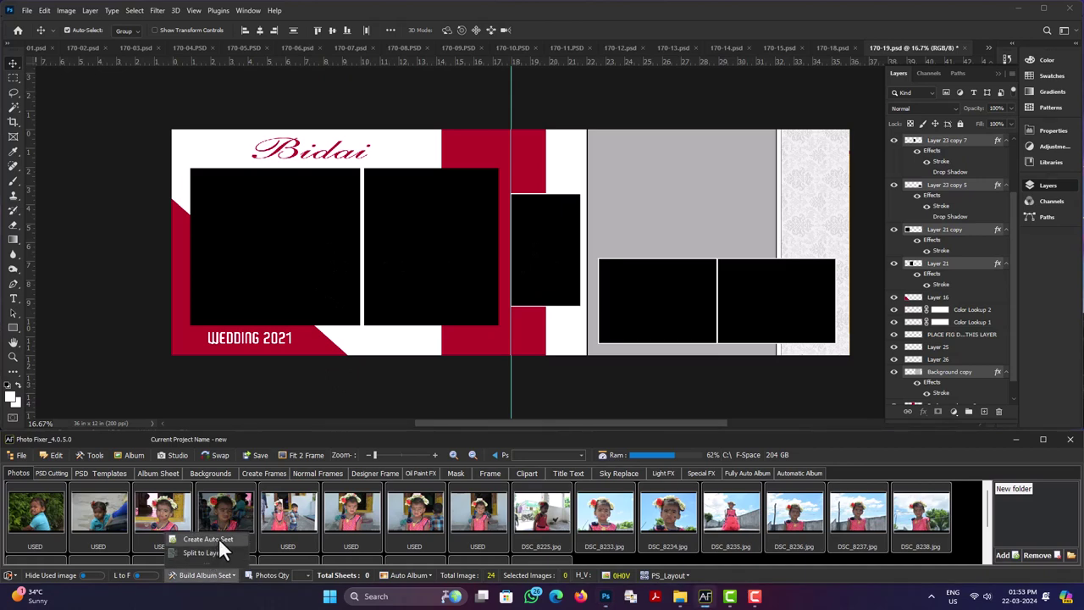
left_click(208, 539)
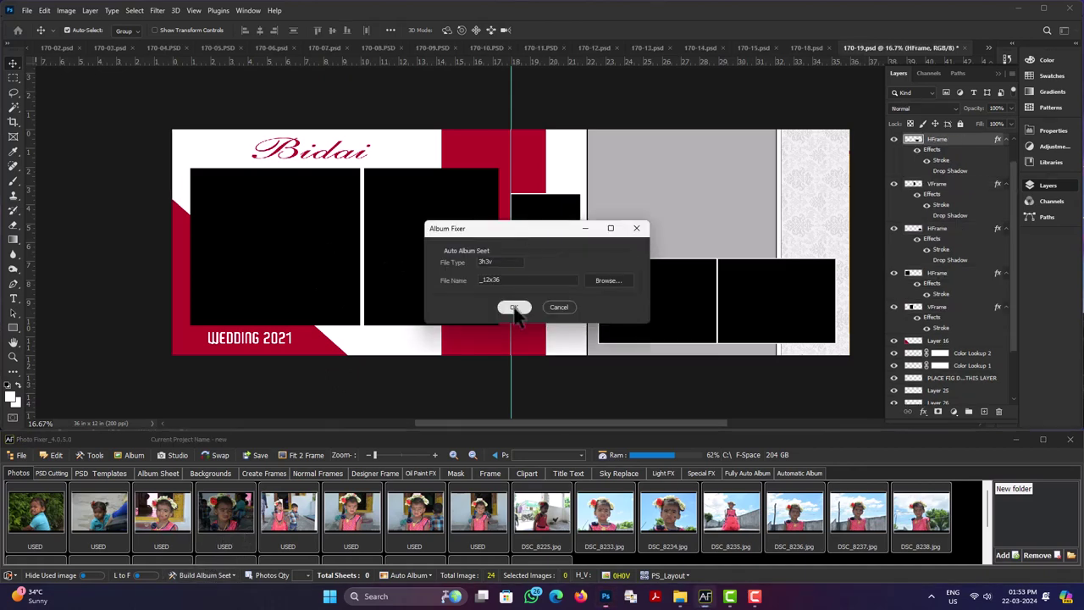
left_click(513, 307)
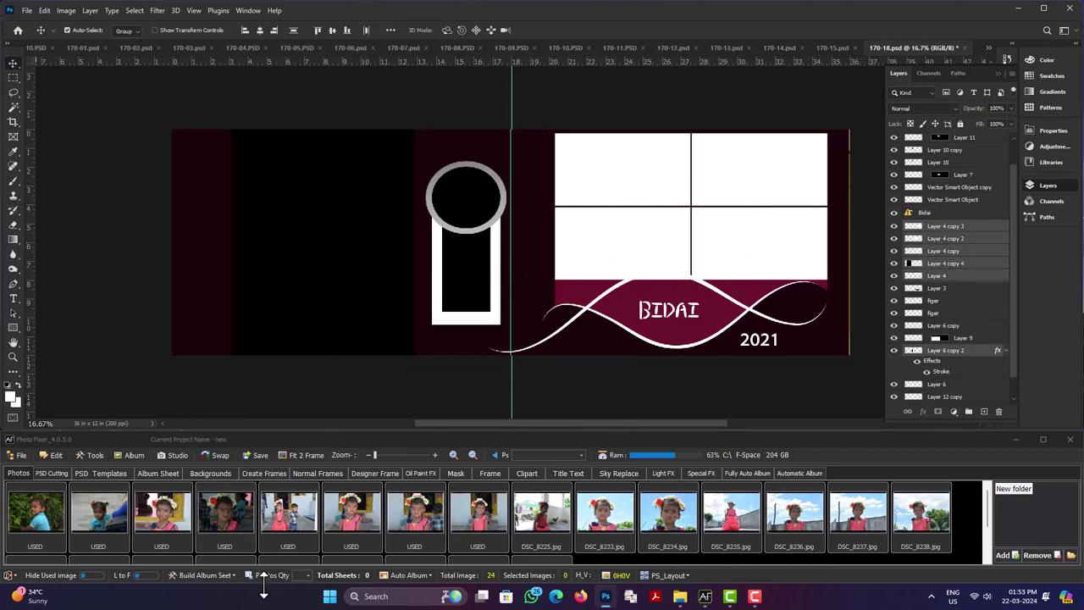
- Create an auto album sheet from the selected frame layers of 170-18
left_click(227, 575)
left_click(231, 538)
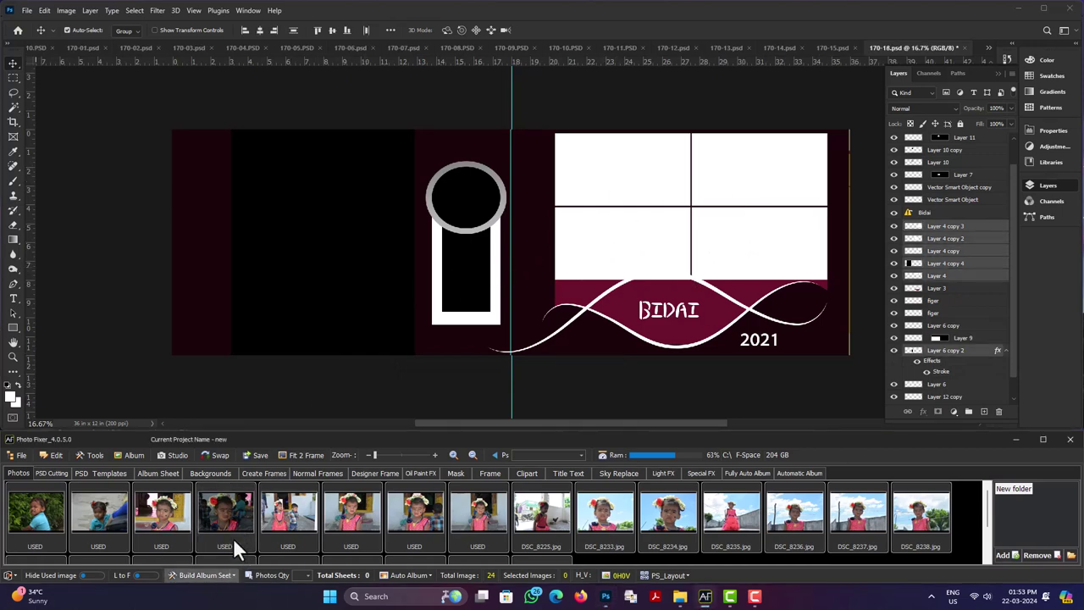
left_click(518, 306)
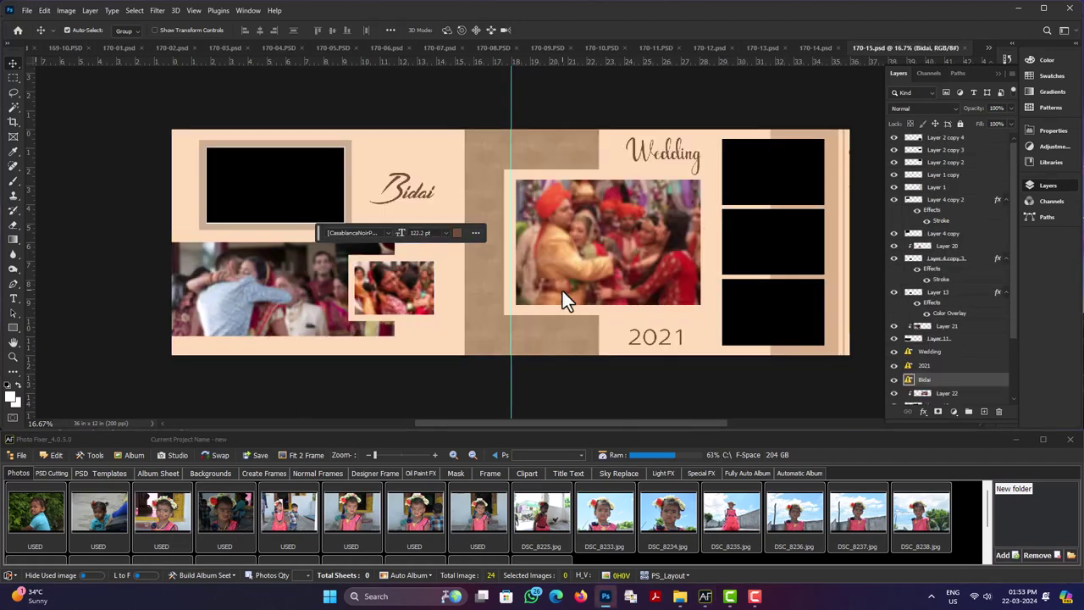
- Delete the photos in 170-15 from the large centre frame, the small frame and the wide frame below the Bidai title
left_click(631, 229)
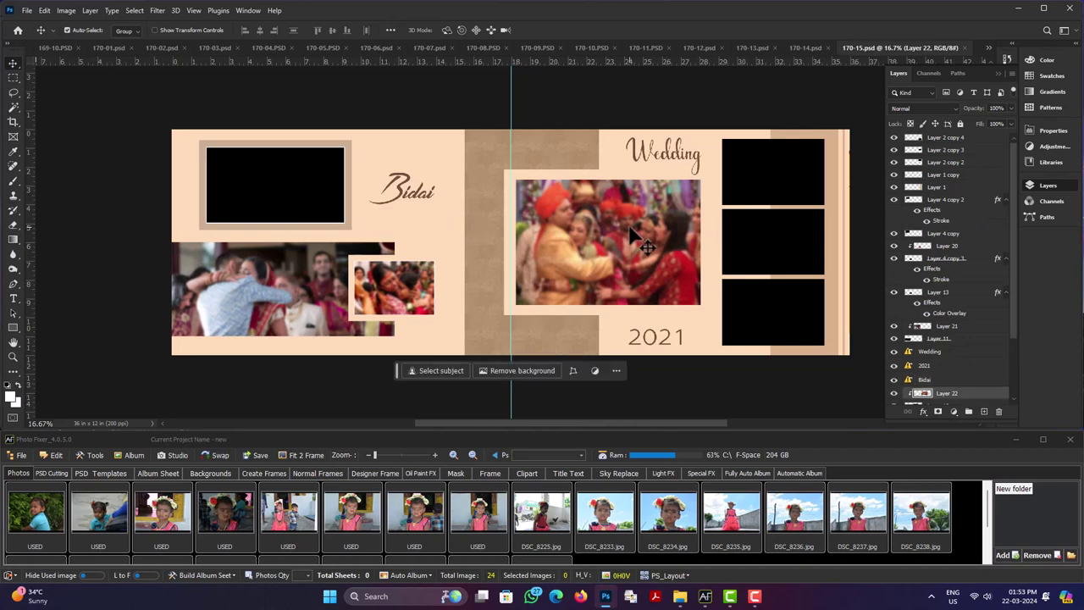
key("Delete")
left_click(396, 326)
key("Delete")
left_click(311, 292)
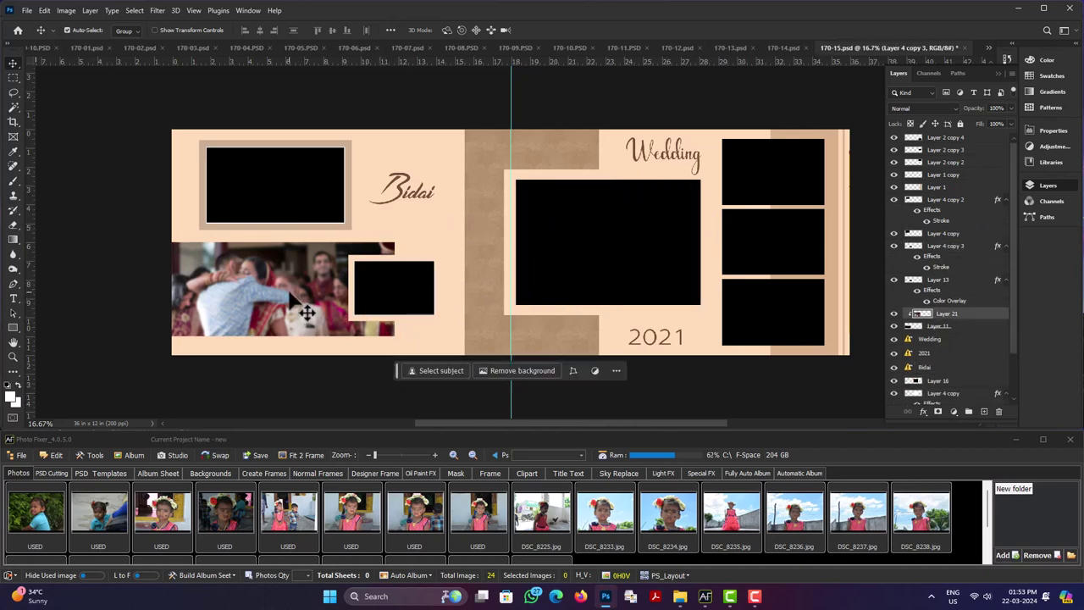
key("Delete")
- Select the seven black frame layers of 170-15 and create an auto album sheet from them
left_click(751, 335)
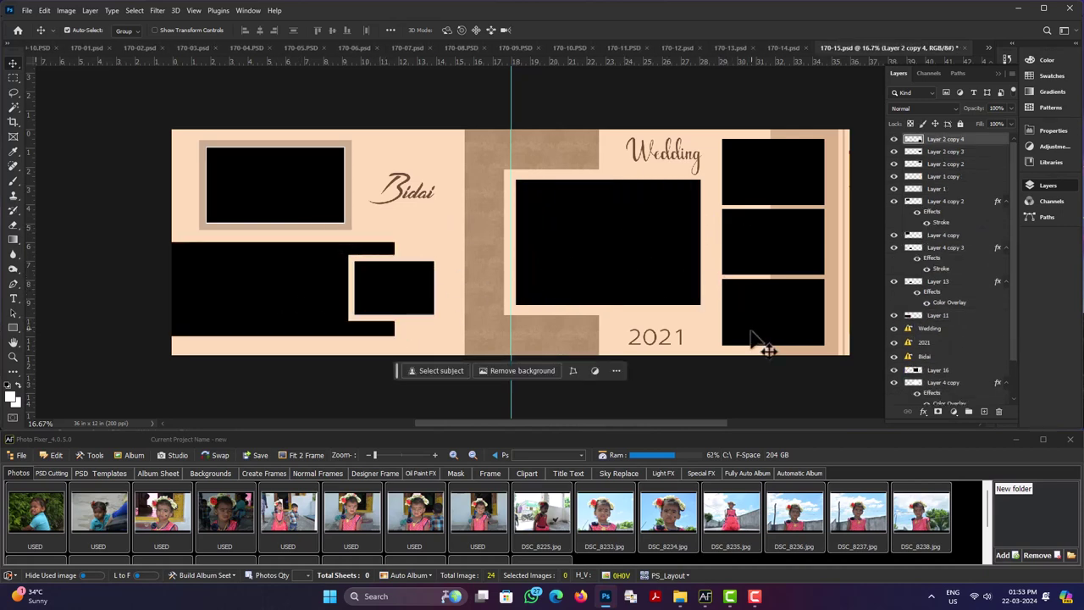
left_click(779, 252, "shift")
left_click(771, 186, "shift")
left_click(598, 249, "shift")
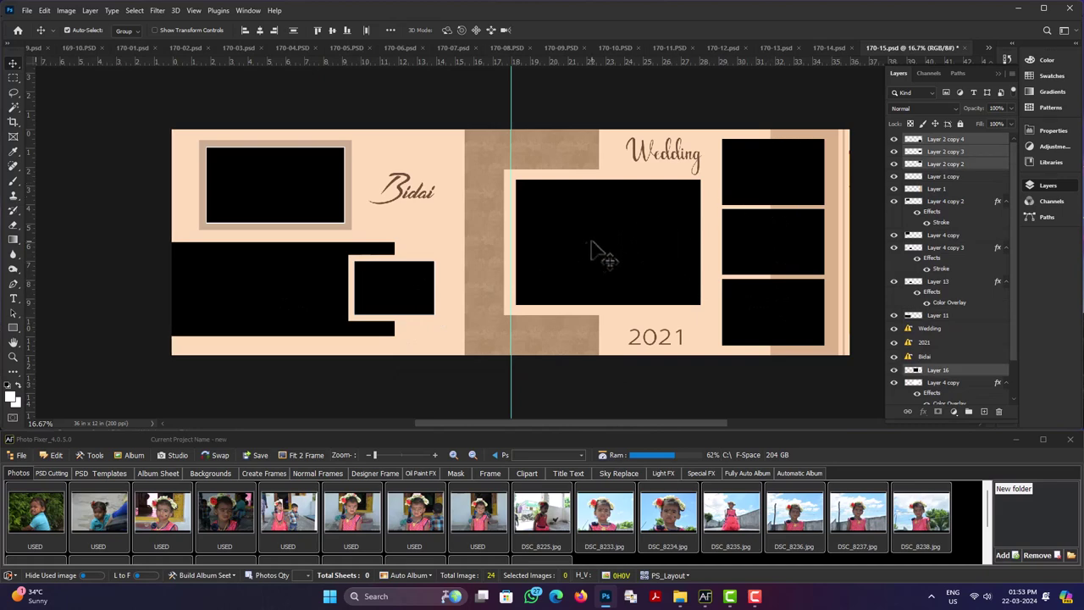
left_click(392, 295, "shift")
left_click(289, 281, "shift")
left_click(285, 201, "shift")
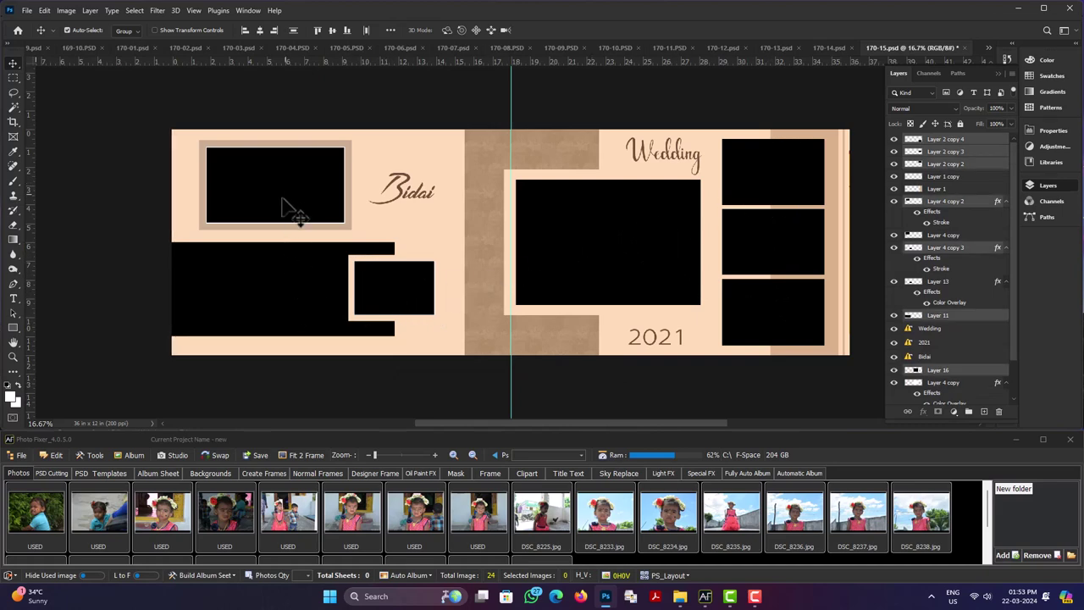
left_click(218, 575)
left_click(210, 546)
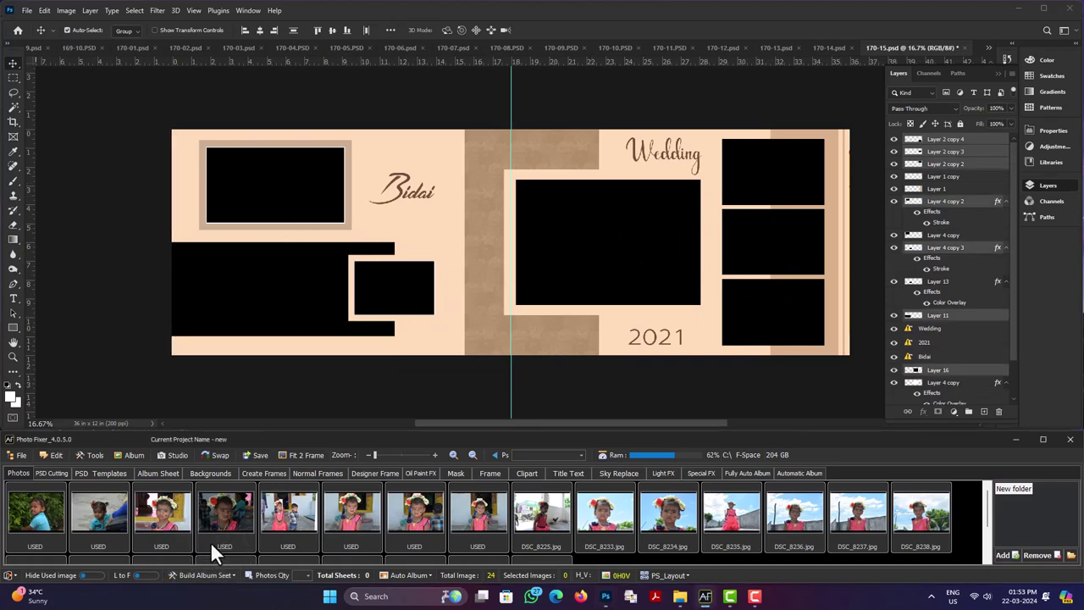
left_click(514, 308)
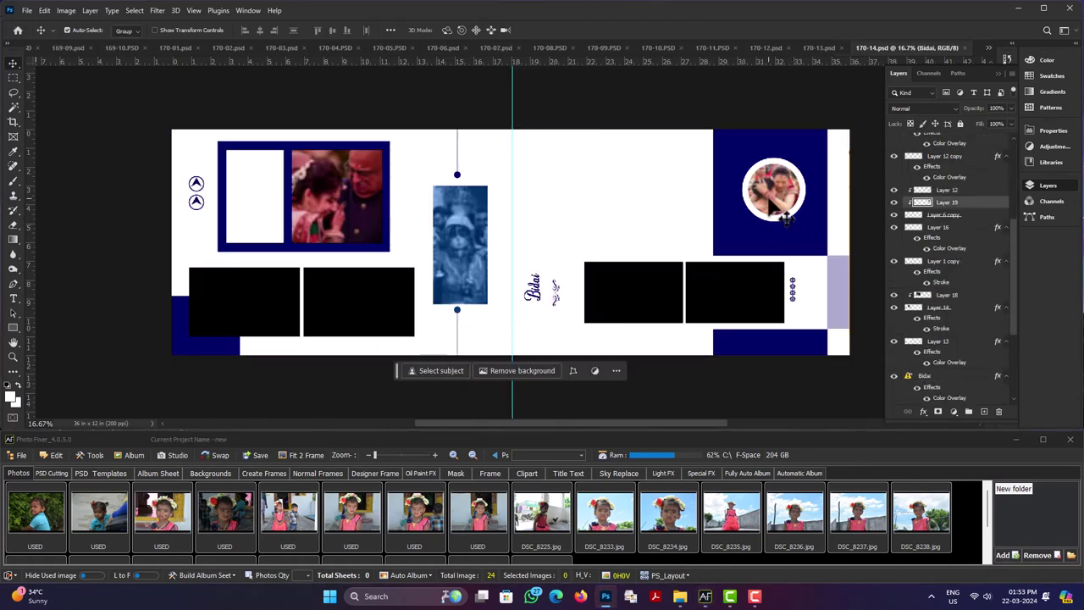
- Delete the photos in 170-14 from the circle, the navy-bordered double frame and the blue vertical frame
key("Delete")
left_click(363, 216)
key("Delete")
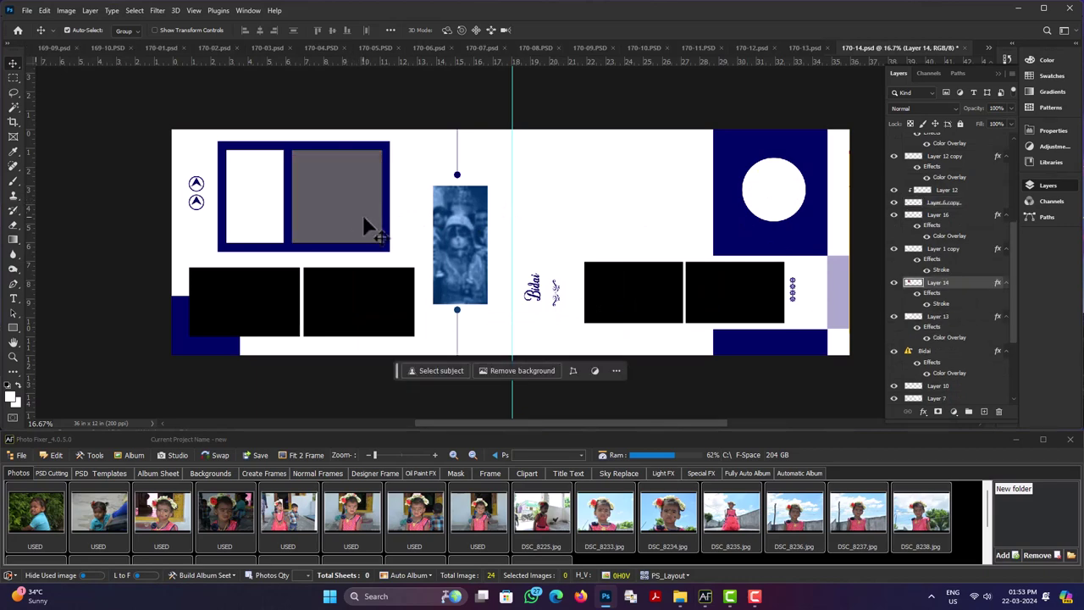
key("Delete")
left_click_drag(551, 282, 616, 172)
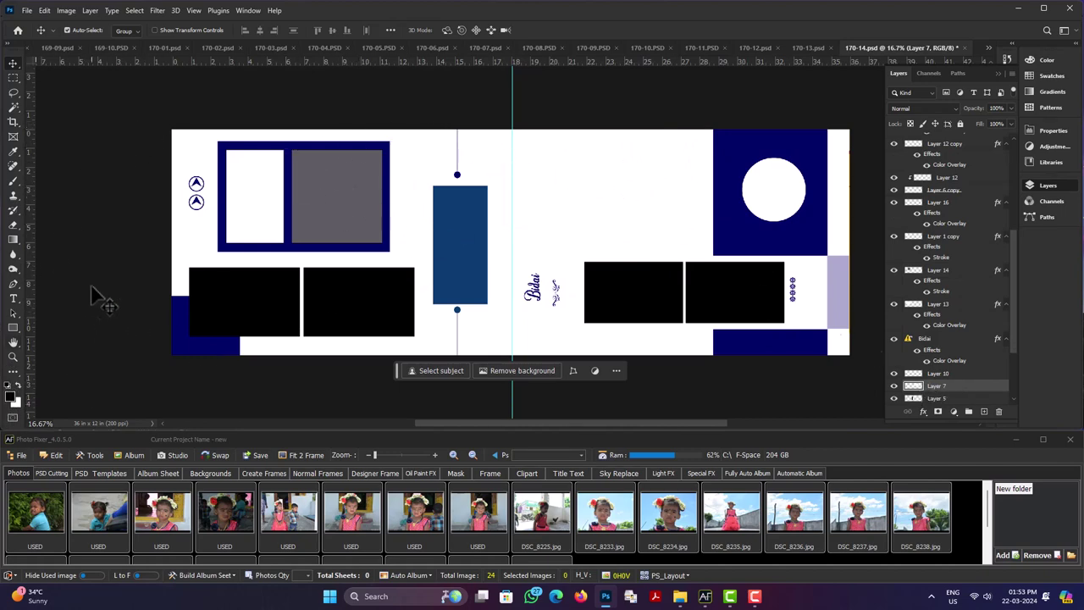
- Fill the white Layer 7 rectangle above the two black frames in 170-14 with sampled grey using the Paint Bucket
left_click(15, 149)
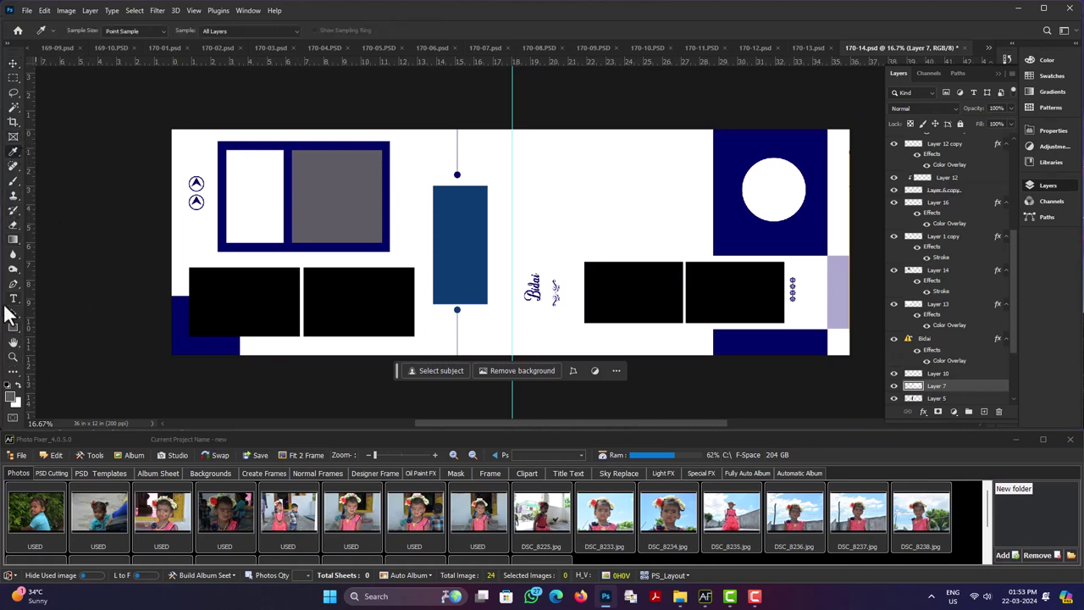
left_click(13, 329)
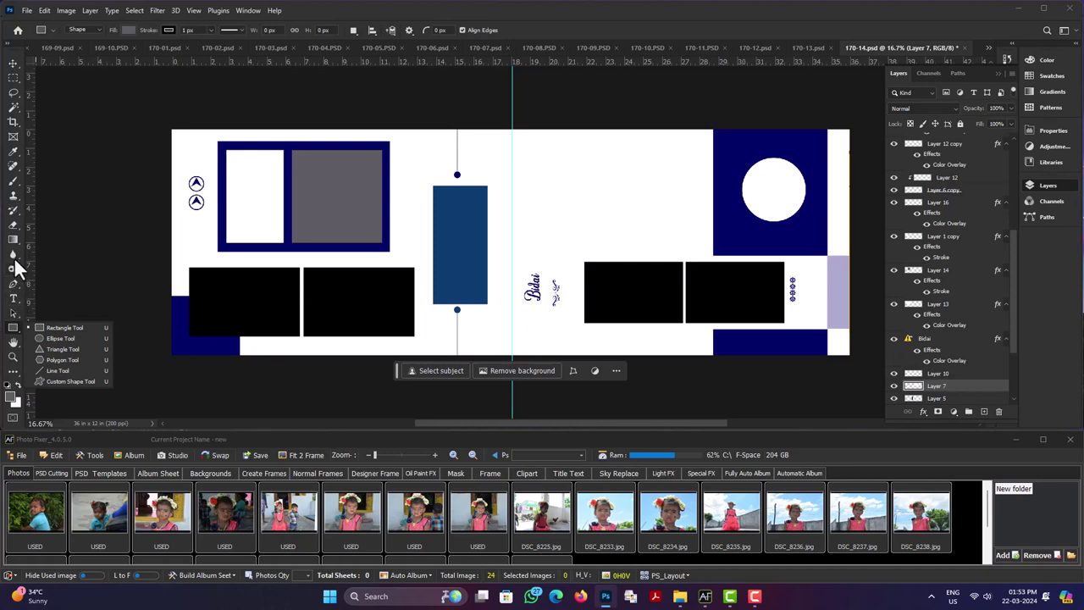
left_click_drag(13, 240, 57, 254)
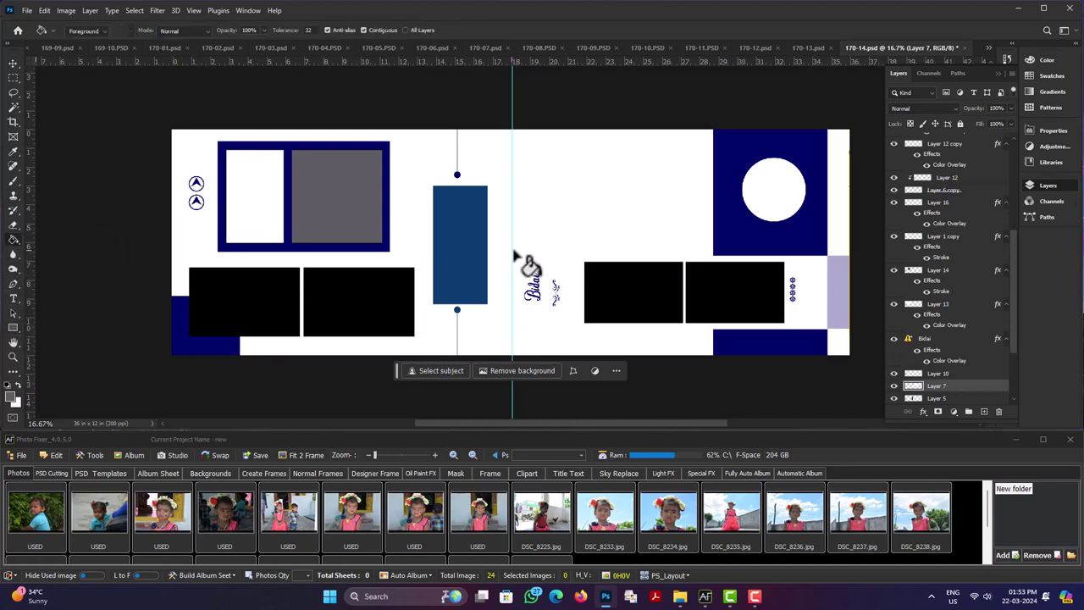
left_click(608, 209)
left_click(13, 65)
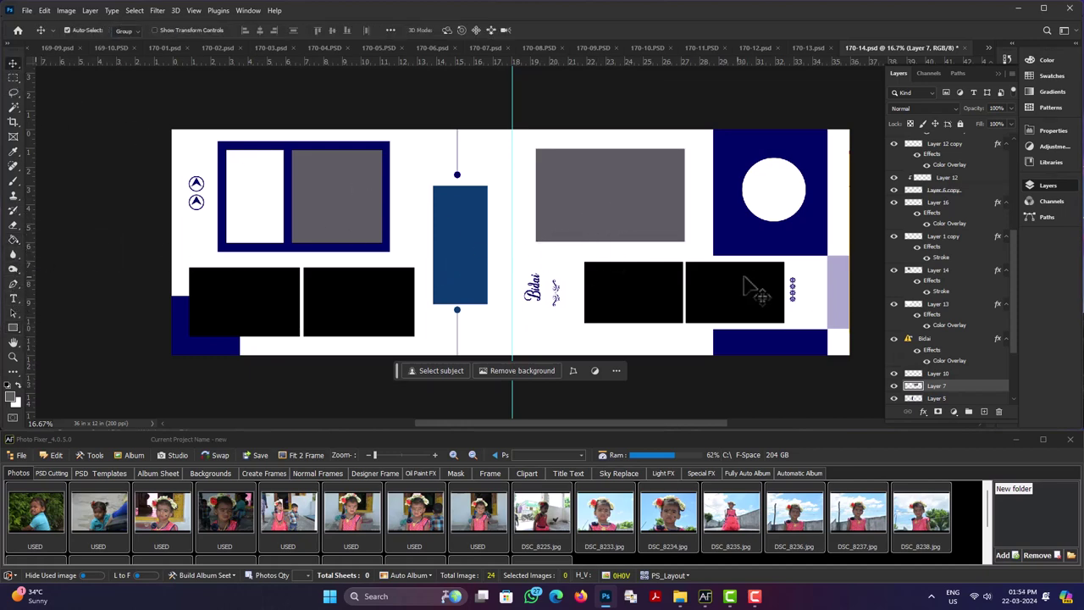
- Select the eight rectangular photo frames of 170-14, leaving out the circle, and create a 12x36 auto album sheet from them
left_click(733, 288)
left_click(652, 296, "shift")
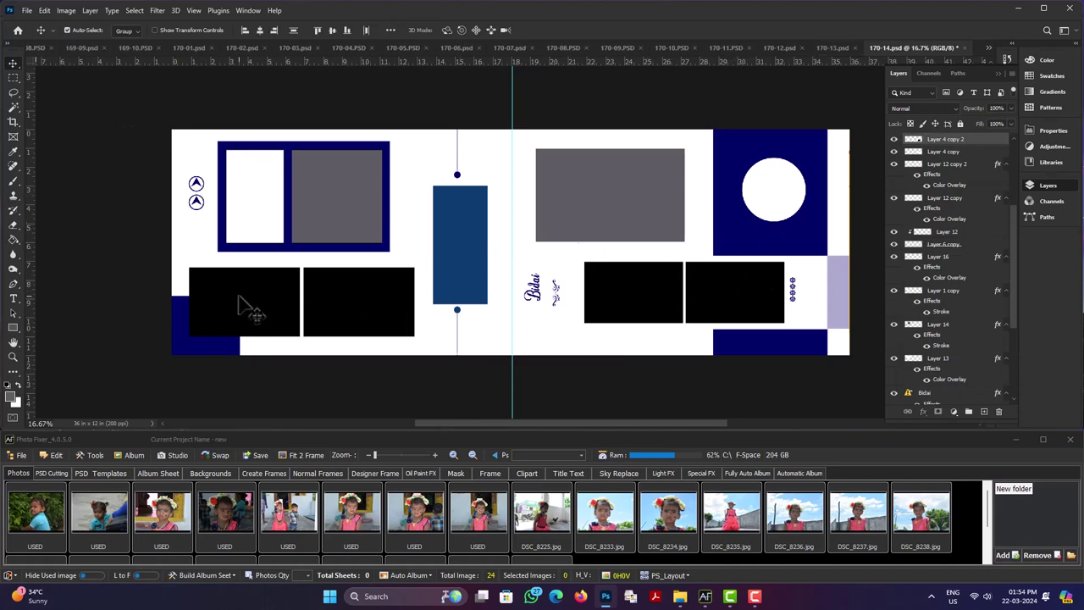
left_click(313, 193, "shift")
left_click(249, 202, "shift")
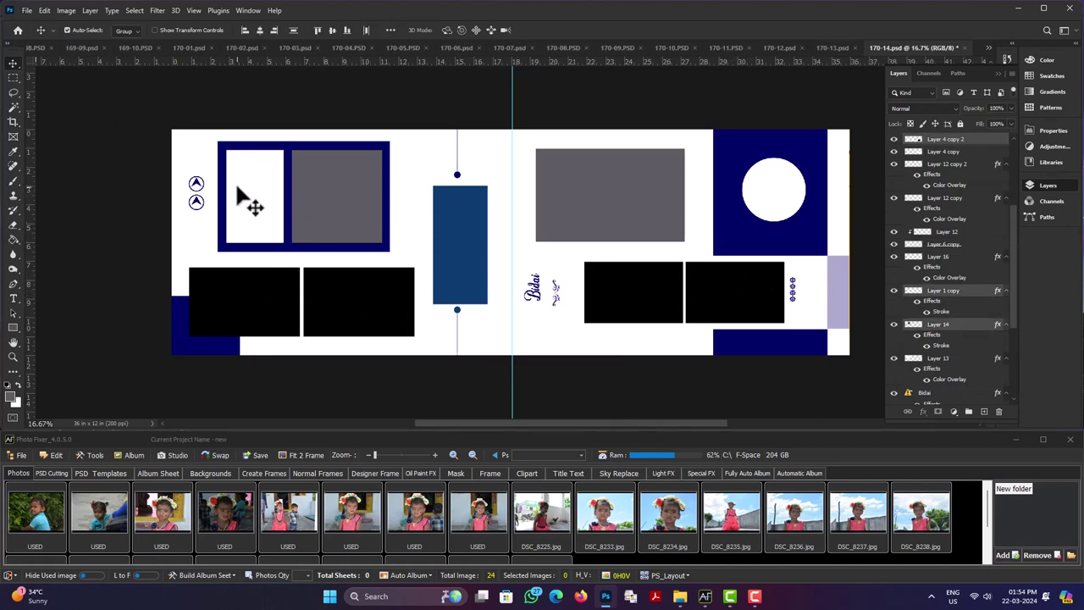
left_click(197, 571)
left_click(209, 543)
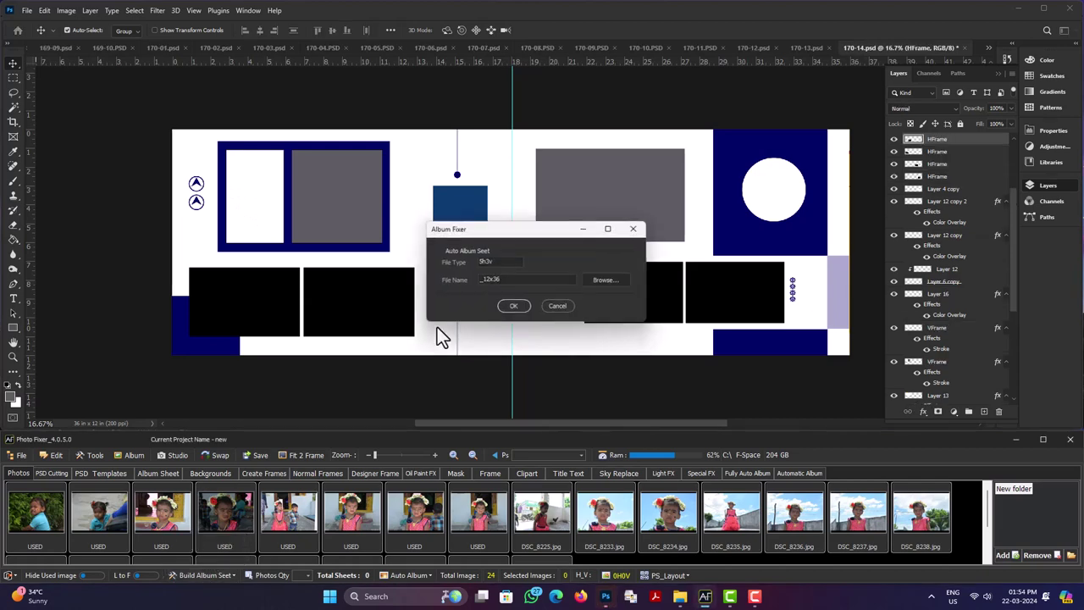
left_click(513, 306)
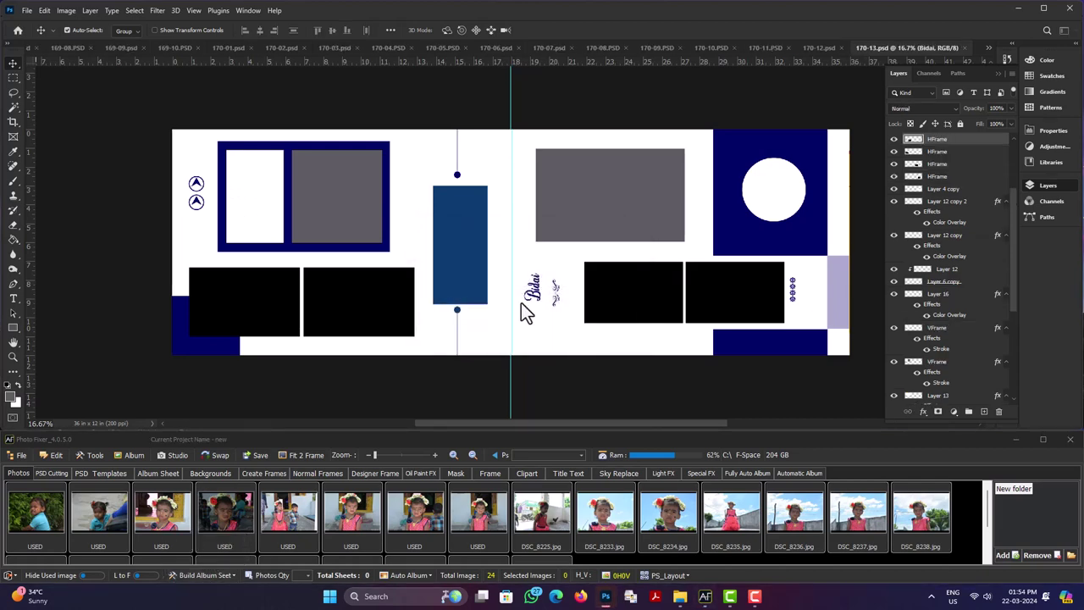
- Delete the photos in 170-13 from the large frame below the Bidai title and the area above the small olive-bordered frame
key("Delete")
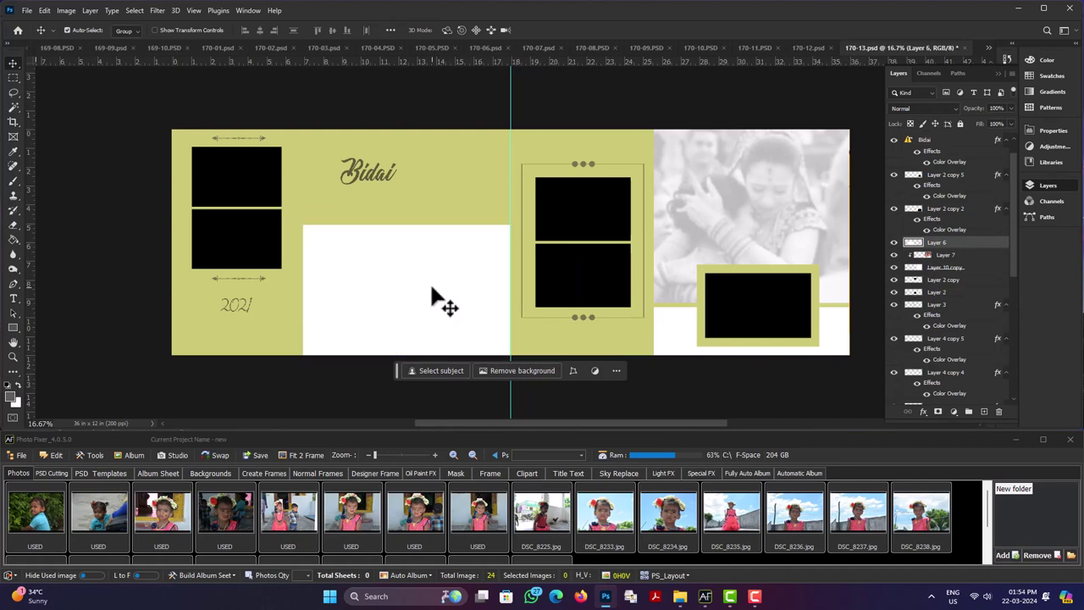
left_click(739, 230)
key("Delete")
- Split Layer 10 copy of 170-13 into separate layers with a 0-pixel gap and numbered names
left_click_drag(741, 219, 744, 190)
left_click(752, 194)
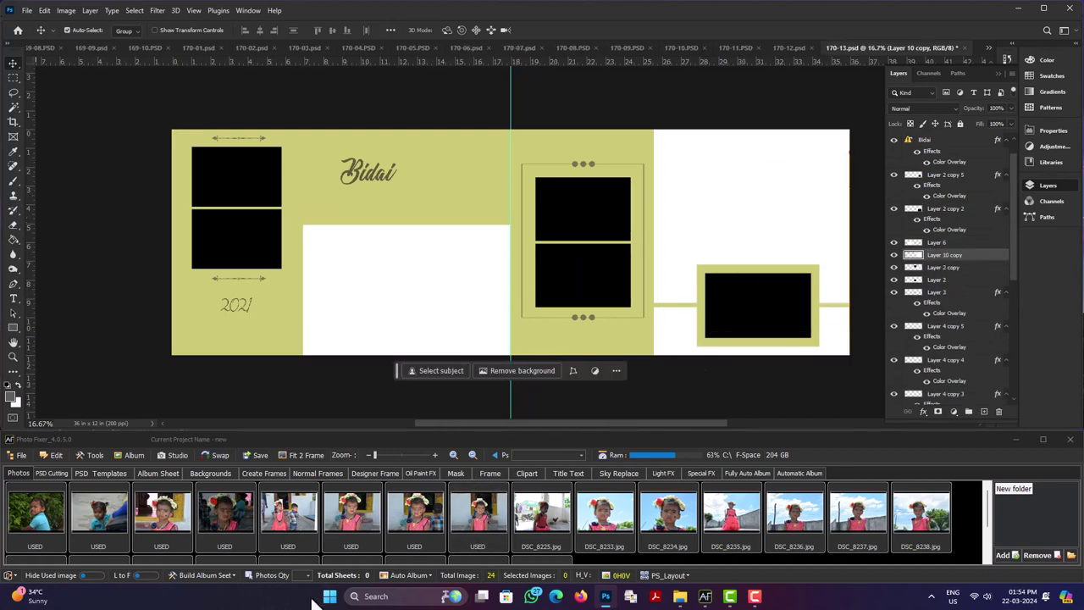
left_click(202, 575)
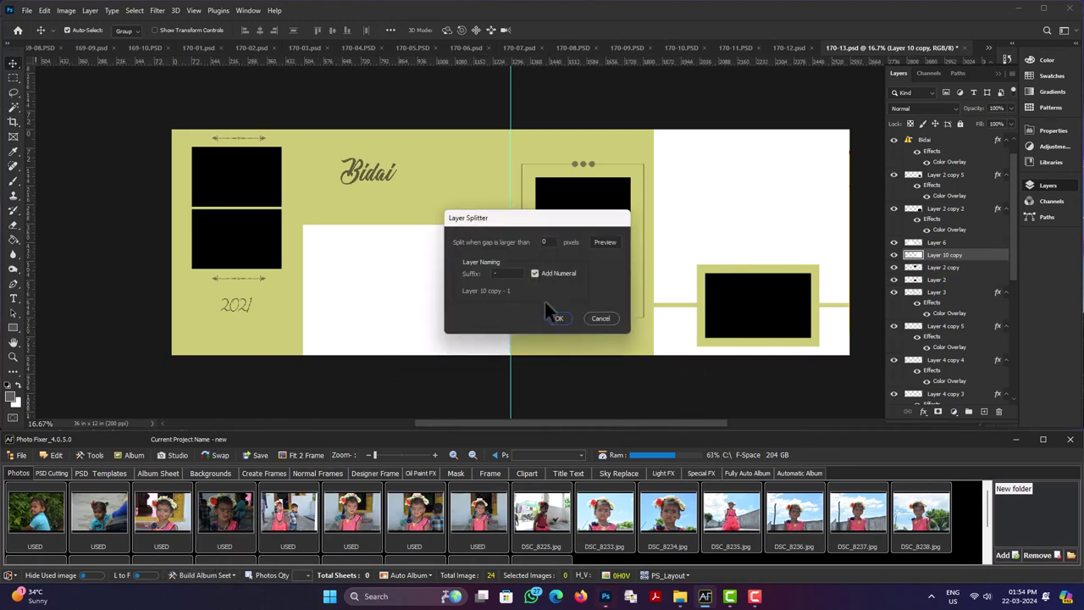
left_click(558, 314)
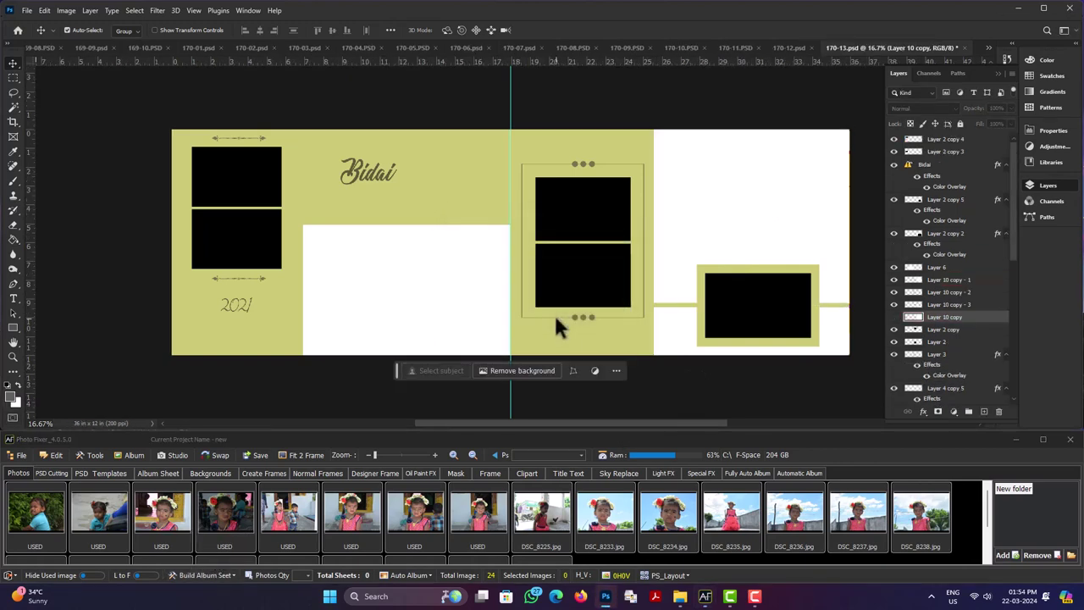
- Create a 12x36 auto album sheet from the seven black and white frame layers of 170-13, saving and closing the layout
left_click(742, 265)
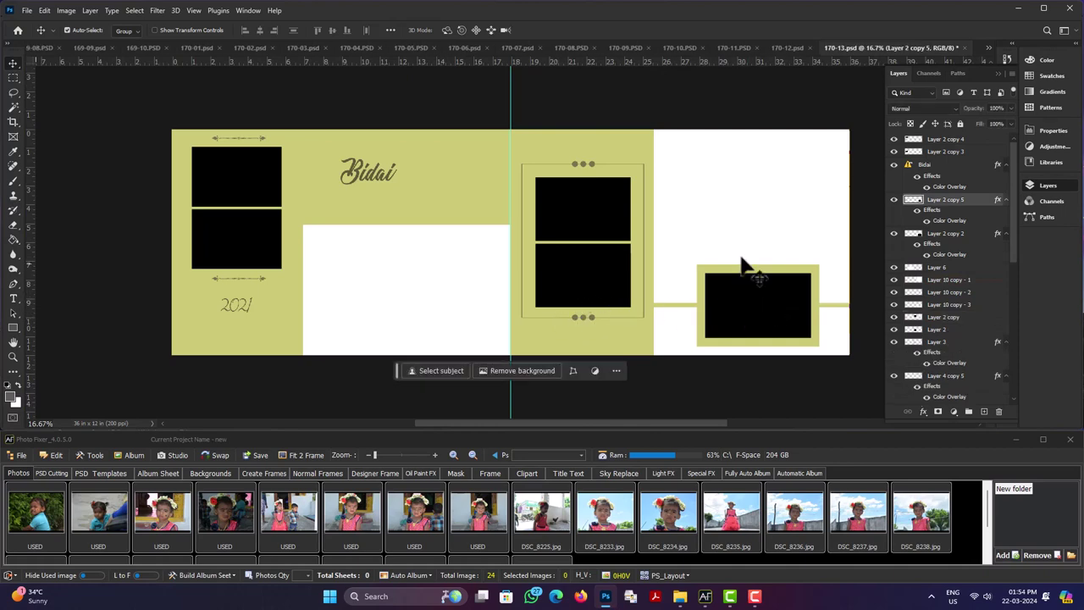
left_click(731, 228, "shift")
left_click(590, 279, "shift")
left_click(429, 303, "shift")
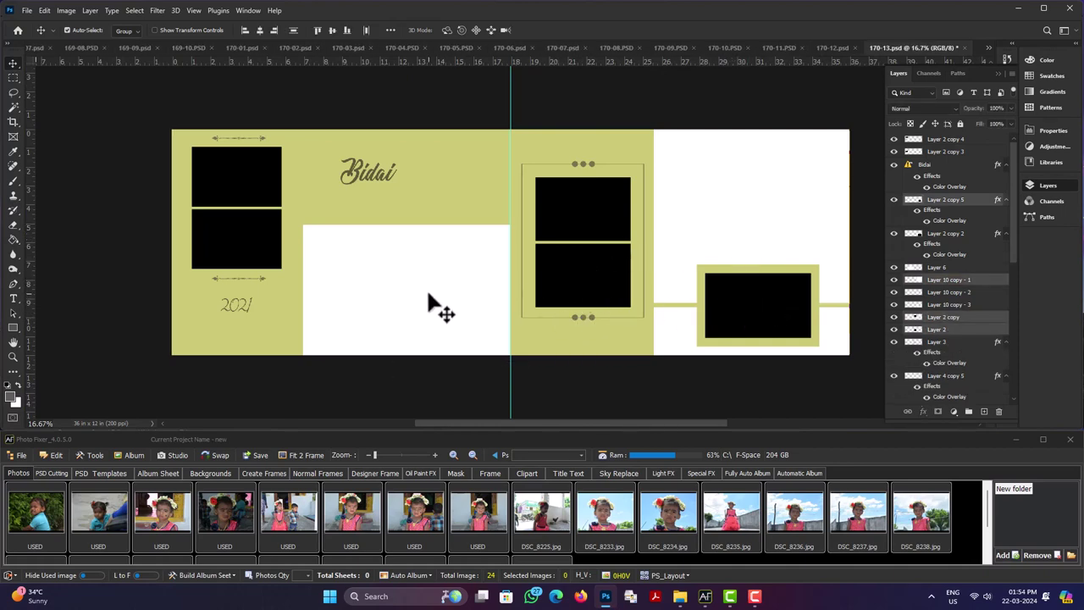
left_click(242, 201, "shift")
left_click(239, 191, "shift")
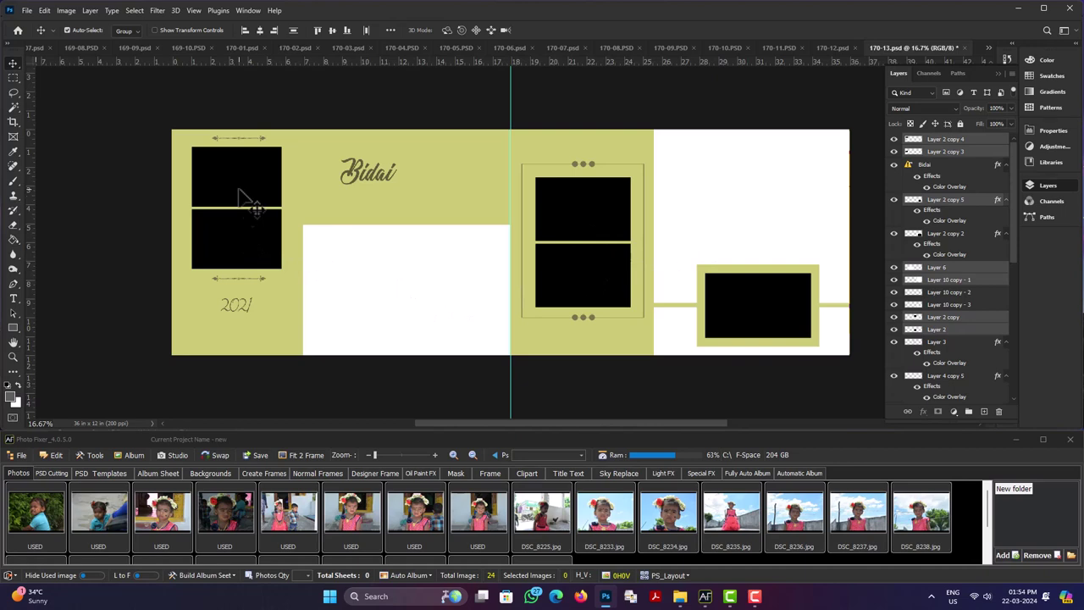
left_click(194, 575)
left_click(208, 540)
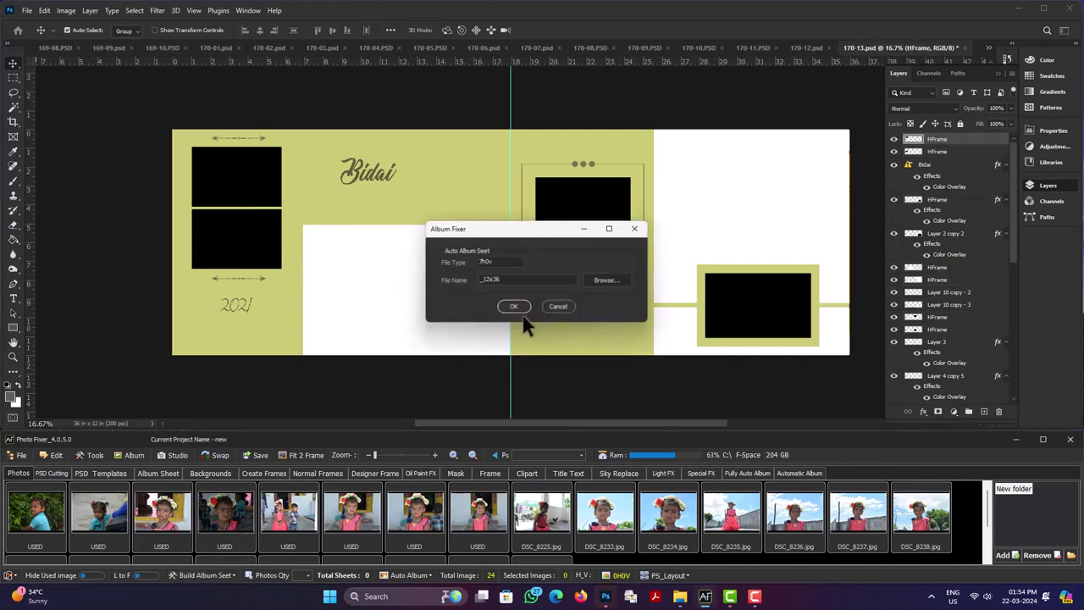
left_click(518, 307)
key("ctrl+s")
key("ctrl+w")
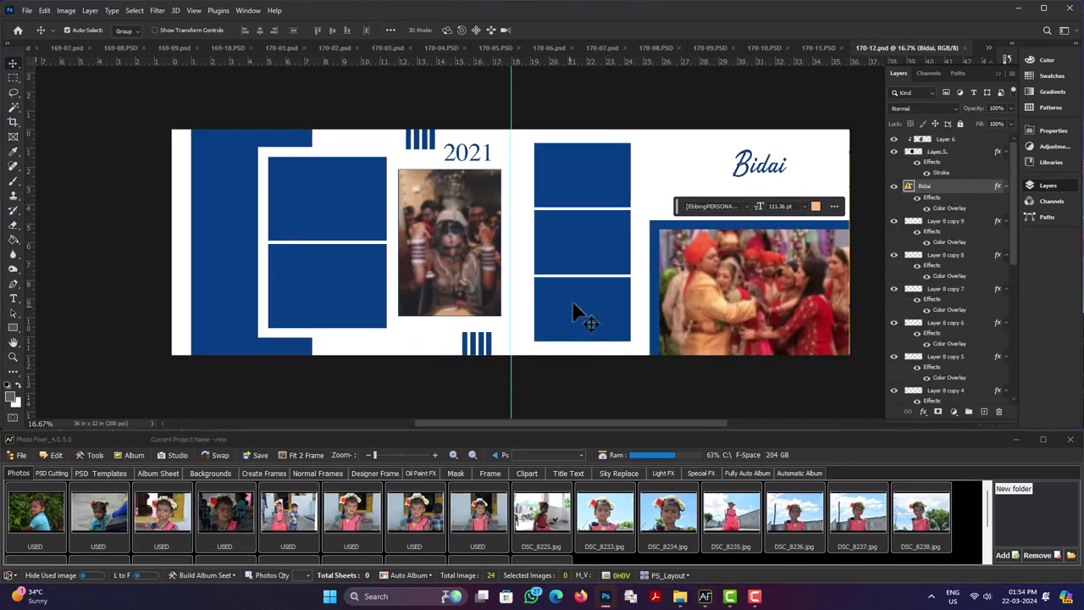
- Delete the photos in 170-12 from the large frame below the Bidai title and the vertical frame below 2021
left_click(724, 286)
key("Delete")
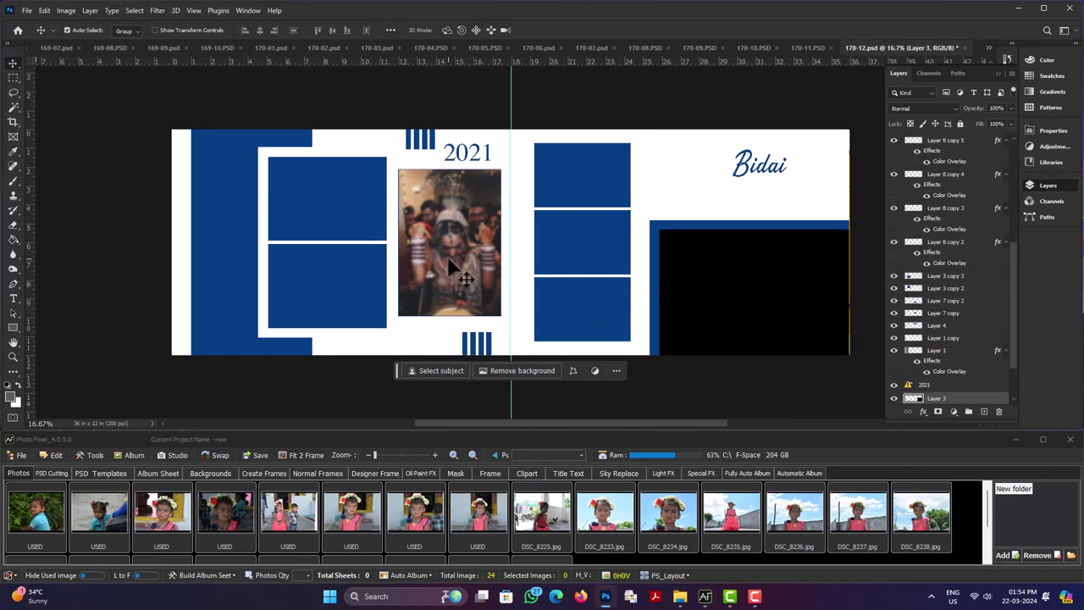
left_click(461, 272)
key("Delete")
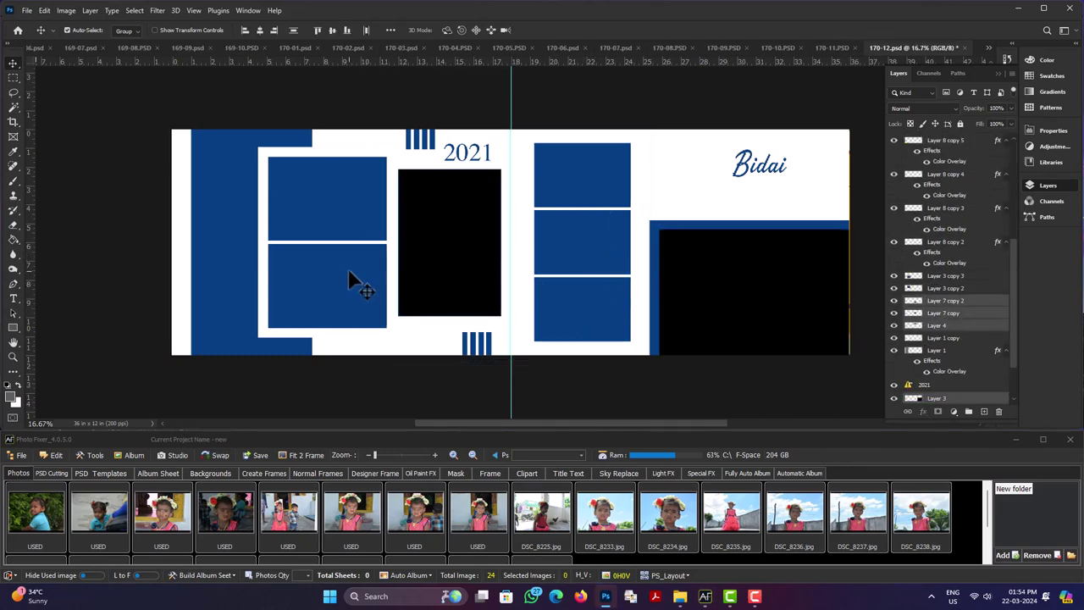
- Create a 12x36 auto album sheet from the eight blue and black frames of 170-12
left_click(194, 577)
left_click(200, 545)
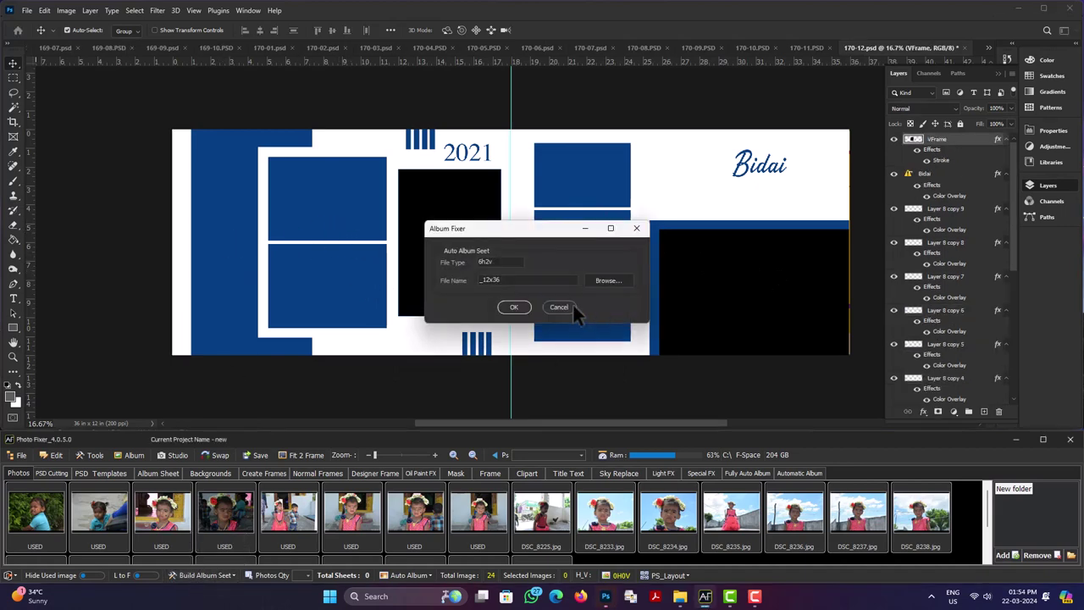
left_click(569, 308)
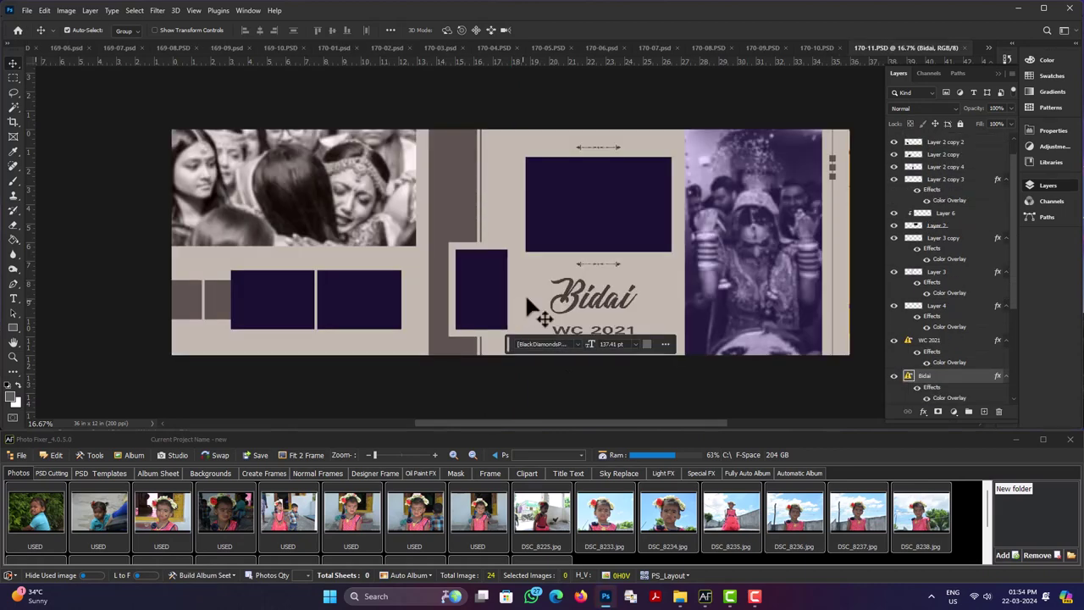
- Clear the two photos from 170-11 and create a 12x36 auto album sheet from its seven frames
left_click(776, 242)
key("Delete")
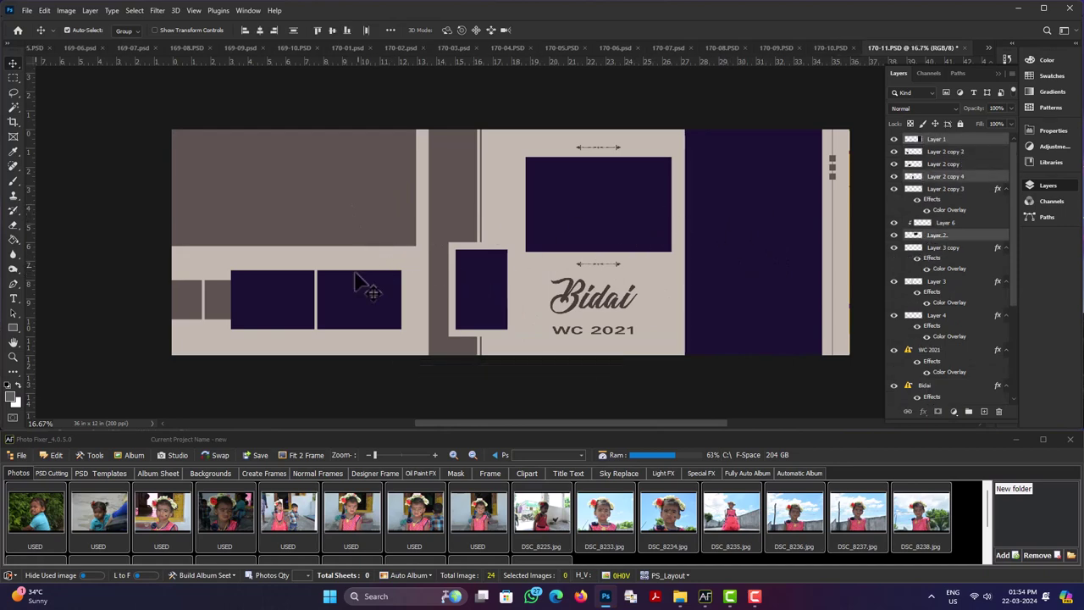
left_click(219, 582)
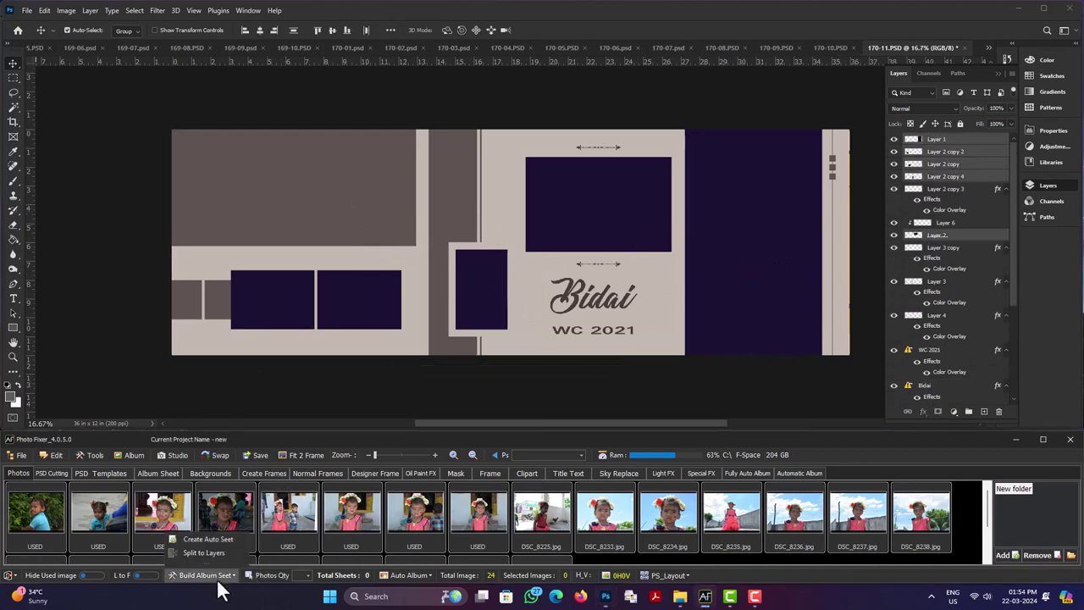
left_click(213, 550)
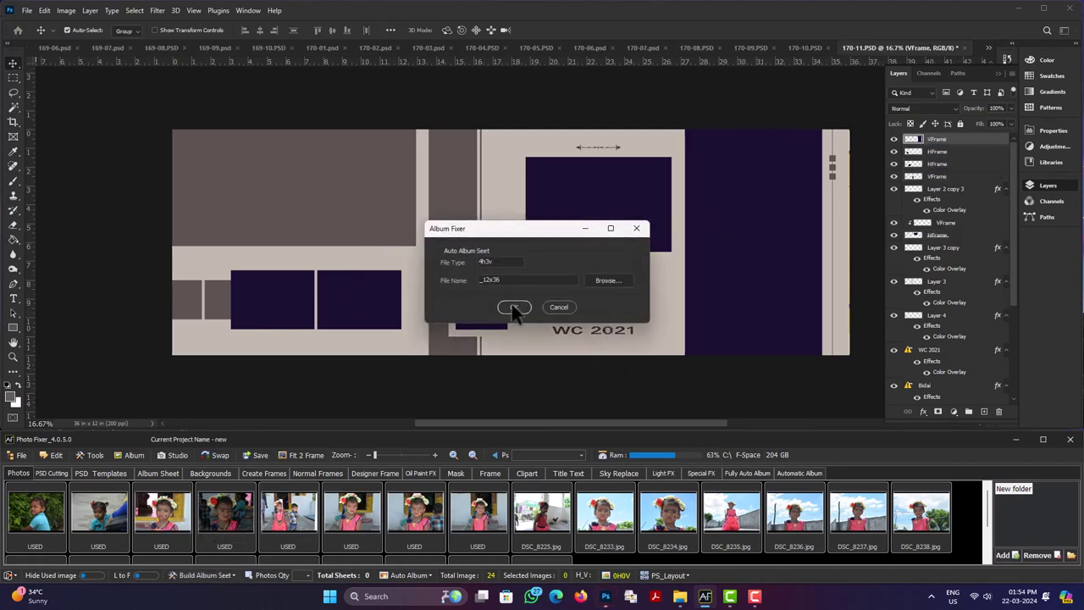
left_click(516, 307)
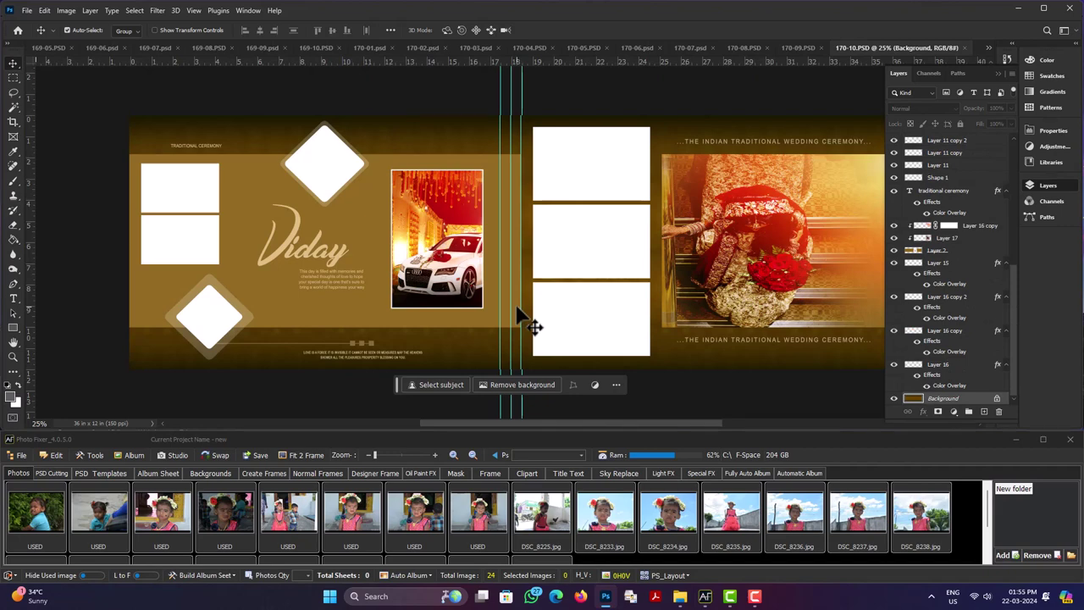
- Delete the bridal photo and its overlay from the large brown frame and the car photo from the vertical frame in 170-10
left_click(777, 241)
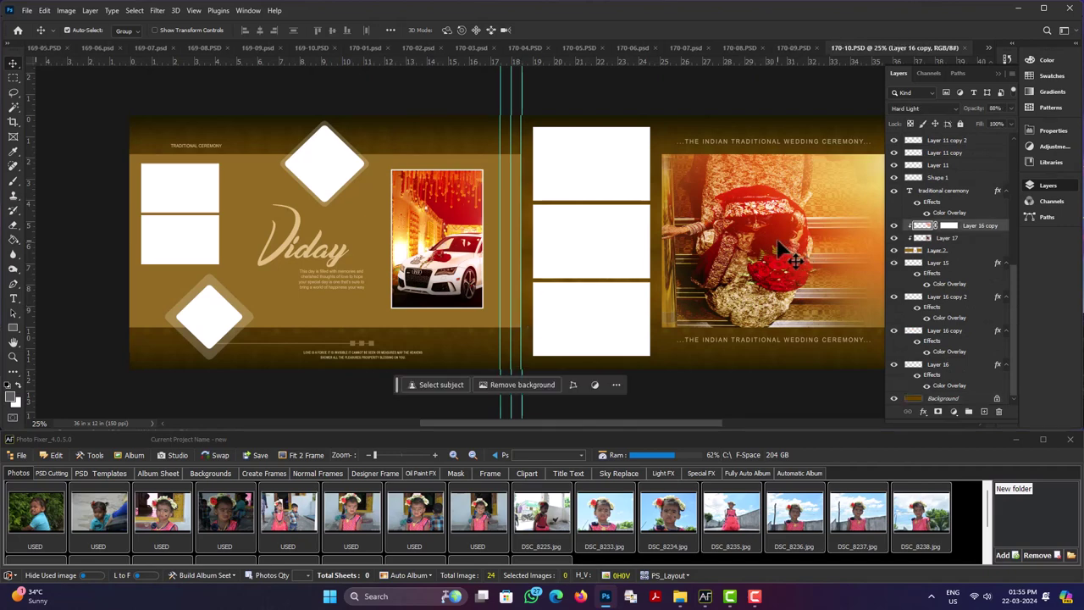
key("Delete")
key("Delete")
left_click(448, 221)
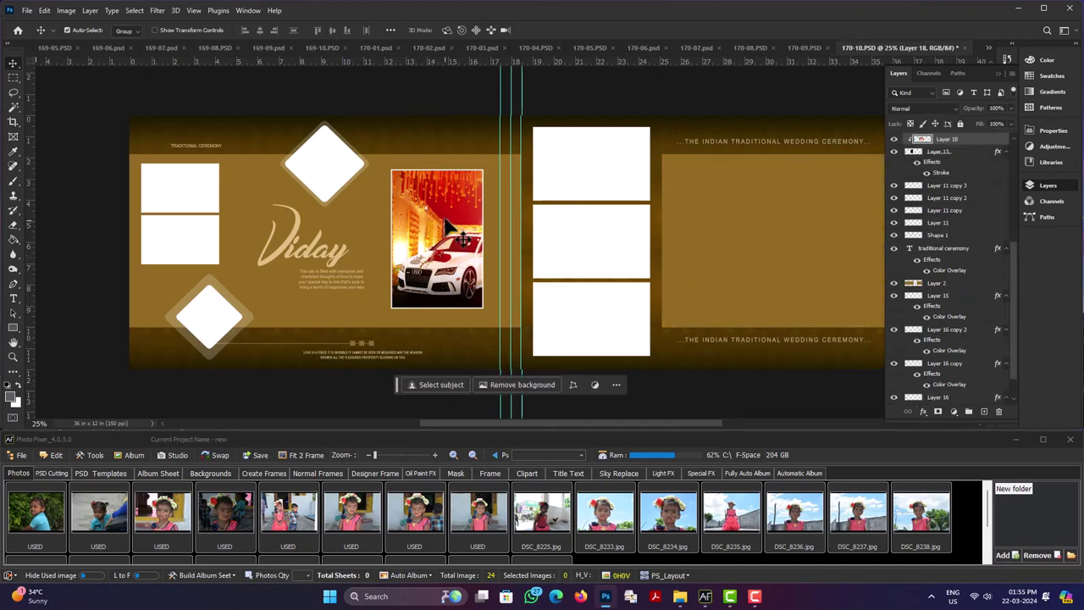
key("Delete")
- Split the brown Layer 2 of 170-10 into separate layers and delete the original Layer 2
left_click(847, 250)
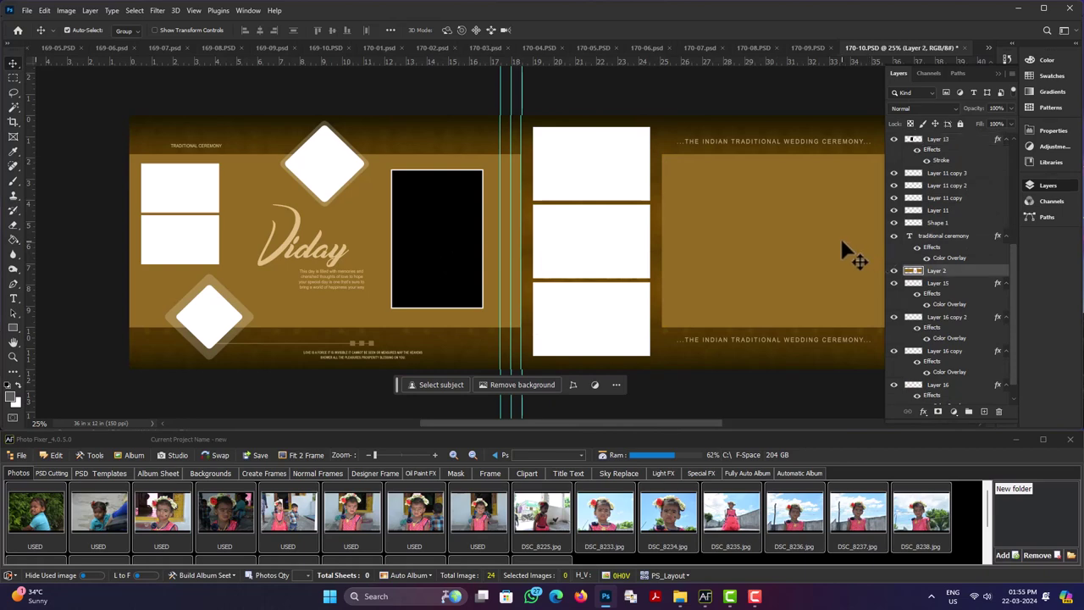
left_click_drag(842, 243, 785, 251)
left_click(227, 575)
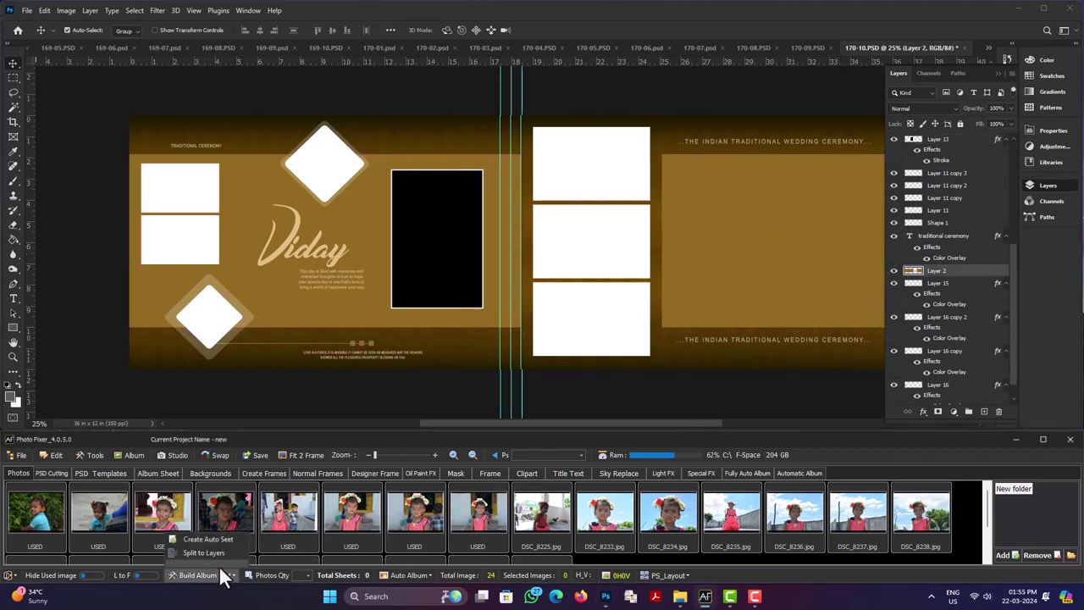
left_click(208, 552)
left_click(564, 322)
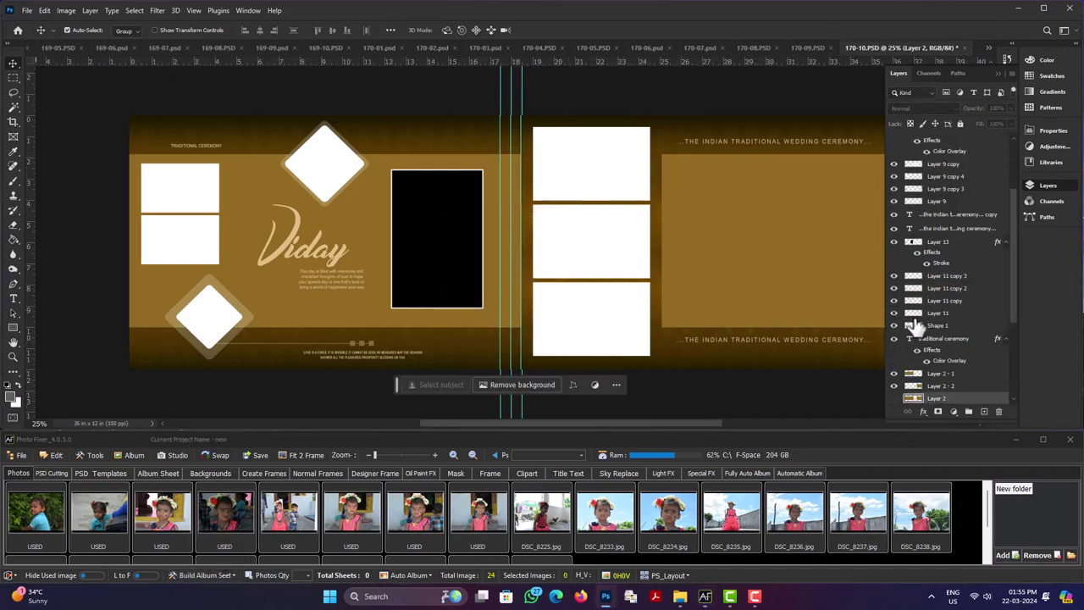
key("Delete")
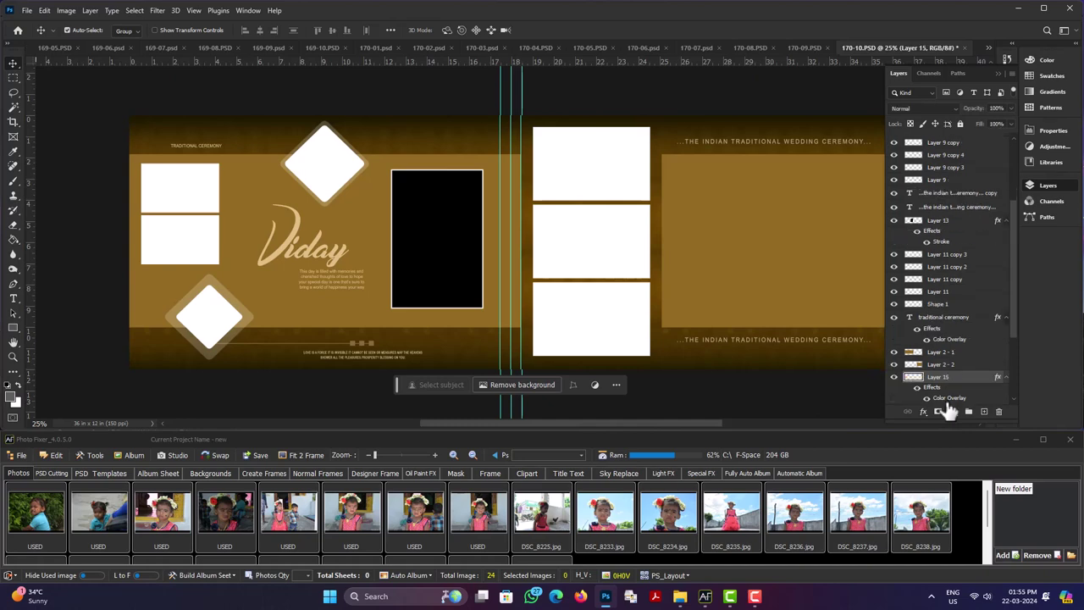
- Select the nine frames of 170-10, including both diamonds and the large brown Layer 2 - 2, and create an auto album sheet
left_click(804, 285)
left_click(605, 303, "shift")
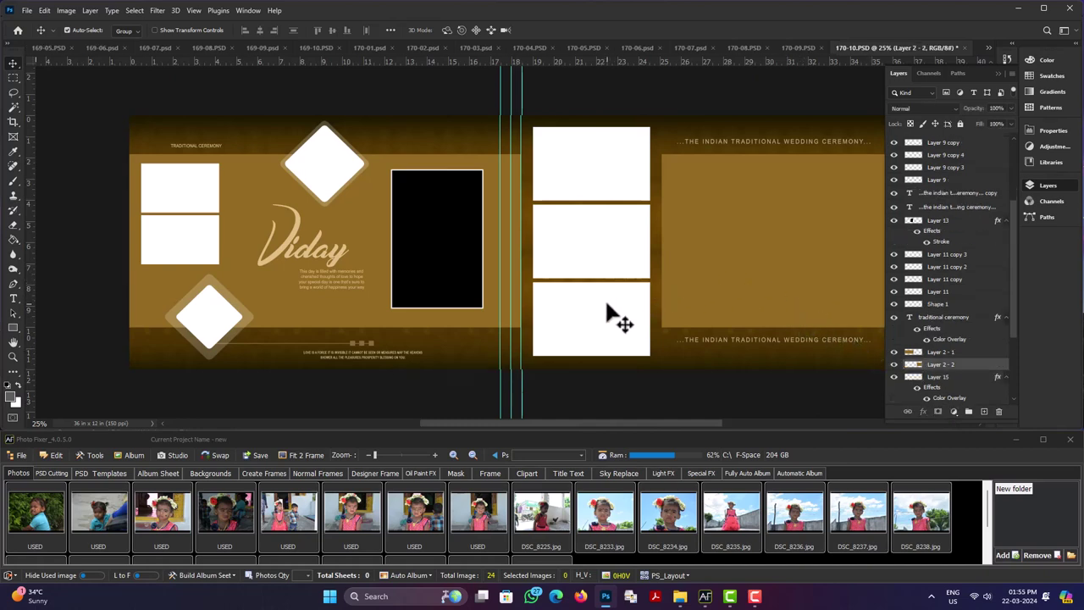
left_click(591, 244, "shift")
left_click(575, 185, "shift")
left_click(442, 237, "shift")
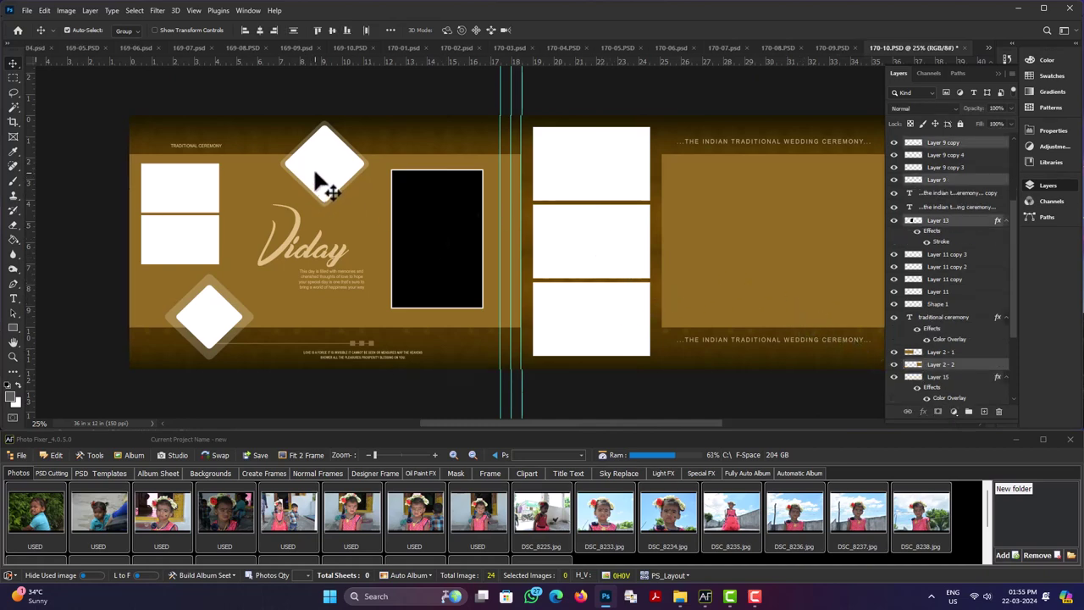
left_click(320, 180, "shift")
left_click(205, 313, "shift")
left_click(202, 199, "shift")
left_click(202, 195, "shift")
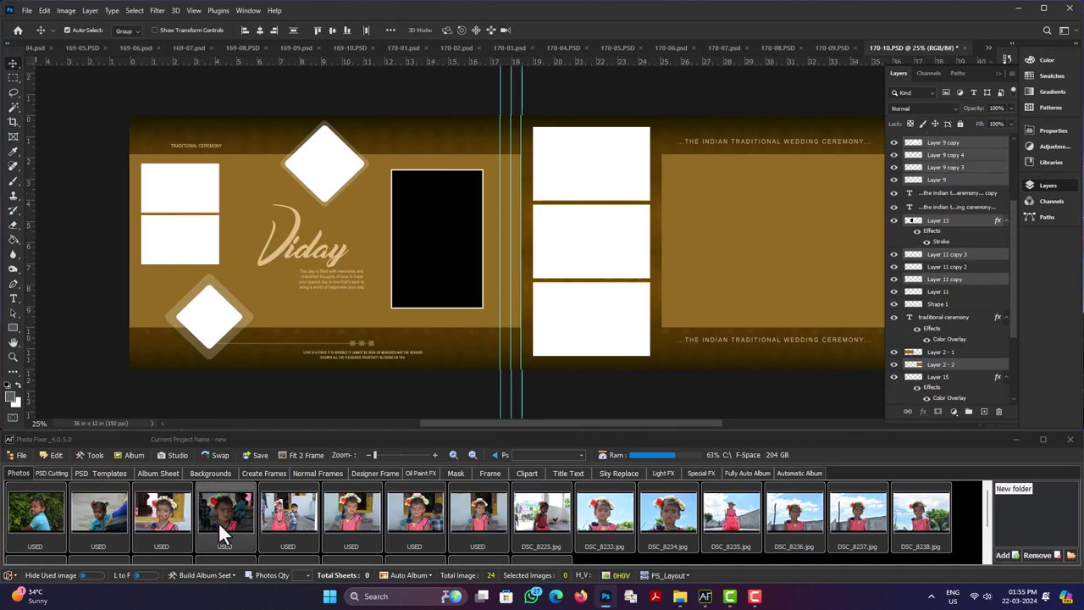
left_click(207, 573)
left_click(224, 547)
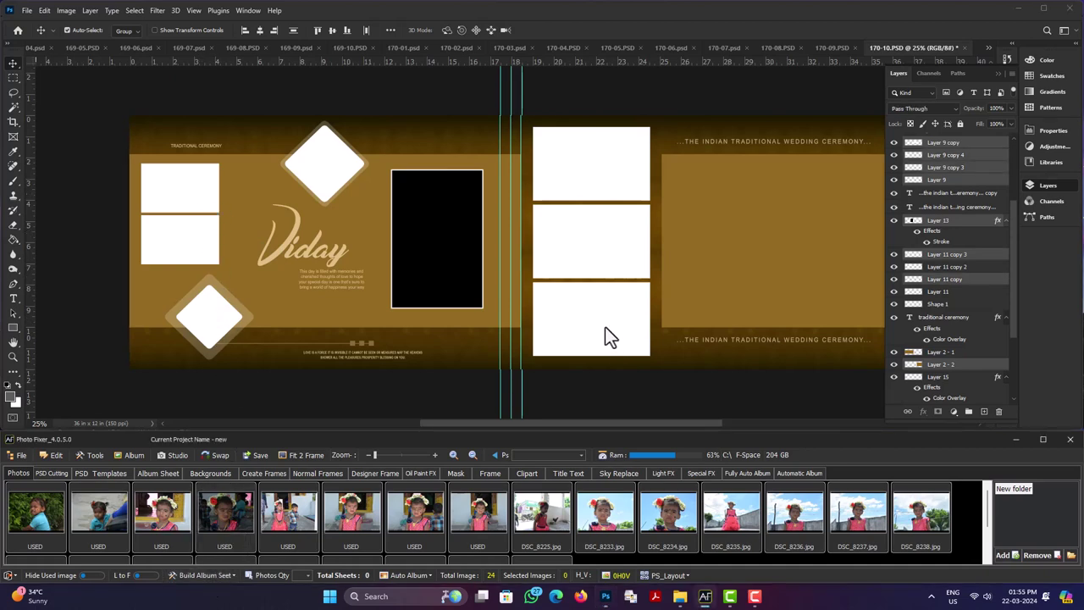
left_click(511, 307)
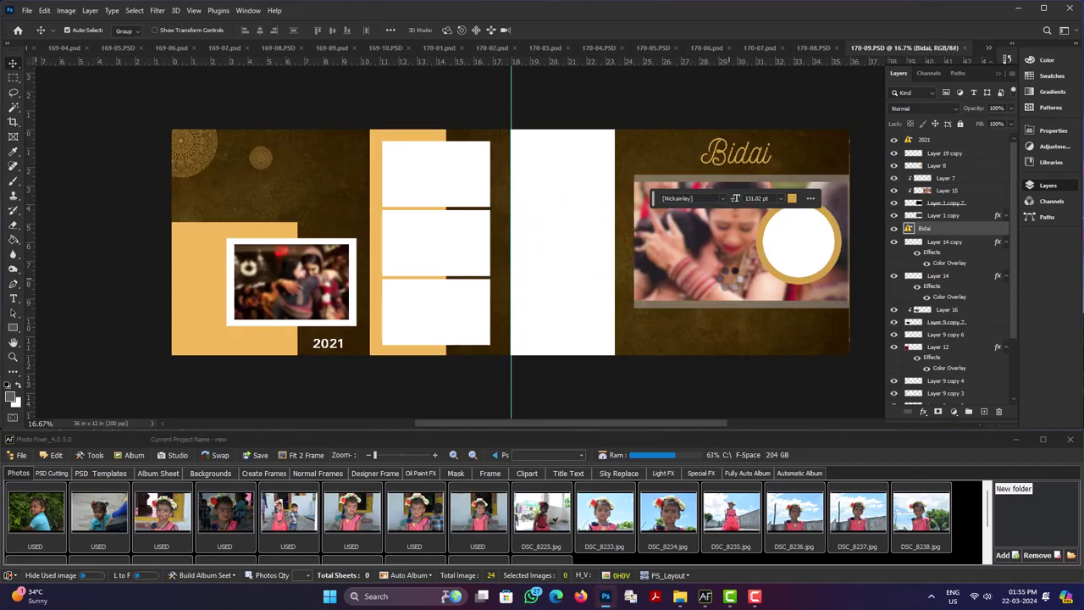
- Delete the photos in 170-09 from the wide frame below the Bidai title and the white-bordered frame above 2021
left_click(728, 254)
key("Delete")
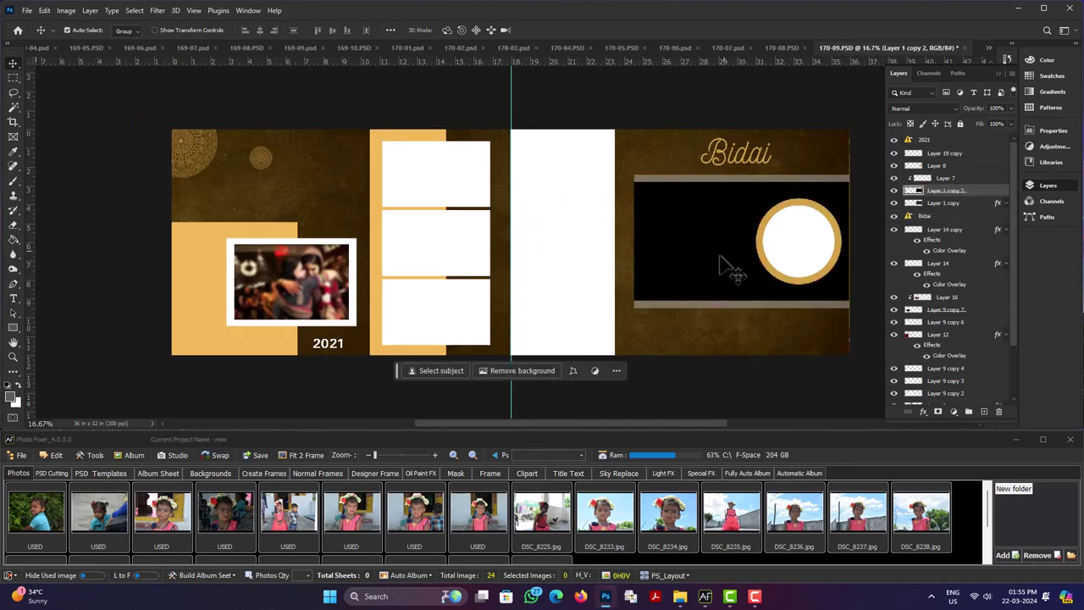
left_click(324, 288)
key("Delete")
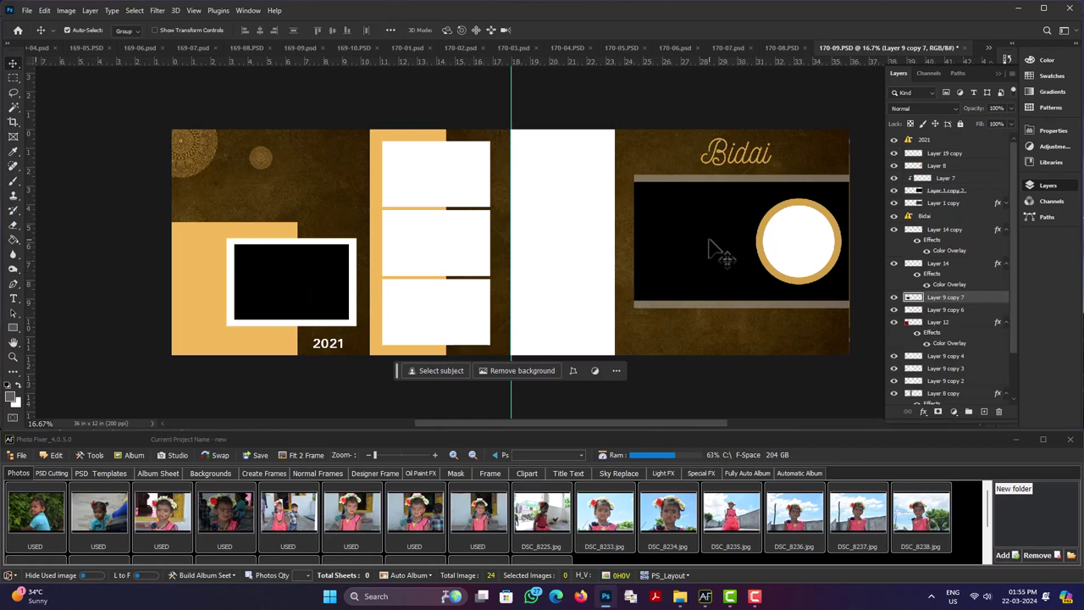
- Select the photo frames of 170-09, including the tall white, three stacked and white-bordered ones, and create an auto album sheet
left_click(539, 240, "shift")
left_click(451, 283, "shift")
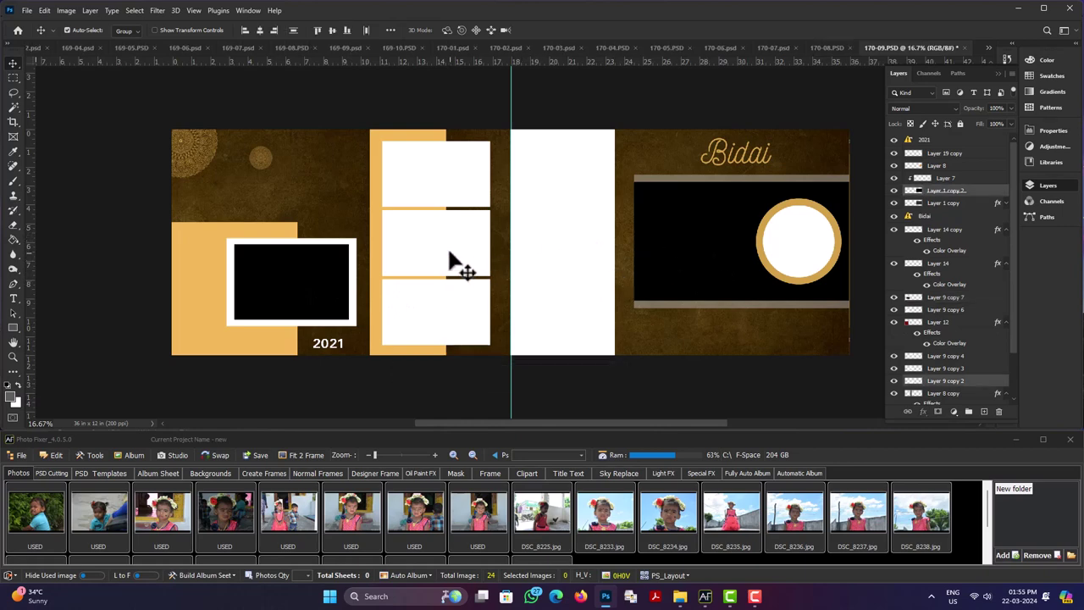
left_click(448, 253, "shift")
left_click(400, 222, "shift")
left_click(286, 293, "shift")
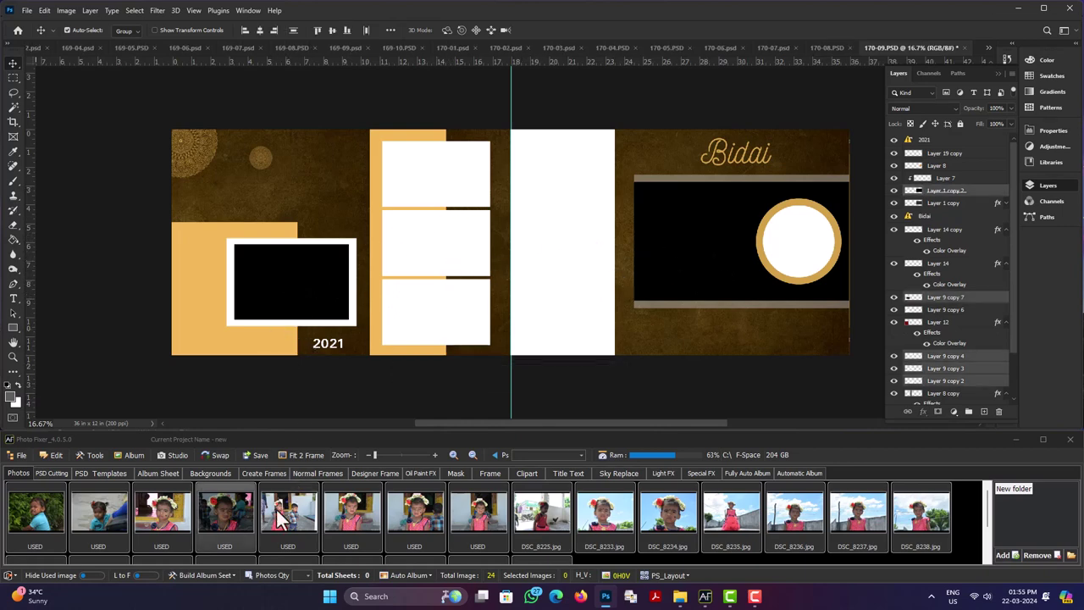
left_click(210, 581)
left_click(218, 541)
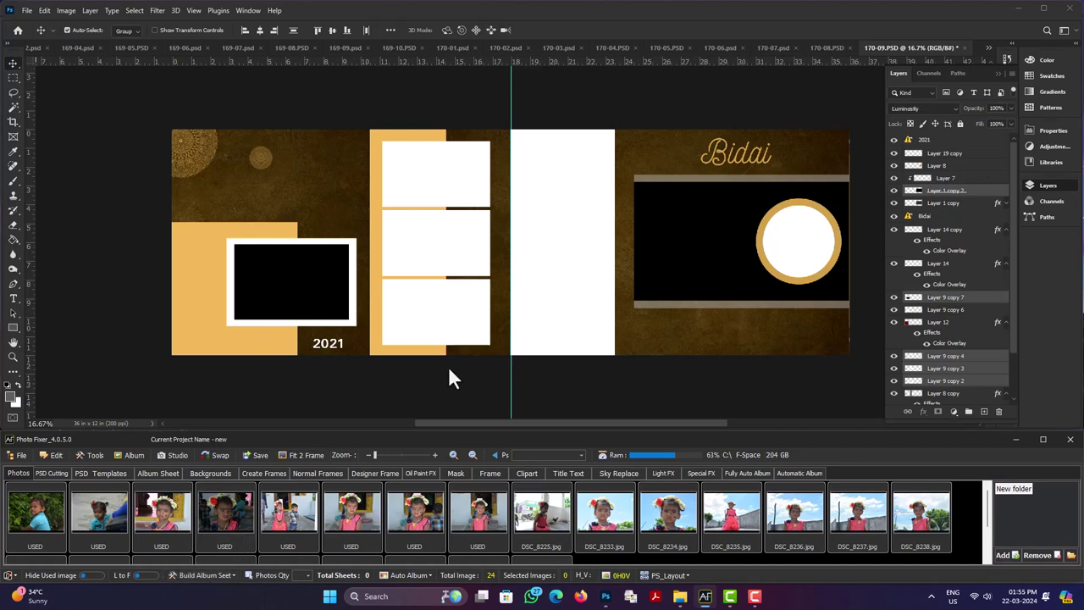
left_click(513, 308)
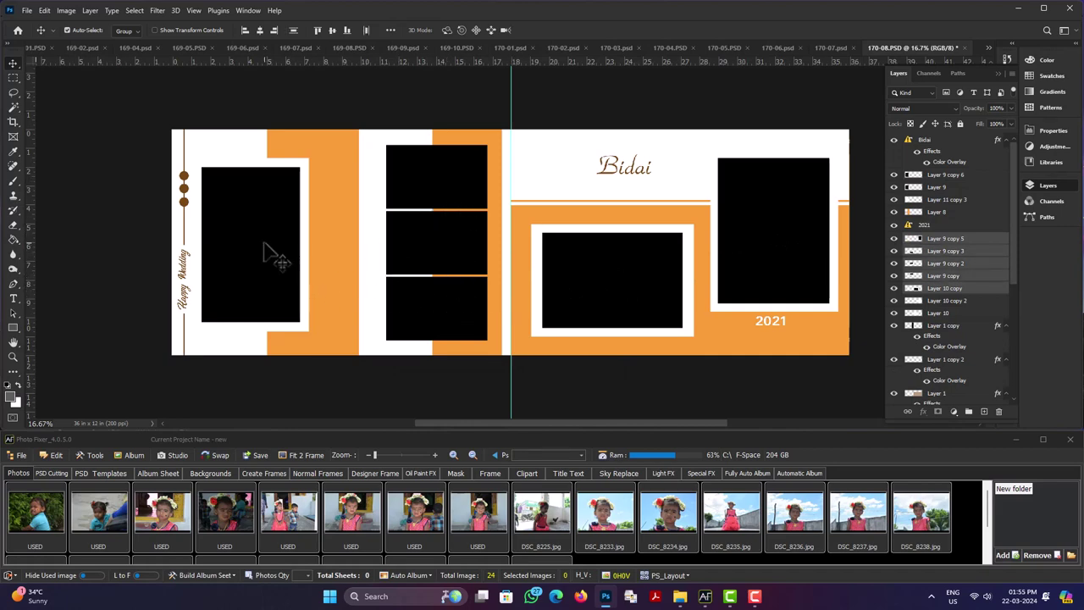
- Create an auto album sheet from the six selected frames of 170-08, with file type 4h2v and file name _12x36
left_click(209, 574)
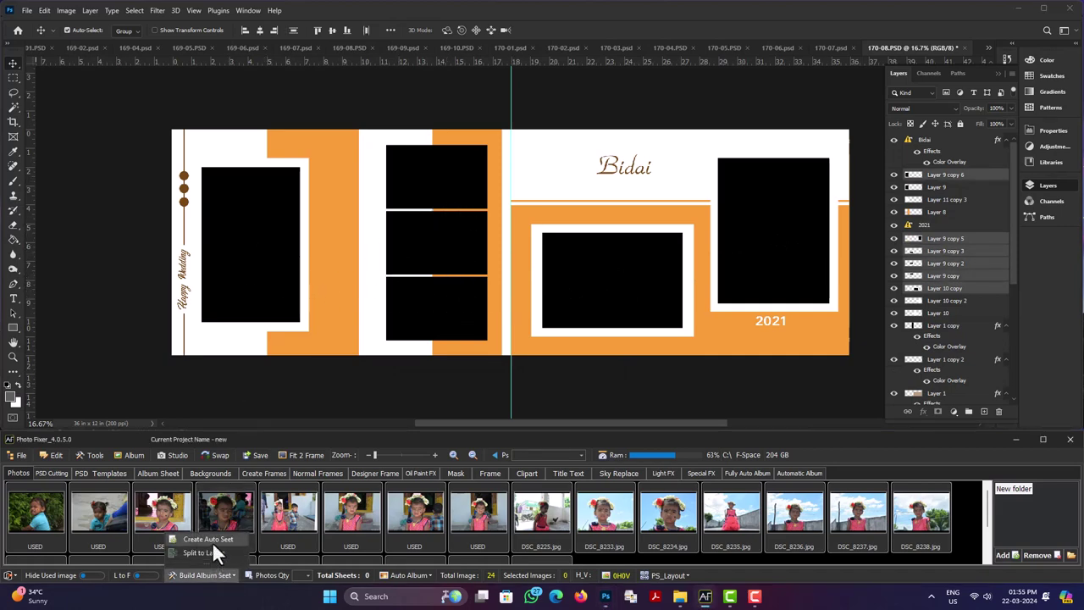
left_click(211, 540)
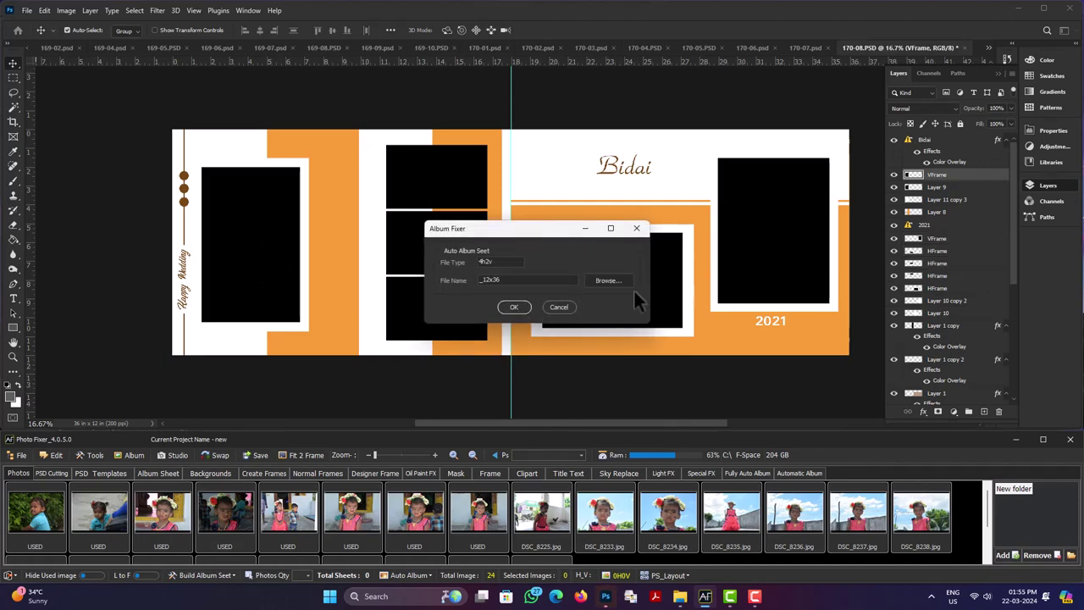
left_click(513, 308)
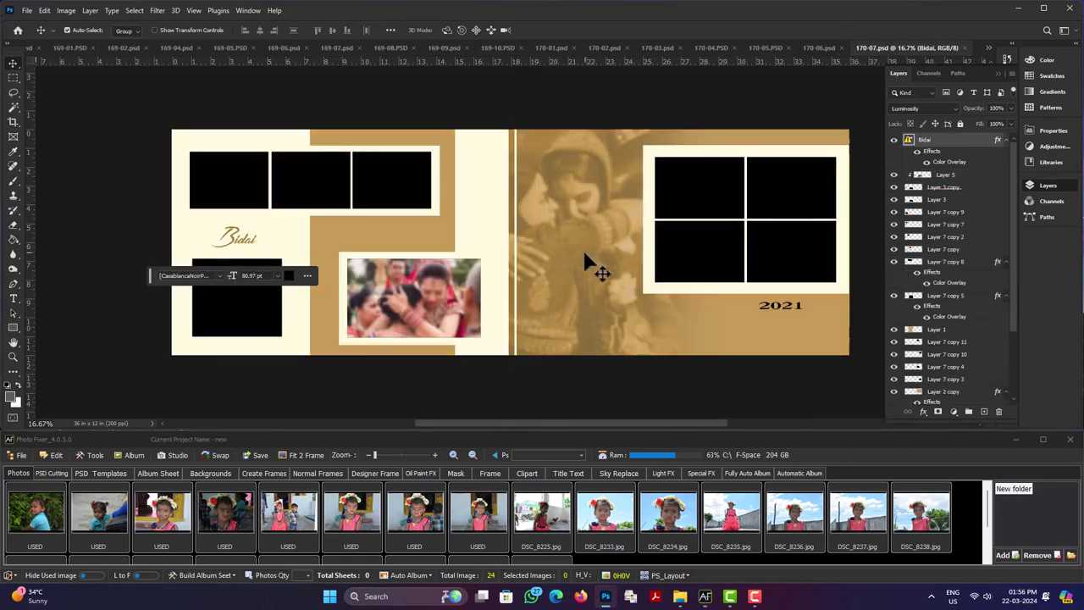
- Blacken the faded background photo on Layer 6 of 170-07 using Levels with white output 0, Normal blending and 100% opacity
left_click(579, 232)
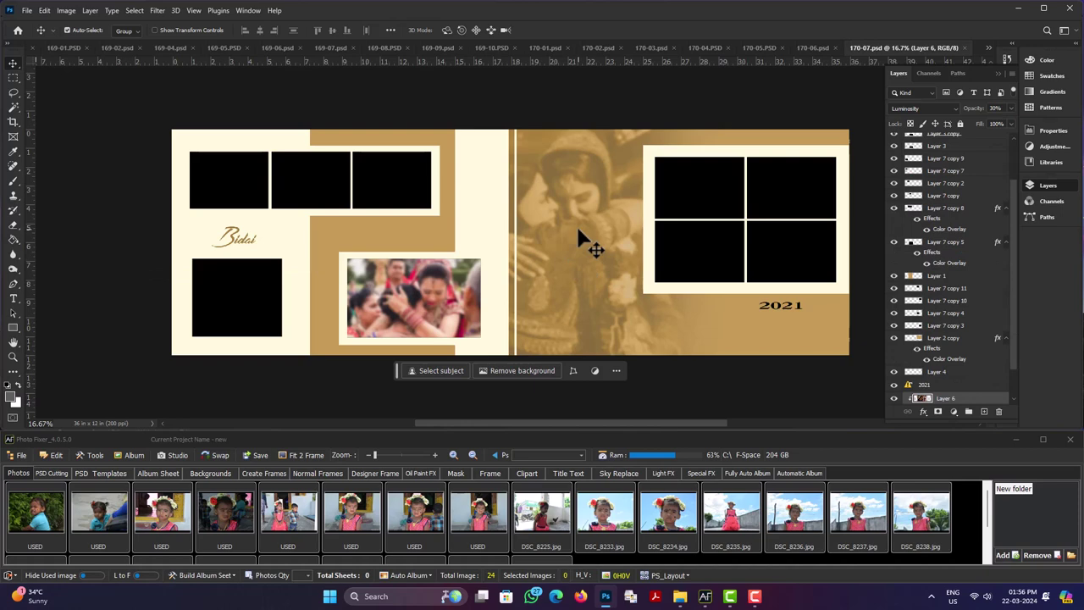
key("Delete")
key("ctrl+z")
key("ctrl+l")
type("0")
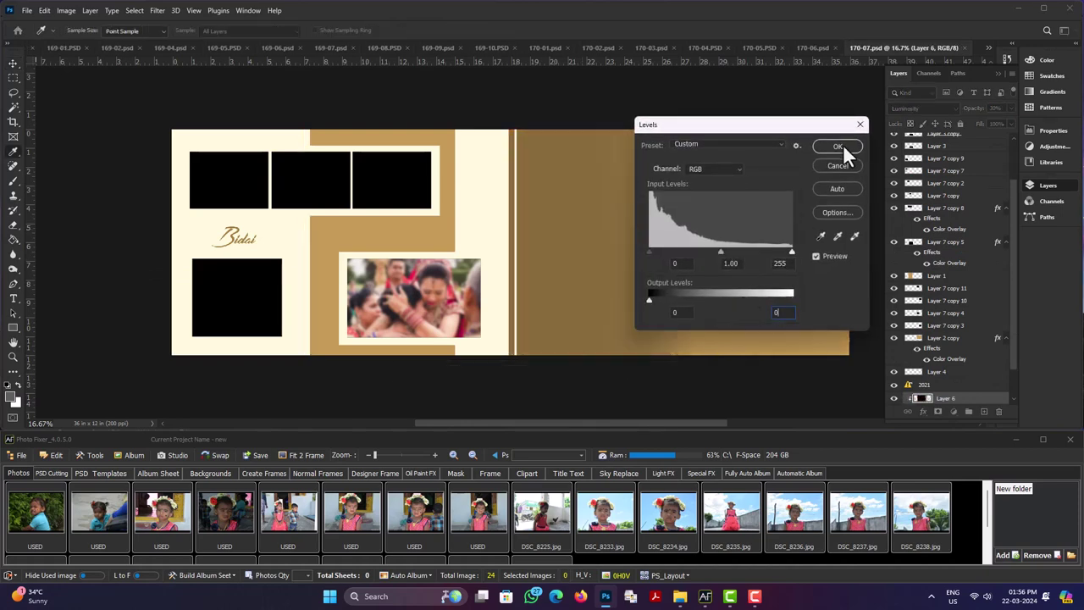
left_click(837, 145)
left_click(927, 107)
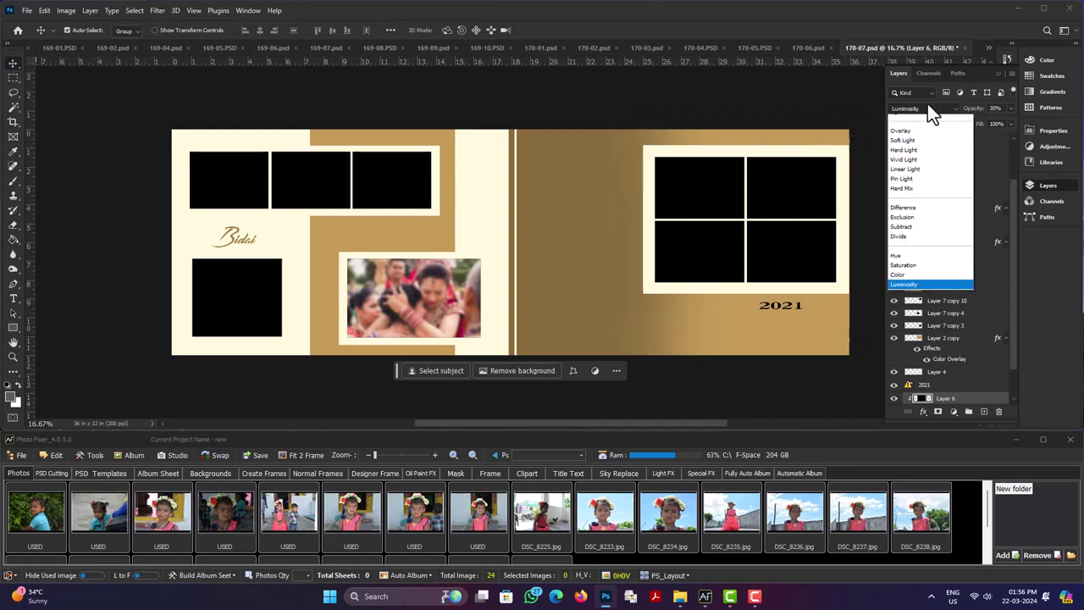
scroll(928, 110, "up", 5)
left_click(922, 122)
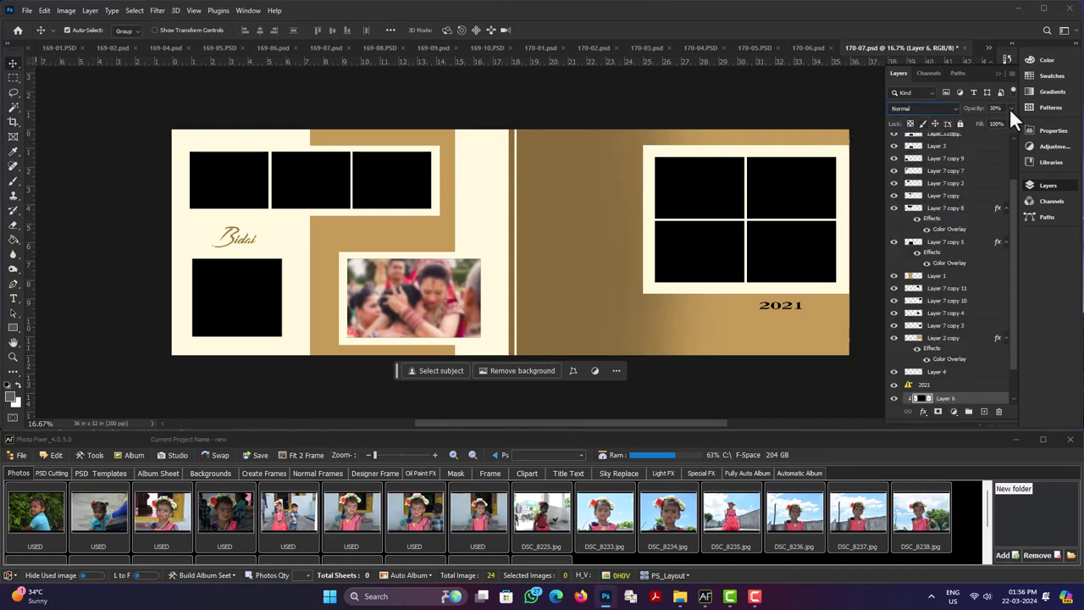
left_click_drag(1010, 122, 1013, 121)
left_click(791, 241)
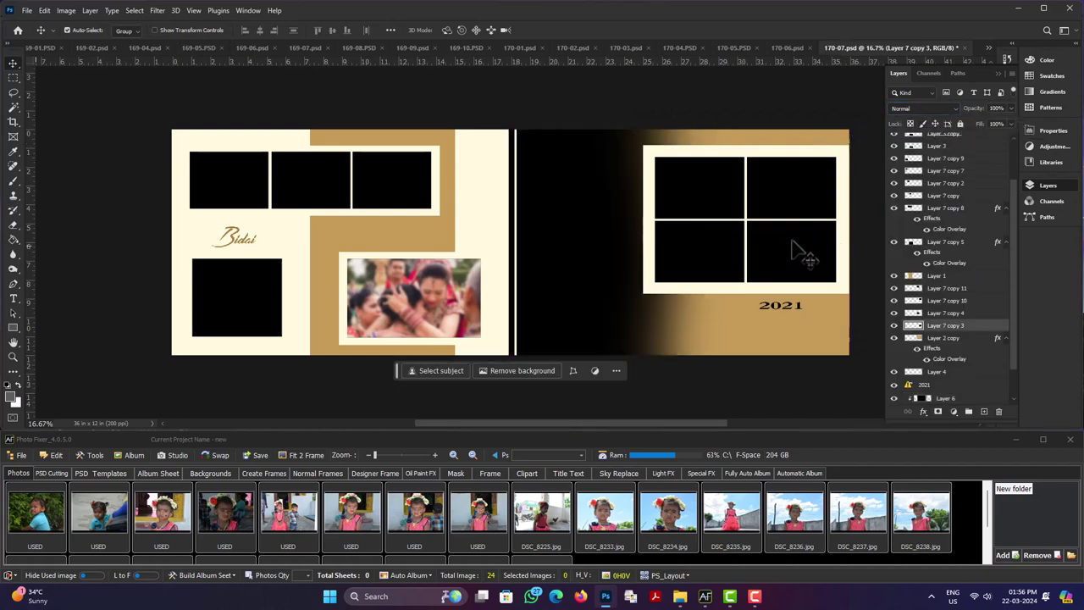
left_click(788, 195, "shift")
left_click(726, 242, "shift")
left_click(724, 262, "shift")
left_click(598, 254, "shift")
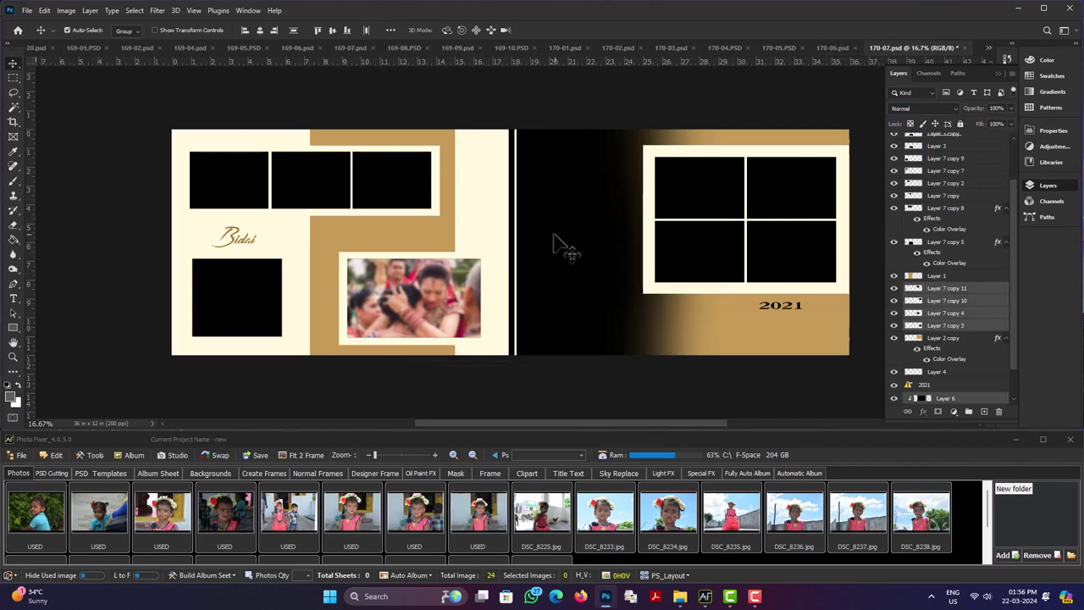
- Delete the colour photo clipped into the wide cream-bordered frame of 170-07
left_click(398, 303)
key("ctrl+j")
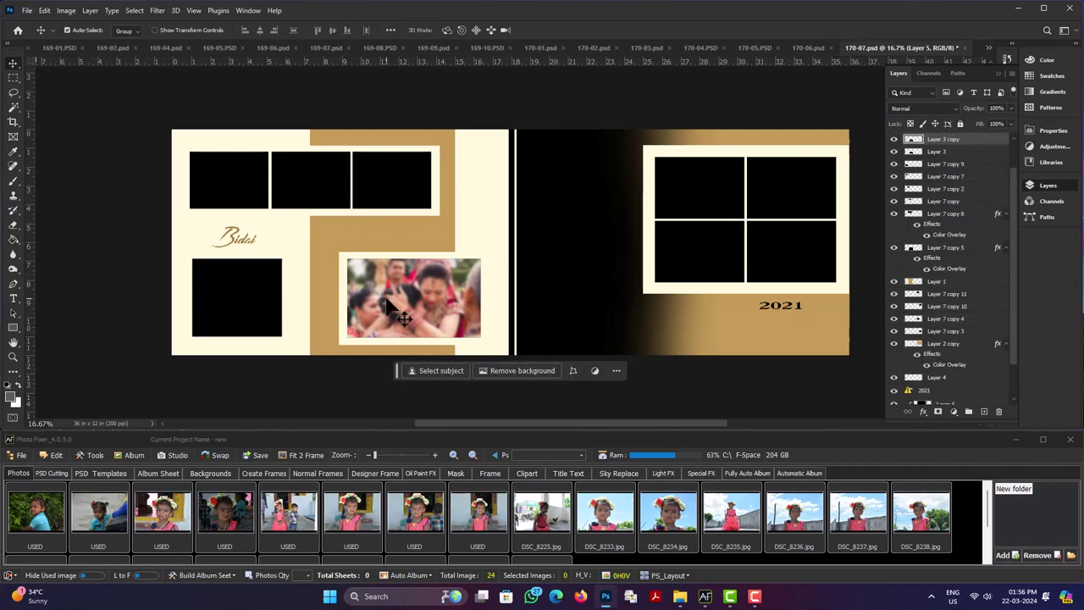
- Select the ten frames of 170-07, including the blackened Layer 6 background, and create an auto album sheet
left_click(796, 247)
left_click(796, 242, "shift")
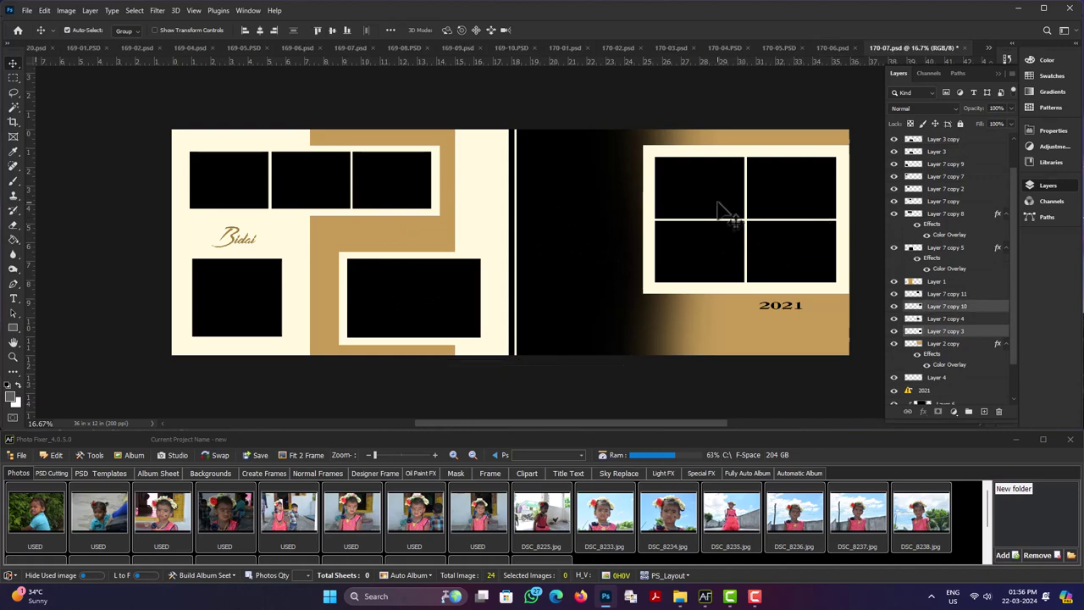
left_click(721, 218, "shift")
left_click(696, 265, "shift")
left_click(565, 247, "shift")
left_click(445, 296, "shift")
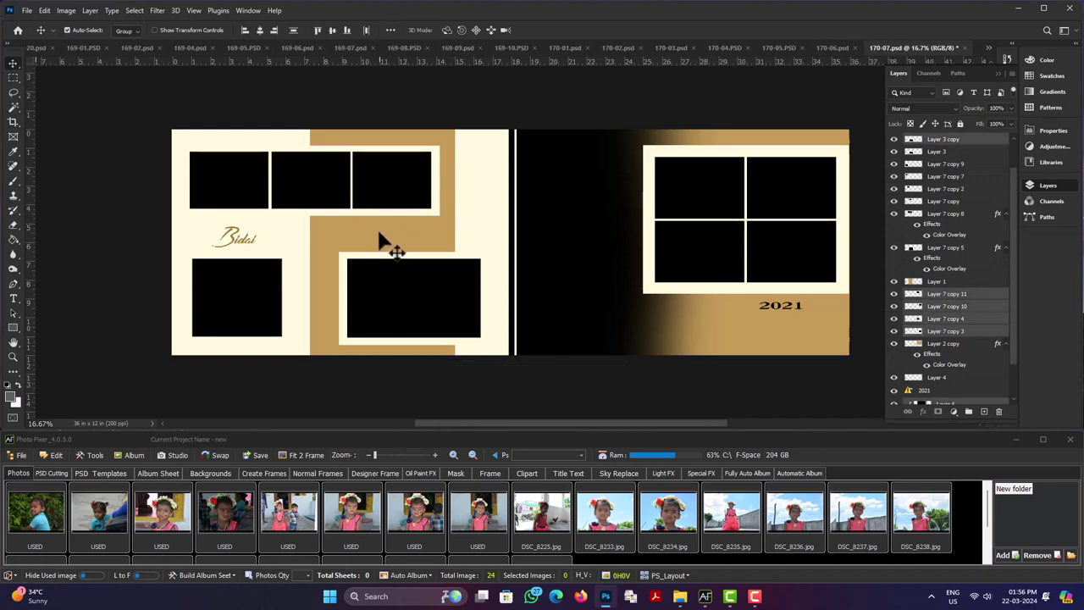
left_click(326, 197, "shift")
left_click(327, 197, "shift")
left_click(233, 195, "shift")
left_click(251, 307, "shift")
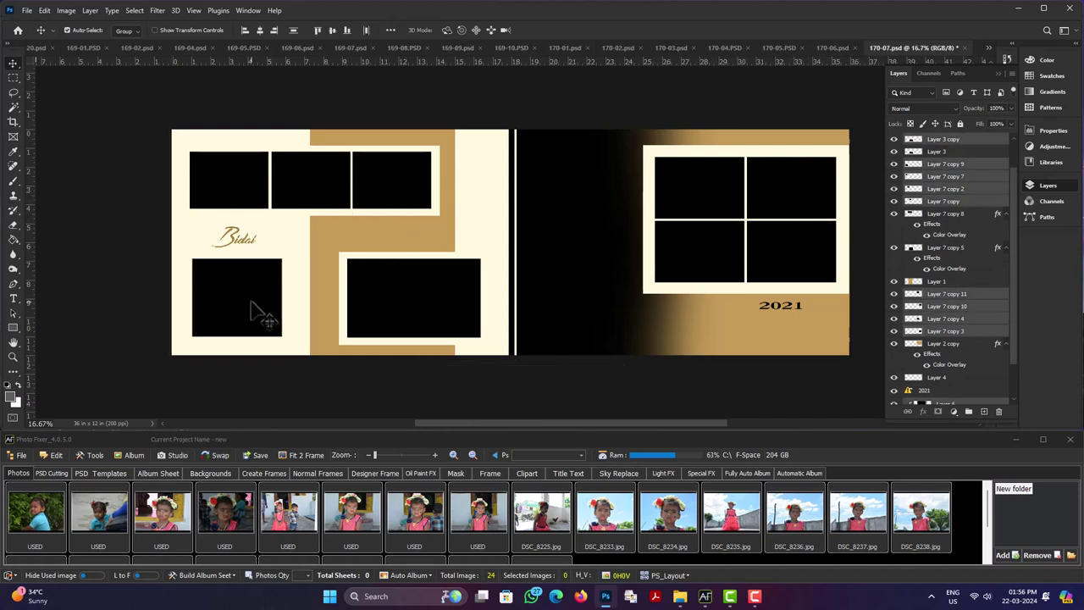
left_click(209, 574)
left_click(215, 536)
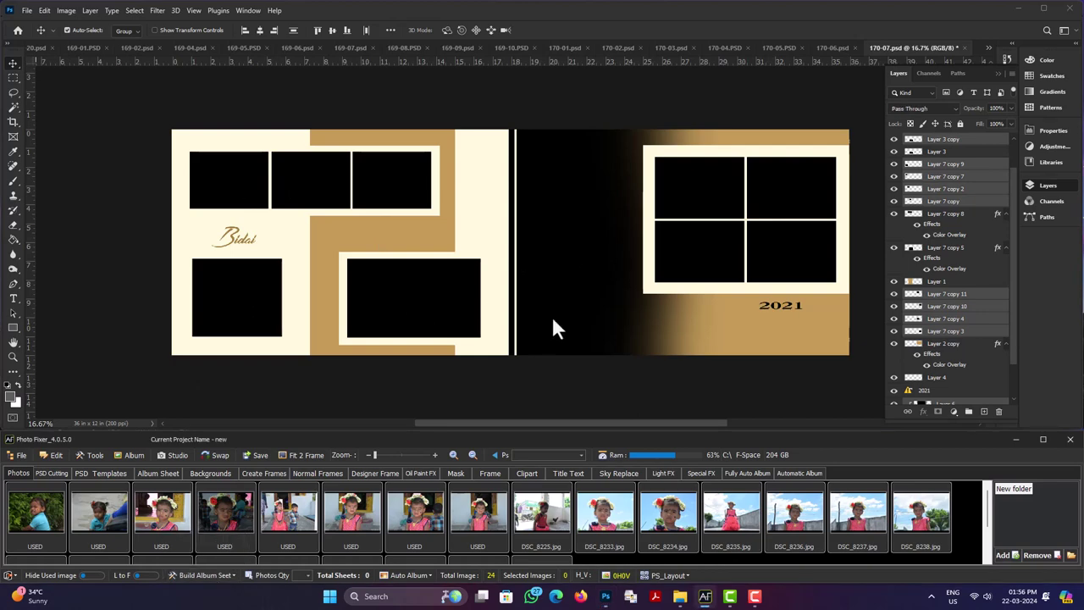
left_click(515, 303)
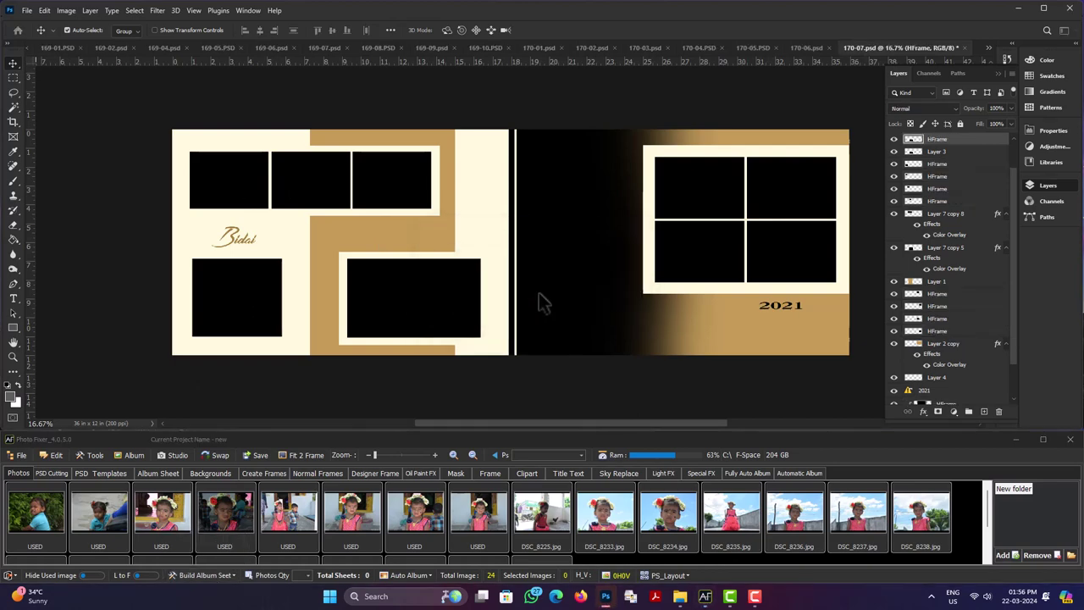
- Delete the photos clipped into the diamond frame and the large grey-bordered frame of 170-06
left_click(558, 212)
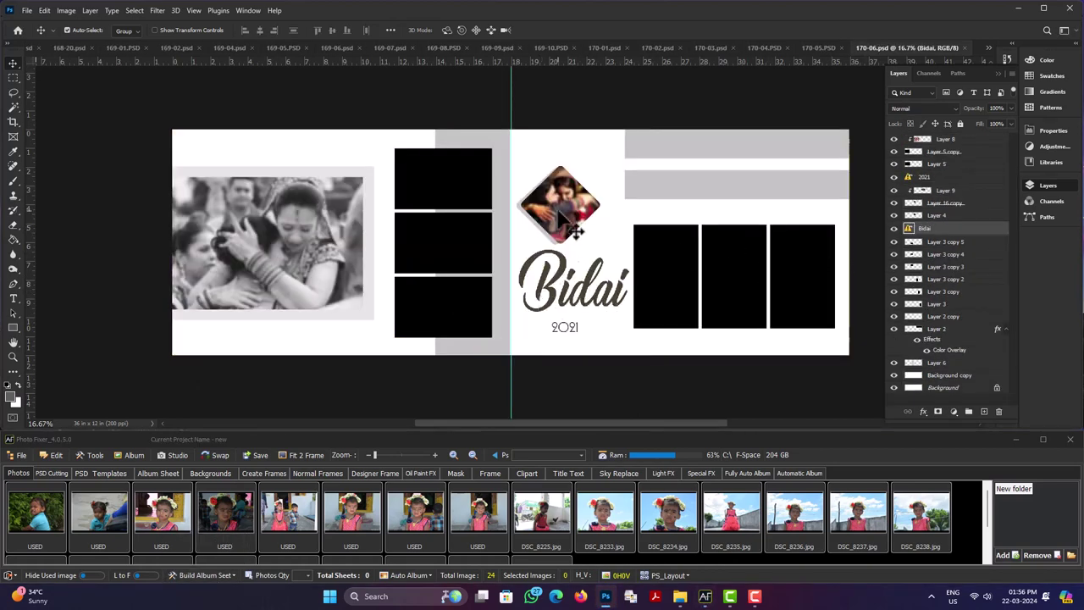
left_click(559, 218)
key("Delete")
left_click(283, 222)
key("Delete")
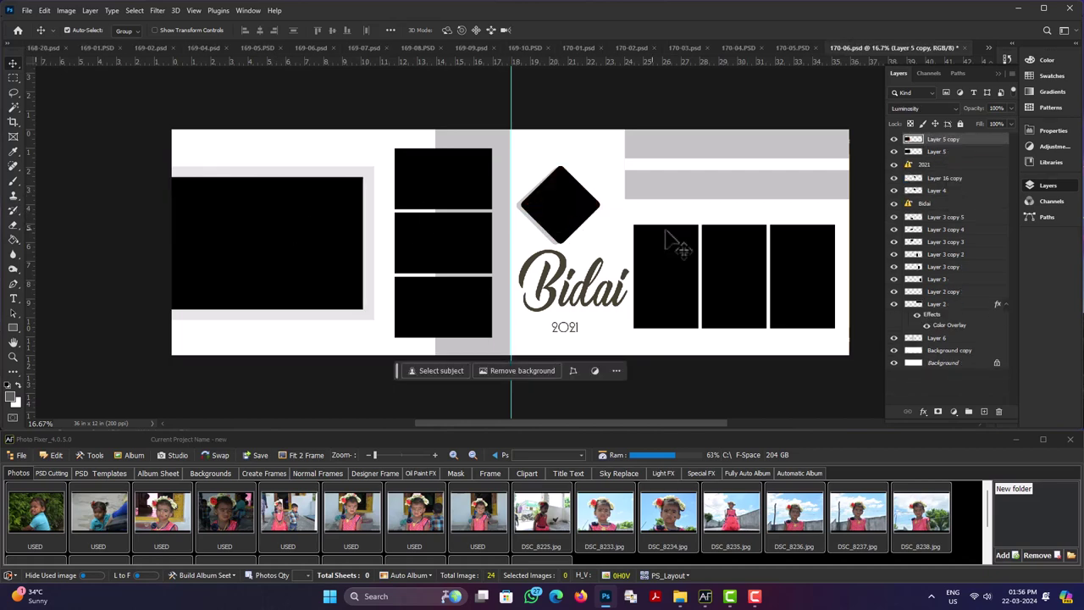
- Select the eight frames of 170-06, including the diamond and the large grey-bordered one, and create an auto album sheet
left_click(808, 282)
left_click(754, 288, "shift")
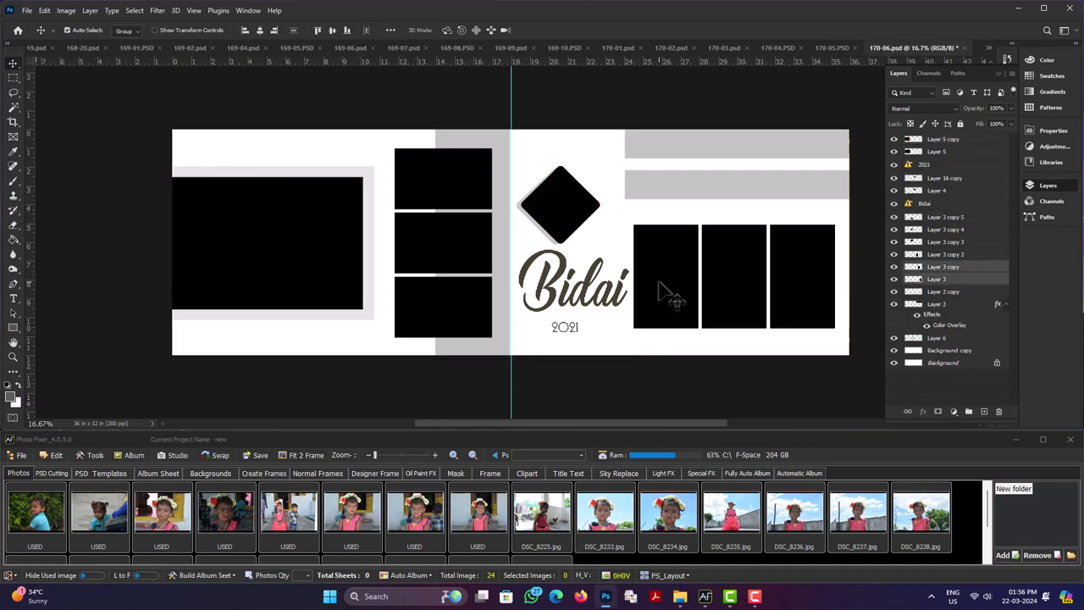
left_click(667, 294, "shift")
left_click(560, 212, "shift")
left_click(447, 261, "shift")
left_click(442, 313, "shift")
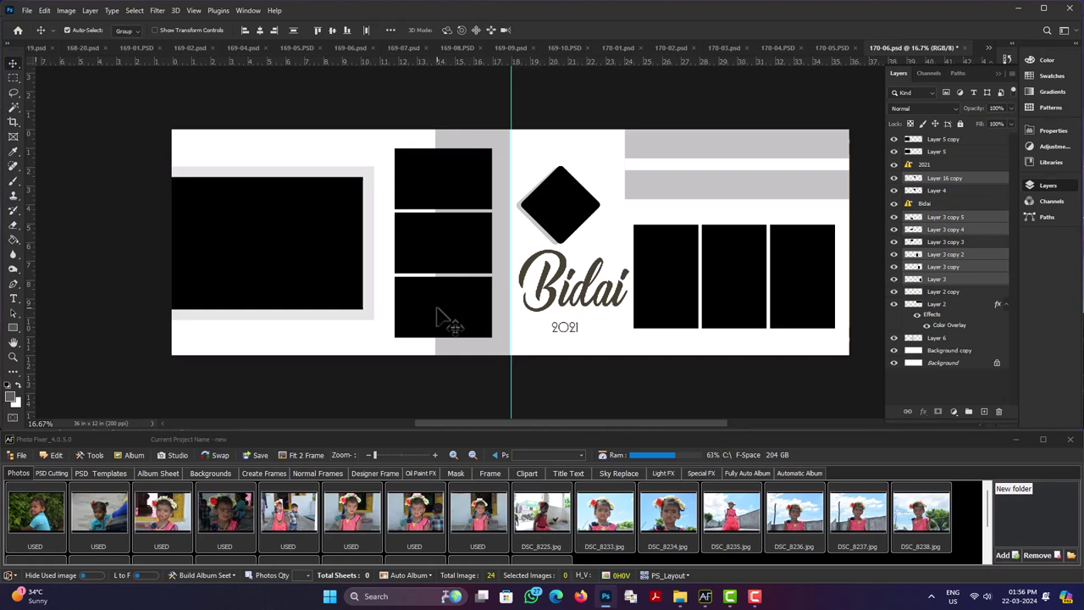
left_click(440, 193, "shift")
left_click(322, 242, "shift")
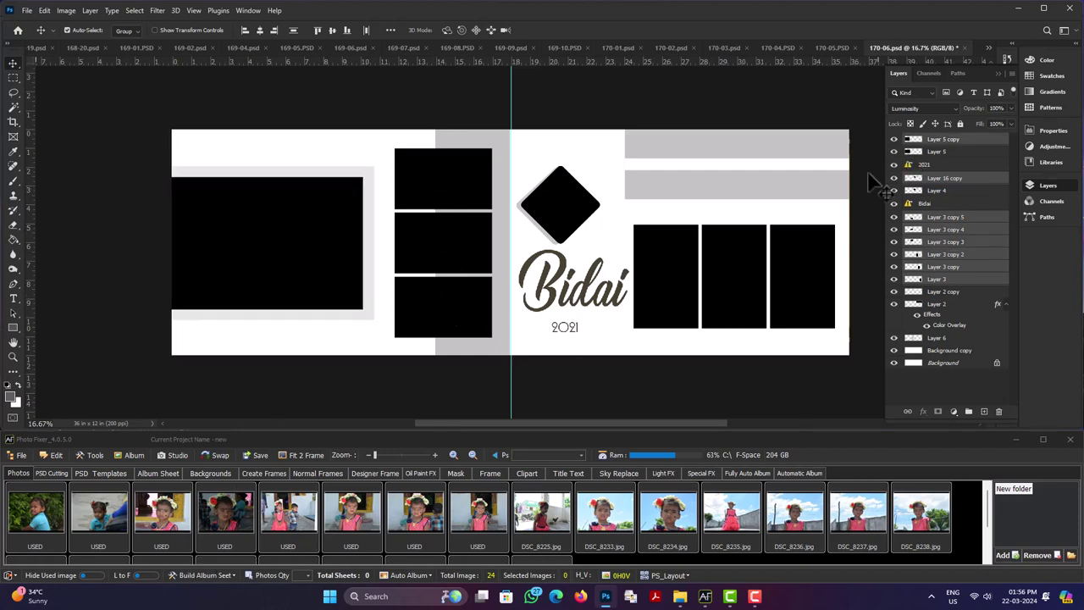
left_click(211, 582)
left_click(222, 550)
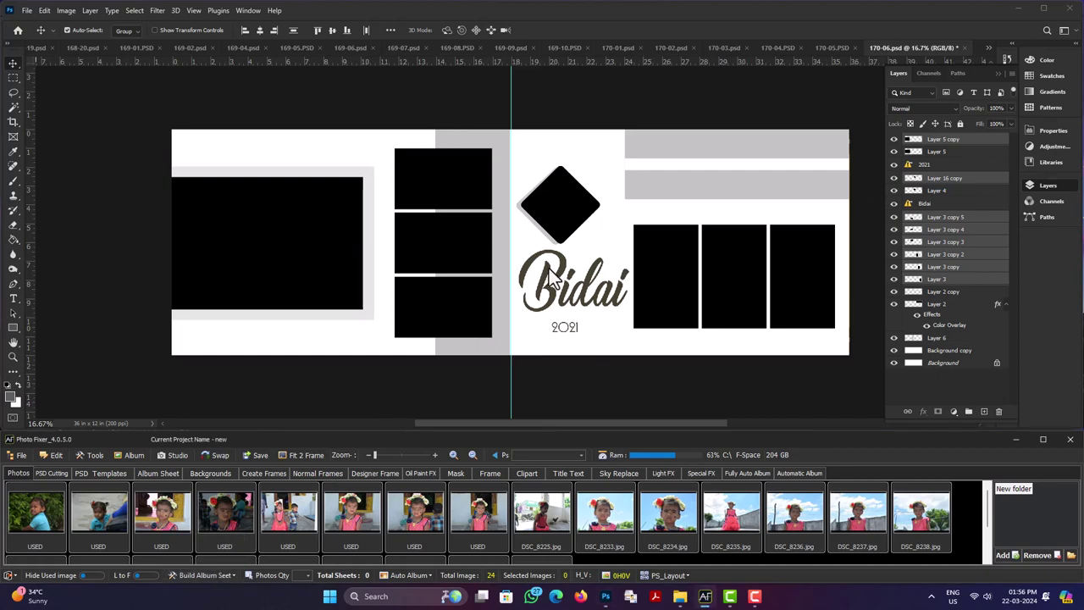
left_click(514, 307)
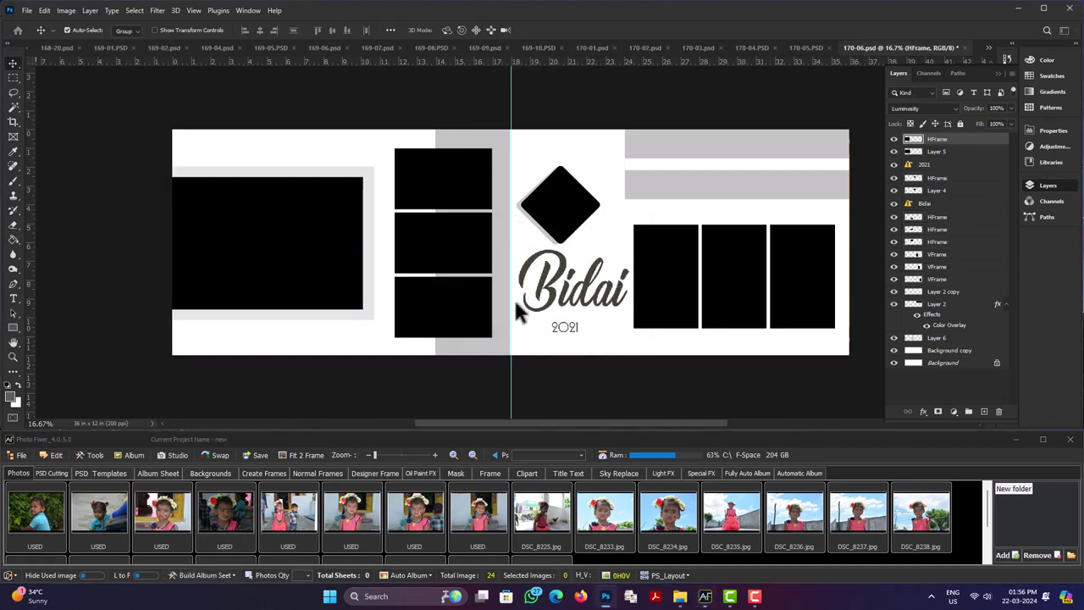
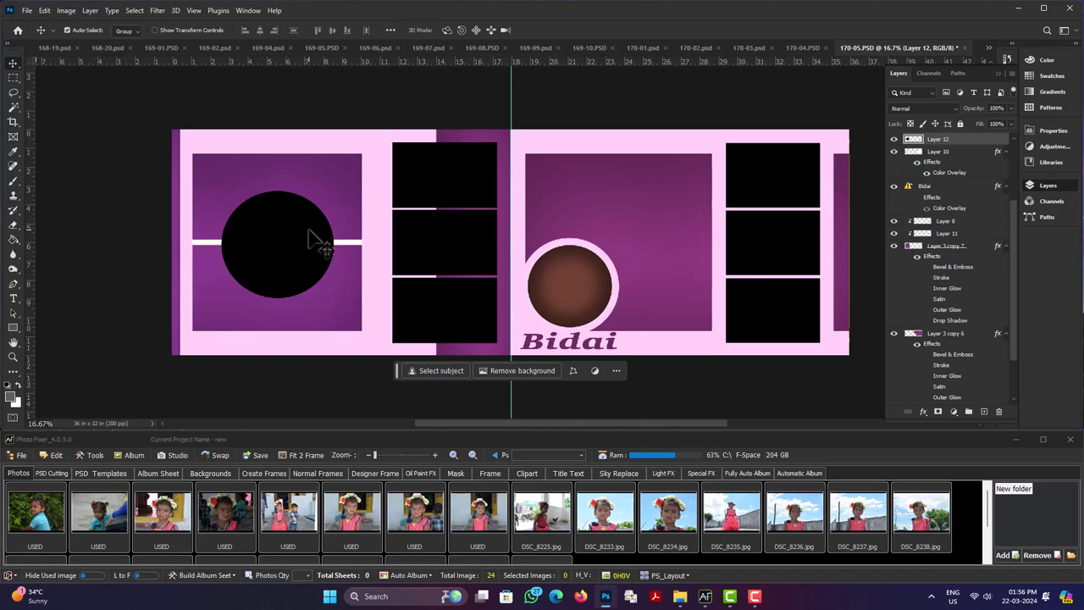
- Delete the black circle on Layer 12 that overlaps the two stacked purple panels in 170-05
key("Delete")
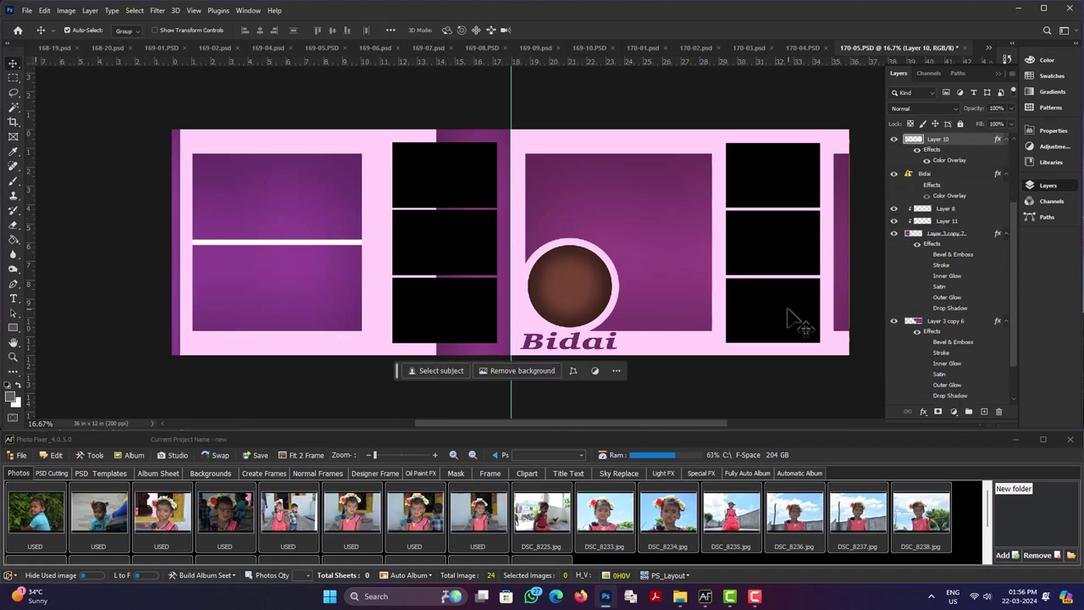
key("ctrl+z")
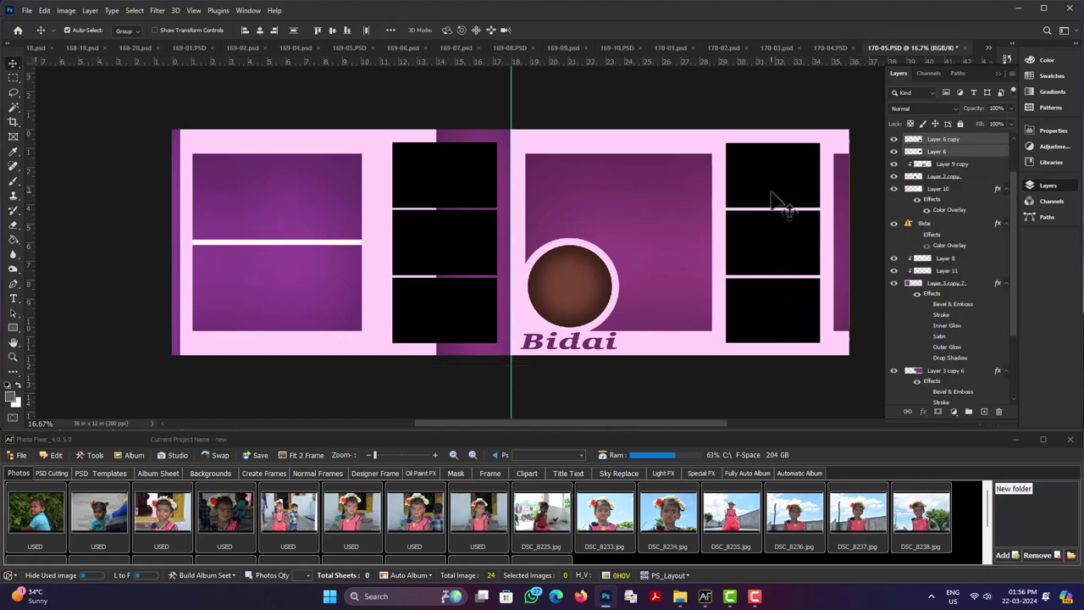
left_click_drag(771, 193, 729, 198)
key("ctrl+z")
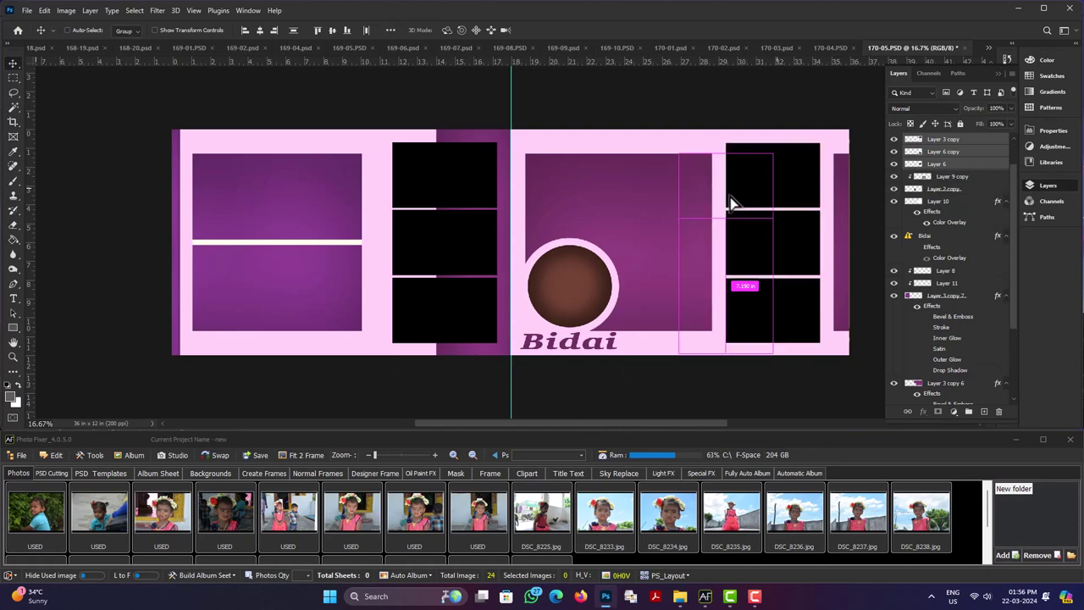
left_click(631, 229, "shift")
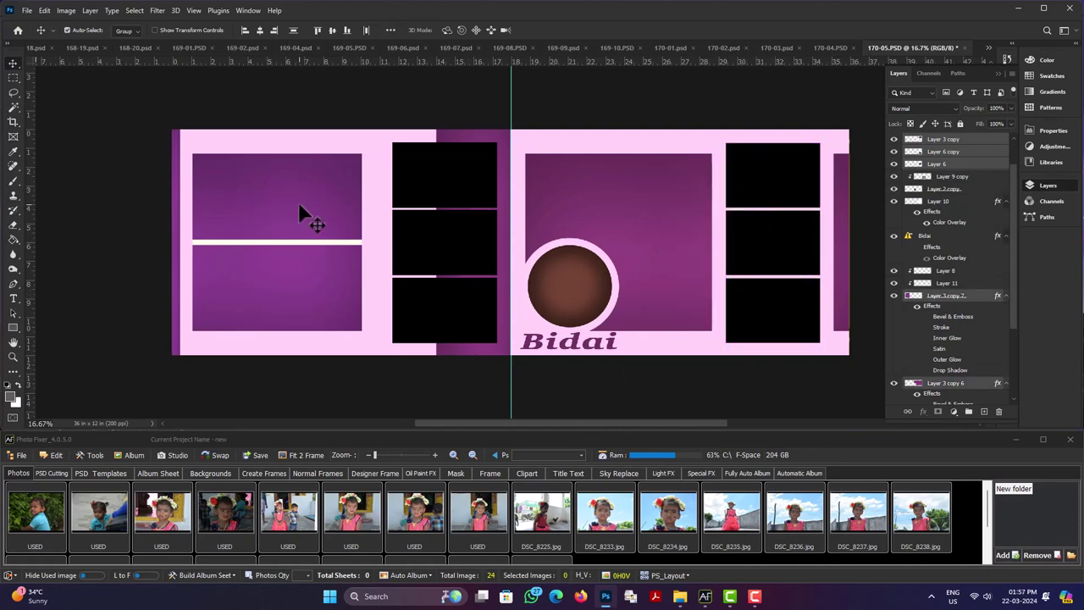
- Separate the large magenta panel beside the black frames from Layer 3 copy 6 onto its own layer with a rectangular selection
left_click(894, 383)
left_click(893, 383)
left_click(893, 383)
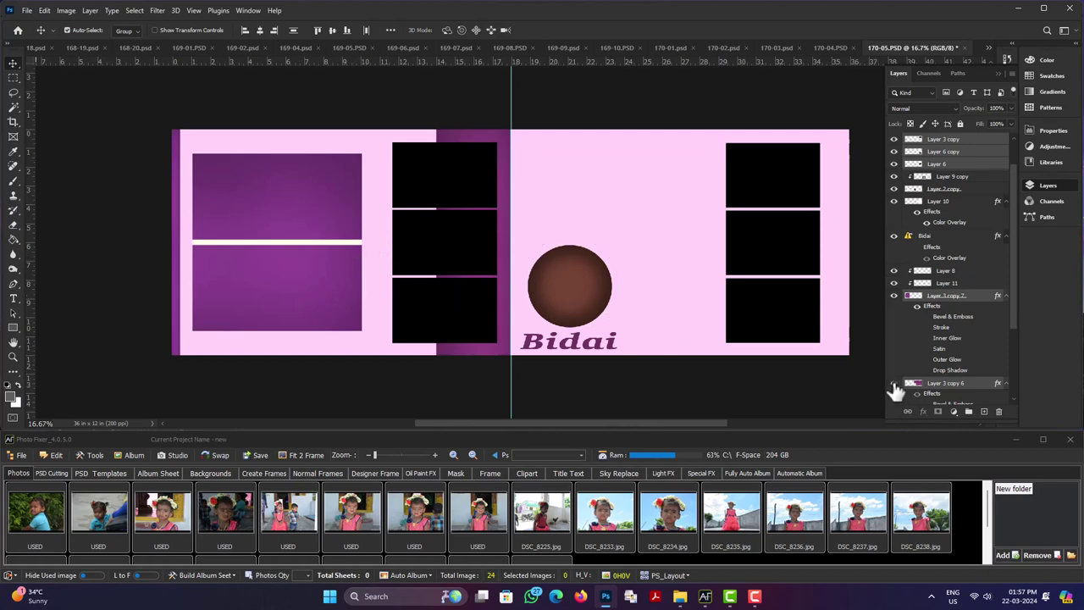
left_click(893, 384)
left_click(978, 390)
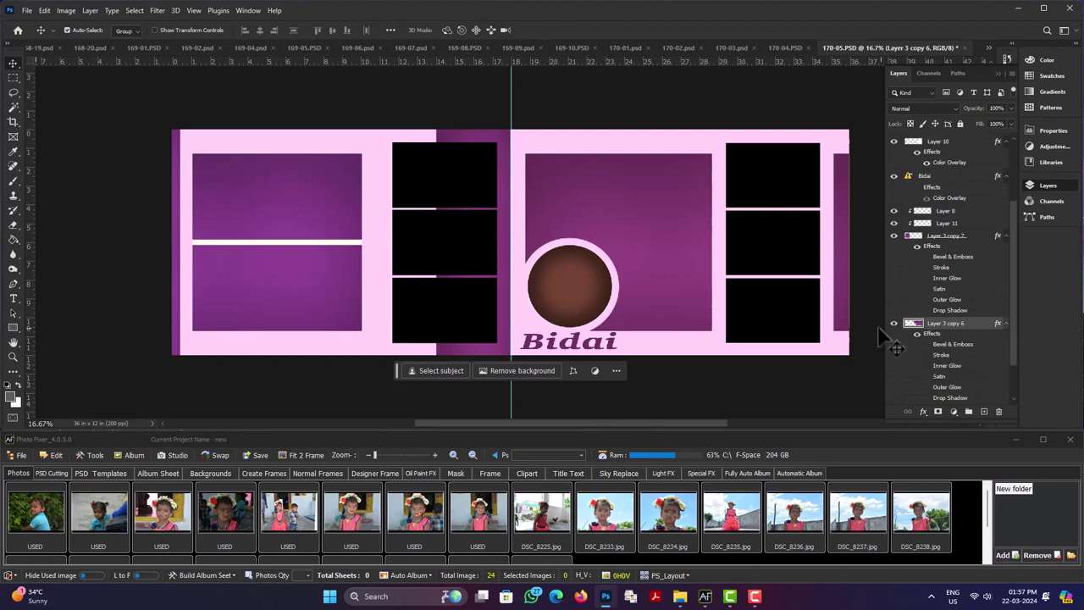
left_click(15, 79)
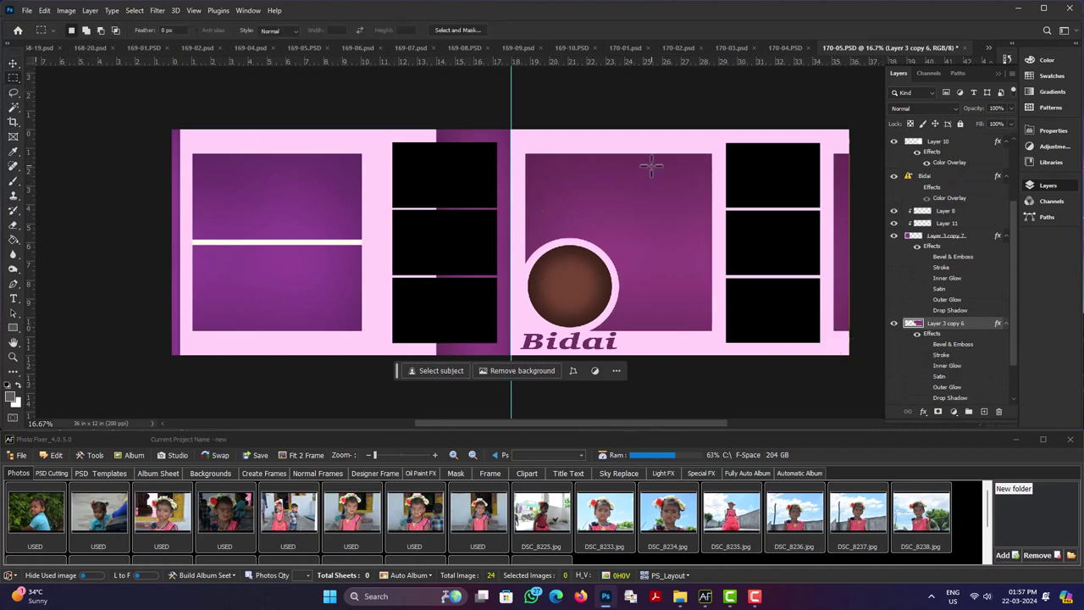
left_click_drag(525, 129, 713, 352)
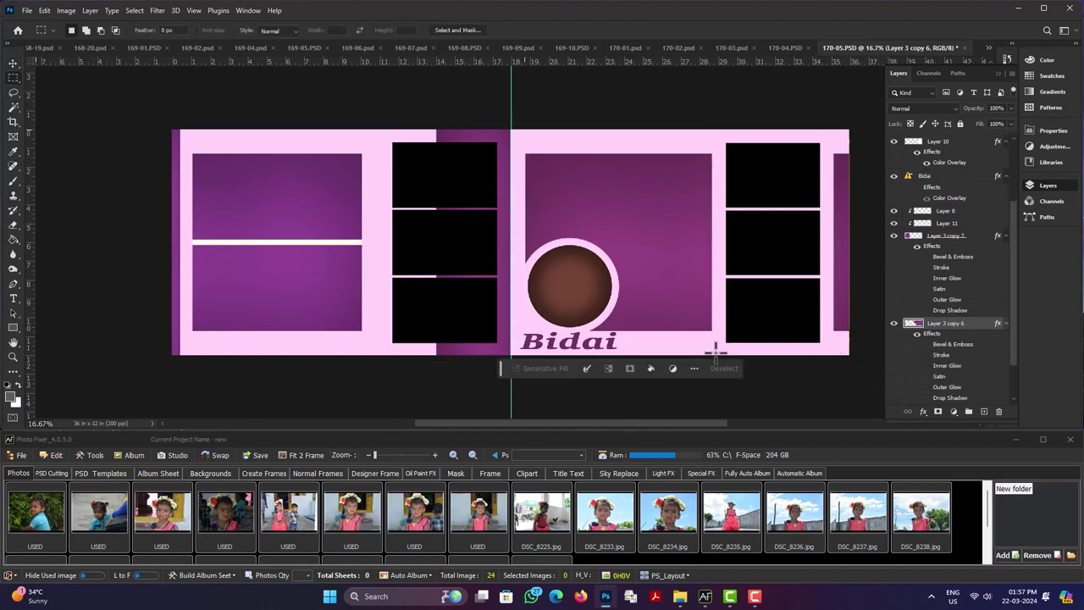
left_click(714, 349)
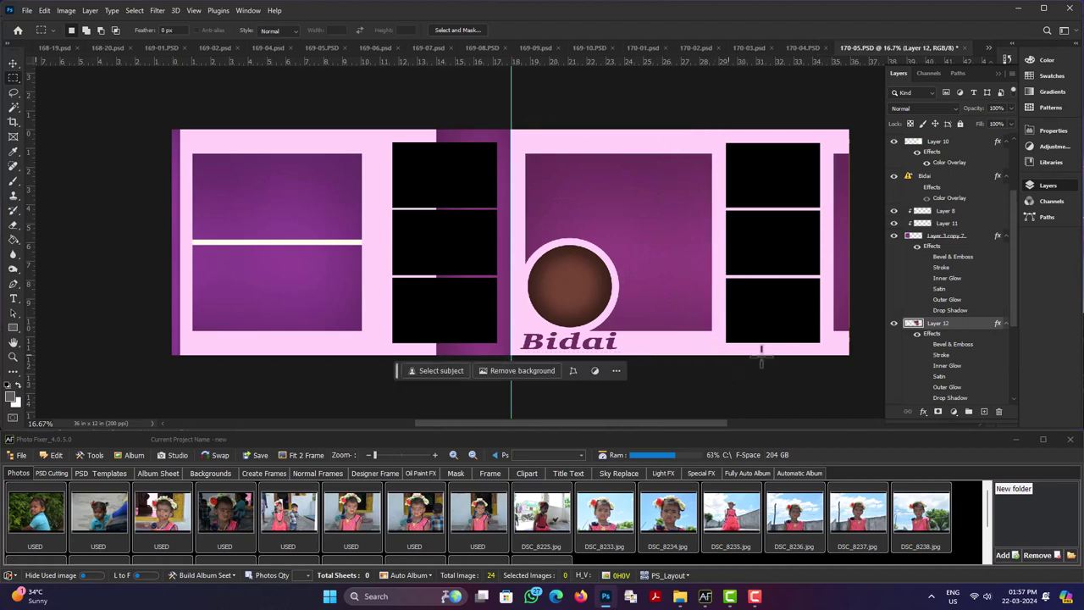
- Split the stacked purple panels' layer wherever the gap exceeds 0 pixels, and delete the pale divider bar between the two panels
left_click(17, 67)
left_click(305, 220)
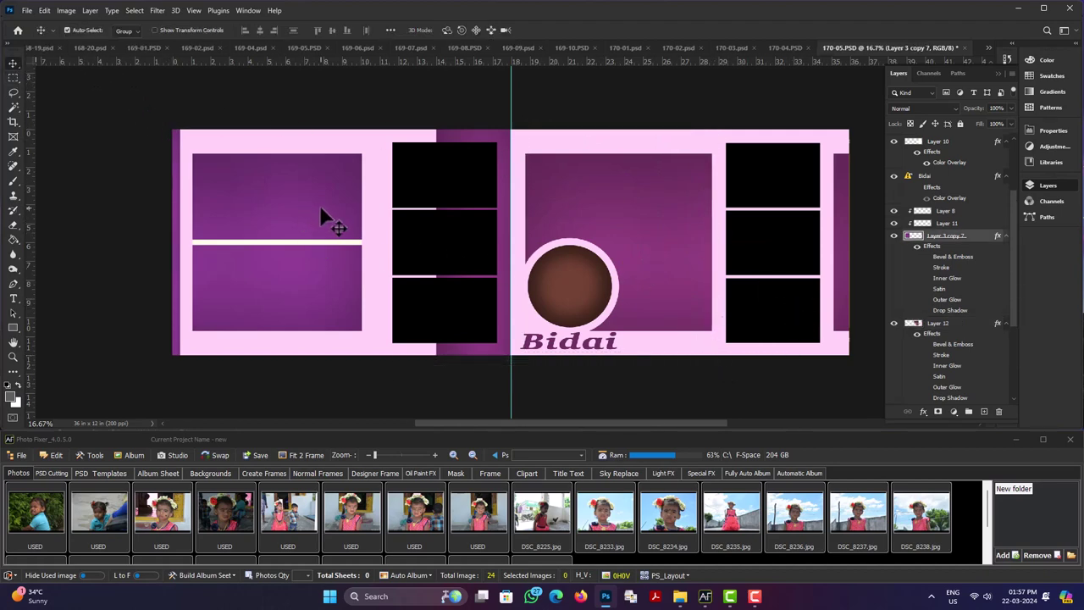
mouse_move(320, 208)
left_mouse_down()
mouse_move(334, 204)
mouse_move(312, 218)
mouse_move(312, 254)
mouse_move(346, 208)
mouse_move(318, 219)
left_mouse_up()
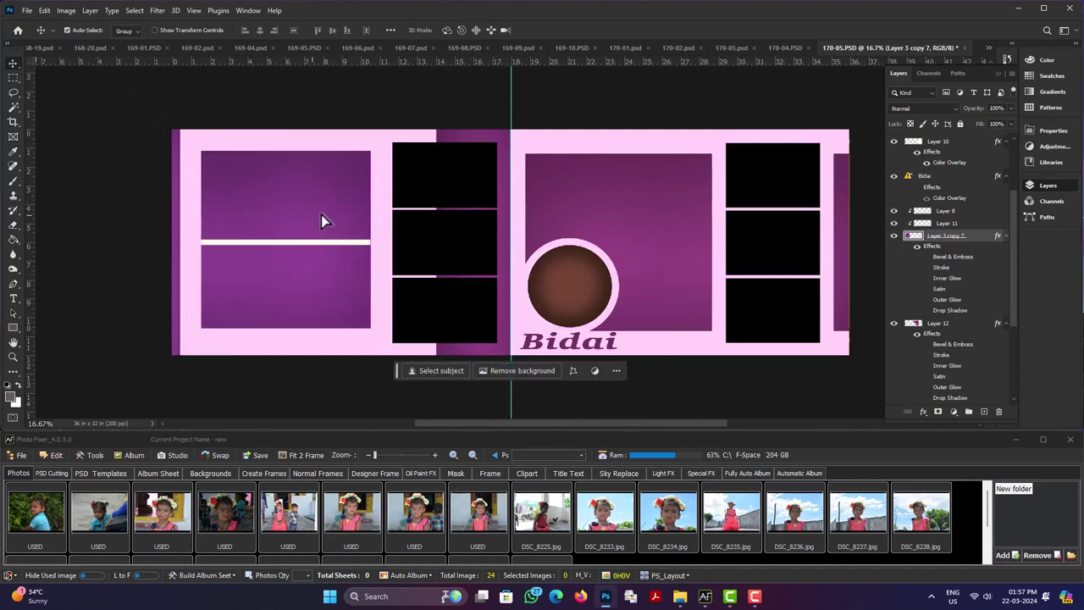
left_click(207, 576)
left_click(204, 552)
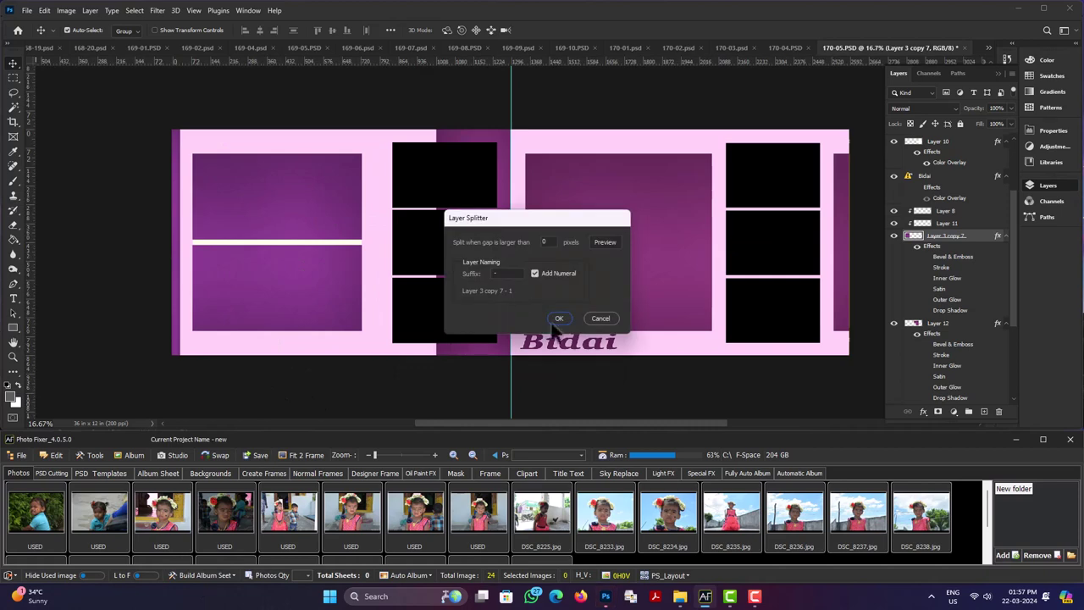
left_click(559, 314)
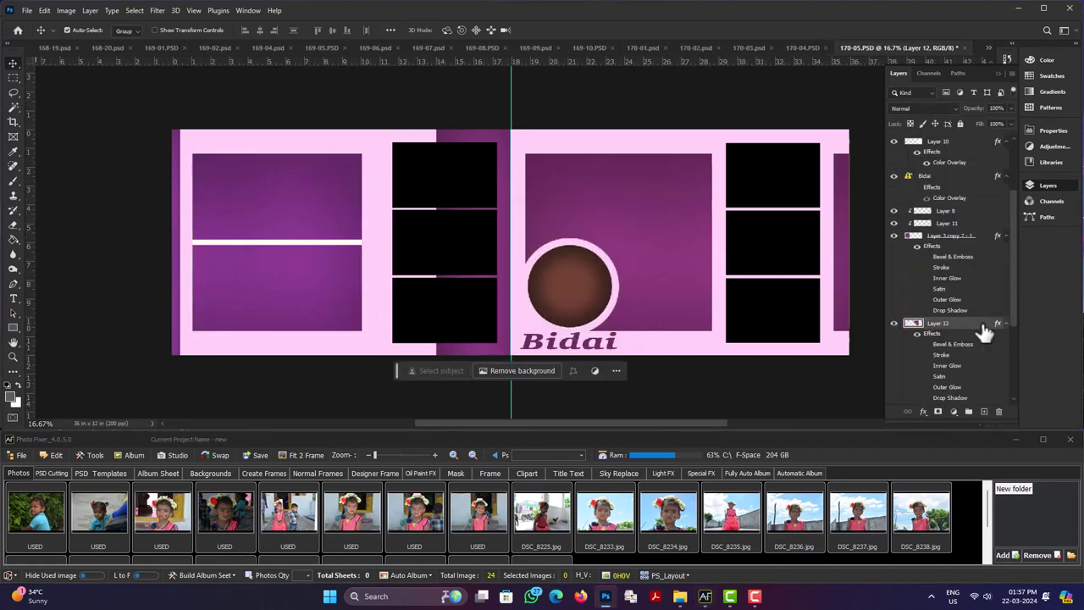
mouse_move(287, 248)
left_mouse_down()
mouse_move(309, 231)
mouse_move(302, 236)
left_mouse_up()
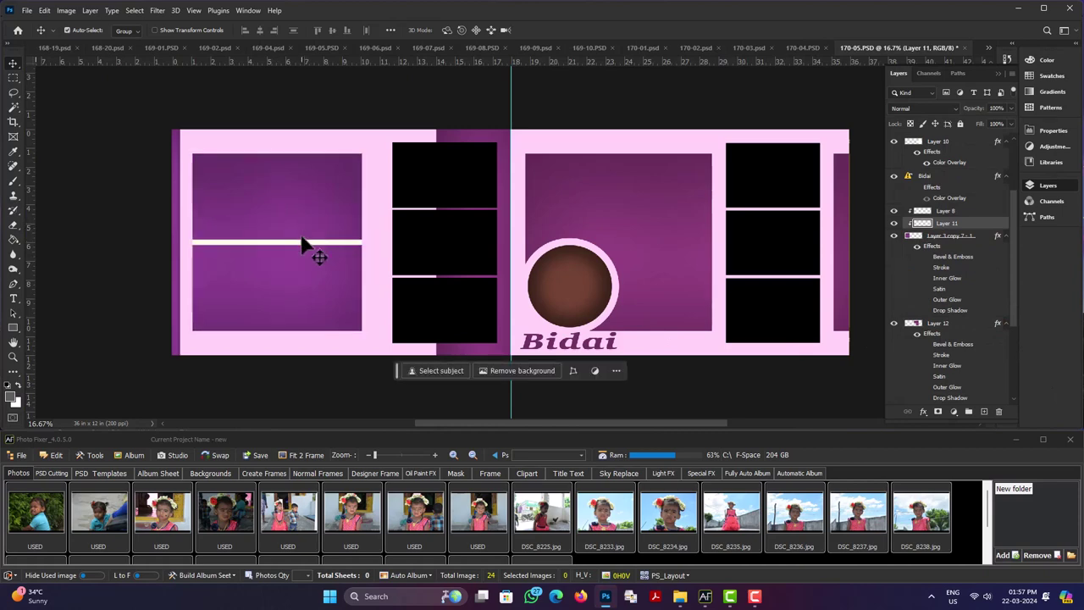
key("Delete")
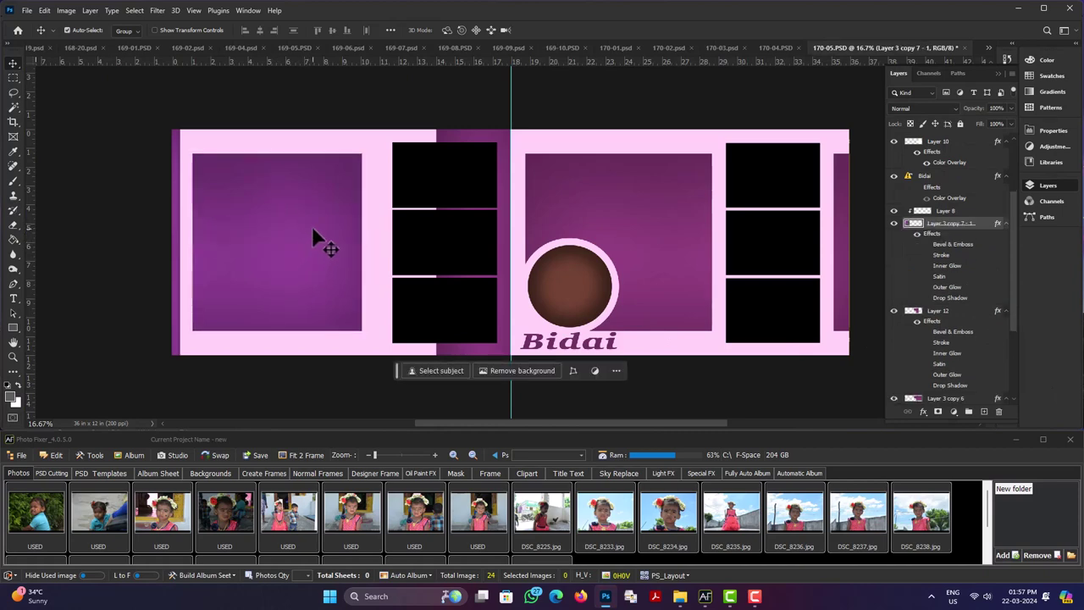
- Select the photo frames of 170-05, including the large purple and magenta panels, and create an auto album sheet
left_click(772, 208)
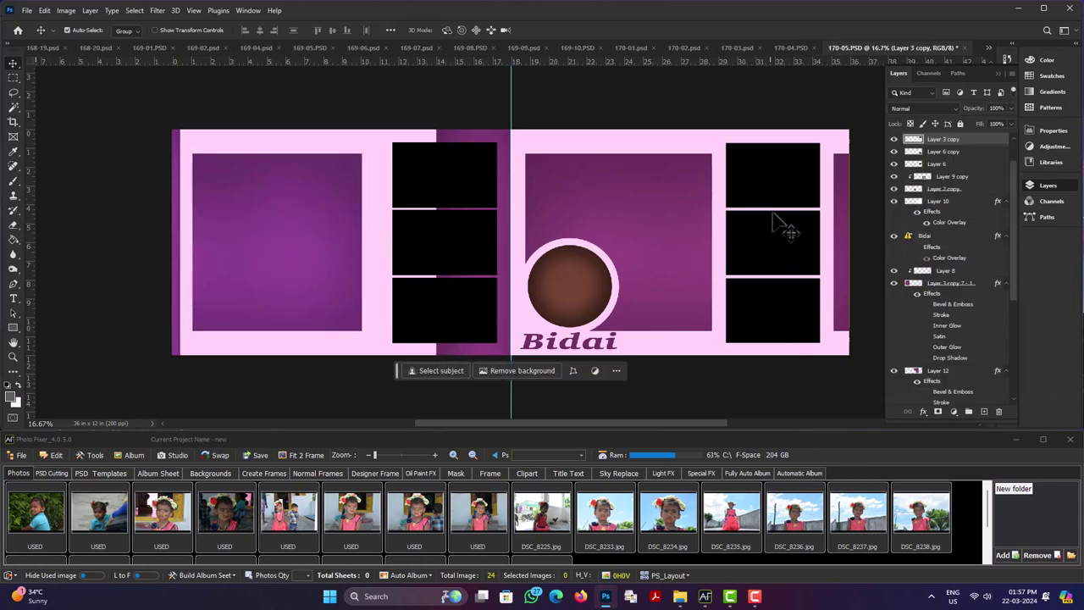
left_click(780, 281, "shift")
left_click(778, 302, "shift")
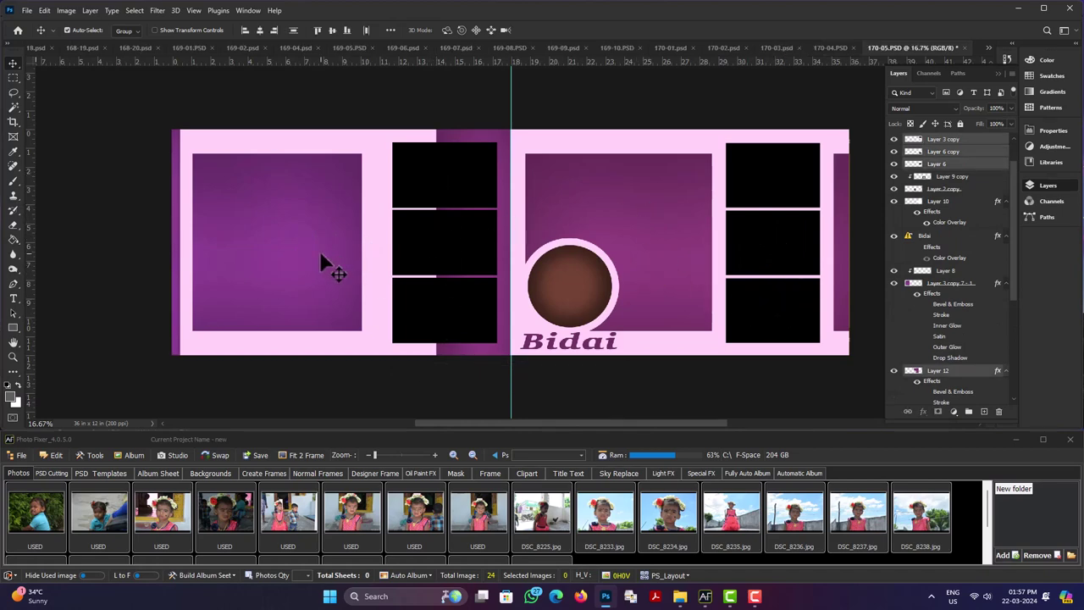
left_click(212, 575)
left_click(211, 539)
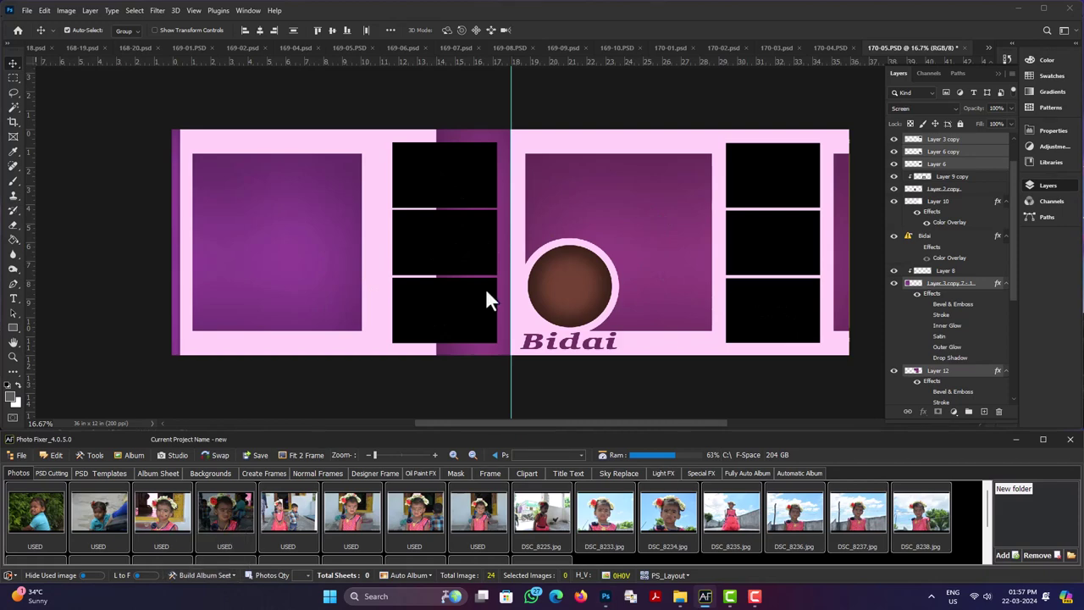
left_click(524, 304)
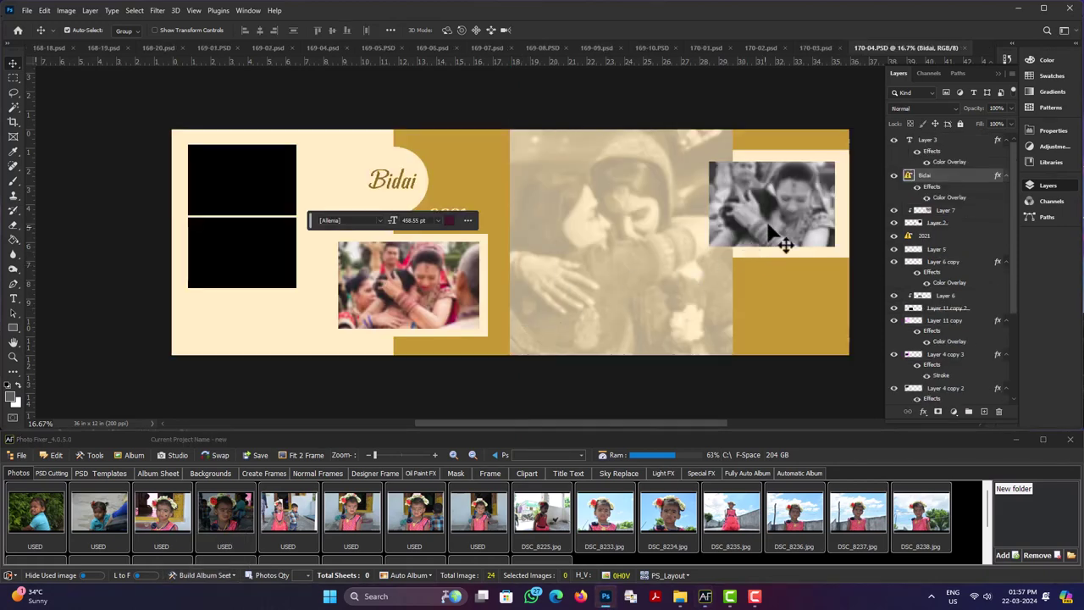
- Delete the greyscale photo, the large faded background photo and the colour photo below the 2021 text in 170-04
left_click(779, 212)
key("Delete")
left_click(625, 240)
key("Delete")
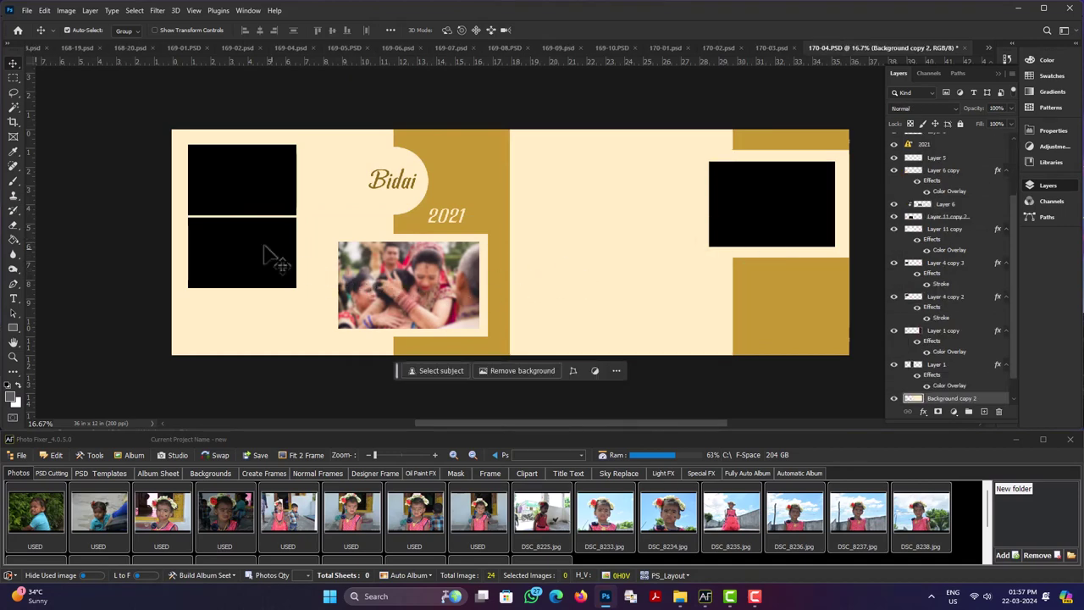
left_click(230, 233)
left_click(454, 288)
key("Delete")
- Select the four black frames and the Background copy 2 layer of 170-04 and create an auto album sheet
left_click(745, 213)
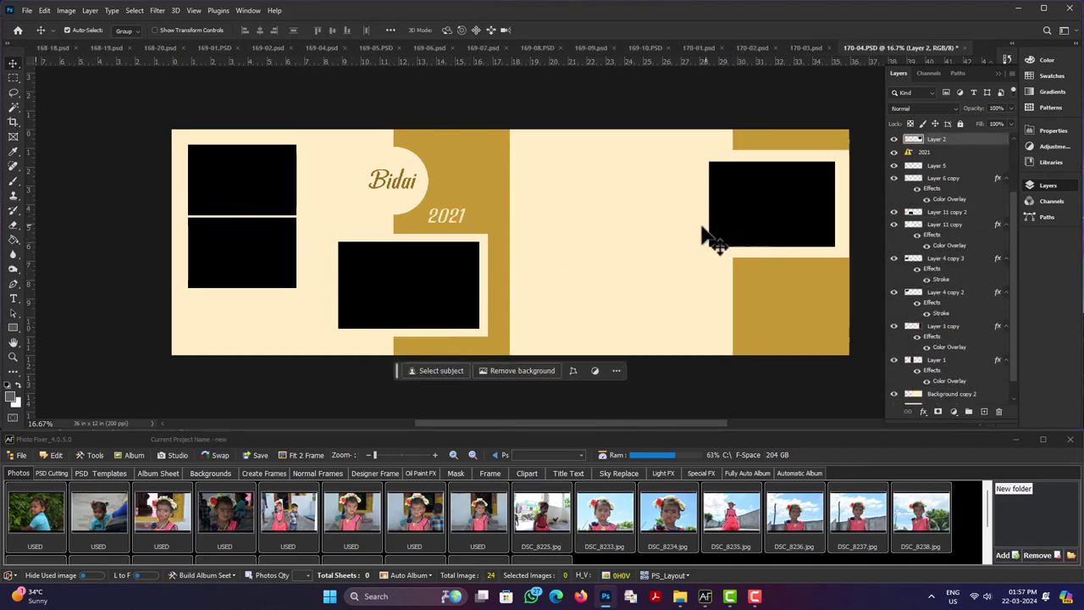
left_click(580, 252, "shift")
left_click(372, 284, "shift")
left_click(269, 247, "shift")
left_click(255, 189, "shift")
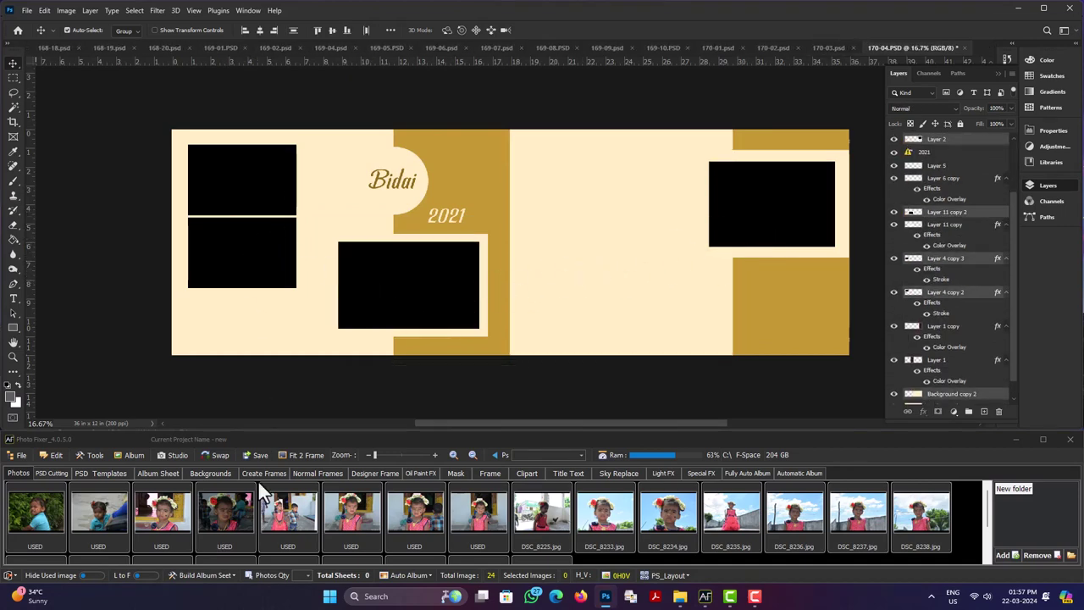
left_click(210, 575)
left_click(214, 533)
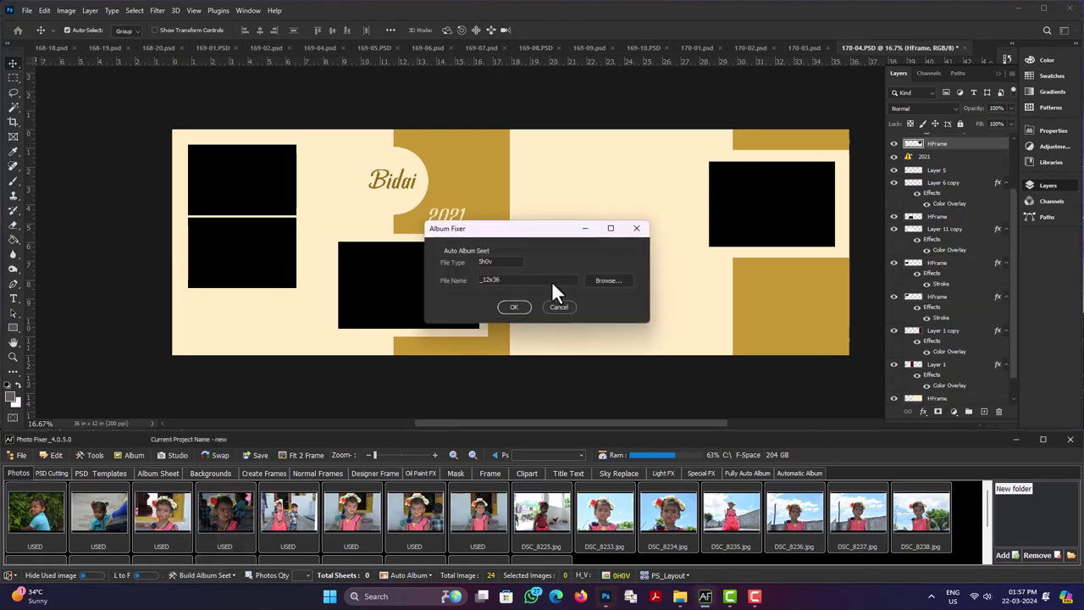
left_click(513, 307)
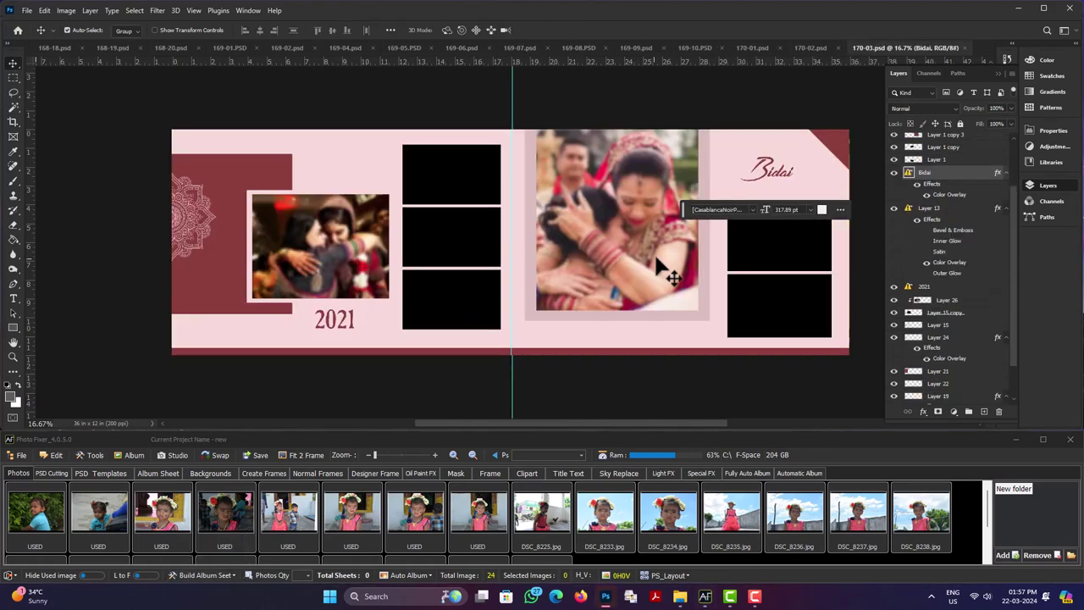
- Delete the photos in the two large frames of 170-03 and create an auto album sheet from its seven frames
left_click(364, 252)
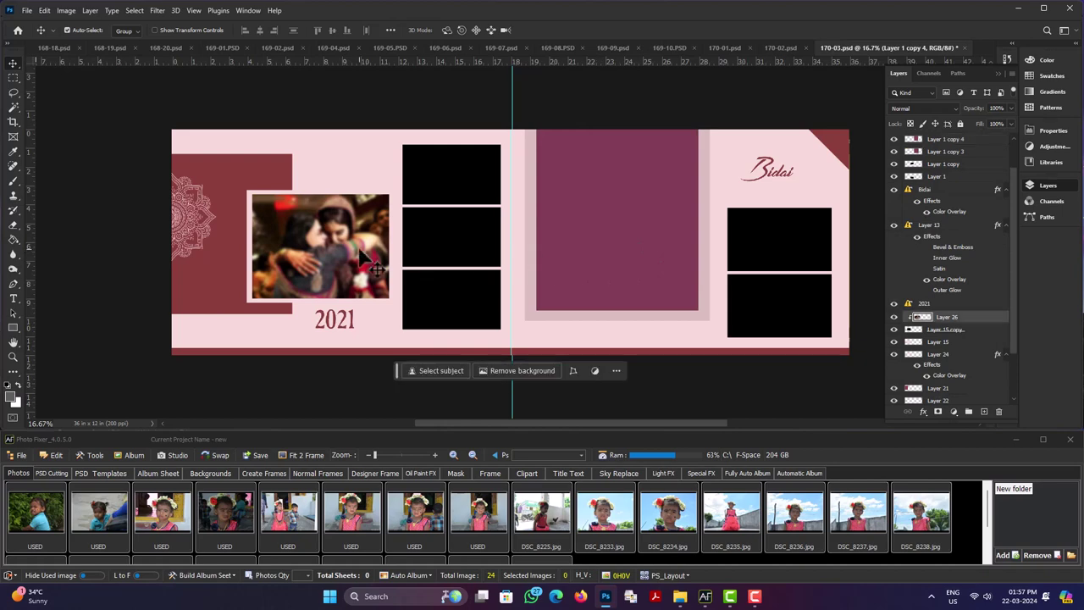
key("Delete")
left_click(779, 296)
left_click(745, 254, "shift")
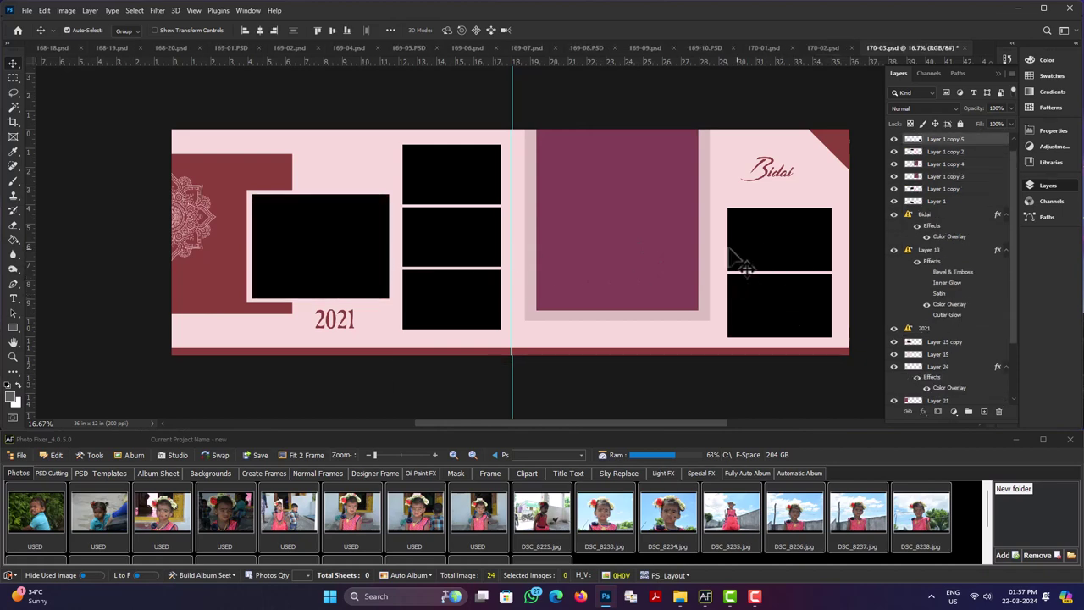
left_click(580, 236, "shift")
left_click(453, 298, "shift")
left_click(449, 238, "shift")
left_click(448, 199, "shift")
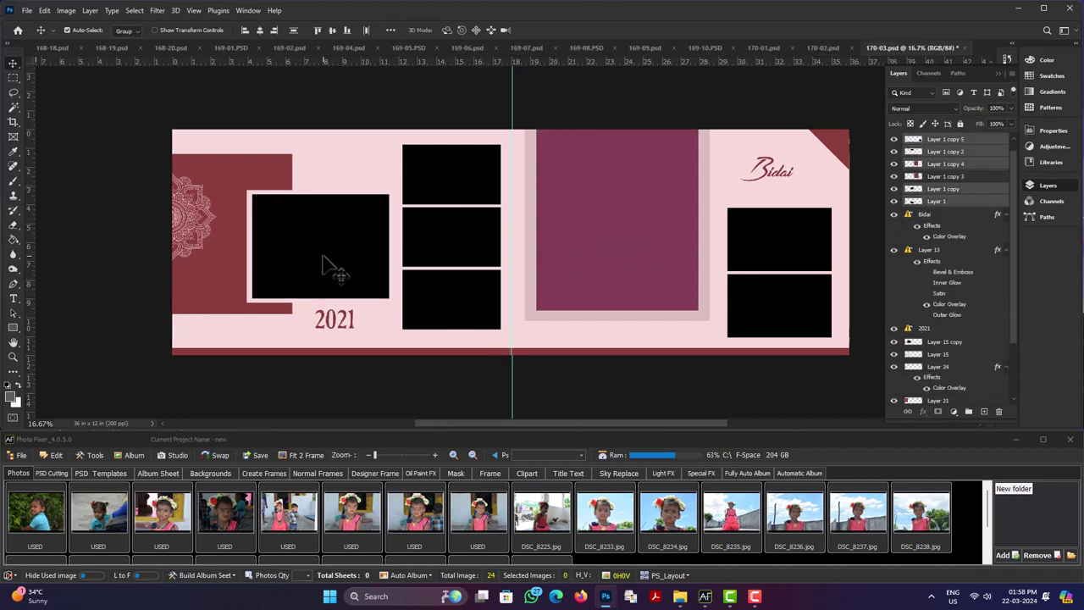
left_click(328, 267, "shift")
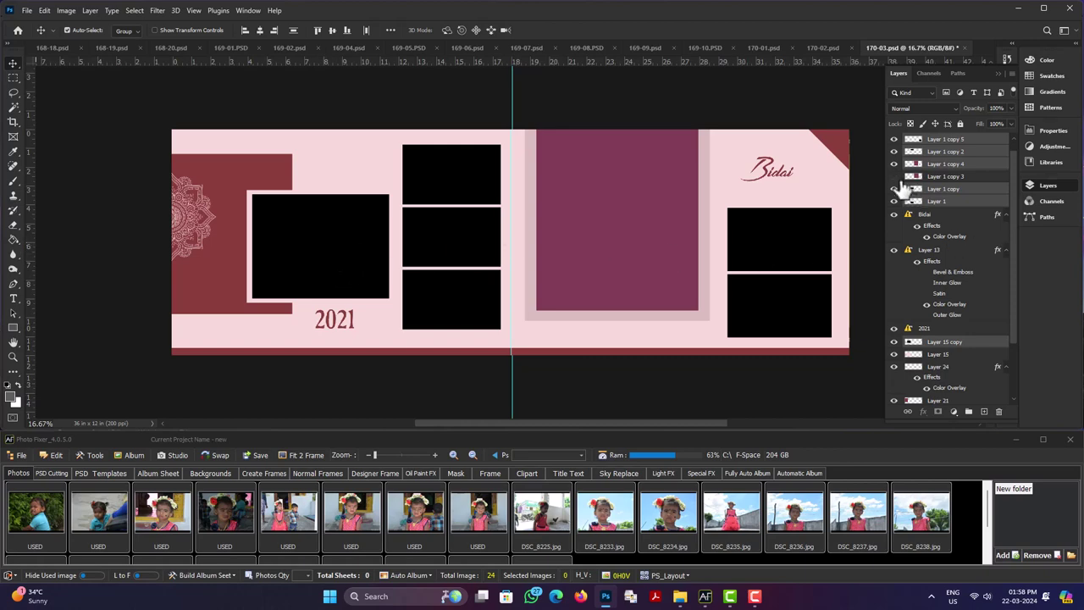
left_click(223, 574)
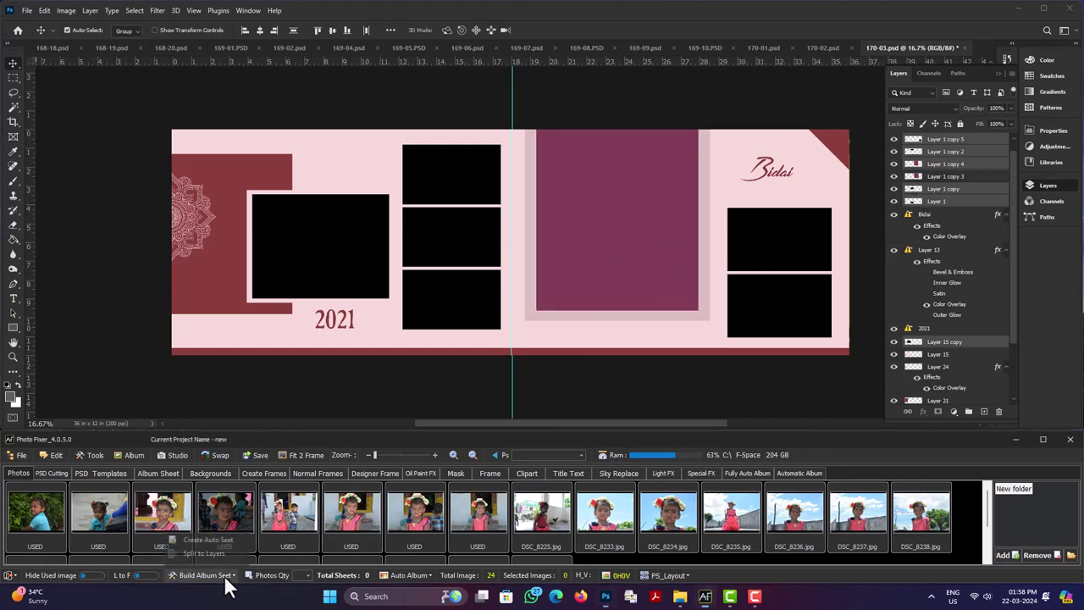
left_click(221, 540)
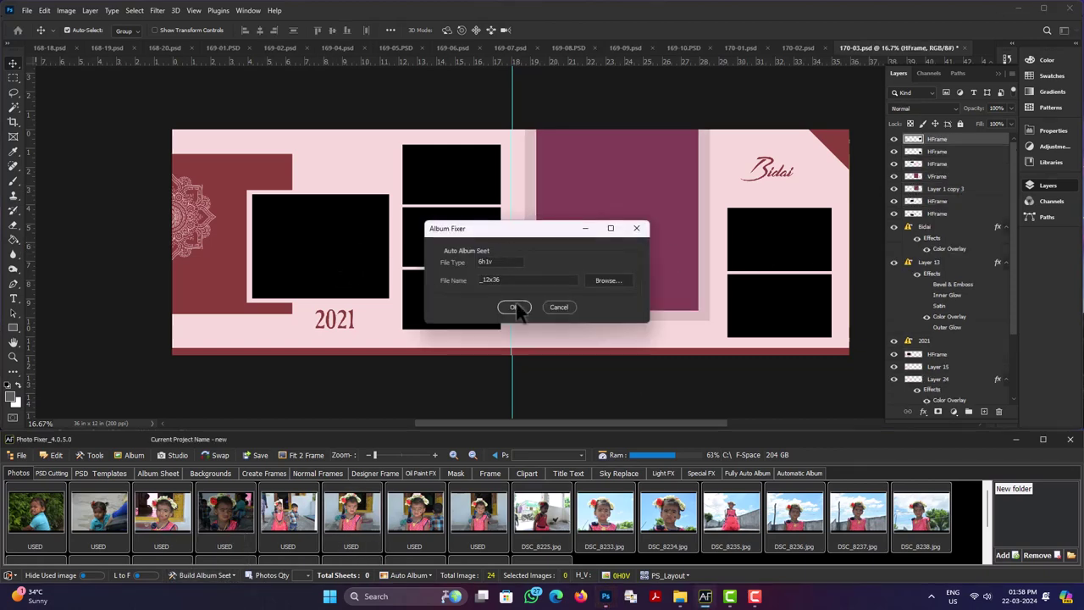
left_click(515, 308)
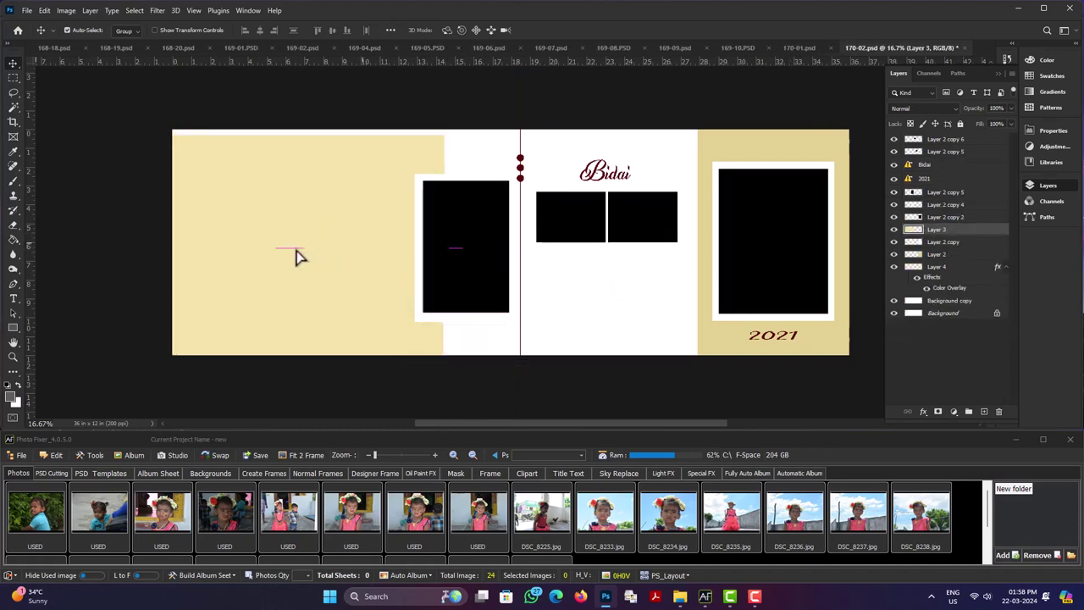
left_click(574, 218, "shift")
left_click(454, 222, "shift")
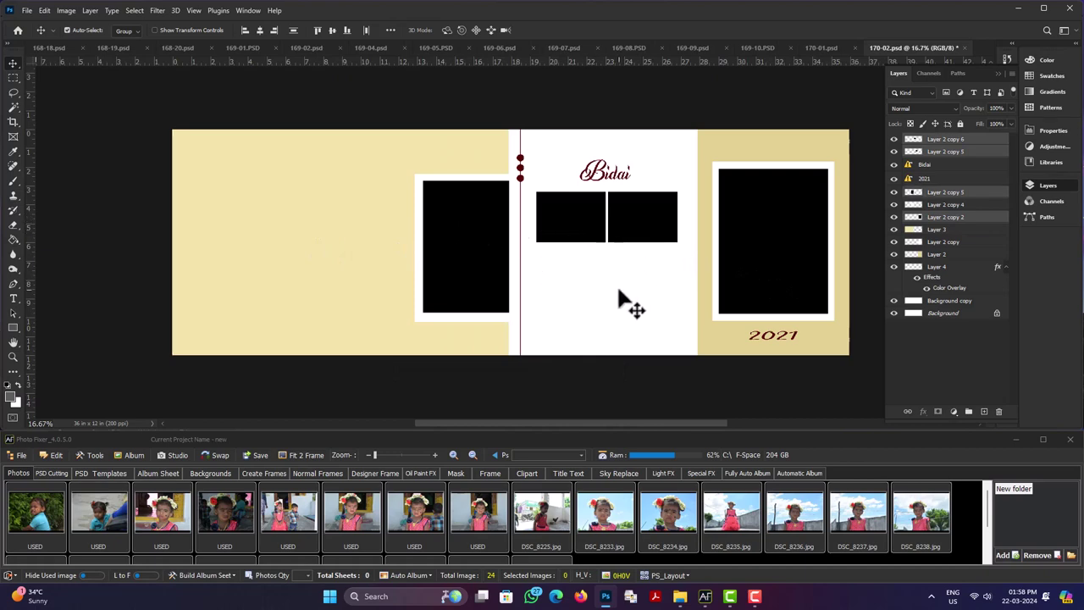
left_click_drag(619, 290, 598, 280)
left_click_drag(647, 233, 592, 298)
key("ctrl+z")
- Duplicate a small black frame of 170-02 below the pair under the Bidai title and enlarge it to about 8.28 x 4.73 in
left_click_drag(635, 212, 692, 316)
key("ctrl+t")
left_click_drag(549, 296, 528, 295)
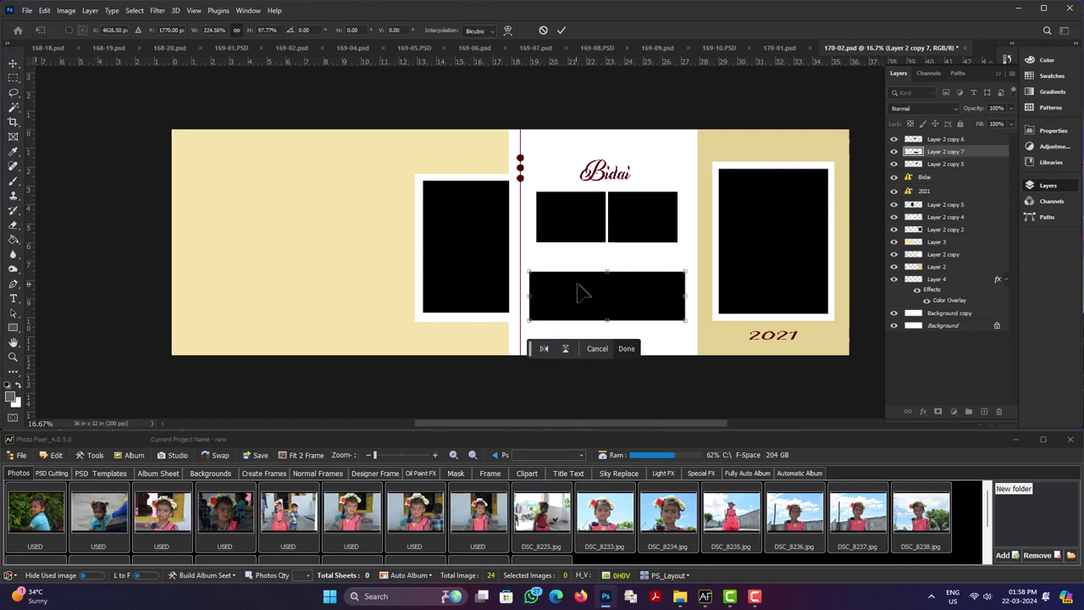
left_click_drag(616, 271, 611, 249)
left_click_drag(612, 320, 615, 343)
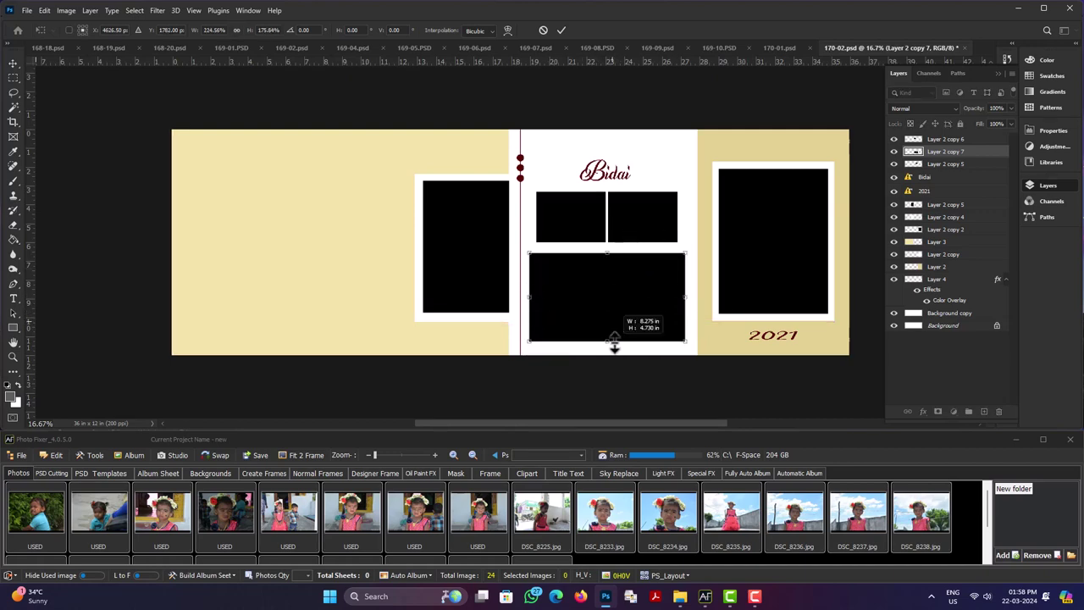
key("Return")
- Select the six frames of 170-02, including the new wide one and the beige Layer 3 panel, and create an auto album sheet
left_click(772, 243)
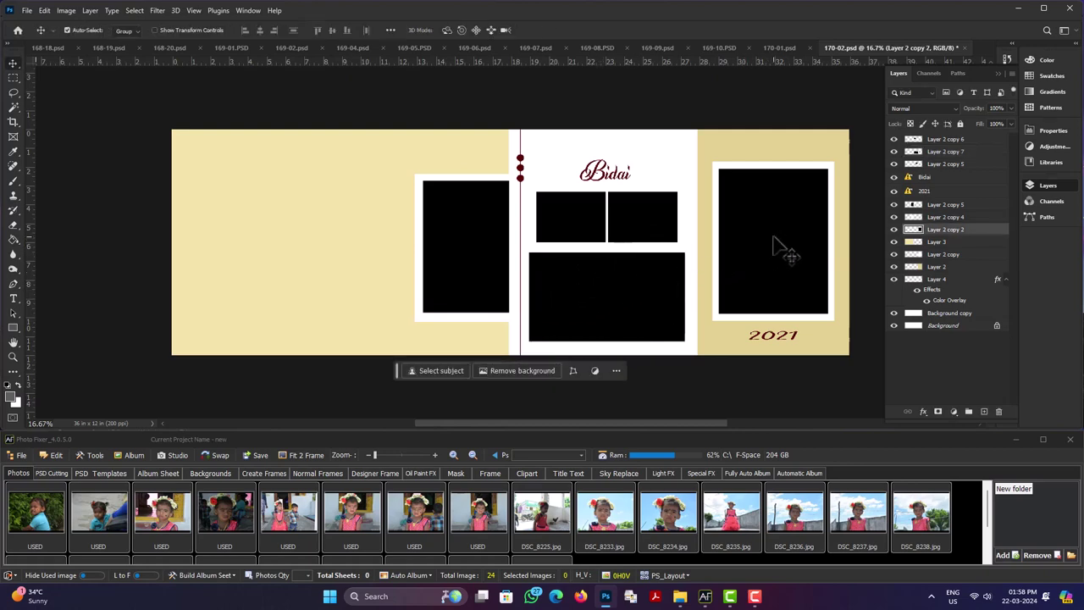
left_click(648, 289, "shift")
left_click(638, 215, "shift")
left_click(569, 221, "shift")
left_click(480, 251, "shift")
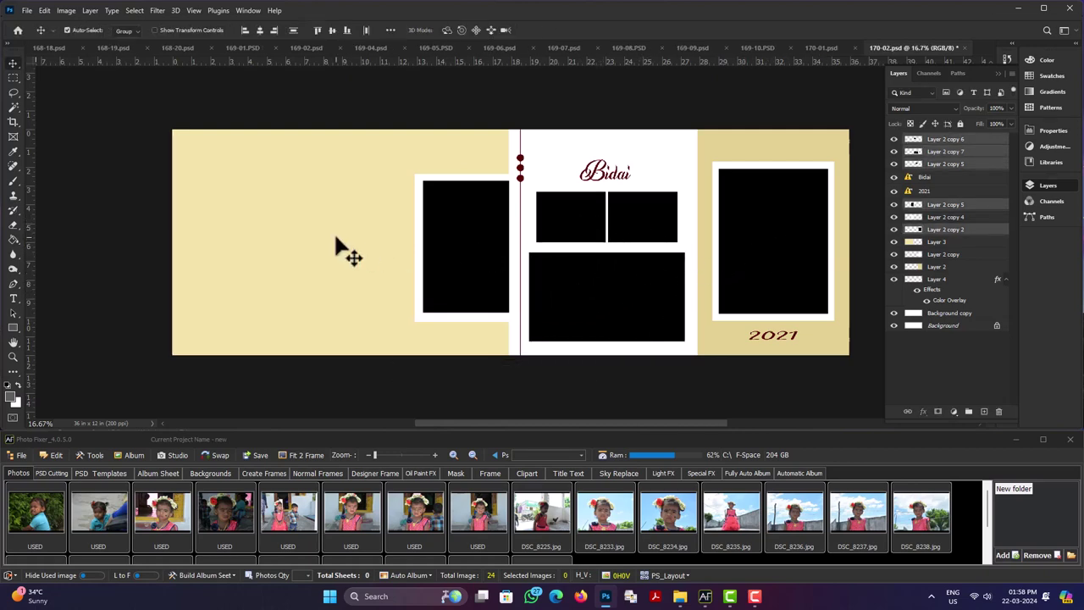
left_click(333, 237, "shift")
left_click(205, 574)
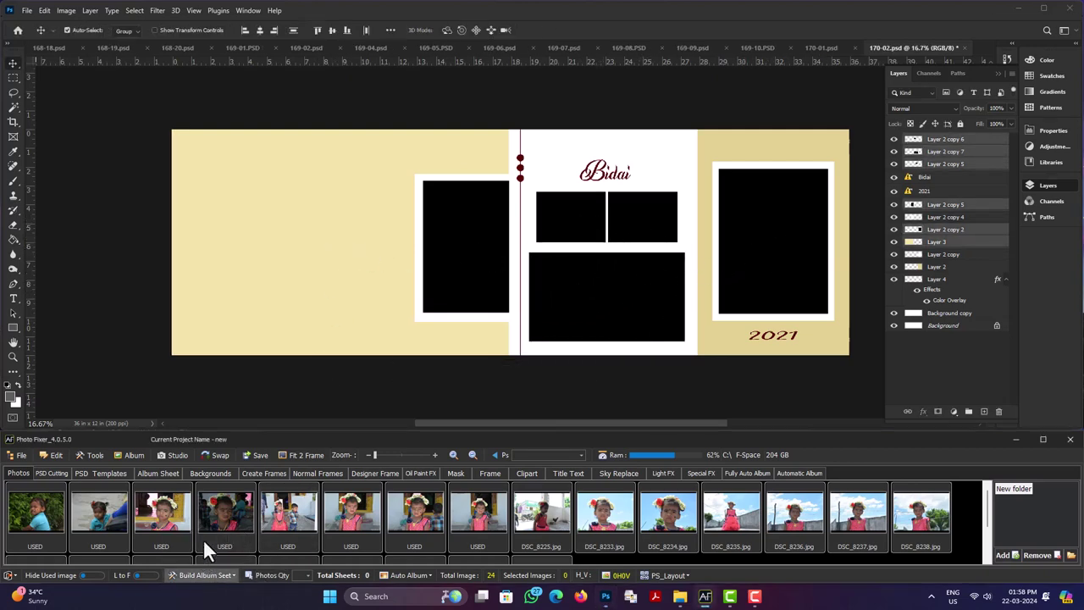
left_click(204, 539)
left_click(516, 308)
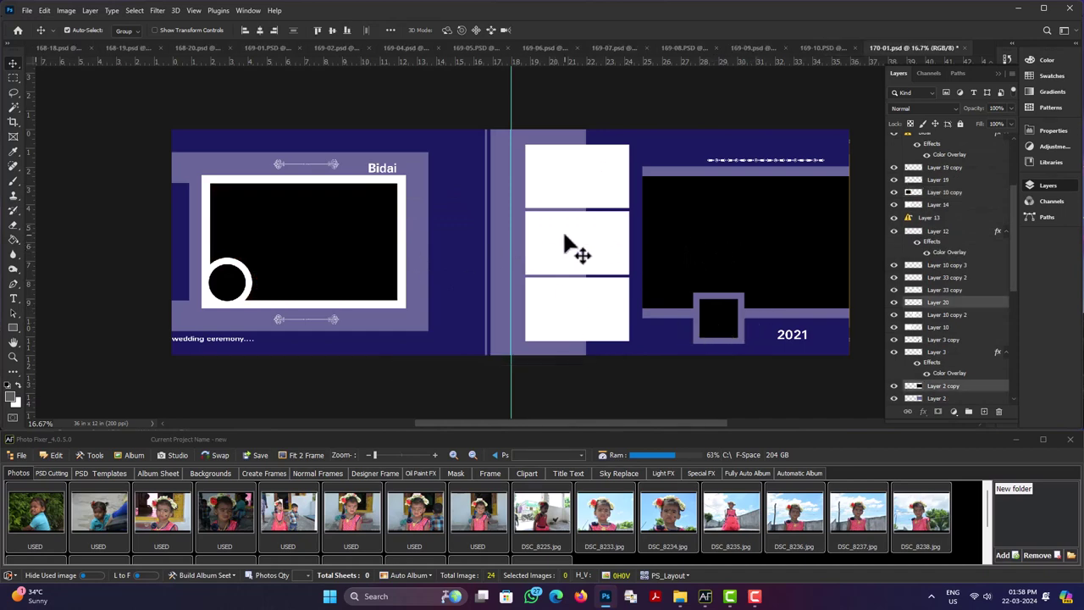
- Create a 12x36 auto album sheet from the selected frames of 170-01
left_click(208, 576)
left_click(226, 541)
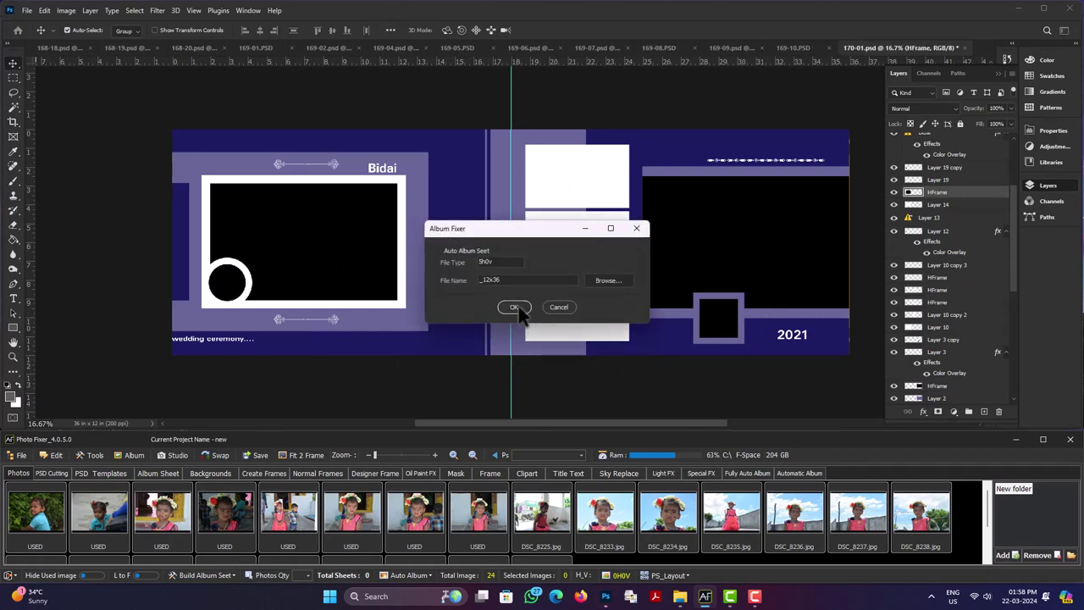
left_click(514, 307)
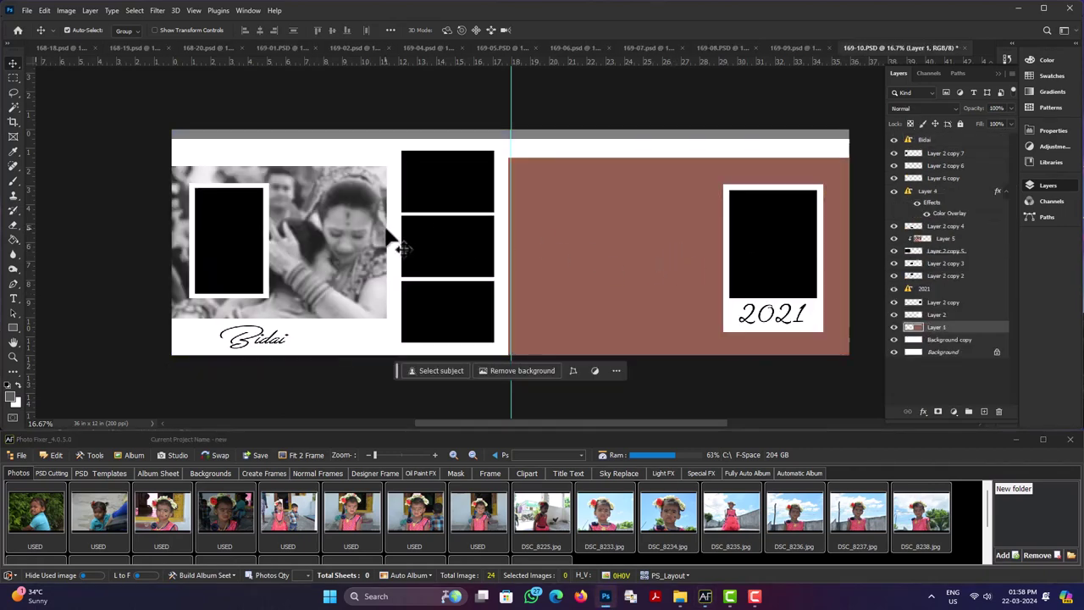
- Delete the large photo above the Bidai title of 169-10 and create an auto album sheet from its six black frames and the brown panel
left_click(360, 237)
key("Delete")
left_click(672, 252)
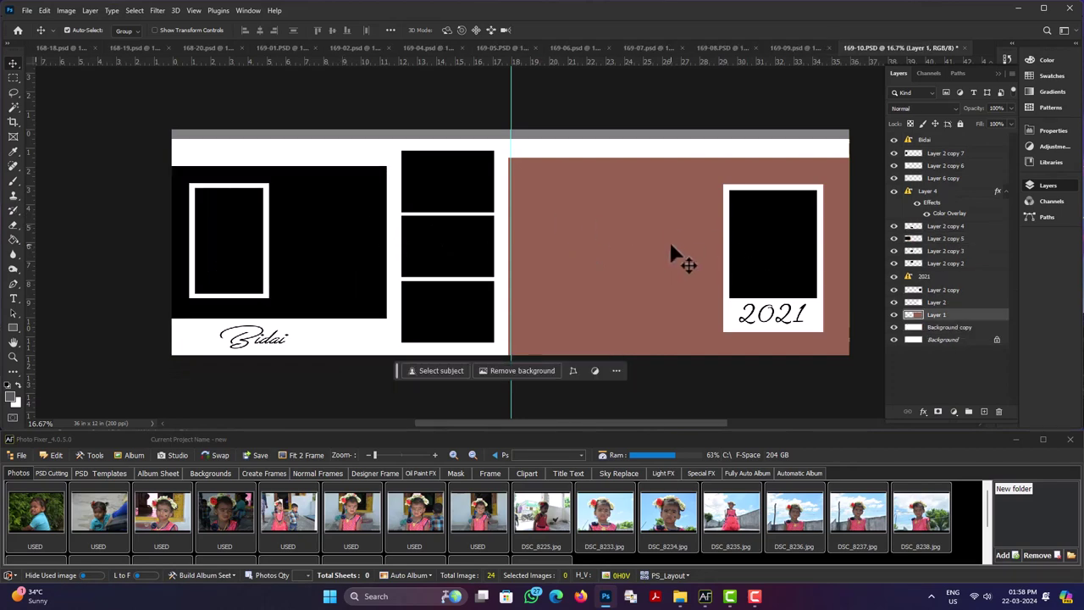
left_click(781, 259, "shift")
left_click(447, 295, "shift")
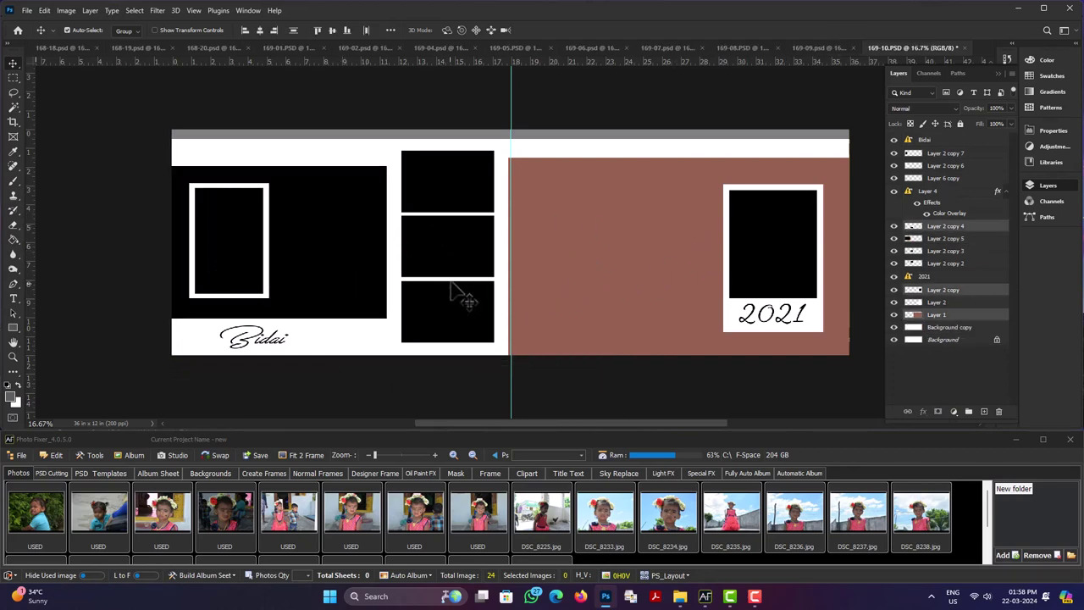
left_click(458, 246, "shift")
left_click(465, 198, "shift")
left_click(332, 261, "shift")
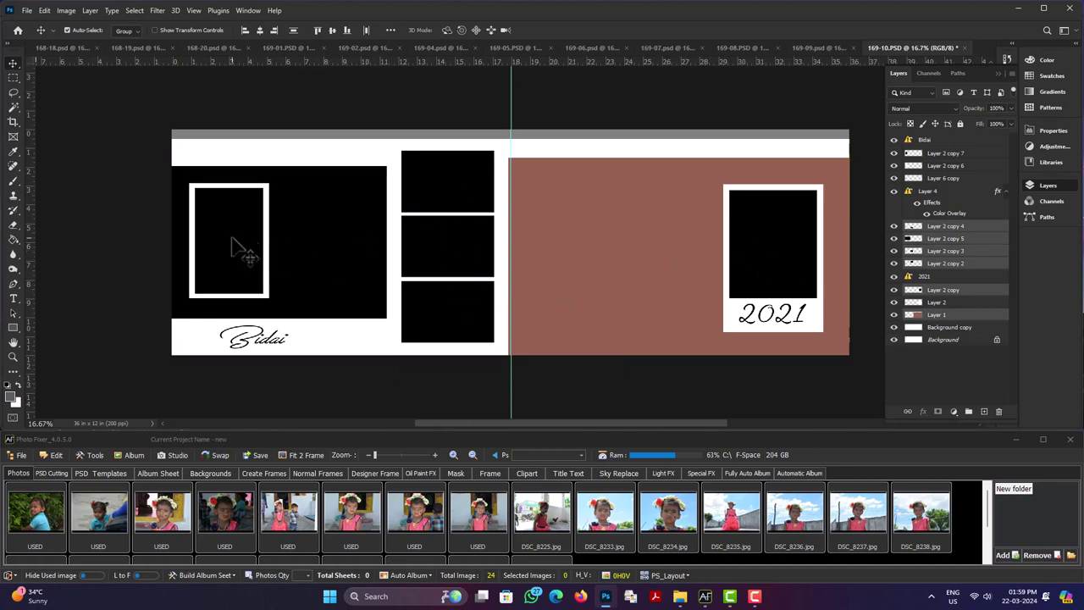
left_click(234, 240, "shift")
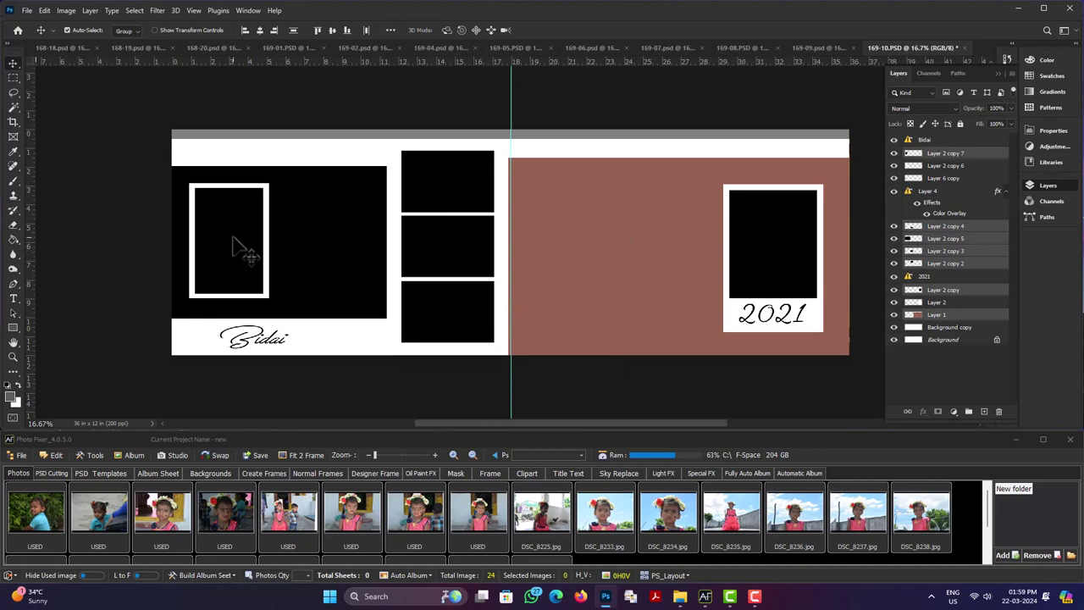
left_click(219, 578)
left_click(213, 552)
left_click(513, 309)
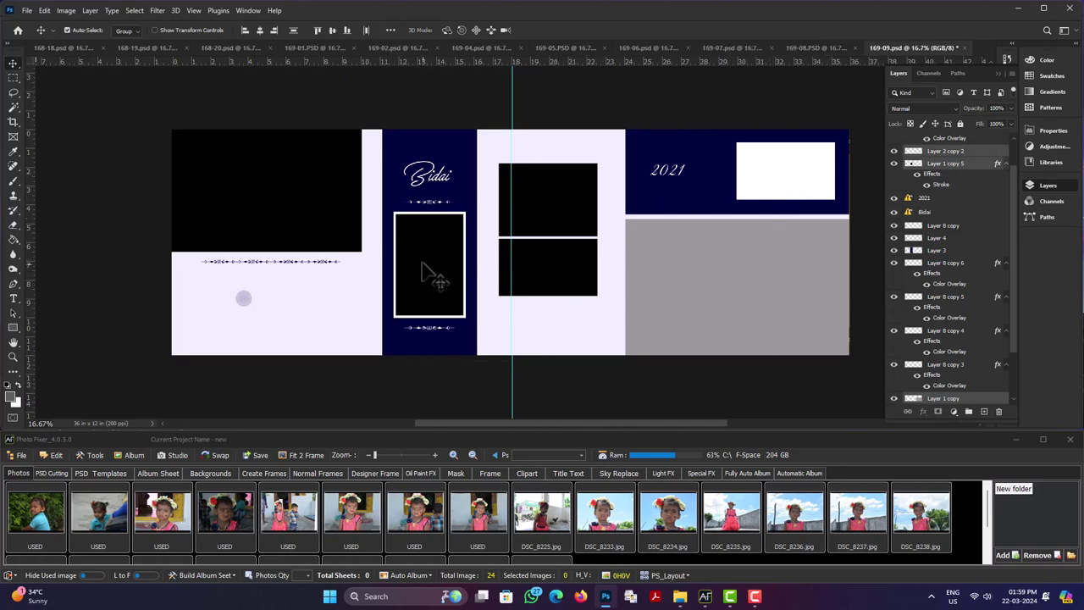
- Create an auto album sheet from the selected frames of 169-09
left_click(181, 575)
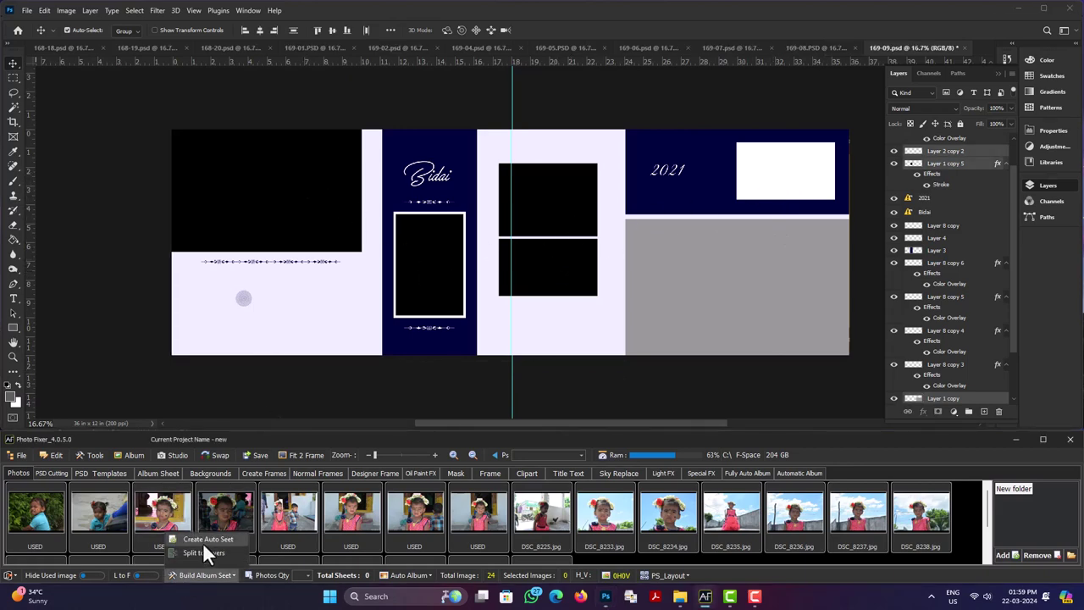
left_click(202, 542)
left_click(514, 307)
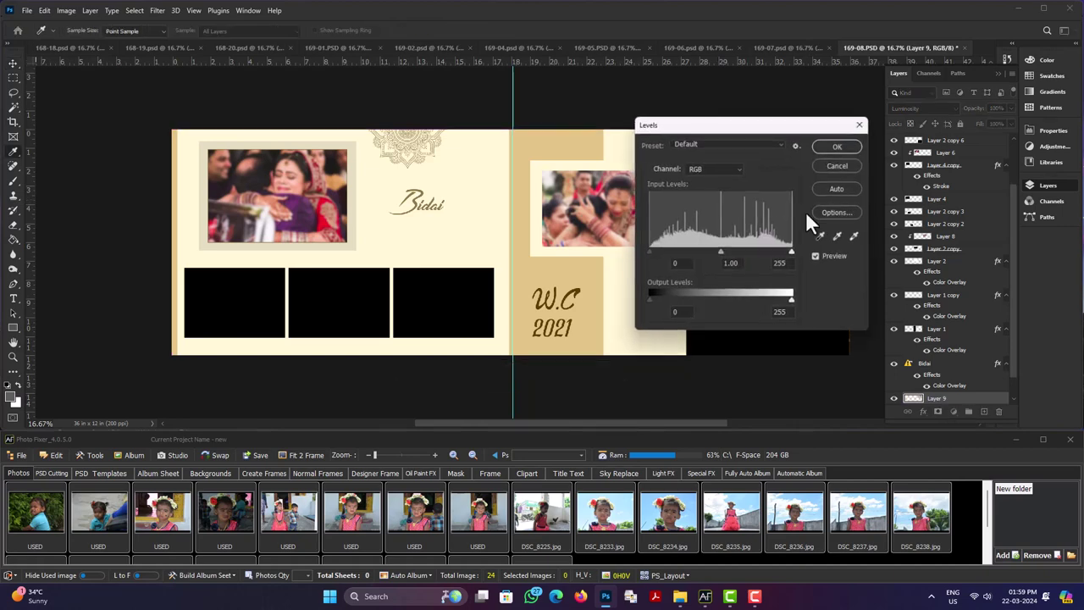
- Blacken Layer 9 of 169-08 by setting the Levels white output to 0, and change its blend mode to Normal
double_click(777, 313)
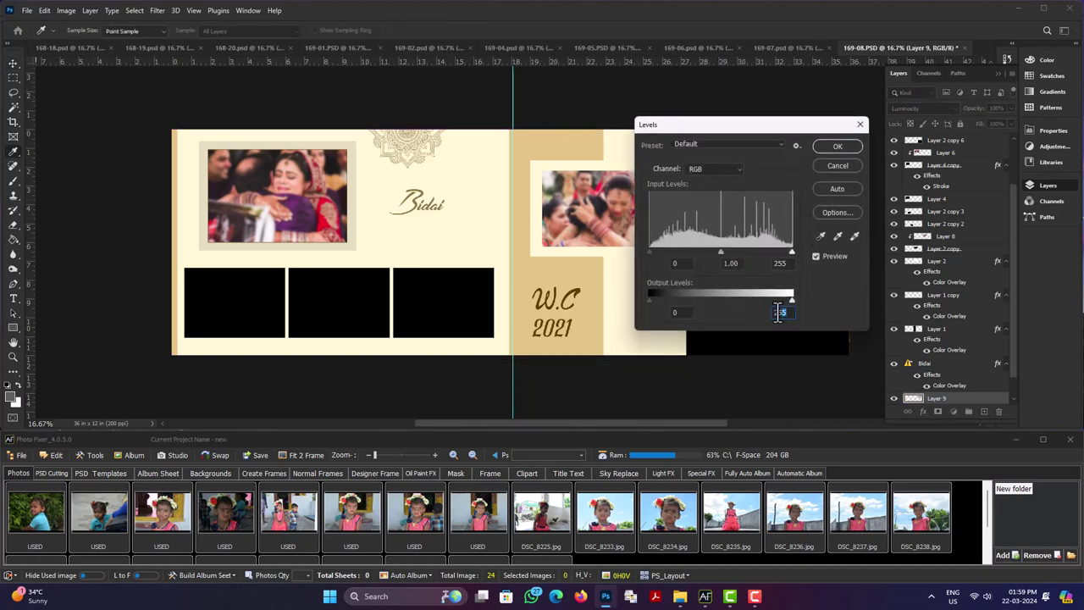
type("0")
left_click(831, 151)
left_click(956, 111)
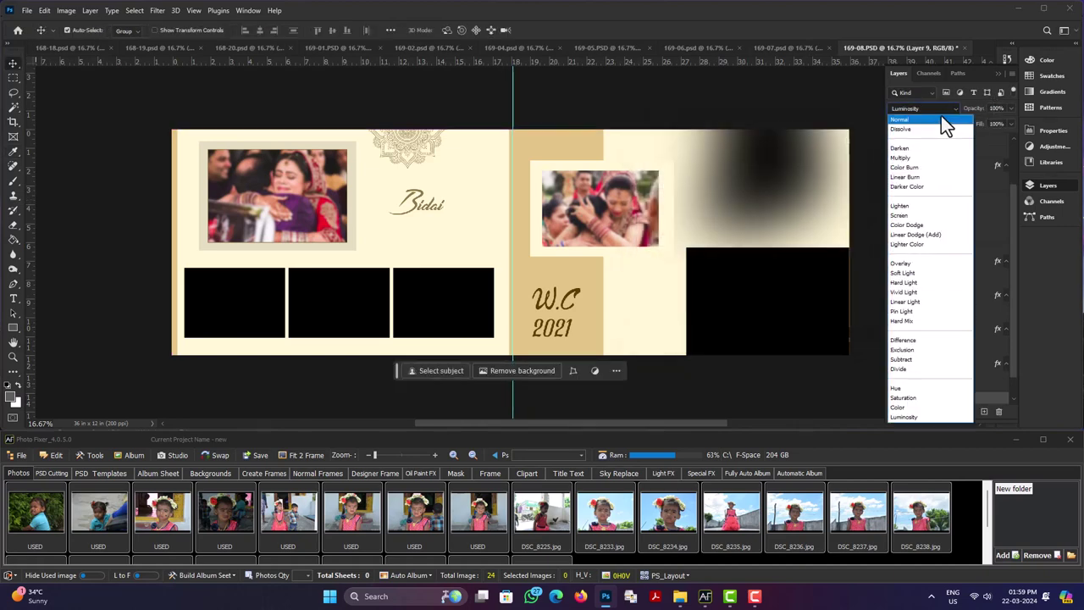
left_click(934, 116)
left_click(757, 317)
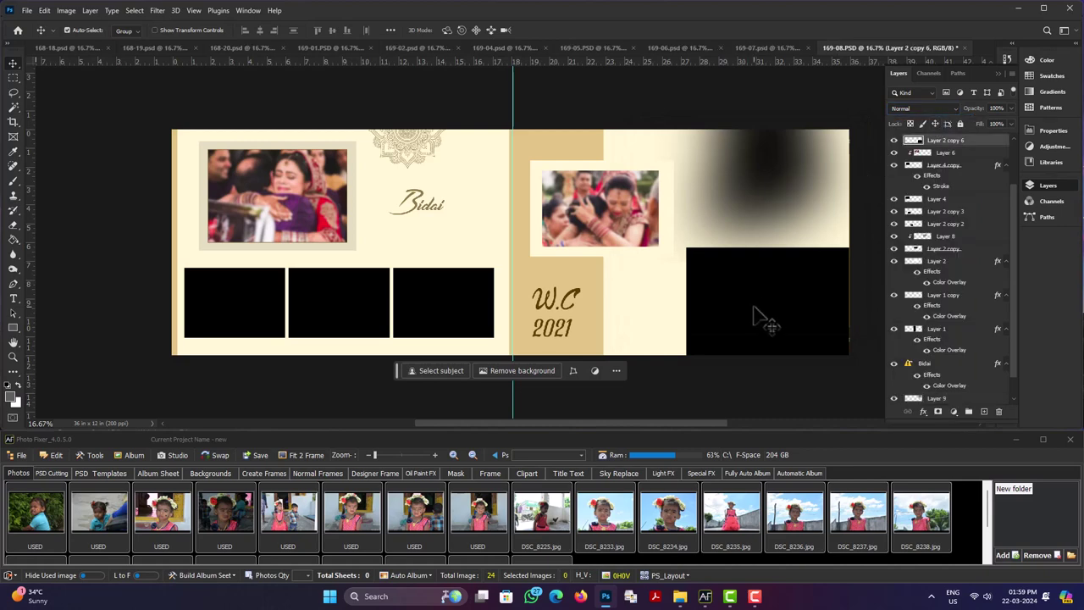
left_click(752, 172, "shift")
left_click(611, 209, "shift")
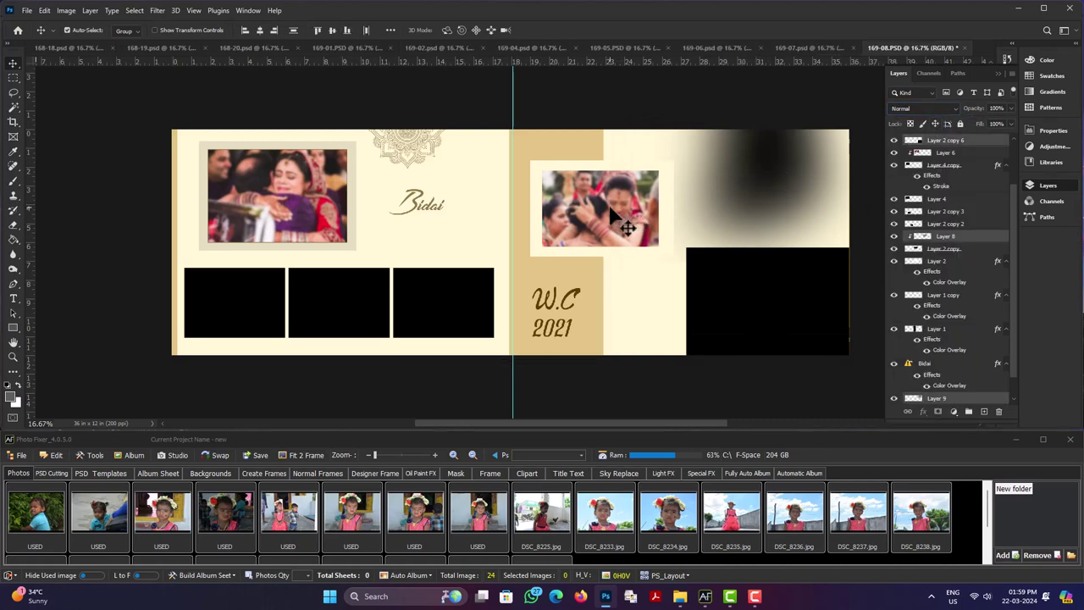
key("ctrl+z")
key("ctrl+z")
key("ctrl+z")
key("ctrl+z")
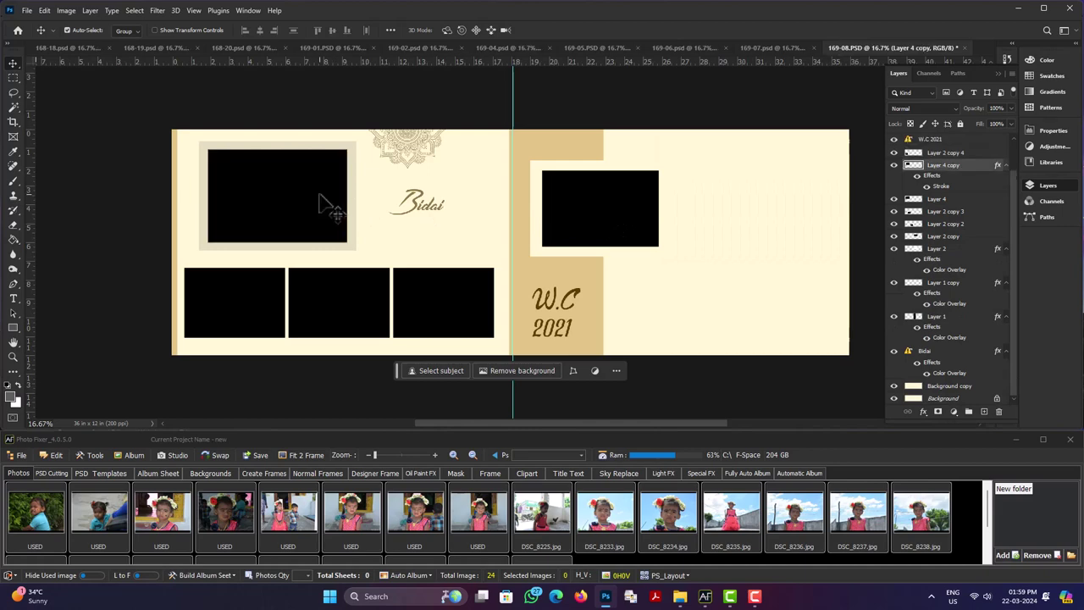
key("ctrl+shift+z")
key("ctrl+shift+z")
key("ctrl+shift+z")
key("ctrl+shift+z")
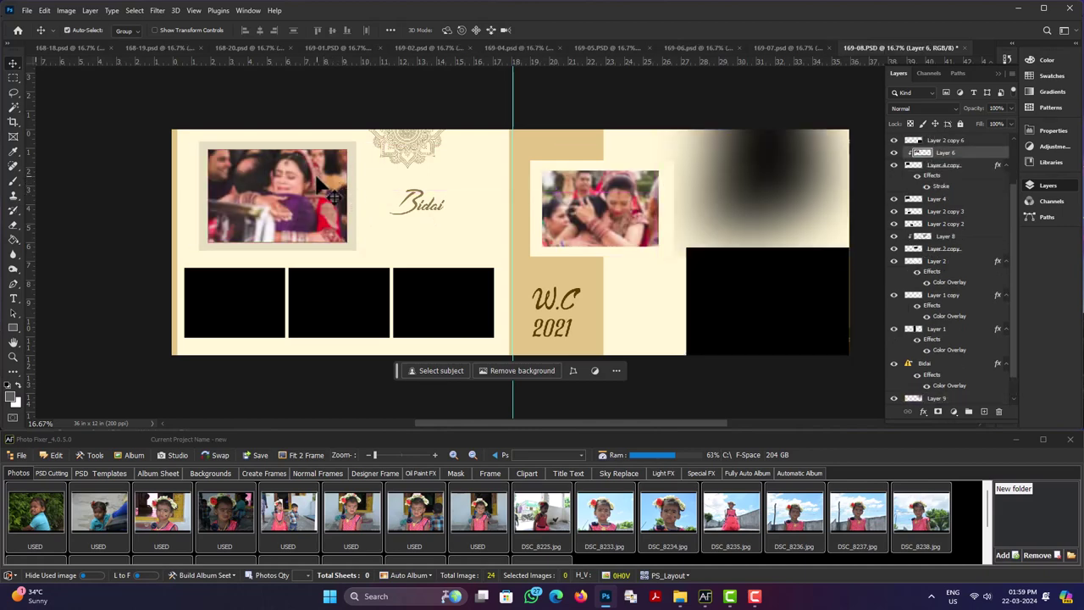
- Delete the two clipped photos, Layer 6 and Layer 8, from the bordered frame beside Bidai and the frame above W.C 2021
key("Delete")
left_click(751, 299)
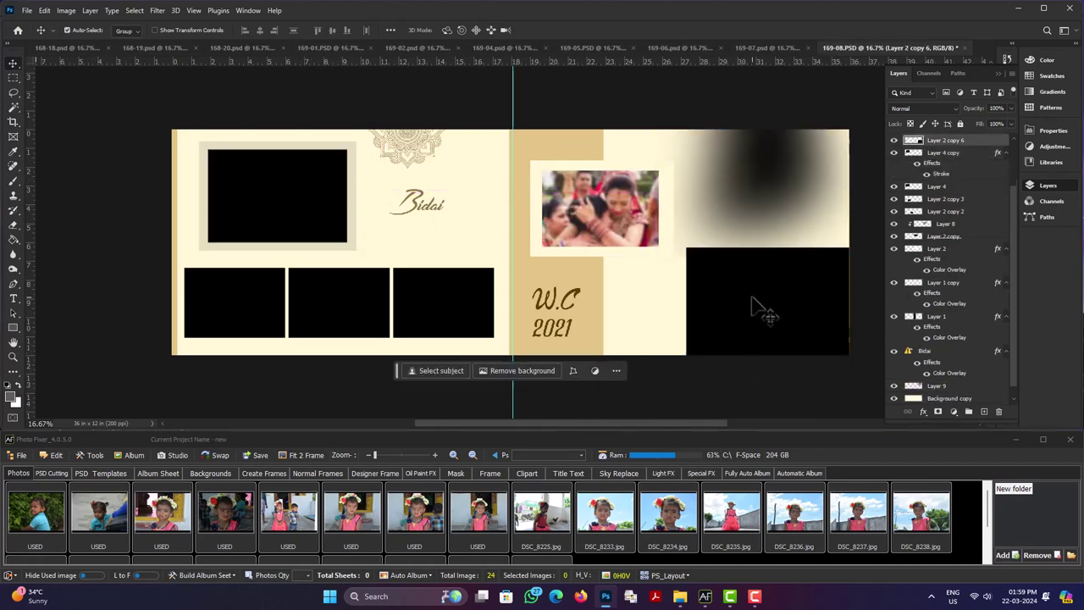
left_click(618, 202)
key("ctrl+z")
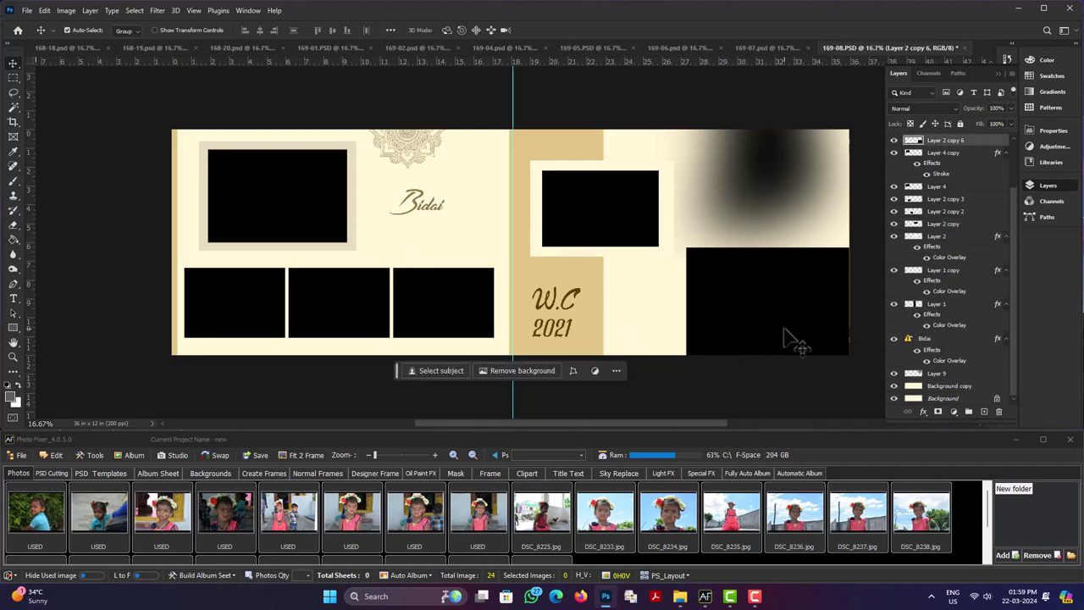
- Select the six black frames and the faded Layer 9 of 169-08 and create an auto album sheet
left_click(594, 211, "shift")
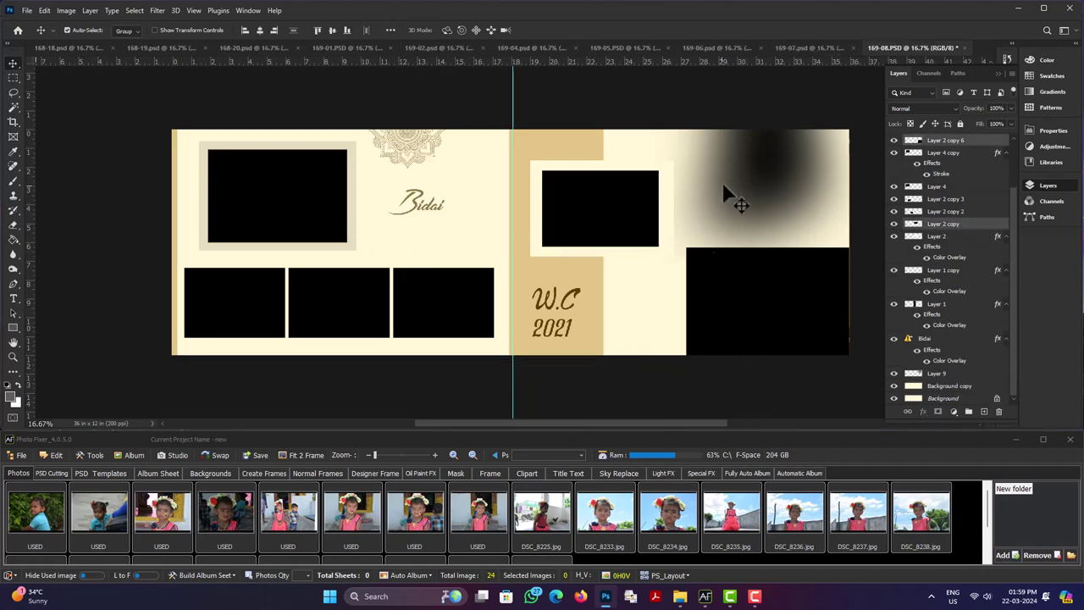
left_click(562, 280, "shift")
left_click(453, 303, "shift")
left_click(325, 312, "shift")
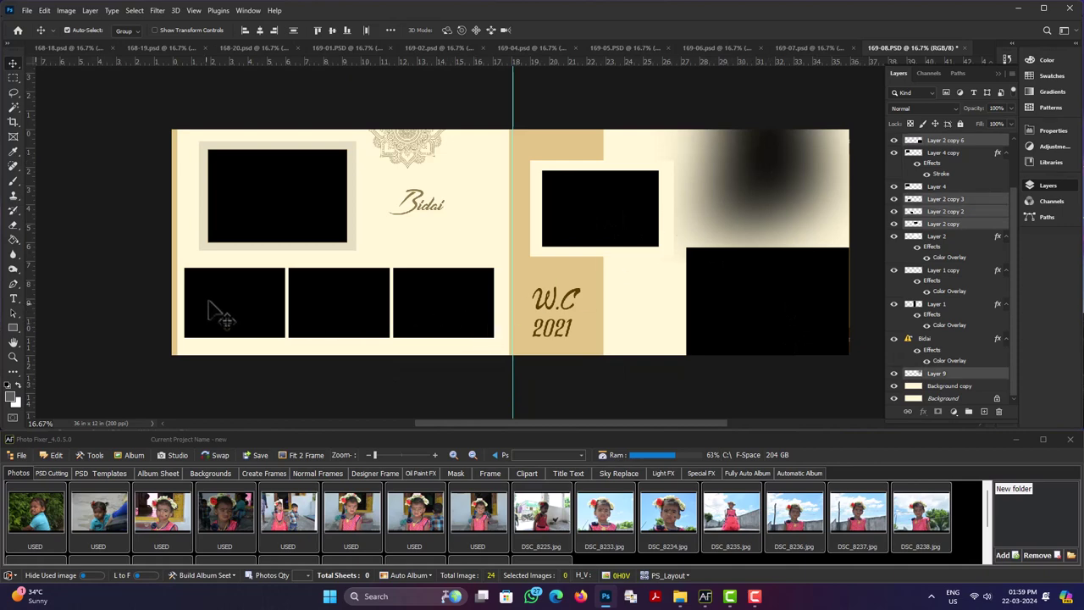
left_click(272, 227, "shift")
left_click(194, 577)
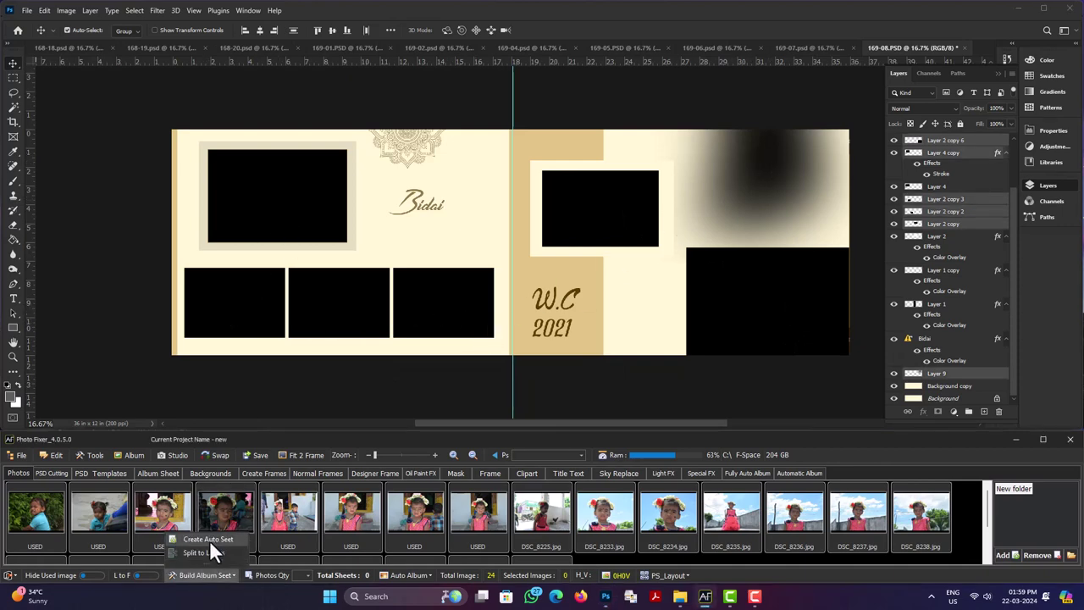
left_click(209, 539)
left_click(526, 306)
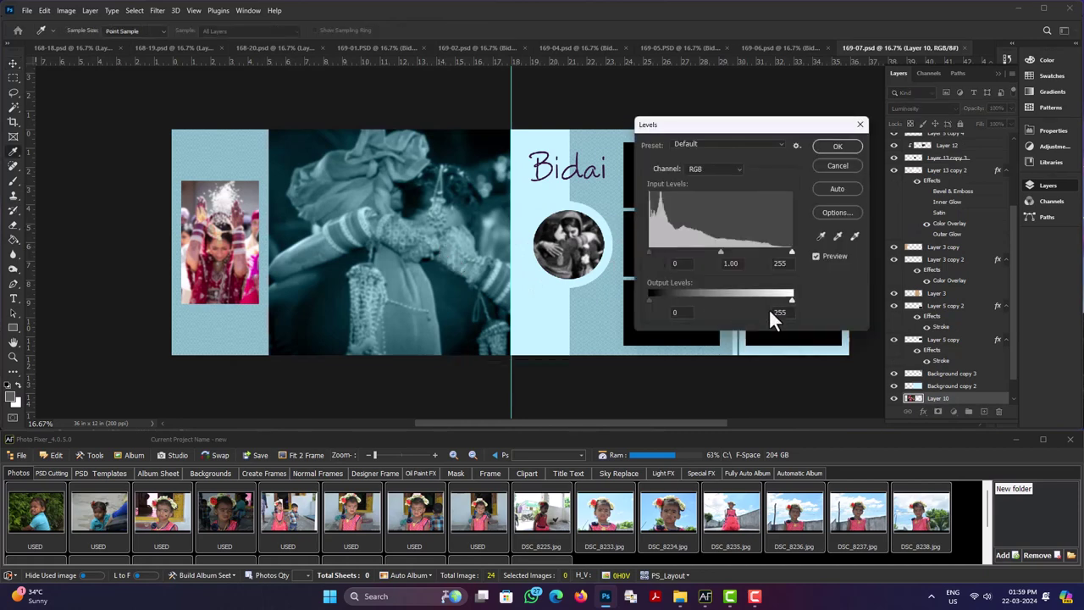
- Blacken the large Layer 10 photo of 169-07 by lowering the Levels white output, and delete the photos in the circular and tall frames
key("BackSpace")
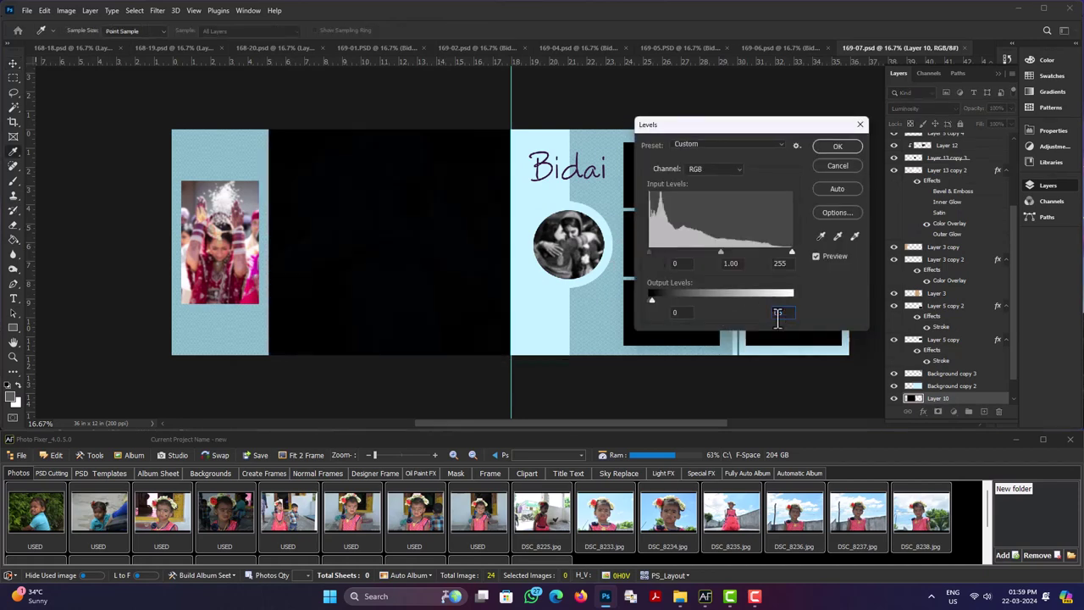
key("BackSpace")
left_click(840, 146)
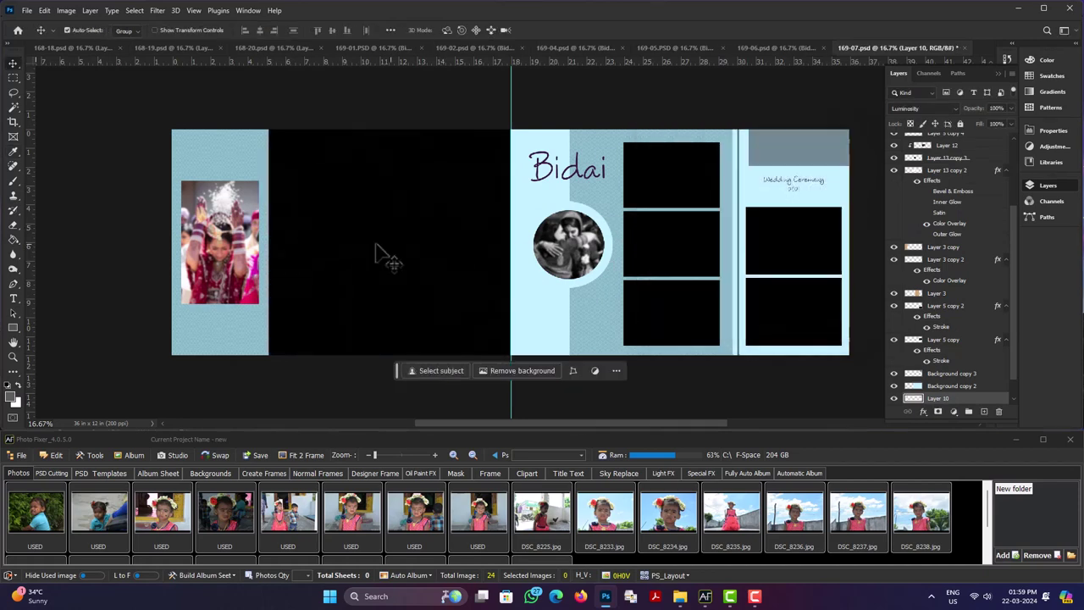
left_click(586, 268)
key("Delete")
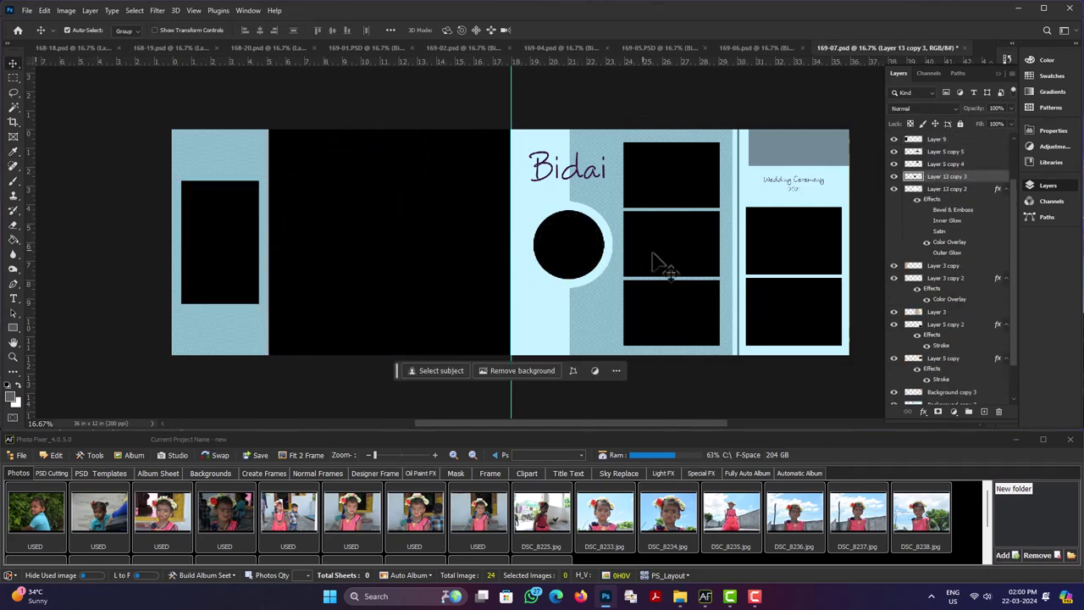
- Select the seven black rectangular frames of 169-07, leaving out the circle, and create an auto album sheet
left_click(816, 318)
left_click(805, 254, "shift")
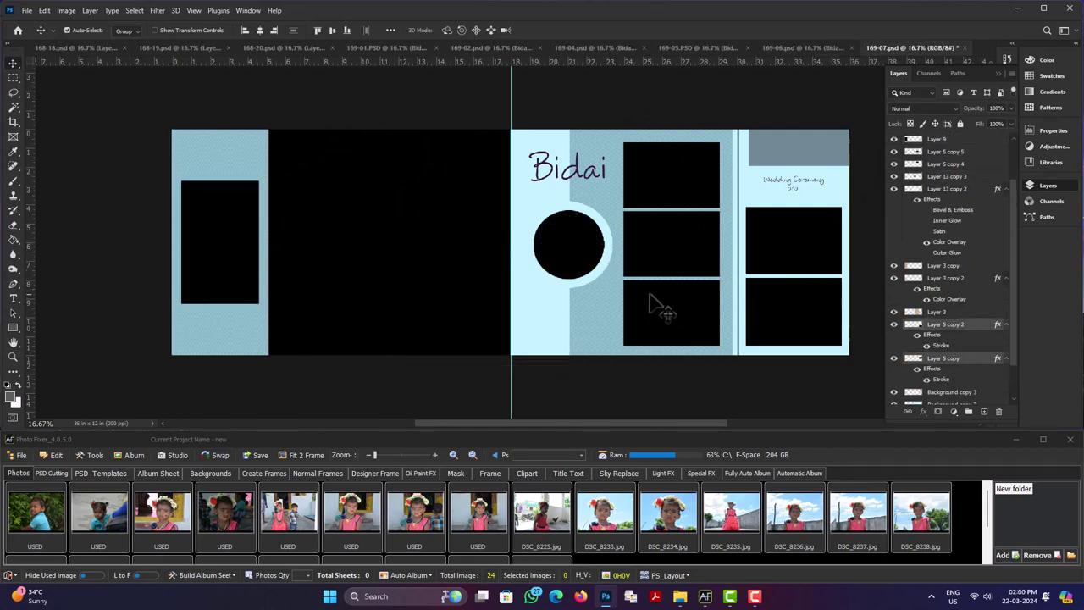
left_click(662, 258, "shift")
left_click(660, 191, "shift")
left_click(590, 242, "shift")
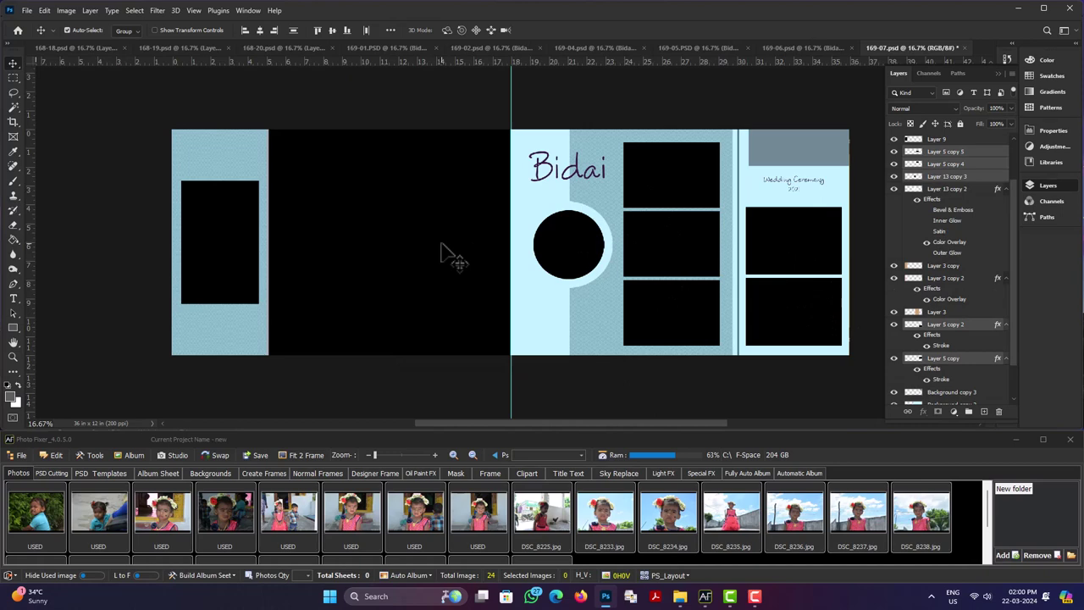
left_click(217, 225, "shift")
left_click(564, 241, "shift")
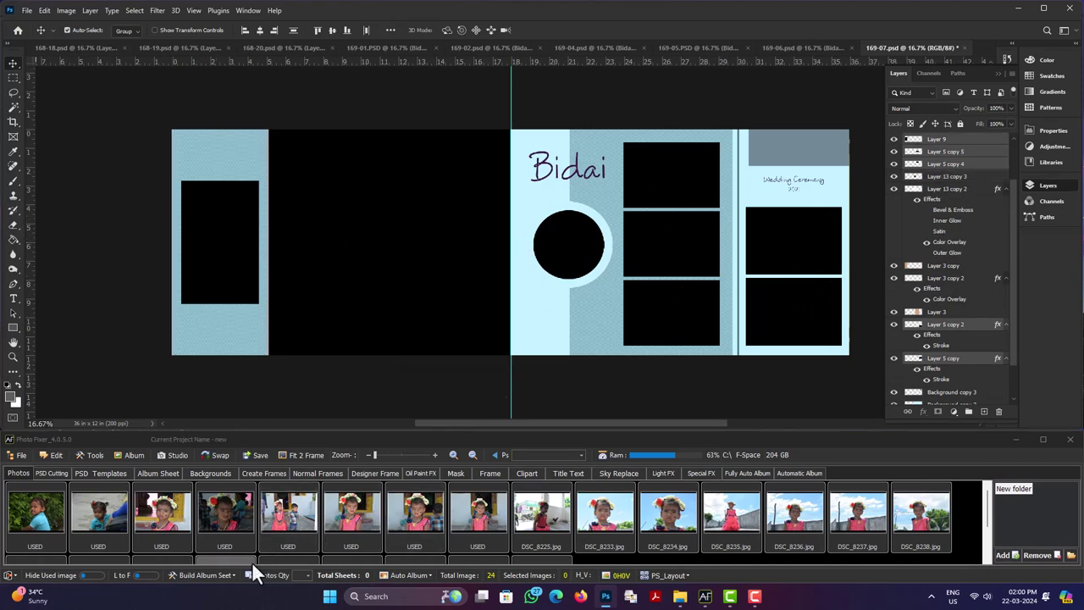
left_click(202, 572)
left_click(201, 542)
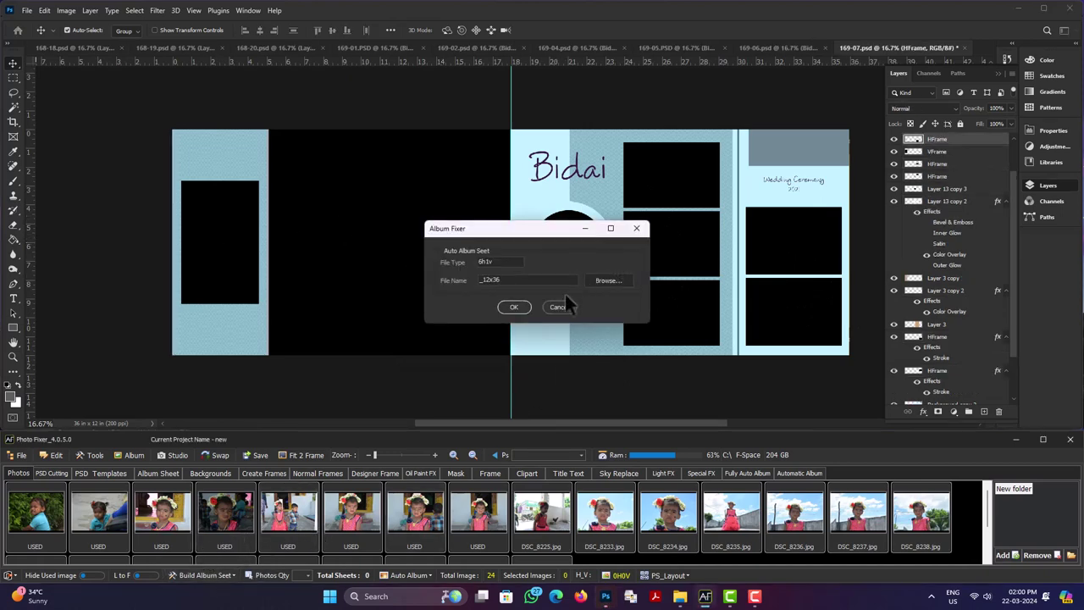
left_click(516, 308)
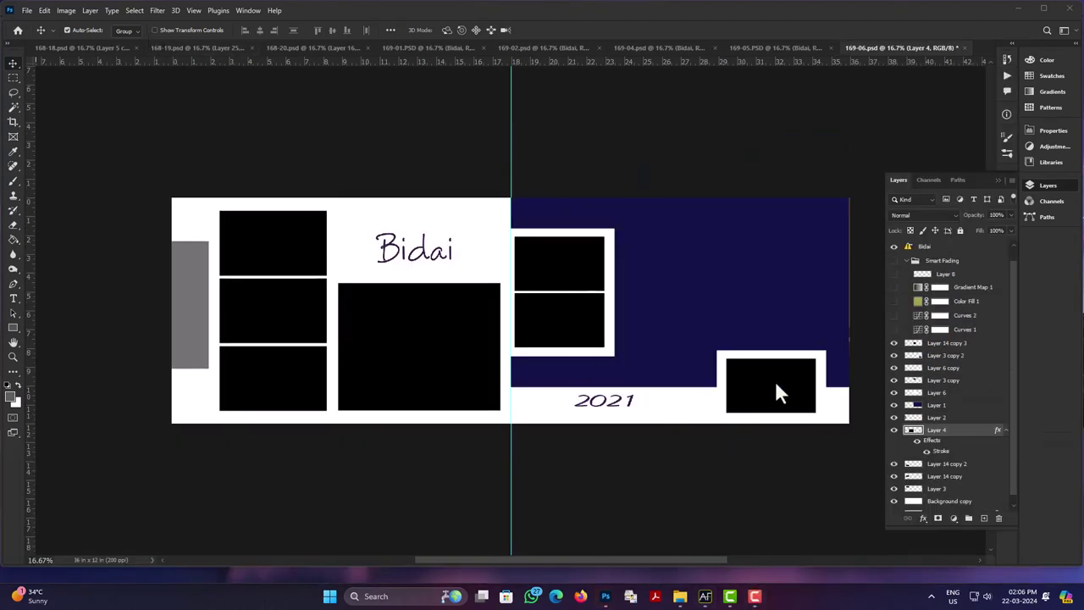
- Select the navy panel, the stacked pair beside it and the column of three frames in 169-06, and create an auto album sheet
left_click(733, 298, "shift")
left_click(562, 301, "shift")
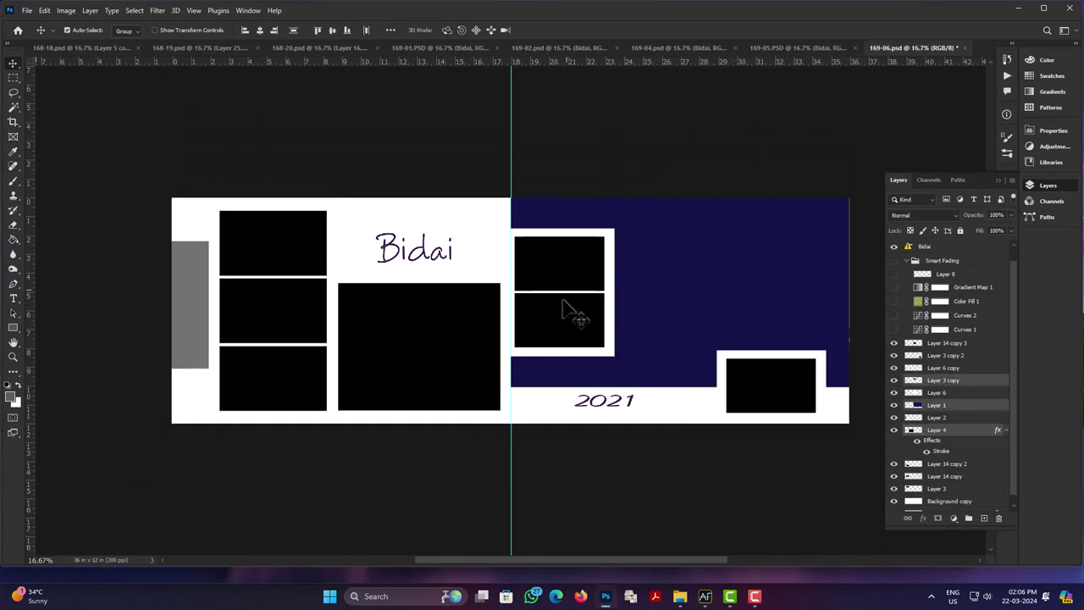
left_click(423, 343, "shift")
left_click(276, 372, "shift")
left_click(284, 320, "shift")
left_click(278, 271, "shift")
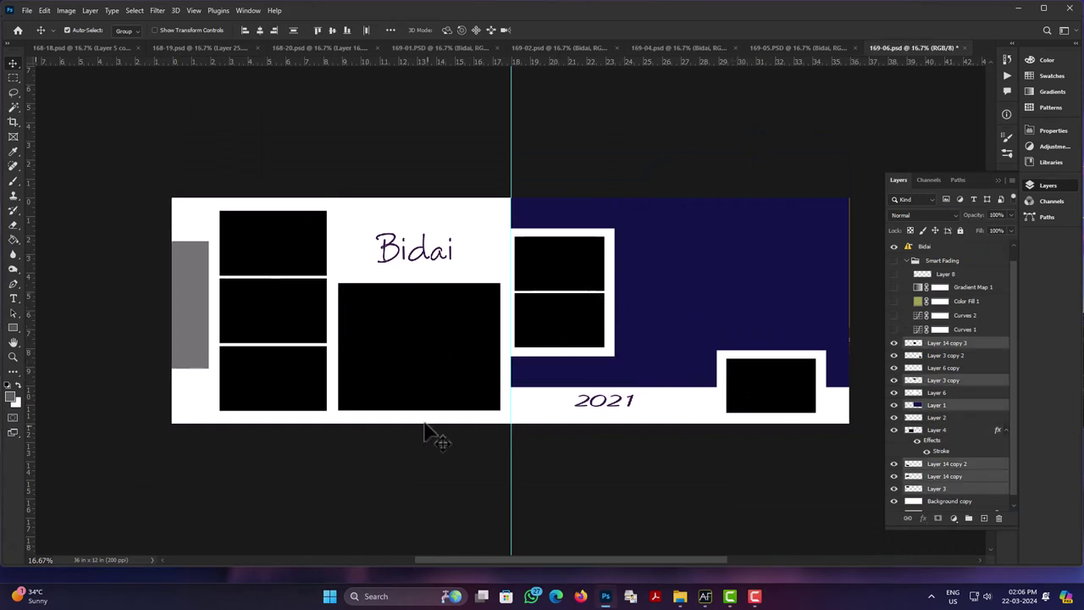
left_click(726, 599)
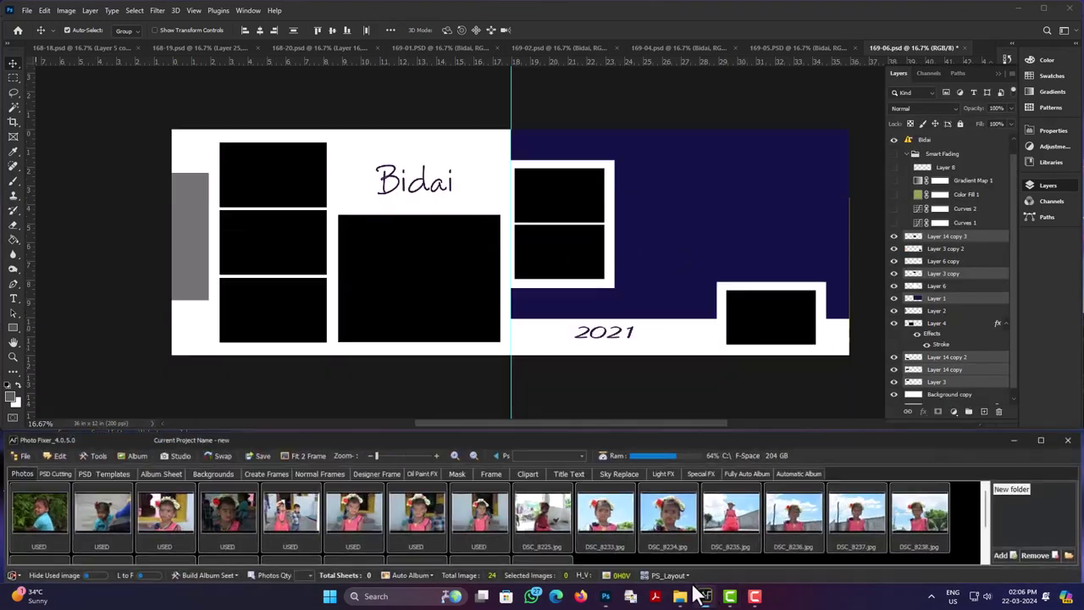
left_click(200, 575)
left_click(209, 540)
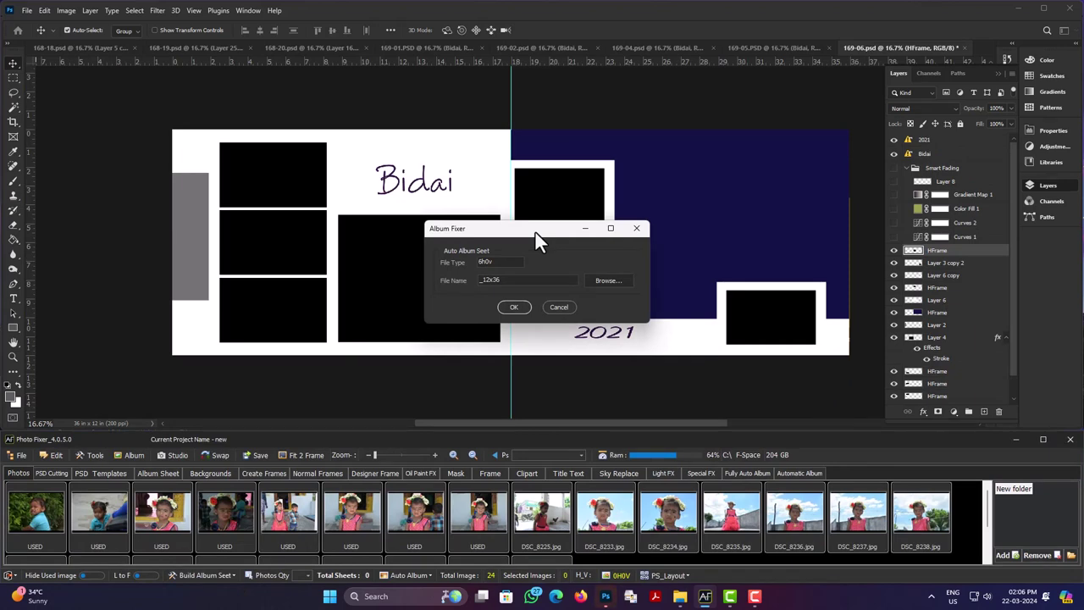
left_click(513, 306)
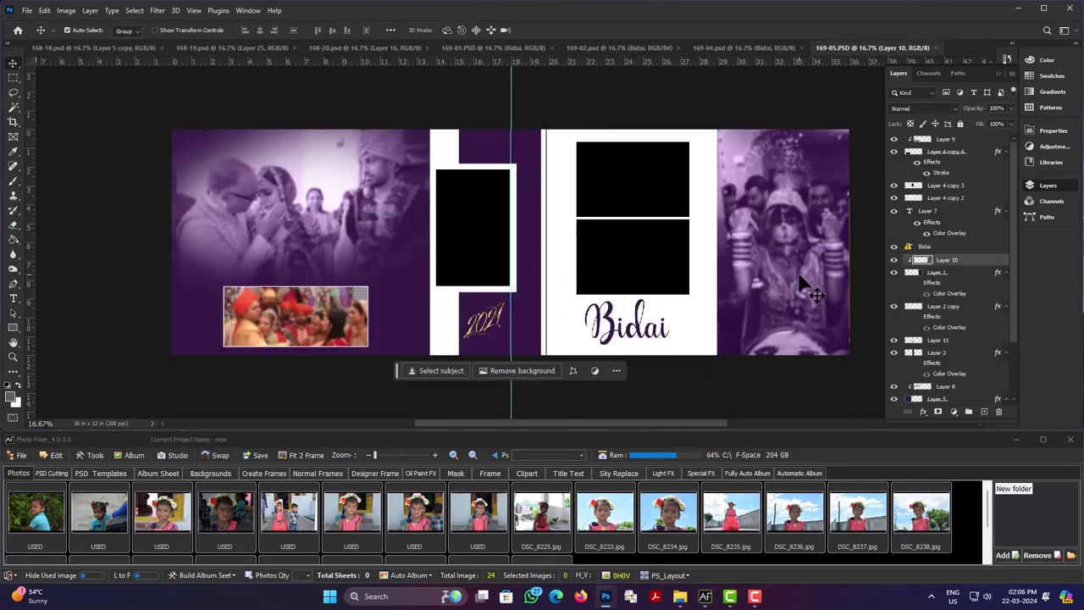
- Delete the two large purple-tinted photos at both ends of the 169-05 layout
key("Delete")
left_click(330, 231)
key("Delete")
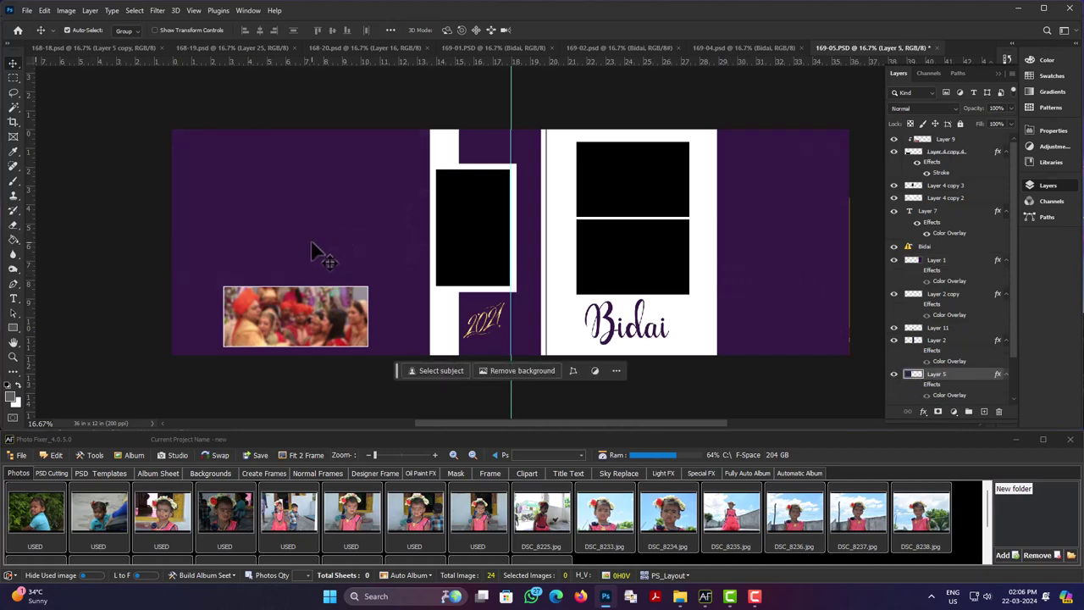
- Restore Layer 8 of 169-05, blacken it with a Levels white output of 0 in Normal mode, and delete the photo in the wide frame below
key("ctrl+z")
key("ctrl+l")
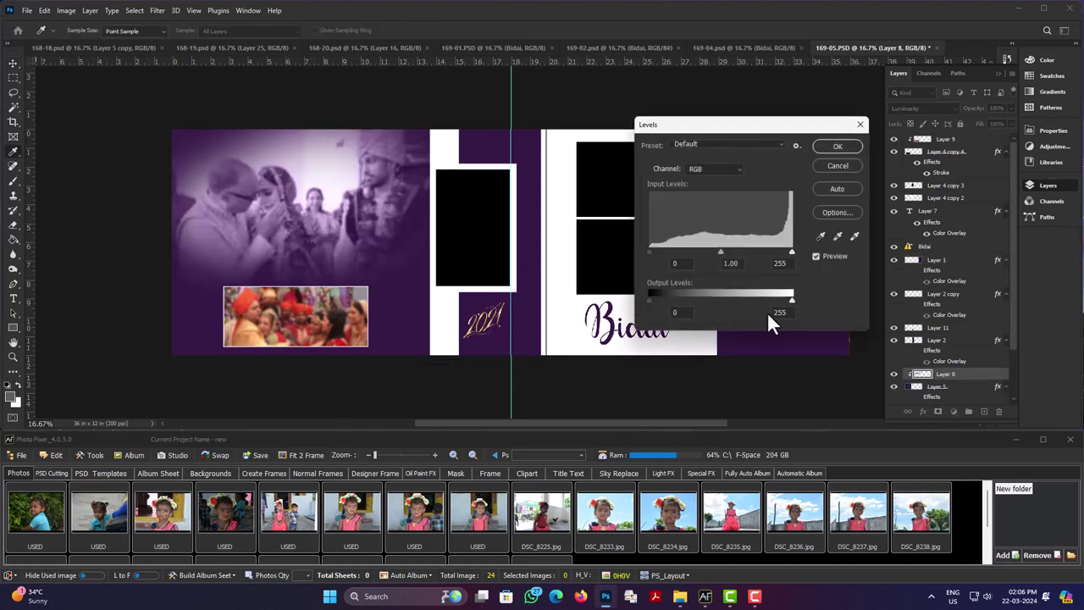
type("0")
left_click(843, 145)
left_click(917, 108)
left_click(922, 117)
left_click(337, 322)
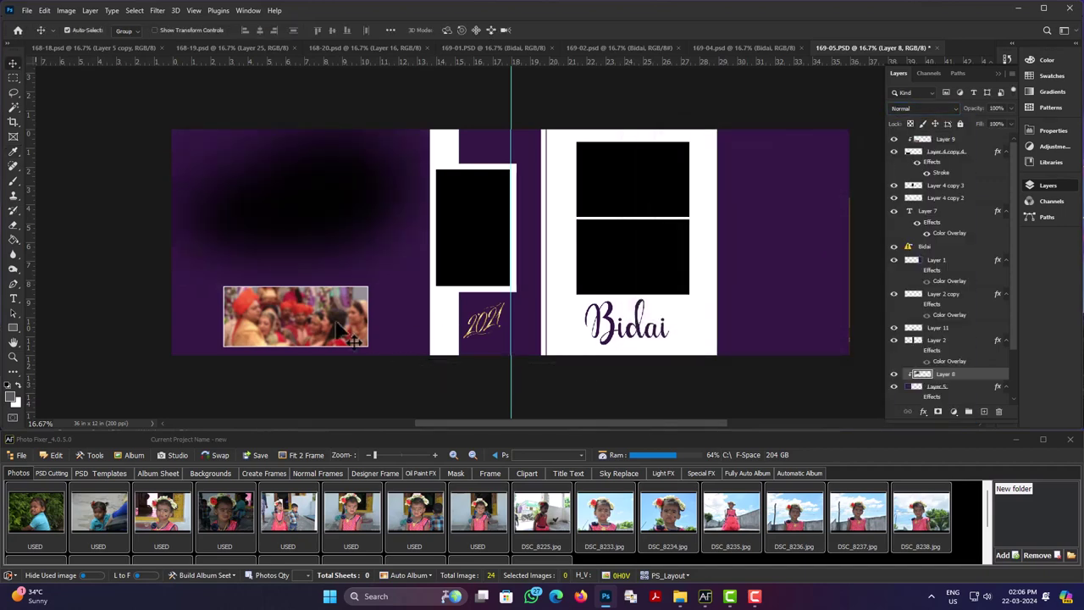
key("Delete")
- Select the purple end panel, the stacked pair, the middle frame and the blurred black area of 169-05, and create an auto album sheet
left_click(784, 250)
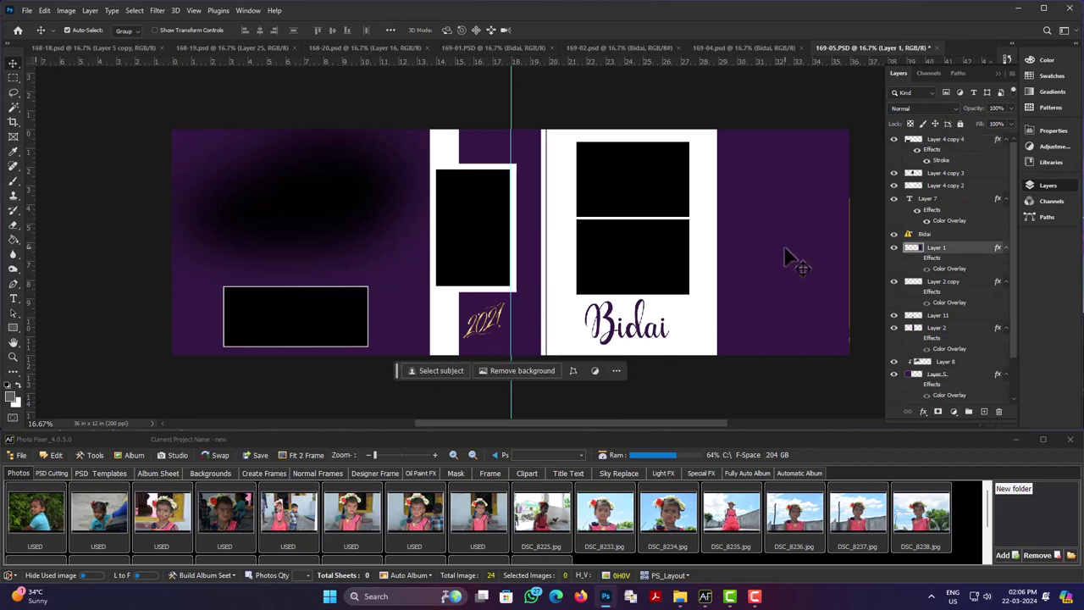
left_click(629, 252, "shift")
left_click(625, 193, "shift")
left_click(445, 219, "shift")
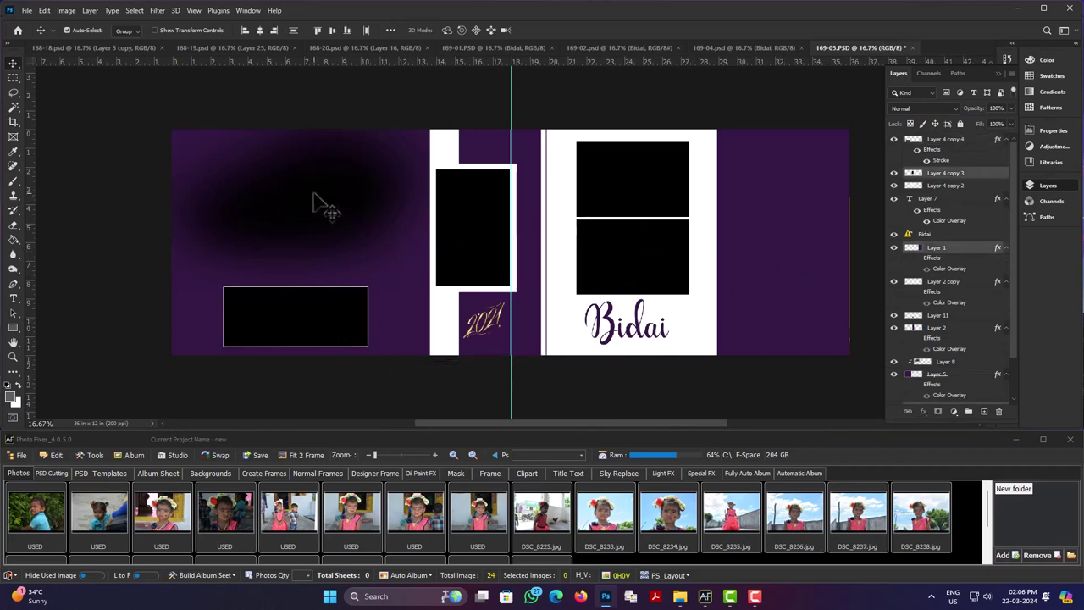
left_click(313, 193, "shift")
left_click(218, 579)
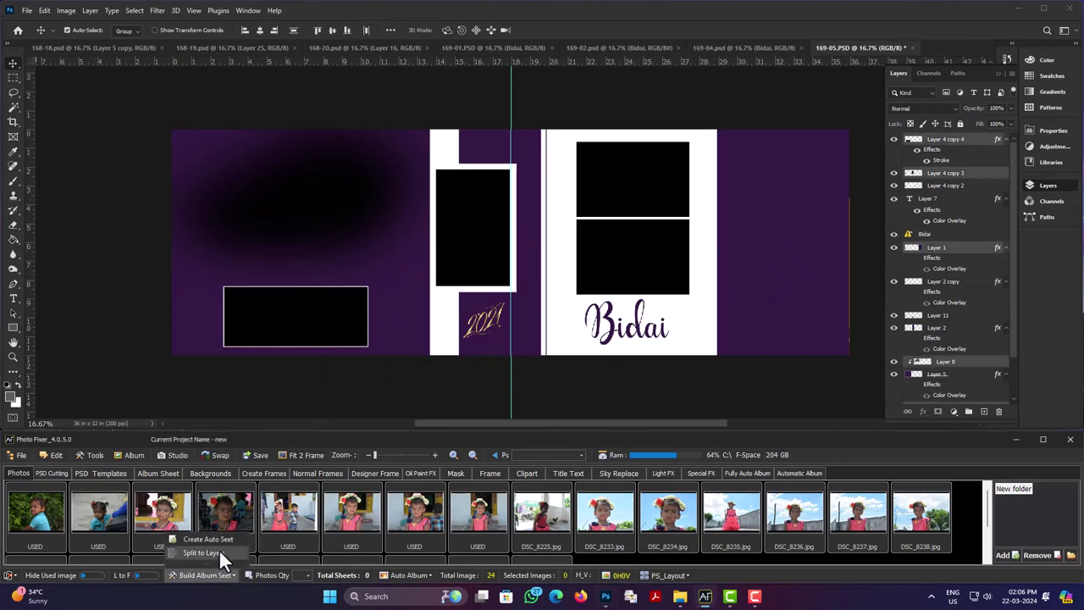
left_click(516, 300)
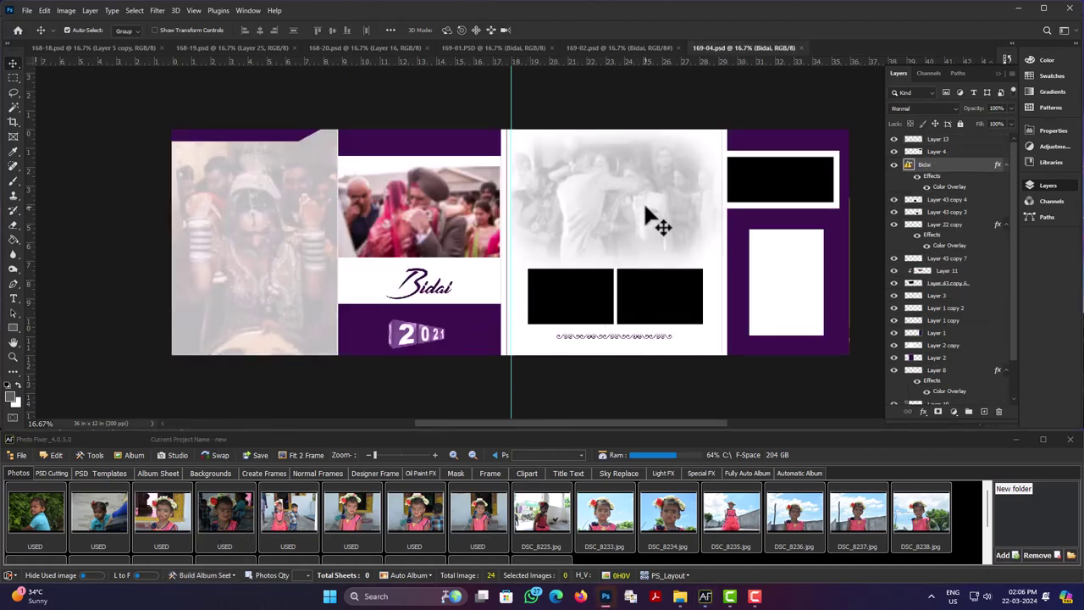
- Blacken Layer 12 of 169-04 with Levels in Normal mode at 100% opacity, and delete the photo above the Bidai title
key("ctrl+l")
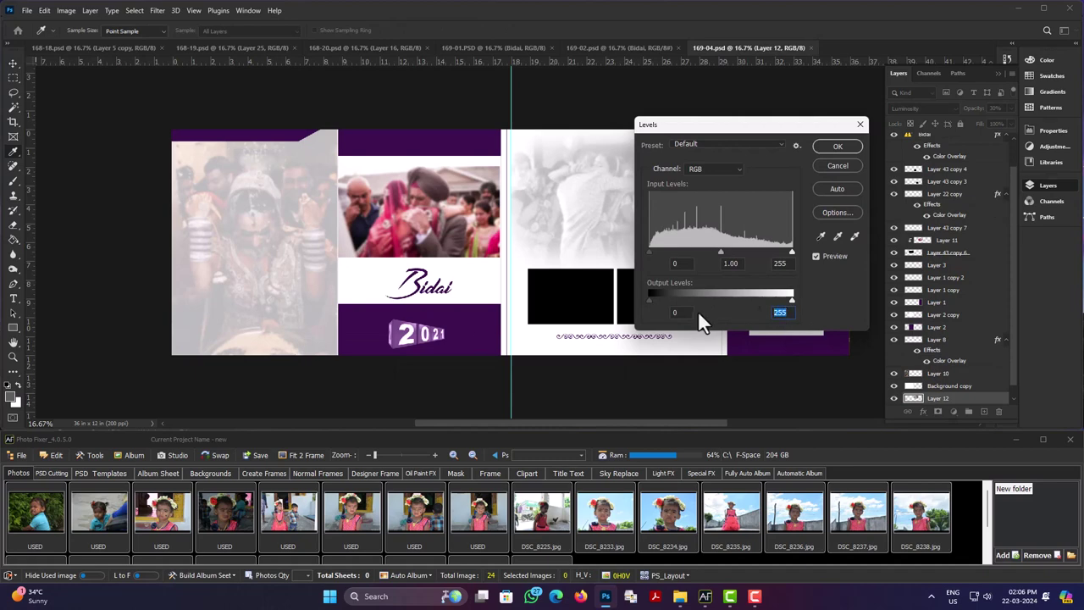
left_click(837, 146)
left_click(912, 110)
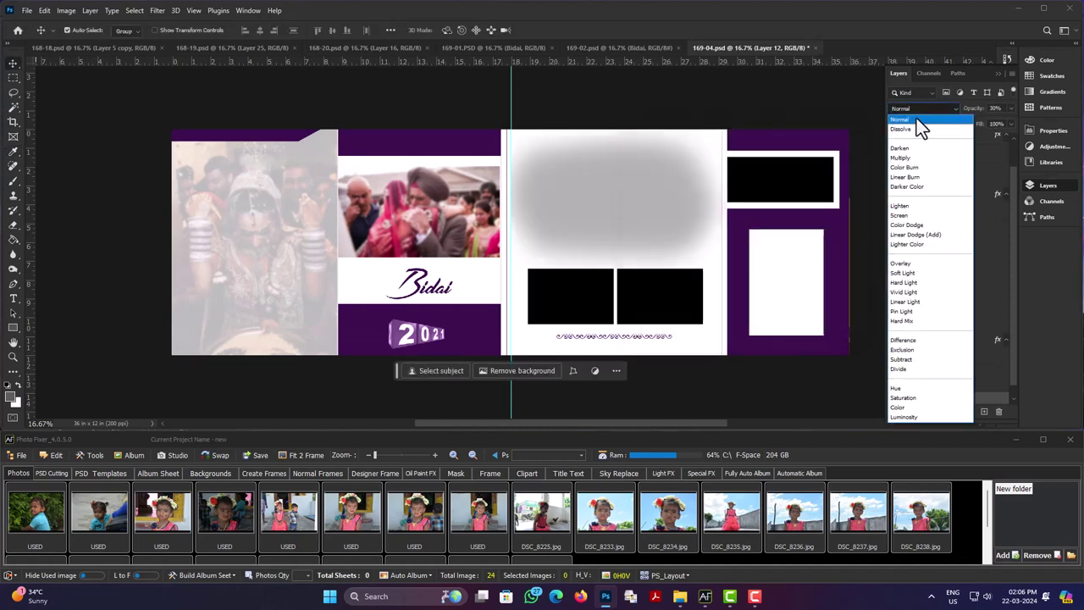
left_click(915, 117)
left_click(1010, 109)
left_click(1023, 123)
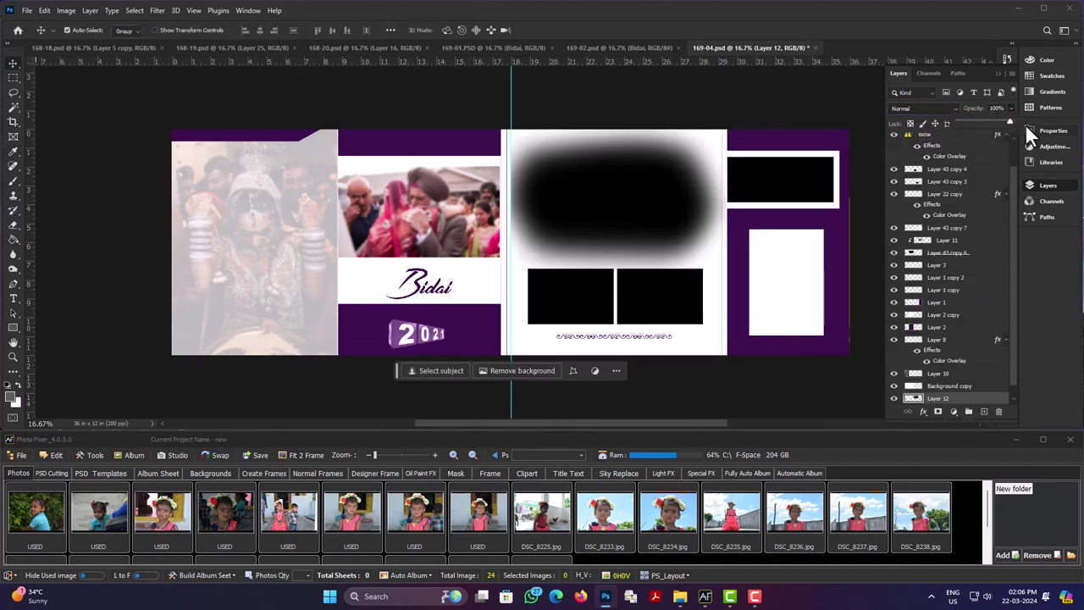
left_click(429, 218)
key("Delete")
left_click(285, 235)
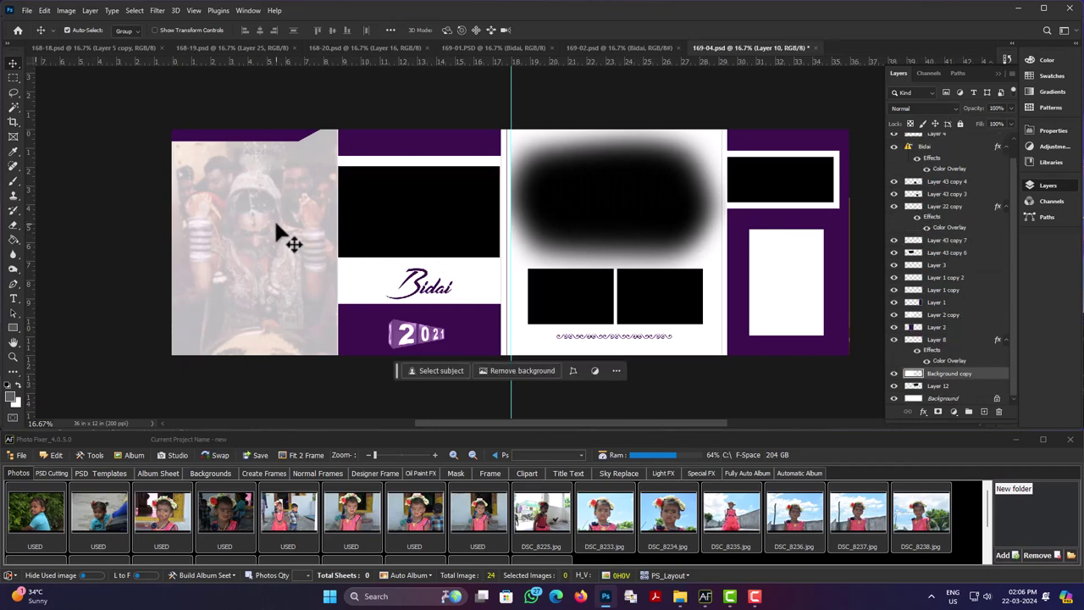
key("Delete")
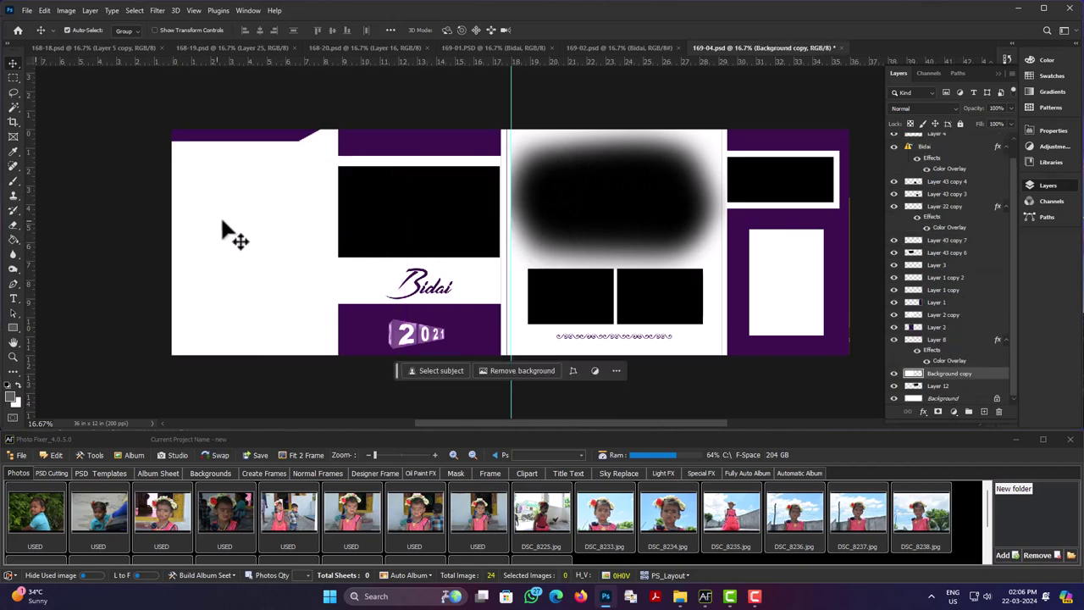
key("ctrl+z")
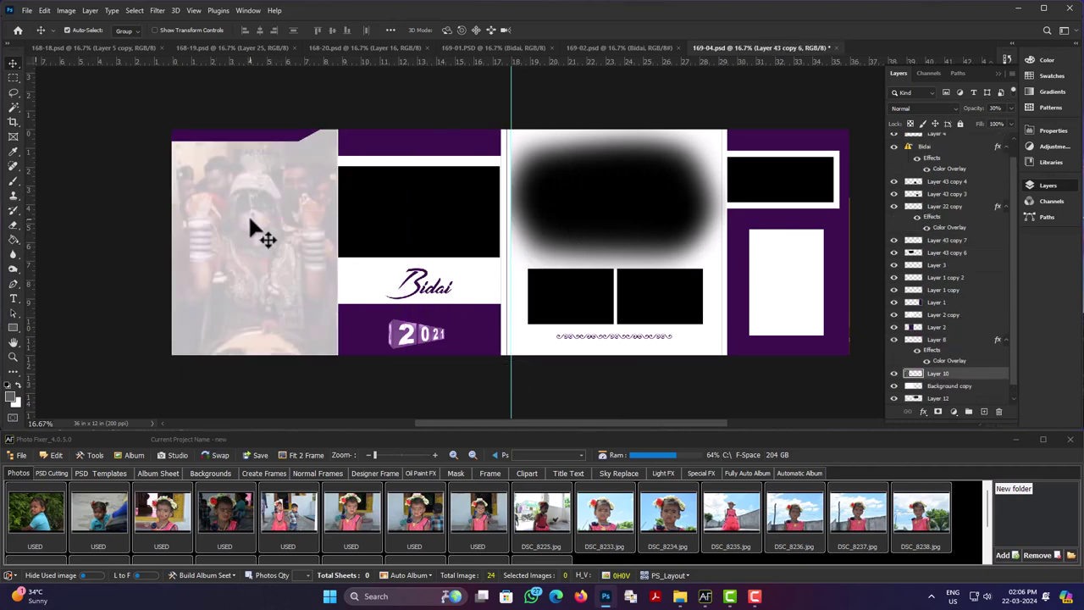
key("Delete")
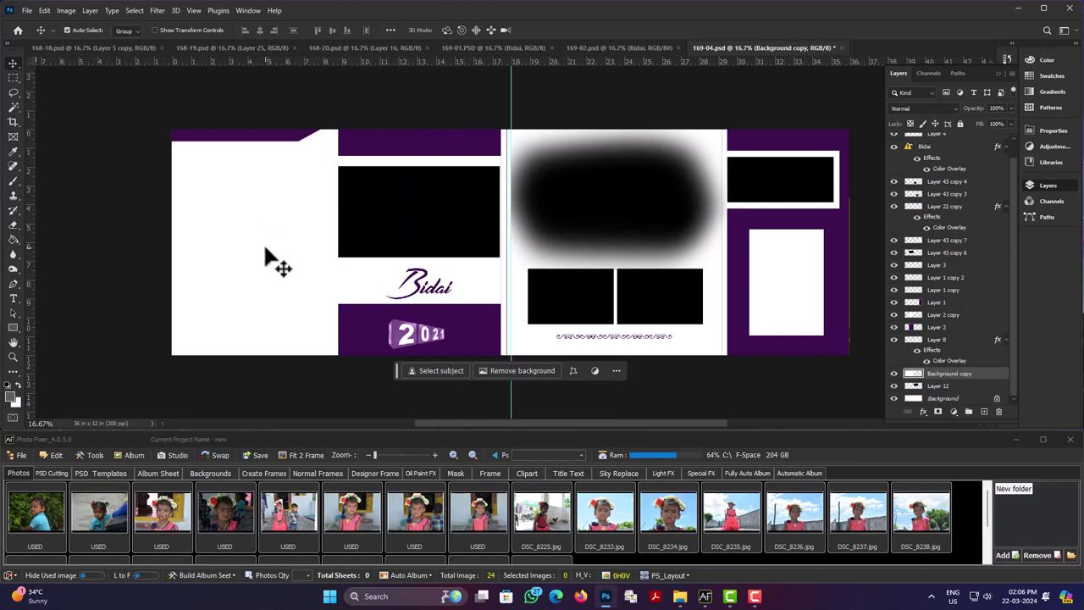
left_click_drag(271, 254, 392, 240)
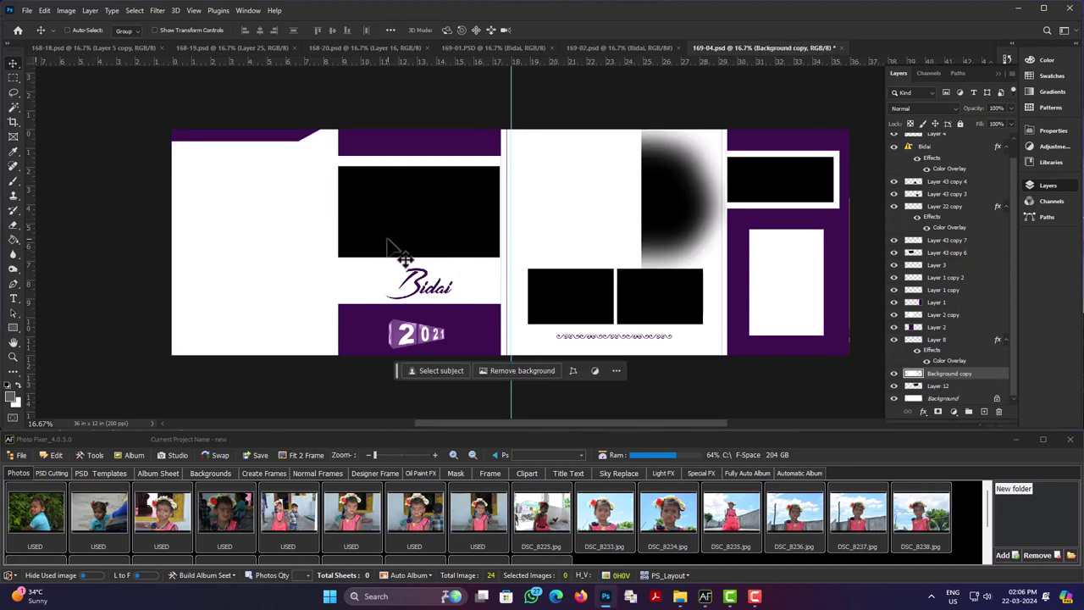
key("ctrl+z")
key("ctrl+z")
key("ctrl+z")
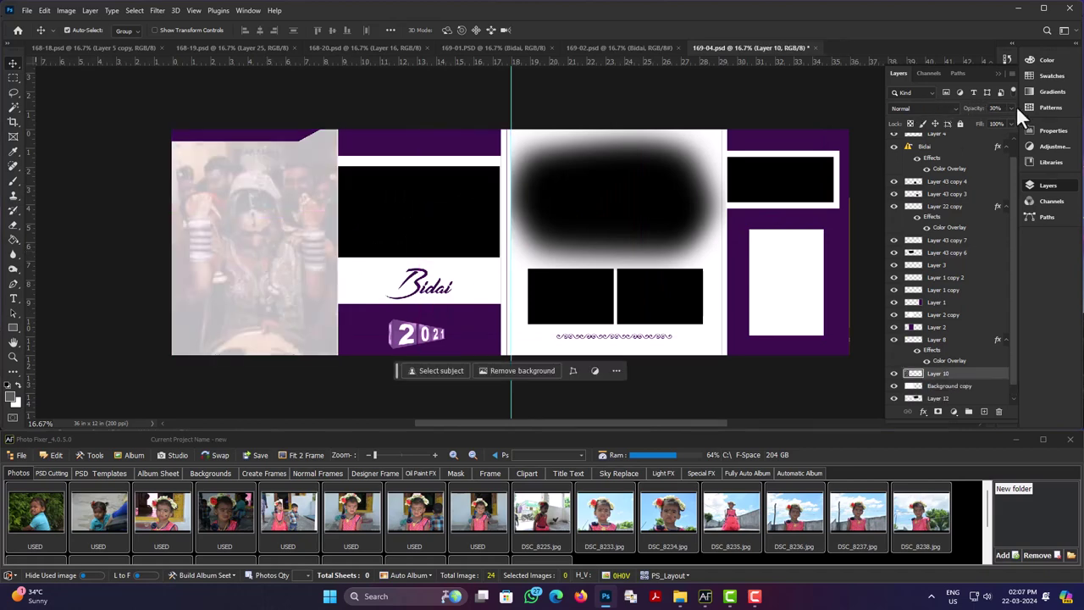
- Raise the faded Layer 10 photo of 169-04 to 100% opacity and blacken it with a Levels white output of 0
left_click_drag(1001, 120, 1014, 120)
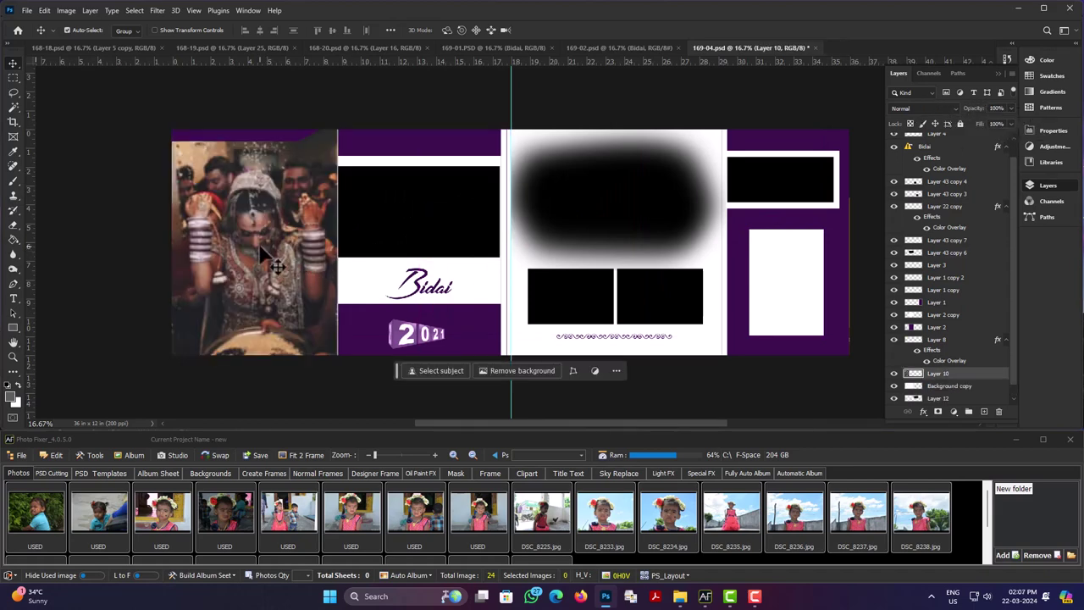
key("ctrl+l")
type("0")
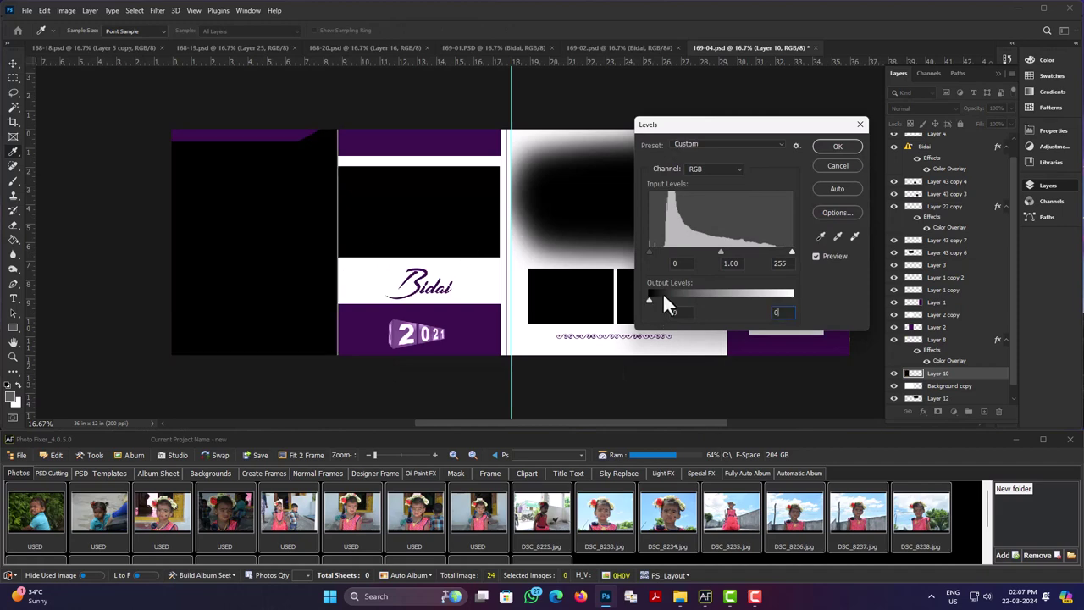
left_click(838, 146)
- Select the white frame, all the black frames and the blurred black area of 169-04, and create an auto album sheet
left_click(770, 272)
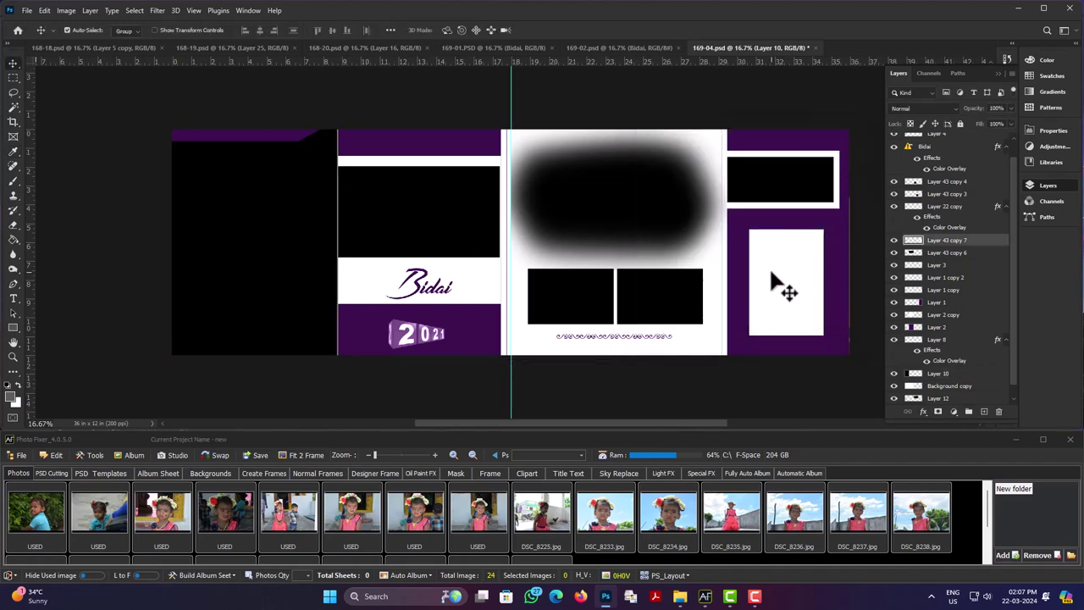
left_click(788, 182, "shift")
left_click(628, 209, "shift")
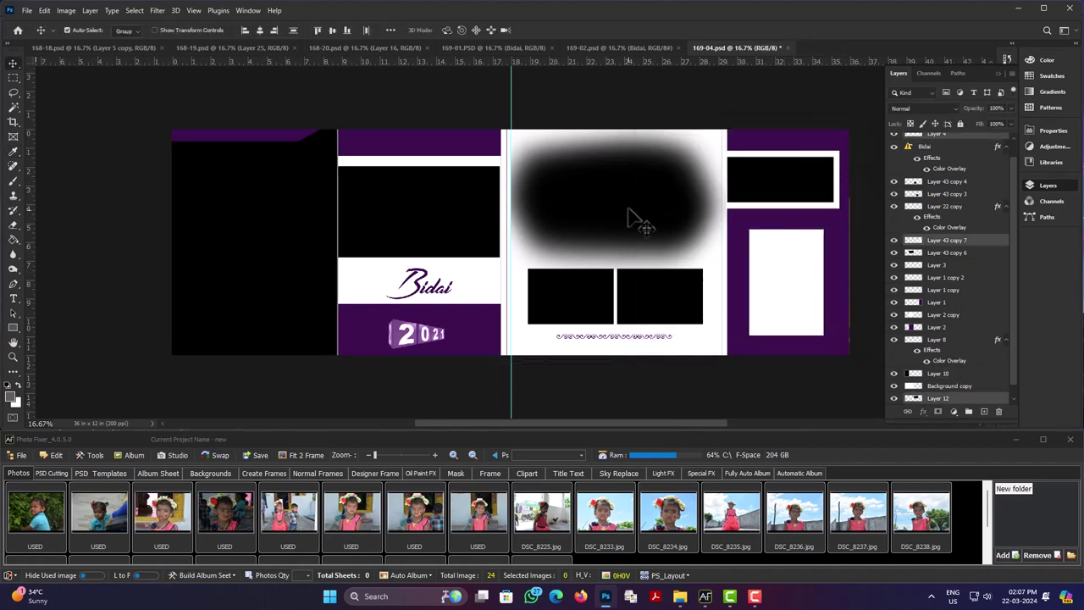
left_click(658, 312, "shift")
left_click(566, 316, "shift")
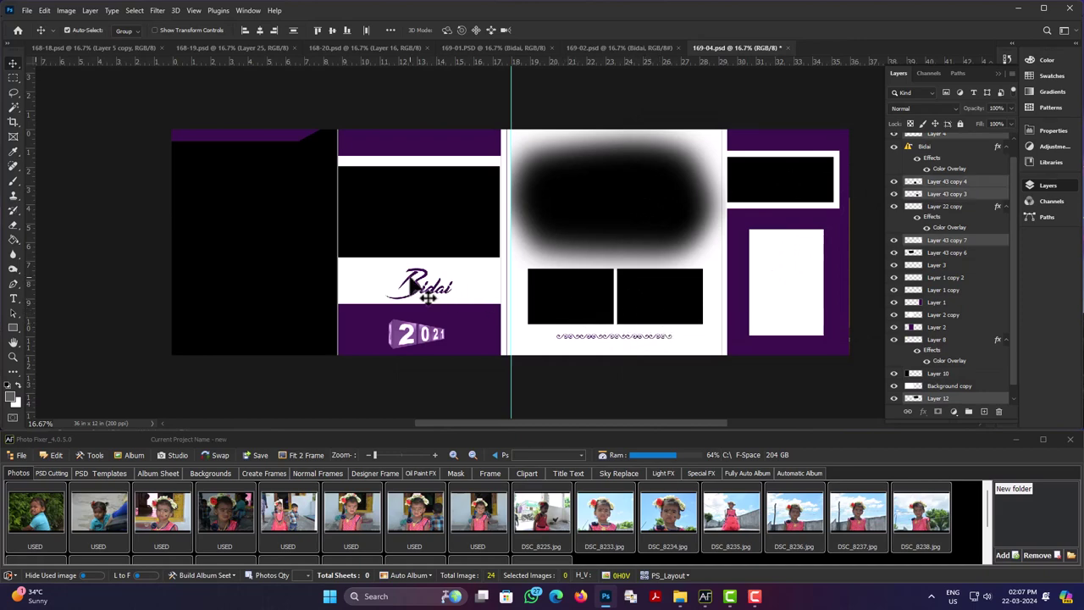
left_click(367, 245, "shift")
left_click(247, 248, "shift")
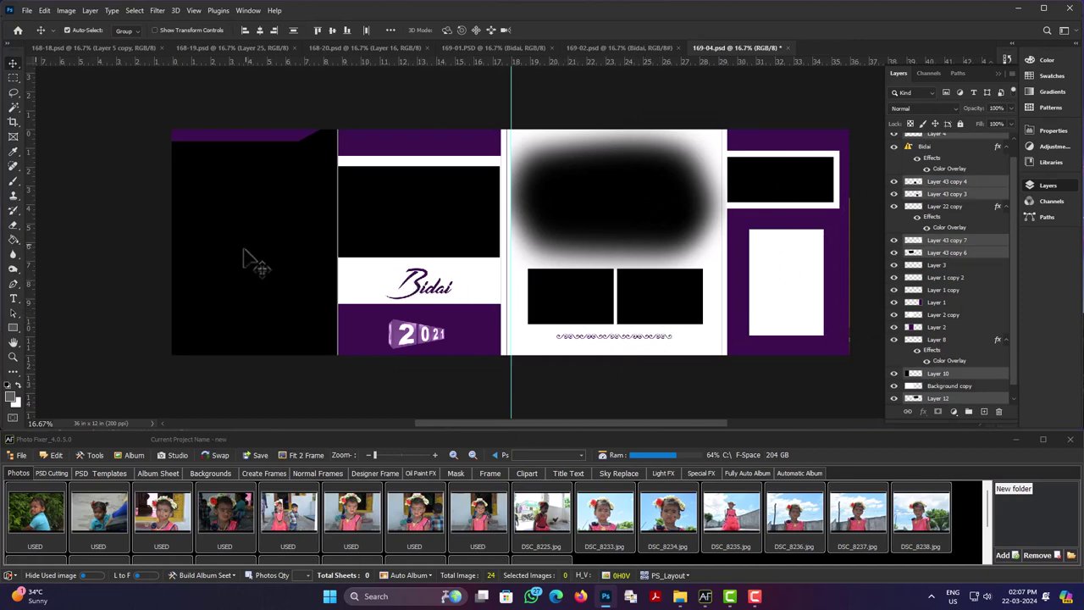
left_click(177, 575)
left_click(199, 539)
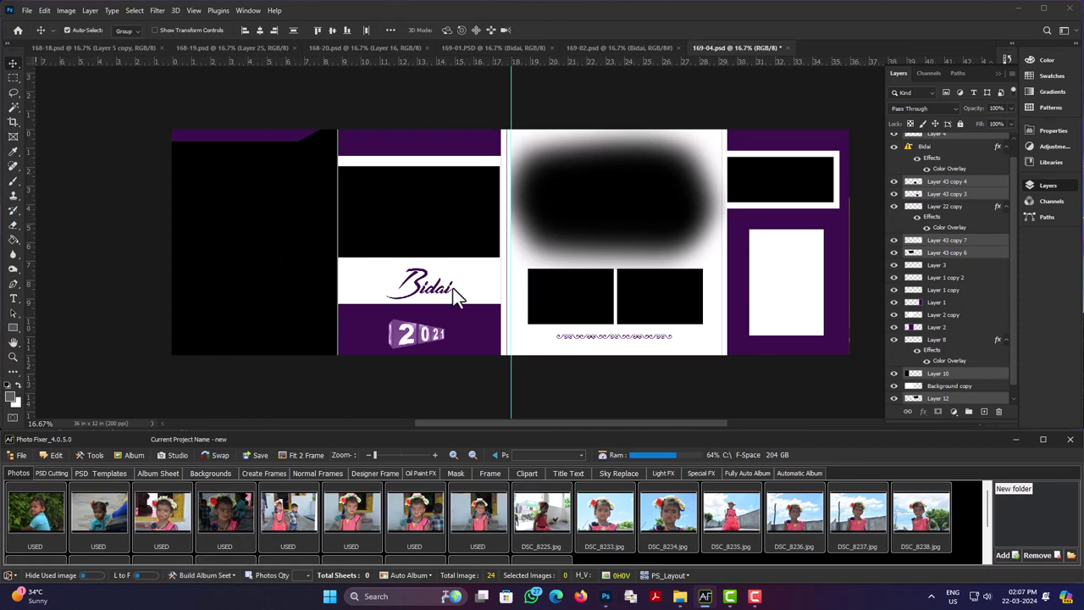
left_click(514, 307)
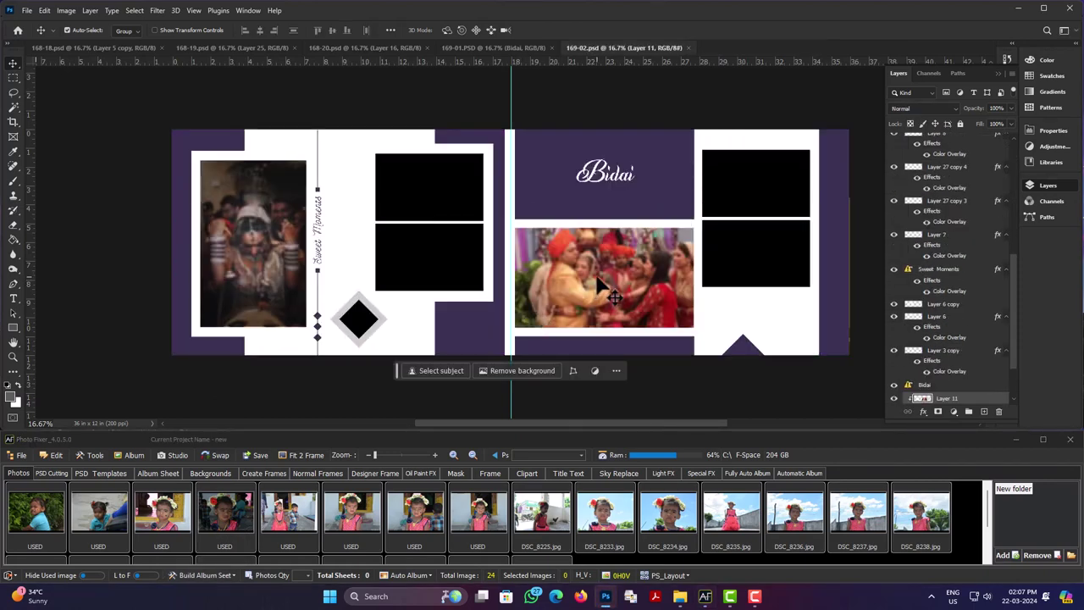
- Delete the couple photo in the wide frame and the bride photo in the tall frame of 169-02
key("Delete")
left_click(268, 238)
key("Delete")
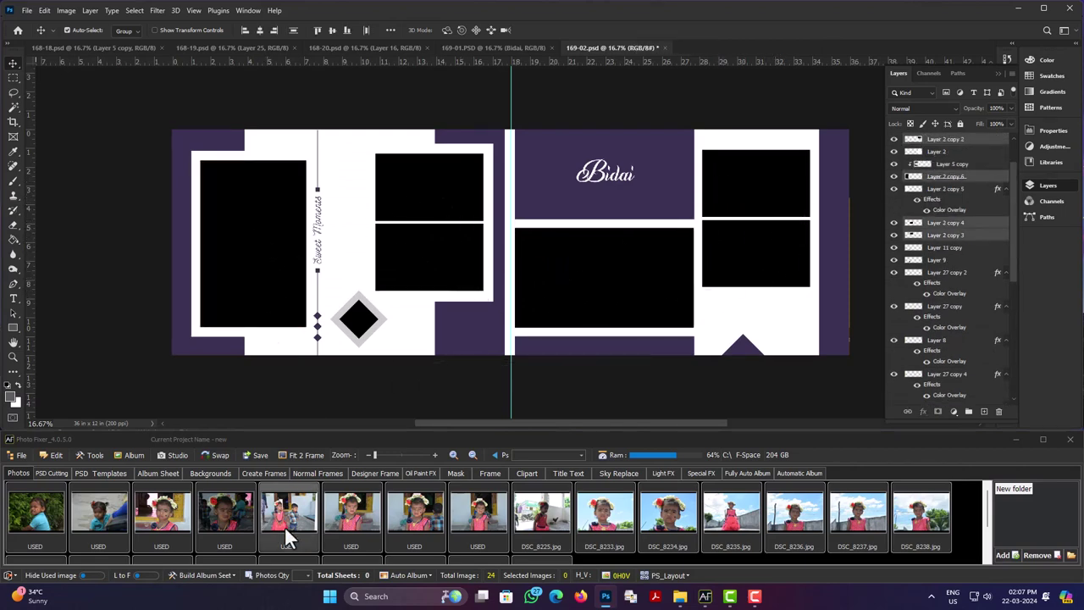
- Create an auto album sheet from the selected photo frames of 169-02
left_click(206, 576)
left_click(210, 544)
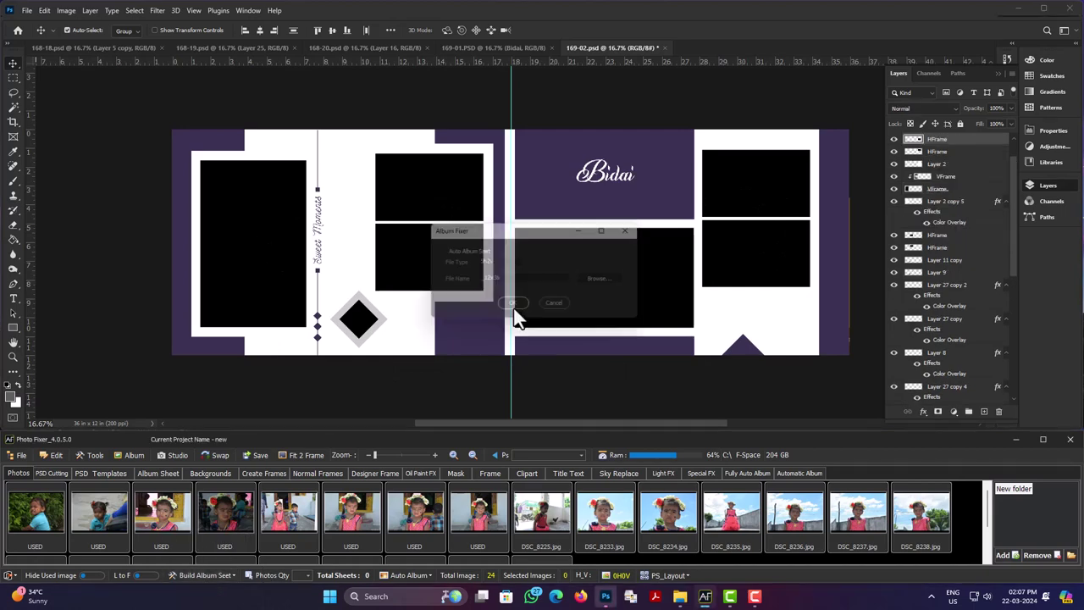
left_click(514, 307)
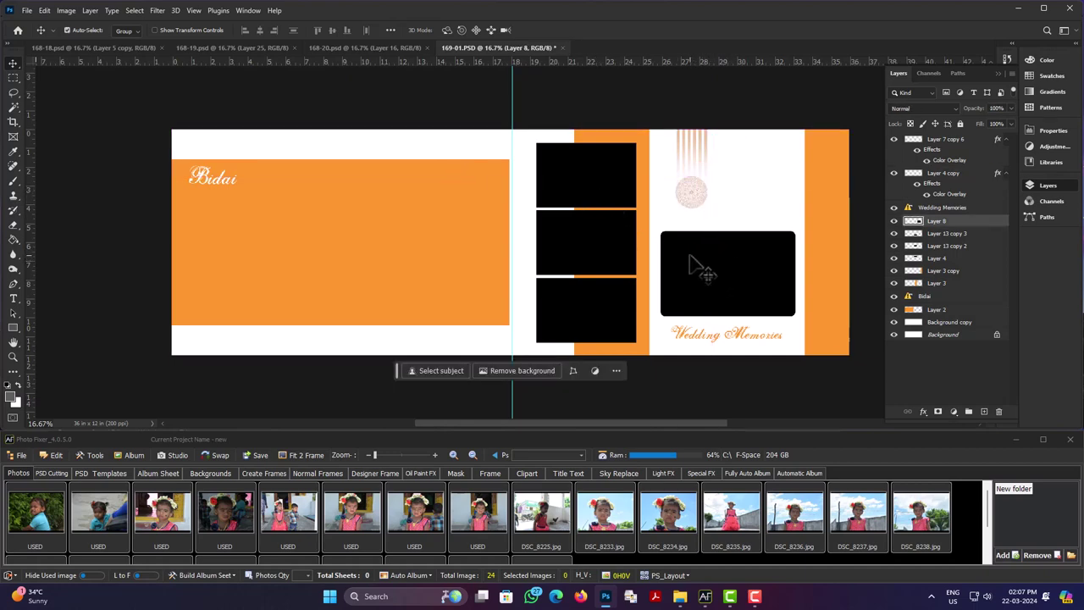
- Duplicate the rounded black frame of 169-01 into the space above it and rotate the copy 90 degrees
left_click_drag(747, 279, 773, 209)
key("ctrl+t")
right_click(751, 202)
left_click(817, 398)
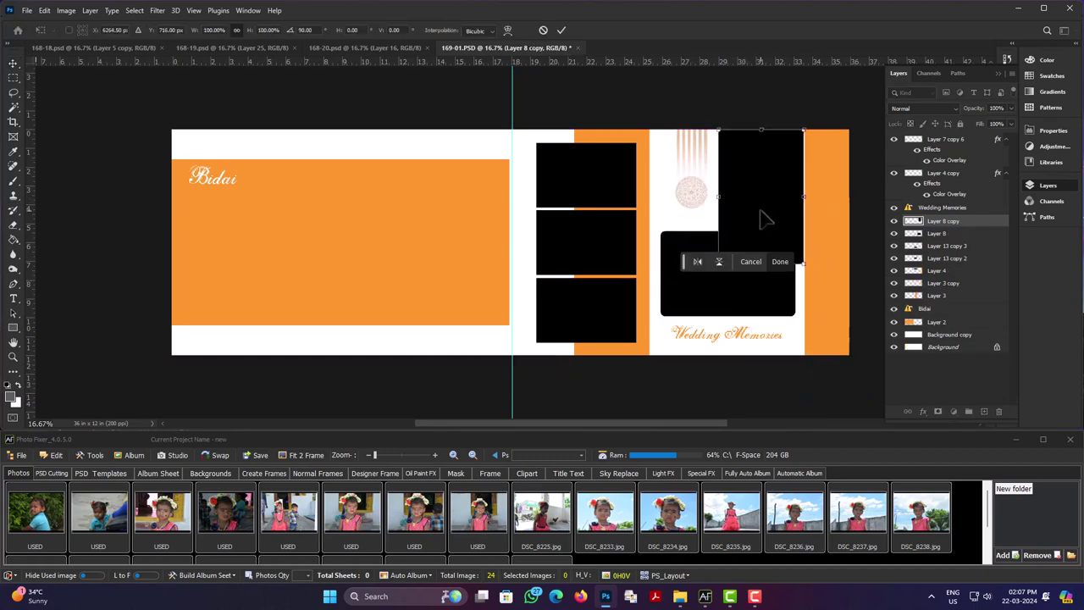
- Shorten the rotated frame copy to about 48% of its length and place it beside the hanging ornament, clear of the original frame
key("Left")
key("Left")
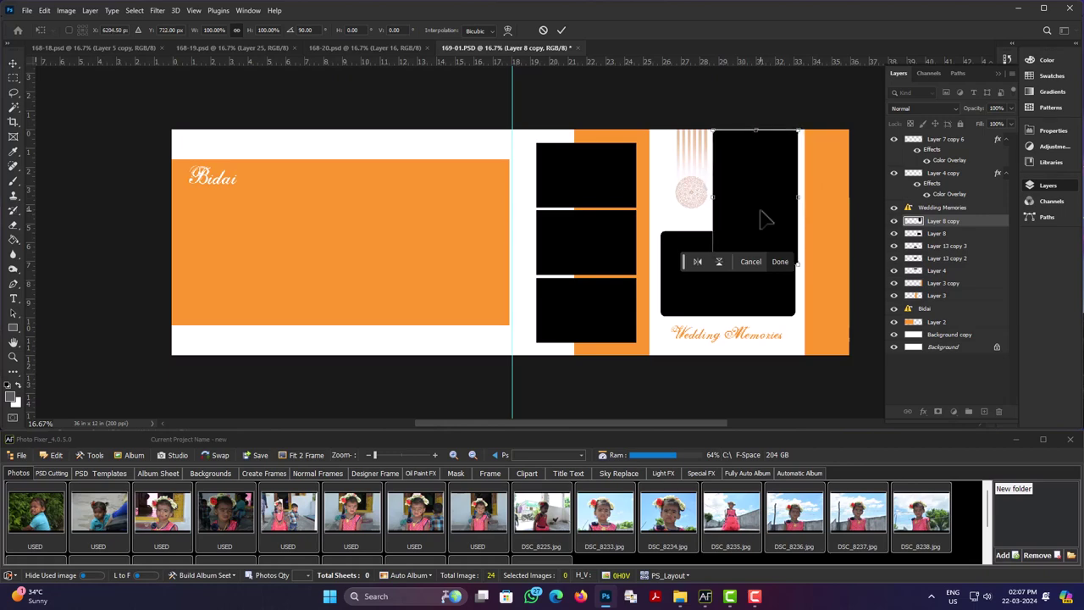
key("Down")
key("Down")
key("Down")
key("Down")
key("Down")
key("Down")
key("Down")
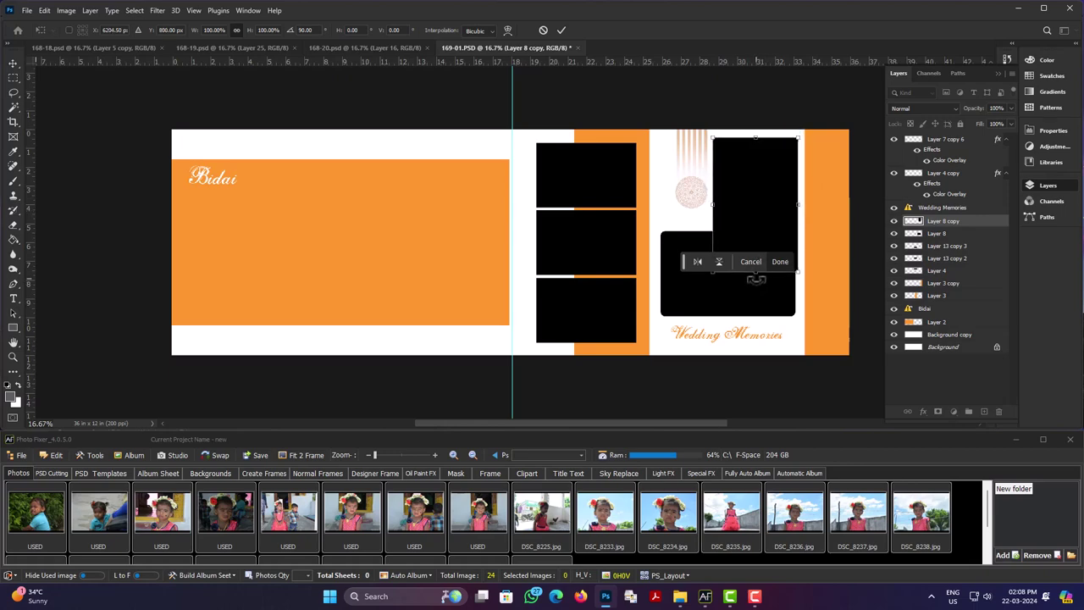
left_click_drag(756, 279, 764, 231)
left_click_drag(757, 138, 756, 179)
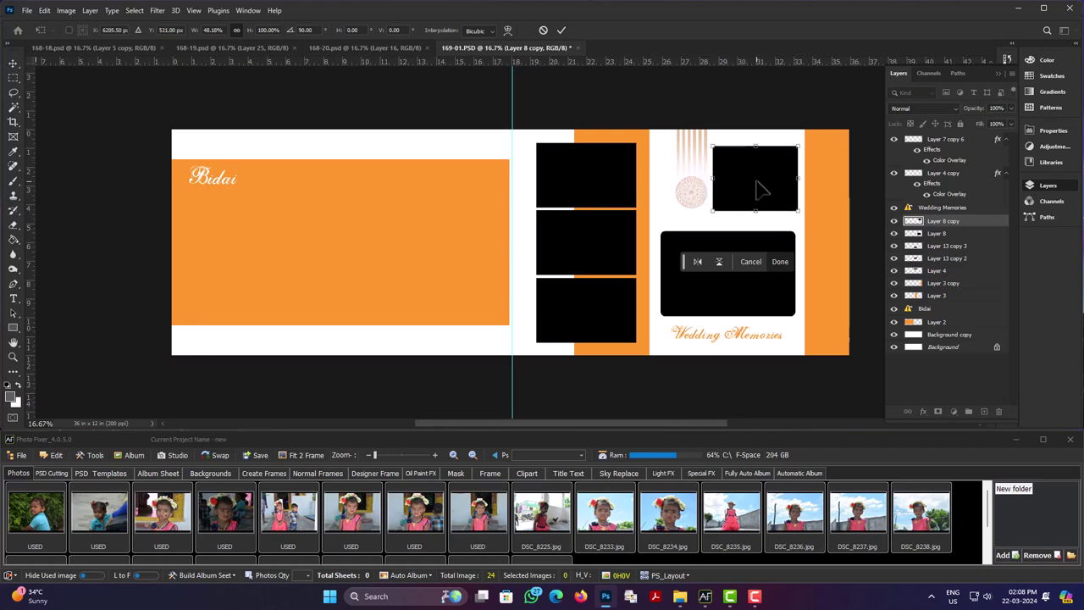
key("Return")
- Select the two rounded frames, the column of three black frames and the large orange panel of 169-01, and create an auto album sheet
left_click(738, 270)
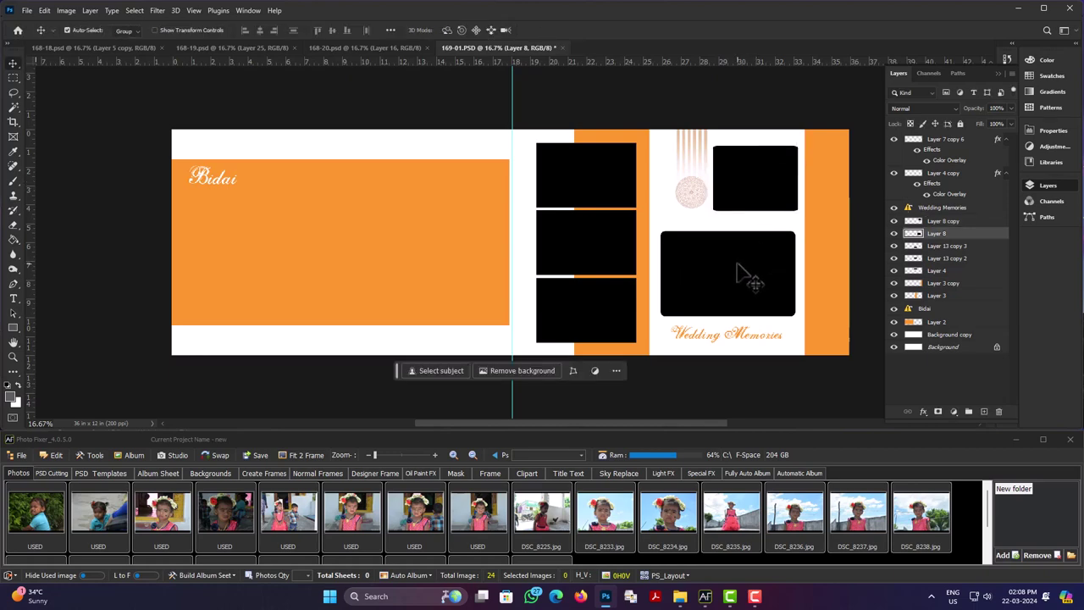
left_click(753, 199)
left_click(597, 193, "shift")
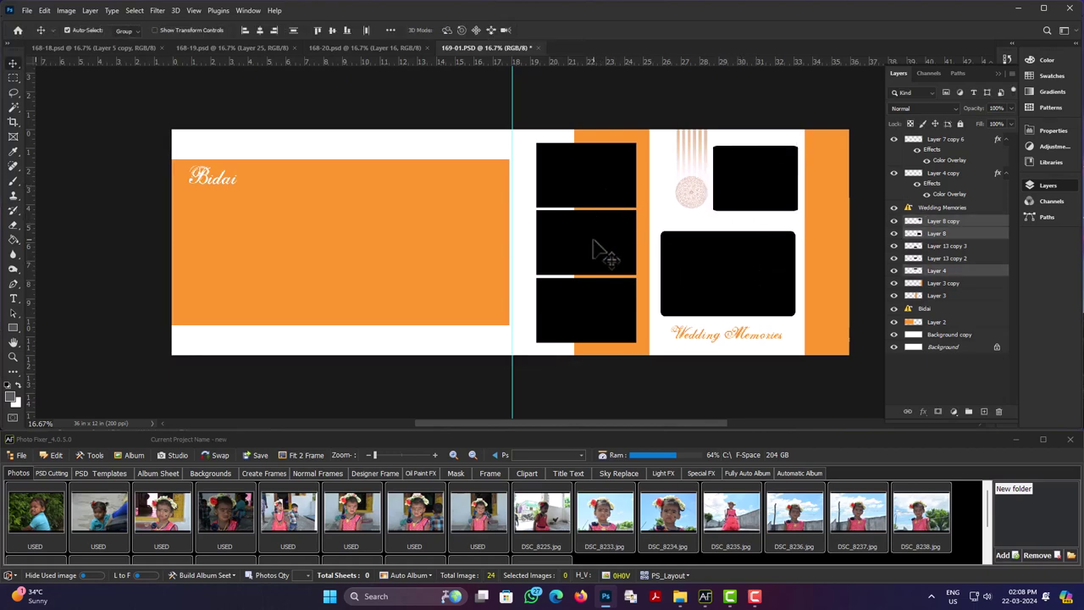
left_click(600, 249, "shift")
left_click(546, 287, "shift")
left_click(447, 291, "shift")
left_click(187, 578)
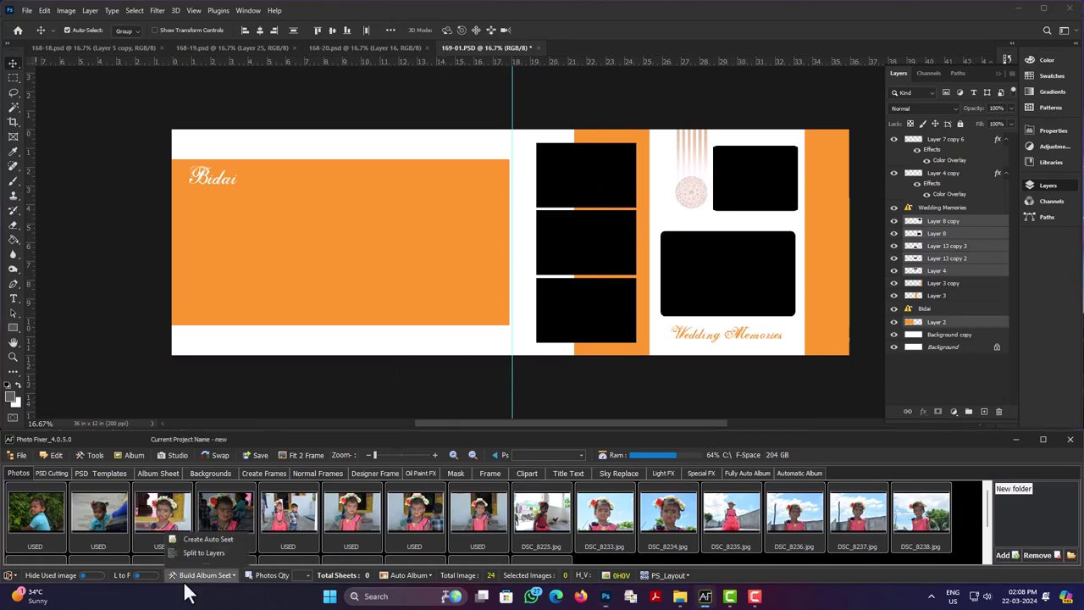
left_click(206, 540)
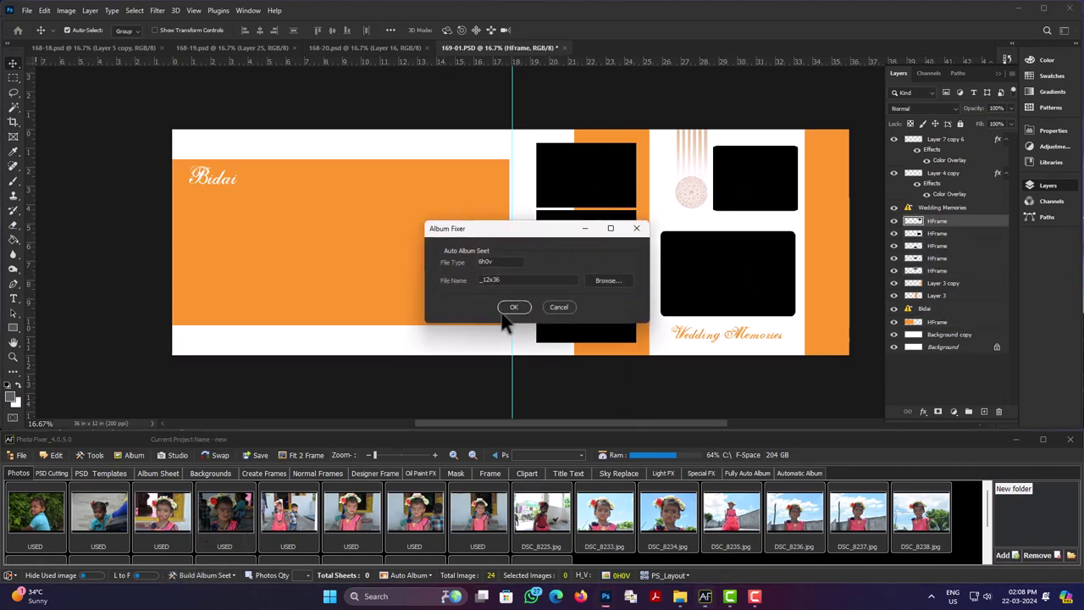
left_click(506, 308)
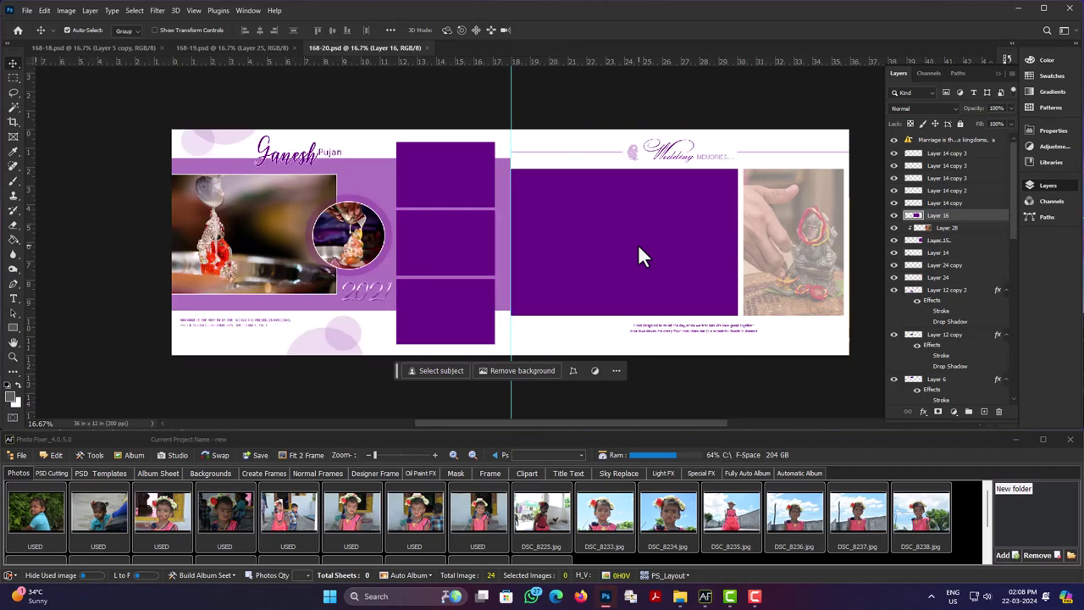
- Delete the faded photo covering the tall panel at the right end of 168-20 and set that panel's opacity to 100%
left_click(779, 258)
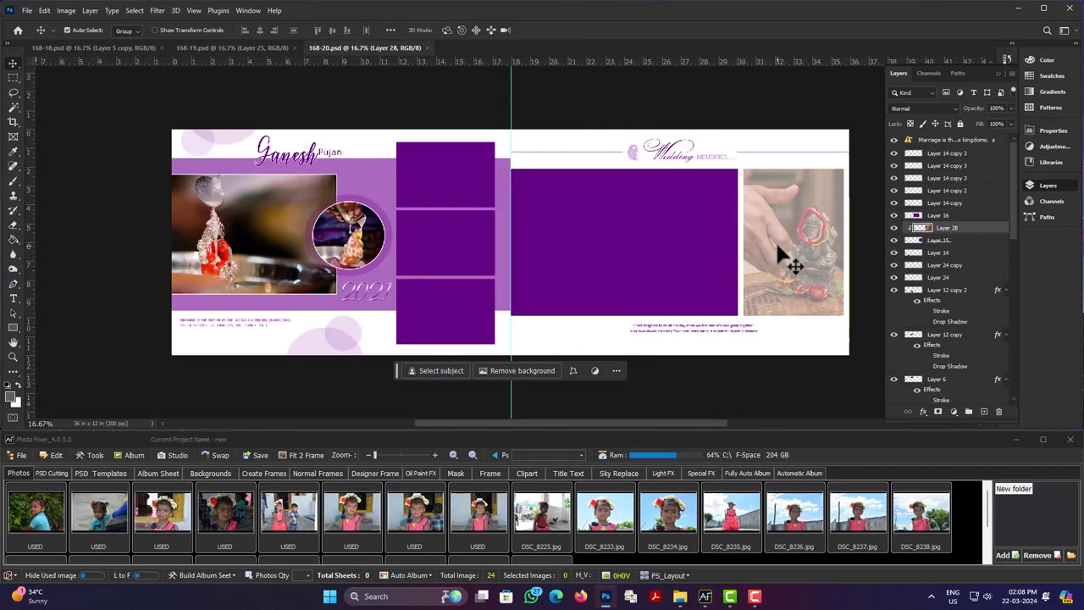
key("Delete")
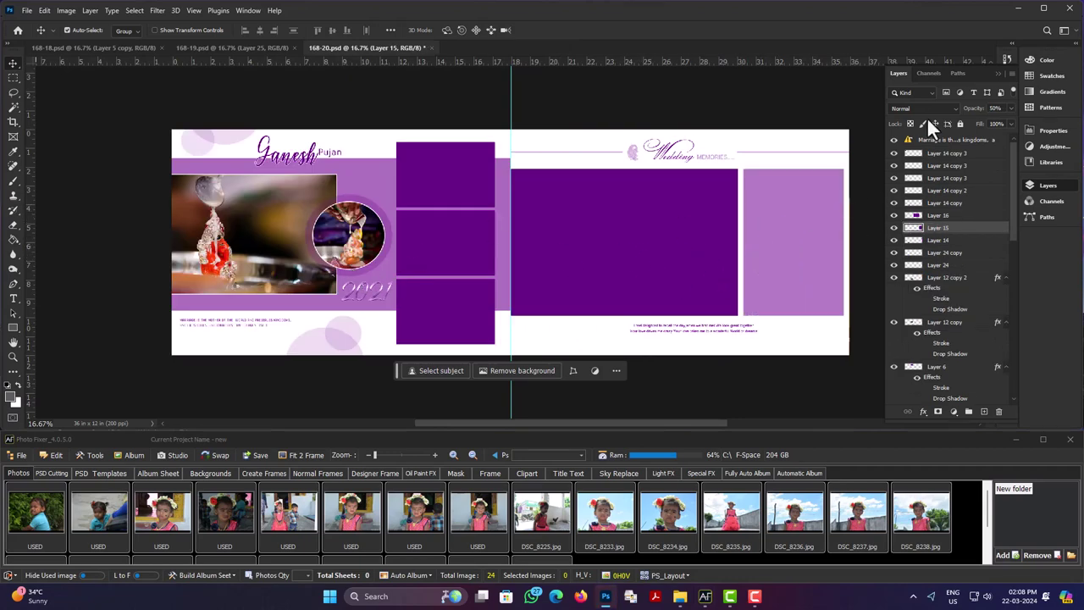
left_click_drag(1004, 119, 1028, 123)
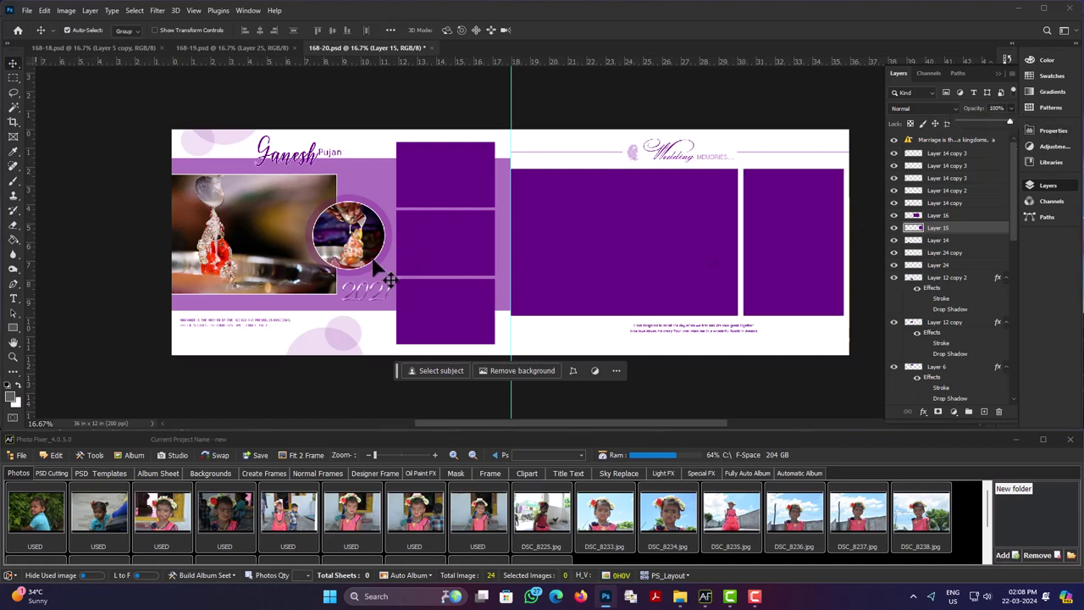
- Delete the photos from the large rectangle and the circle on the Ganesh Pujan page of 168-20
left_click(273, 248)
key("Delete")
left_click(338, 240)
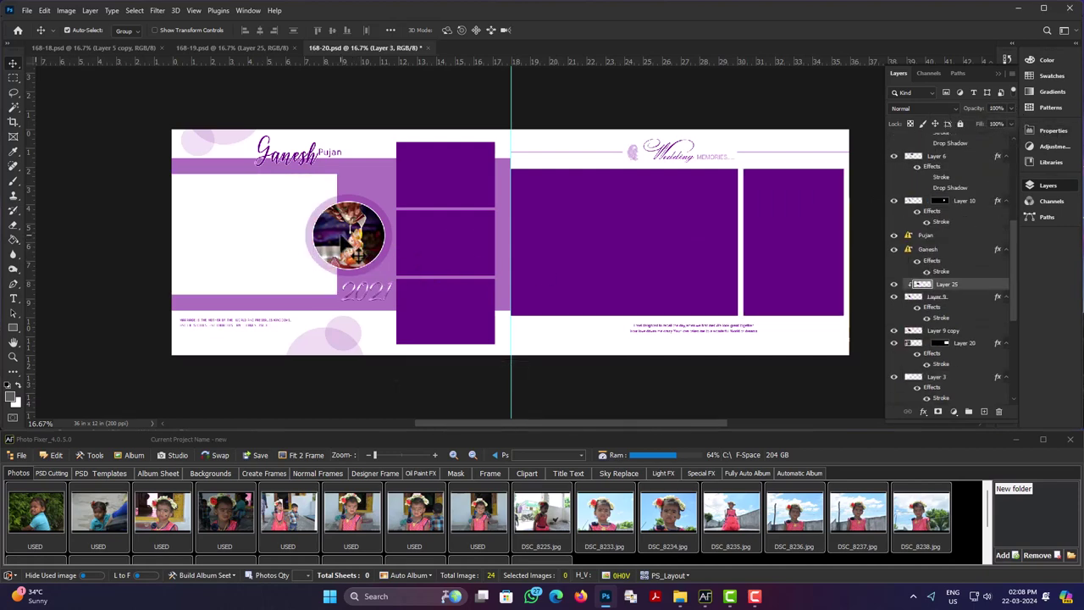
key("Delete")
- Select the photo frames of 168-20, including the two large purple panels and the column of three, and create an auto album sheet
left_click(768, 238)
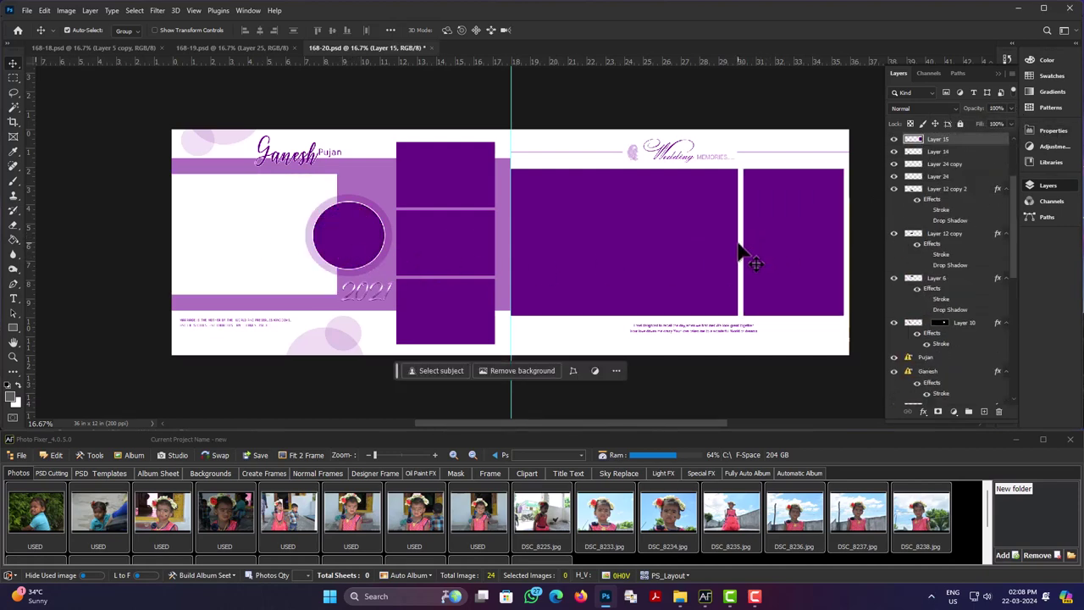
key("Delete")
left_click(443, 254, "shift")
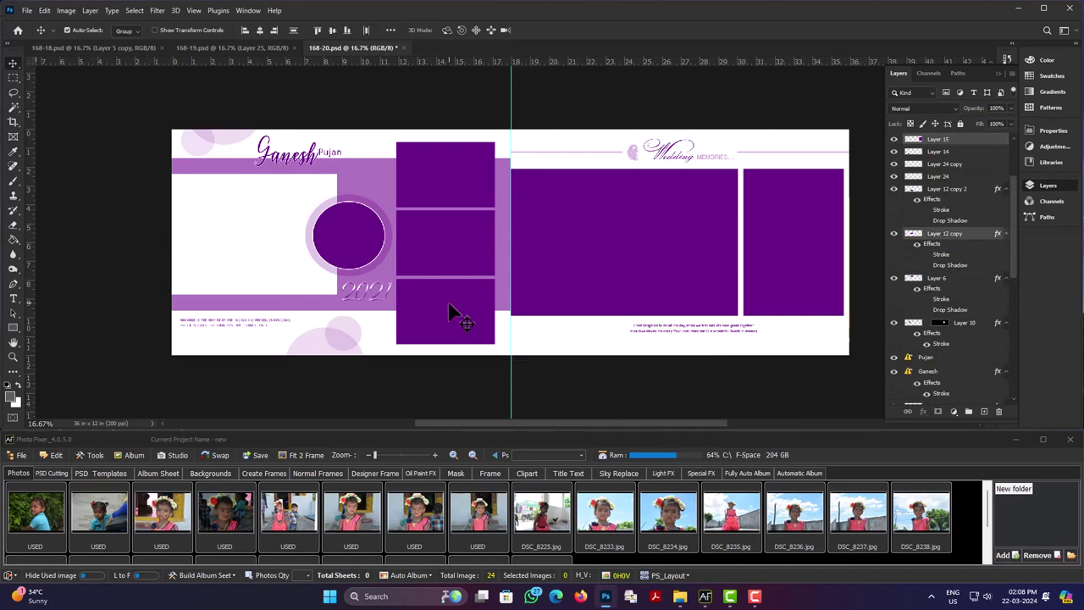
left_click(449, 308, "shift")
left_click(466, 188, "shift")
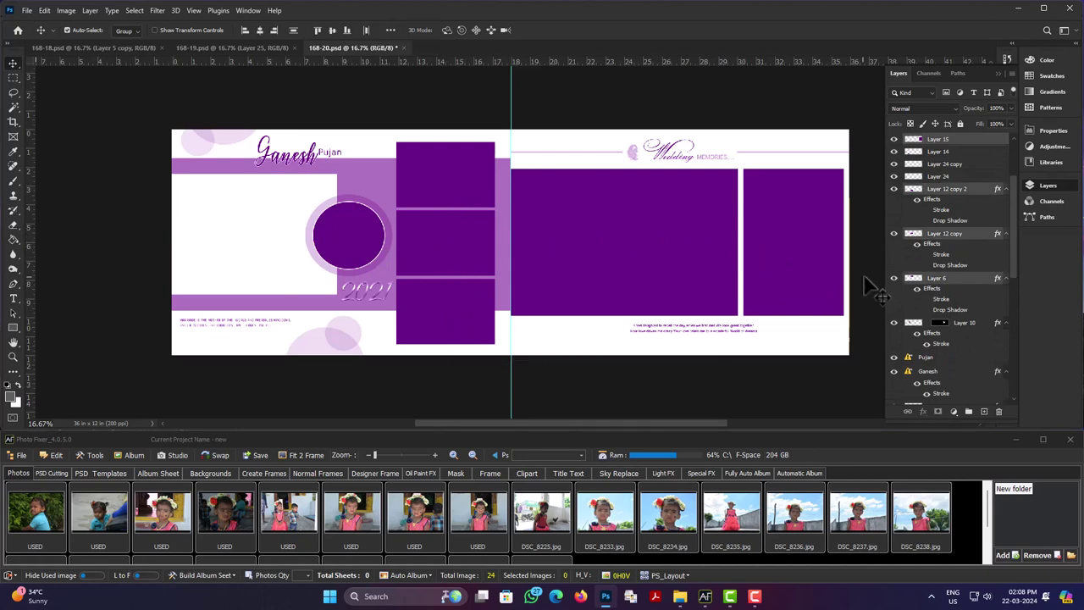
scroll(957, 288, "down", 5)
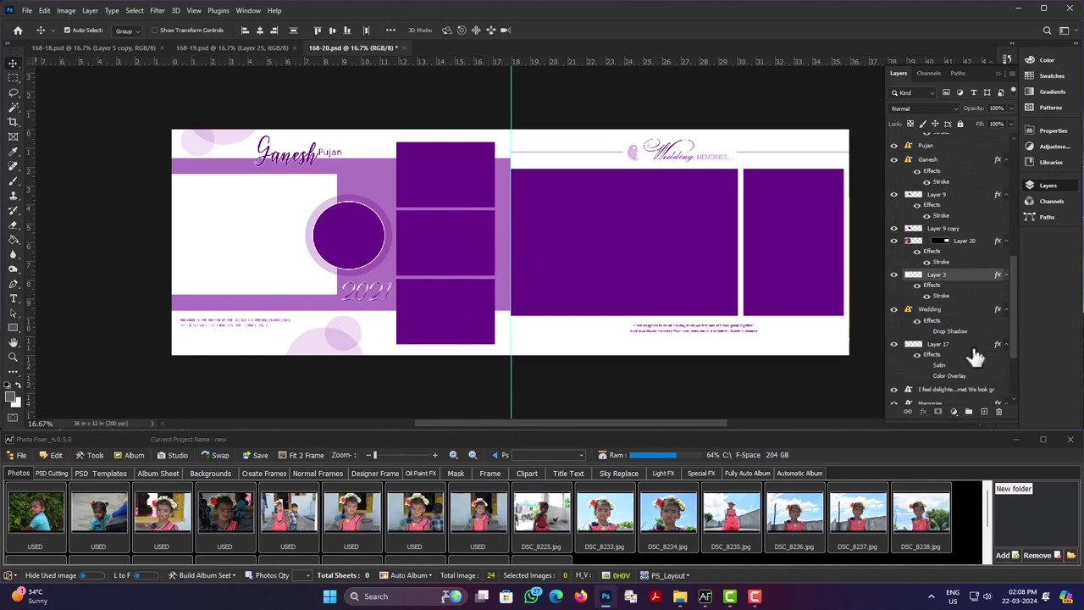
scroll(974, 355, "down", 2)
left_click(806, 229)
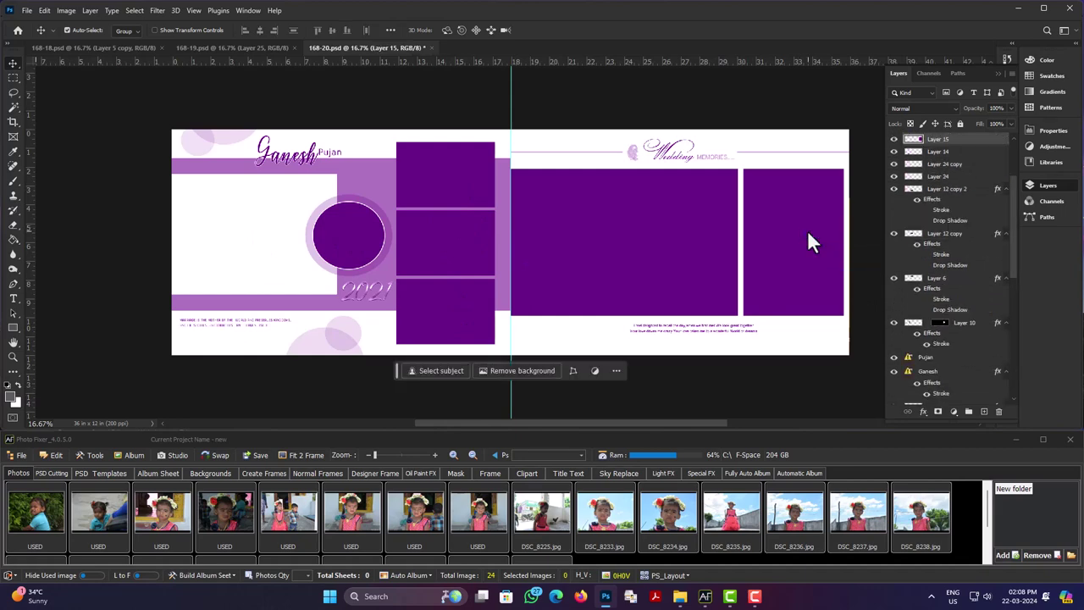
left_click(652, 247)
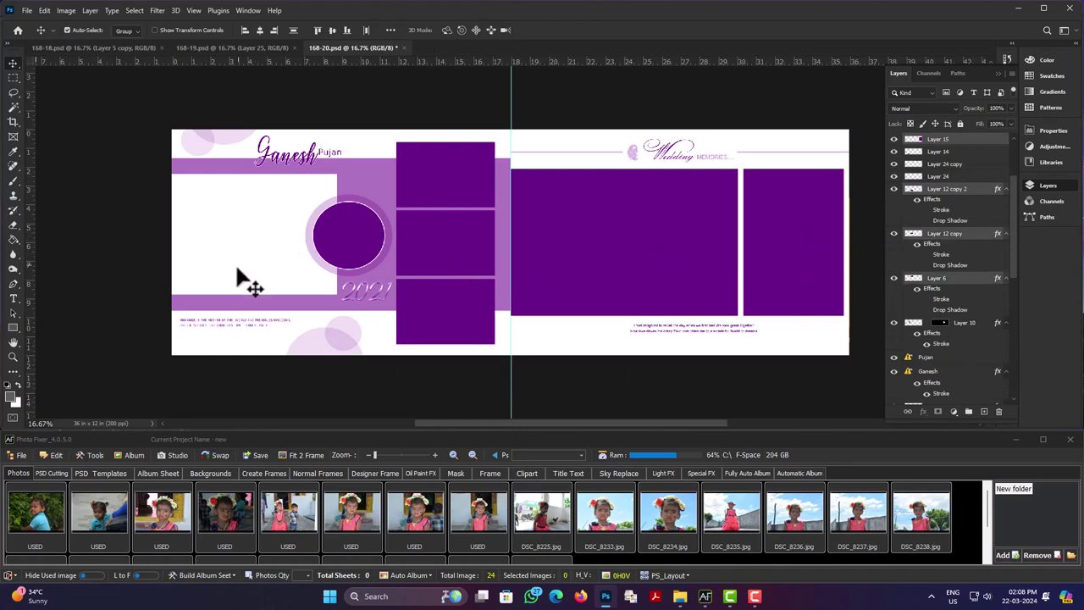
left_click(188, 576)
left_click(211, 535)
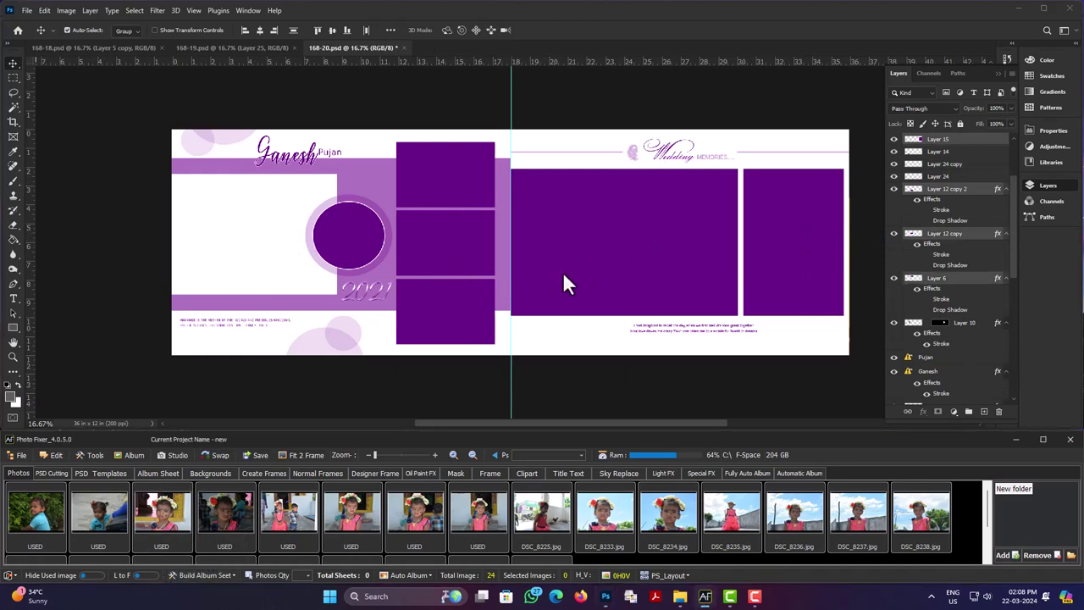
left_click(522, 308)
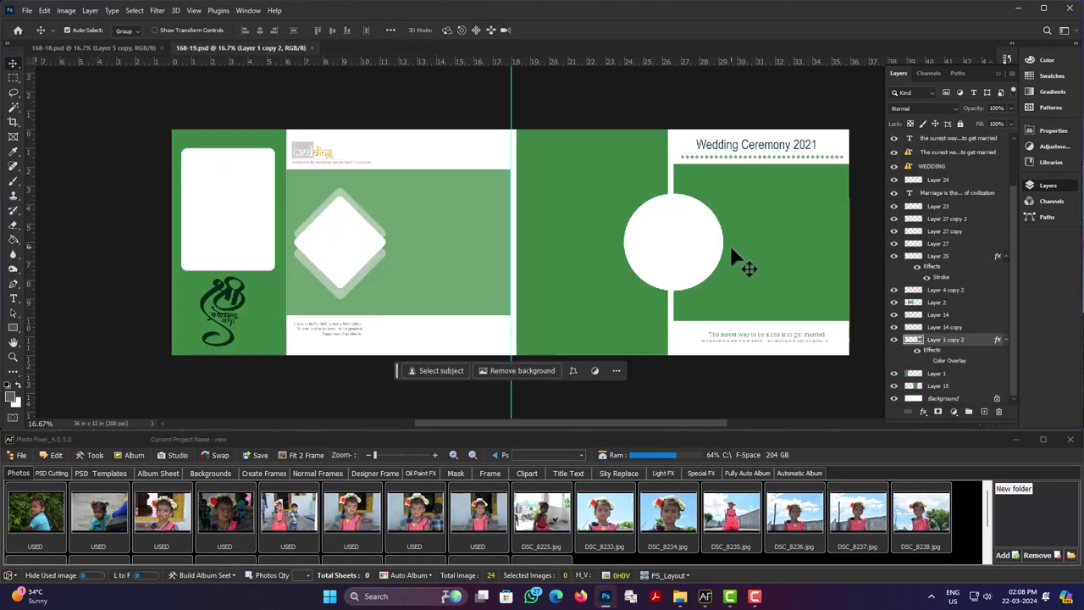
- Select the green panels, the white diamond and the white rounded frame of 168-19, and create an auto album sheet
left_click(555, 254, "shift")
left_click(449, 258, "shift")
left_click(343, 248, "shift")
left_click(227, 237, "shift")
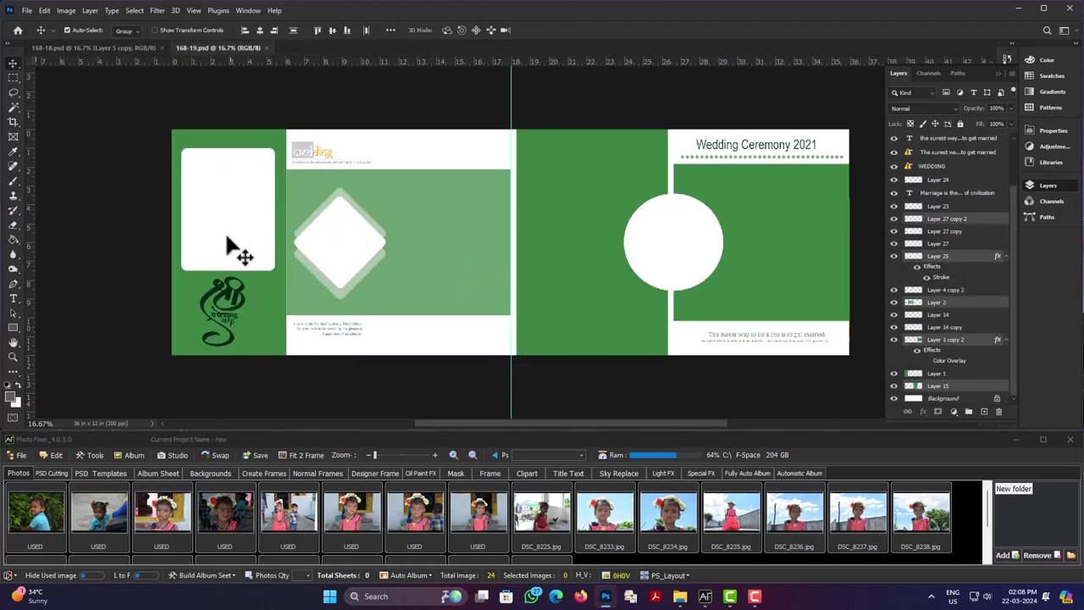
left_click(178, 575)
left_click(201, 536)
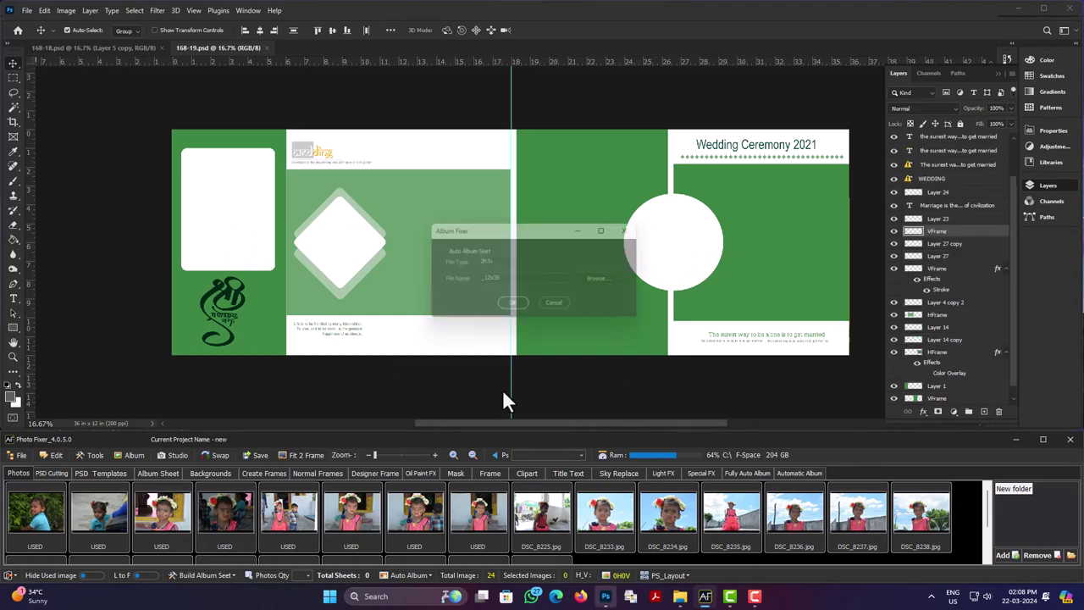
left_click(518, 310)
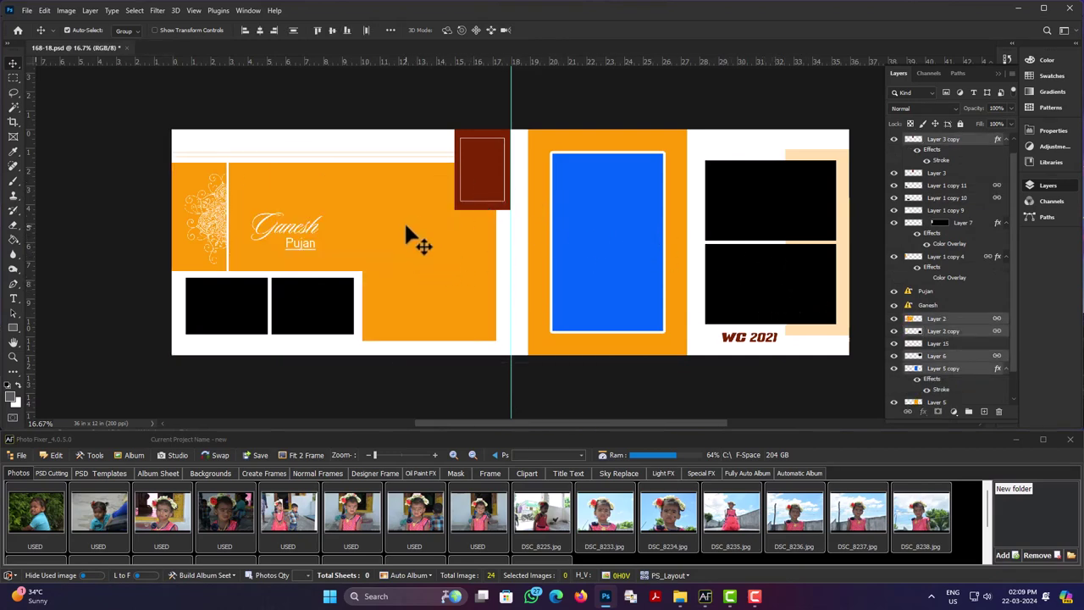
- Create an auto album sheet from the selected photo frames of 168-18
left_click(209, 588)
left_click(209, 538)
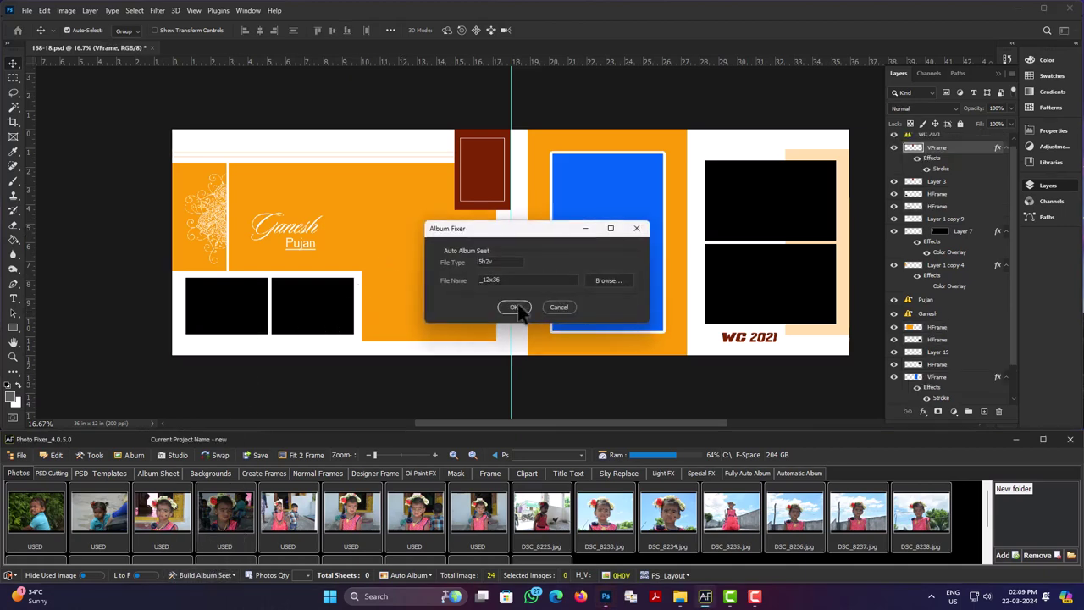
left_click(515, 307)
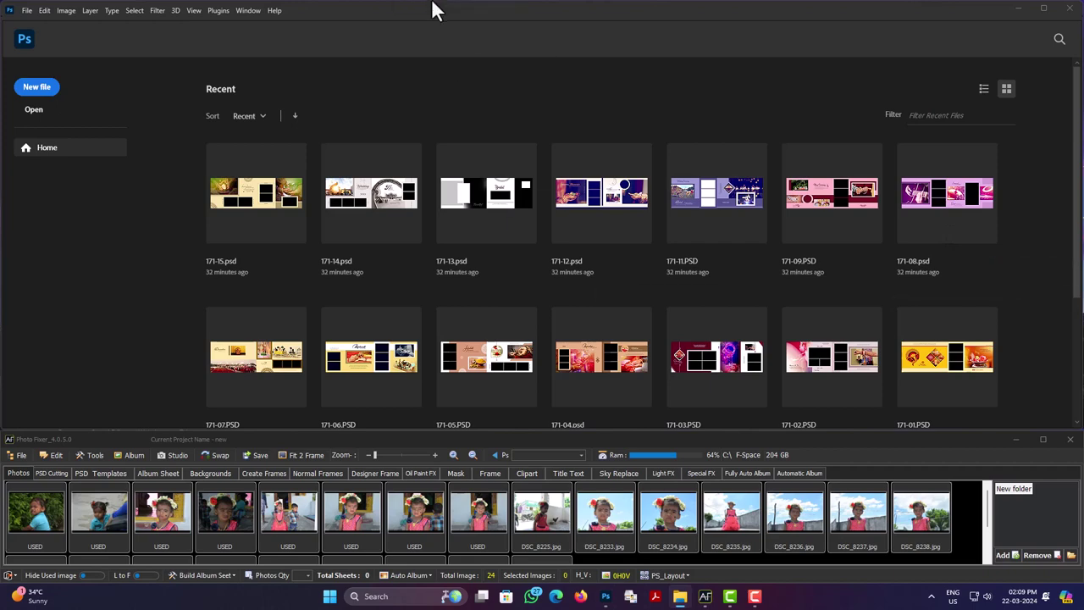
- Switch to File Explorer and open the H-V Full Auto Album folder on the PSD BACKGROUNDS (E:) drive
key("super+e")
left_click(1016, 439)
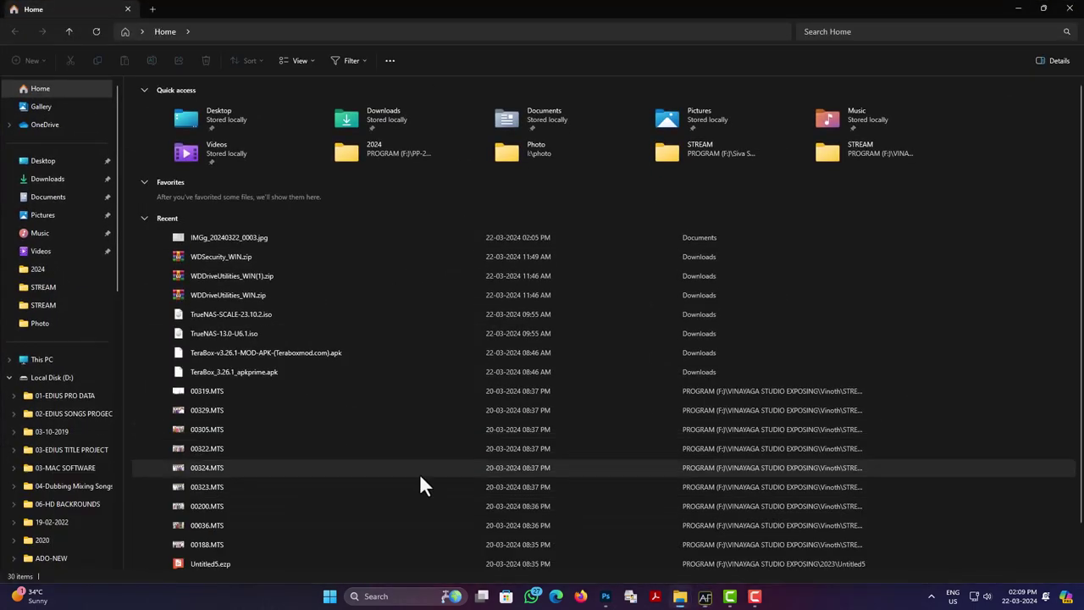
left_click(43, 359)
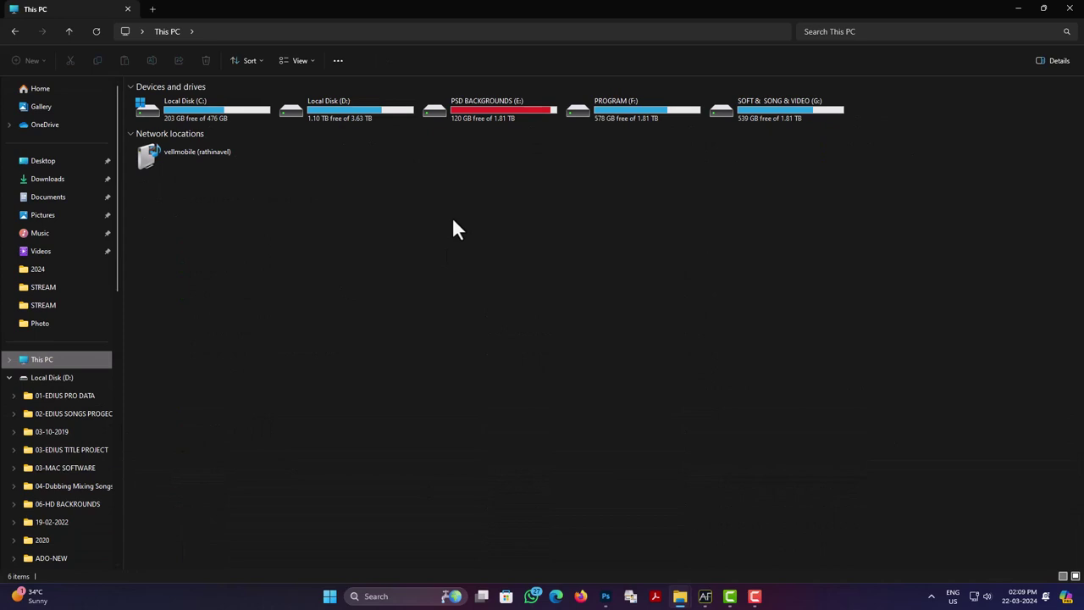
double_click(818, 115)
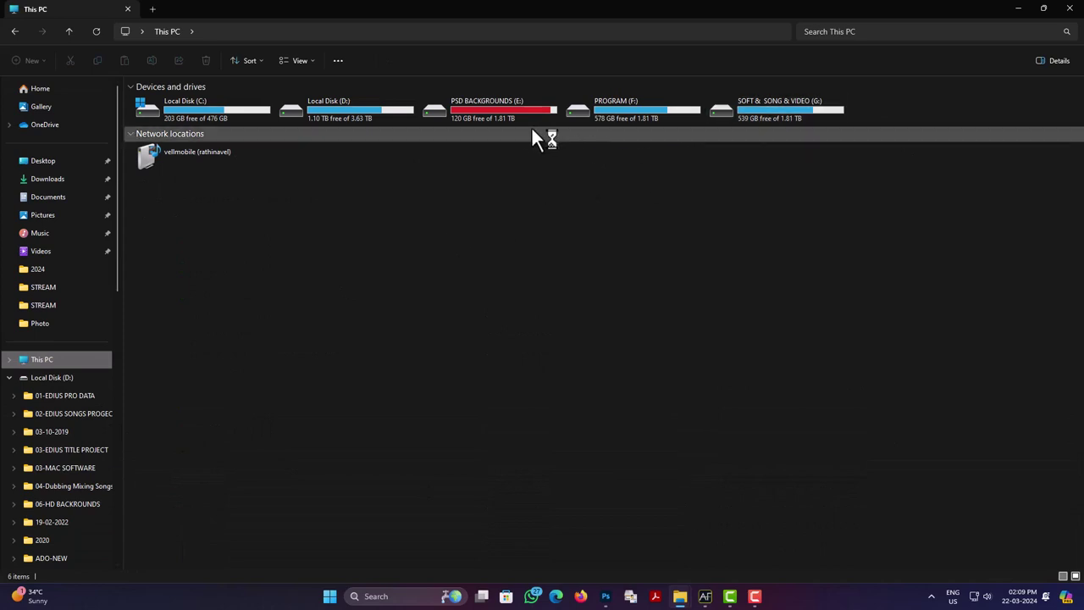
left_click(503, 109)
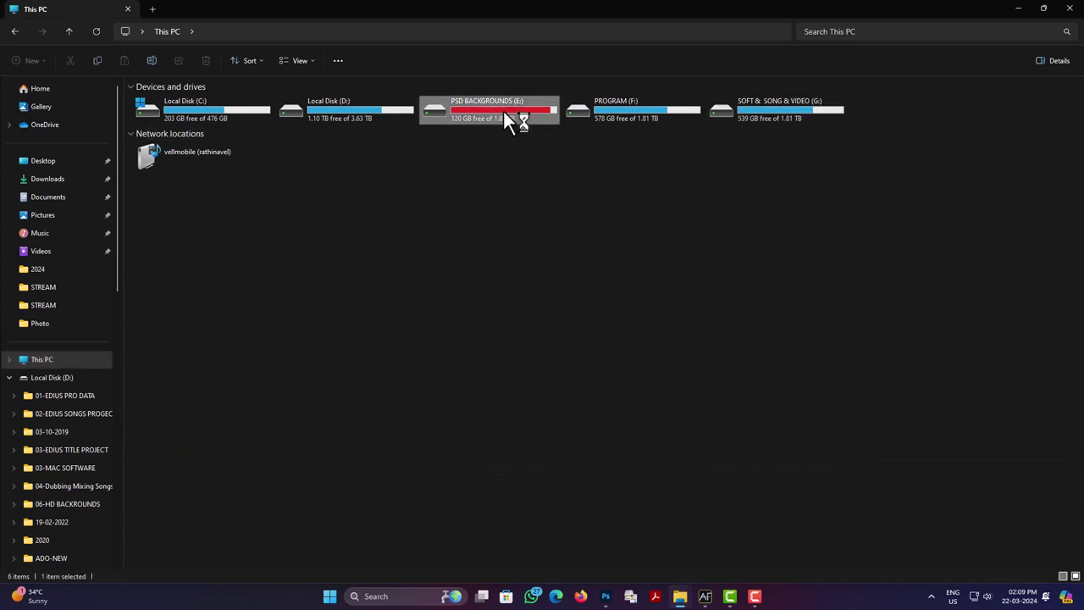
double_click(457, 109)
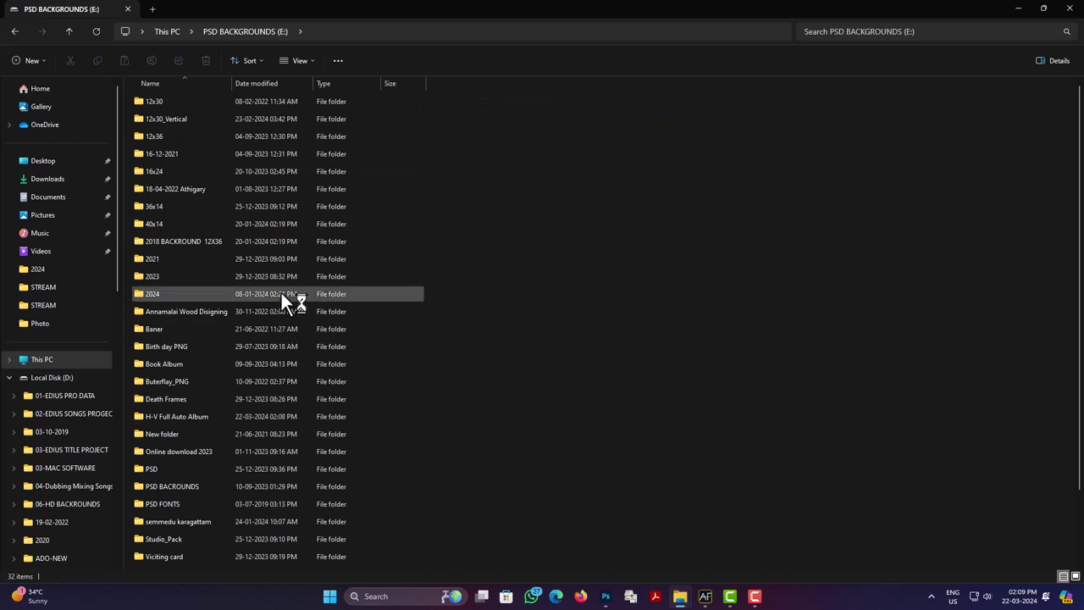
left_click(281, 292)
scroll(271, 505, "down", 2)
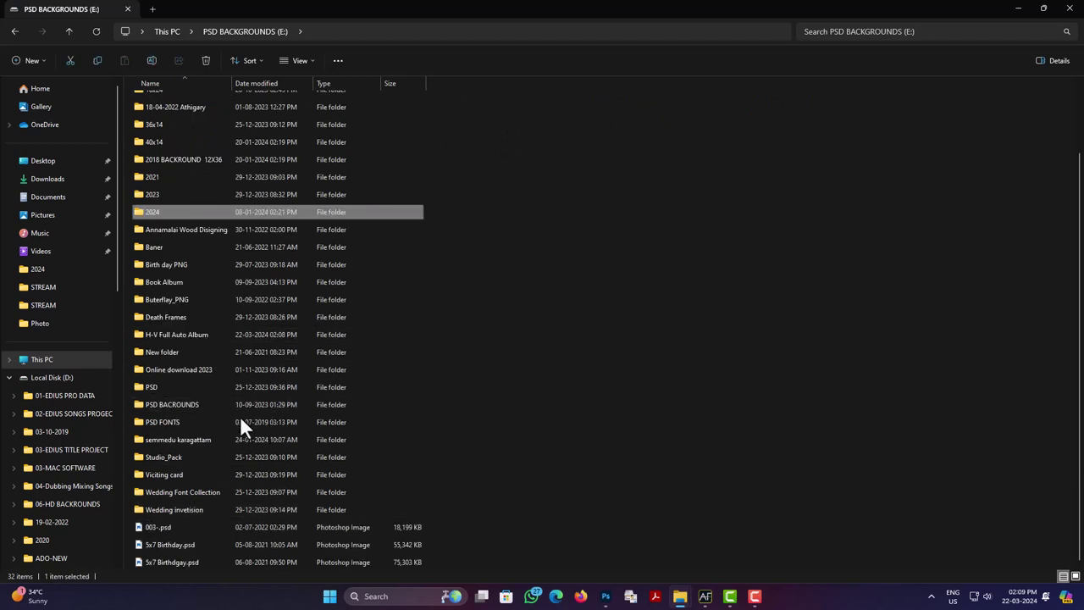
double_click(208, 333)
- Check the contents of the 7h2v_12x36, 8h4v_12x36 and 8h0v_14x40 sheet folders
scroll(271, 356, "down", 5)
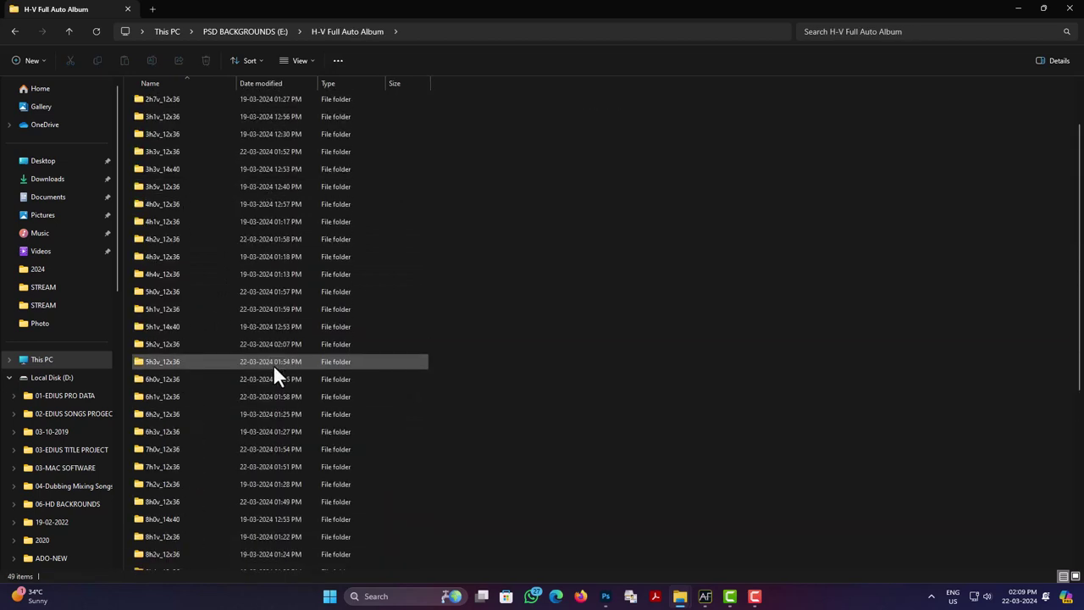
scroll(287, 500, "down", 3)
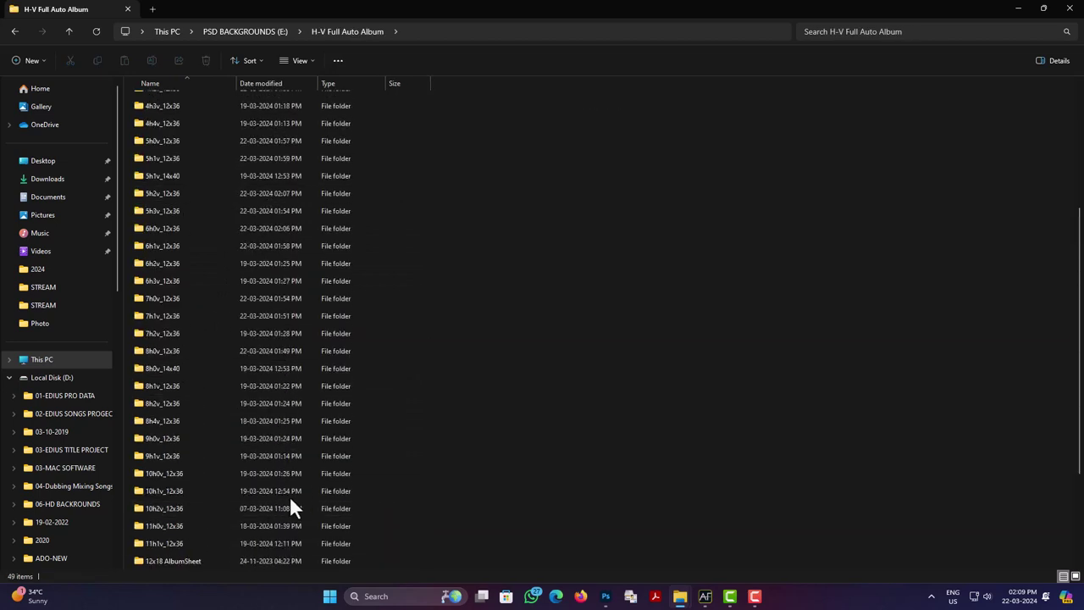
double_click(287, 333)
key("alt+Left")
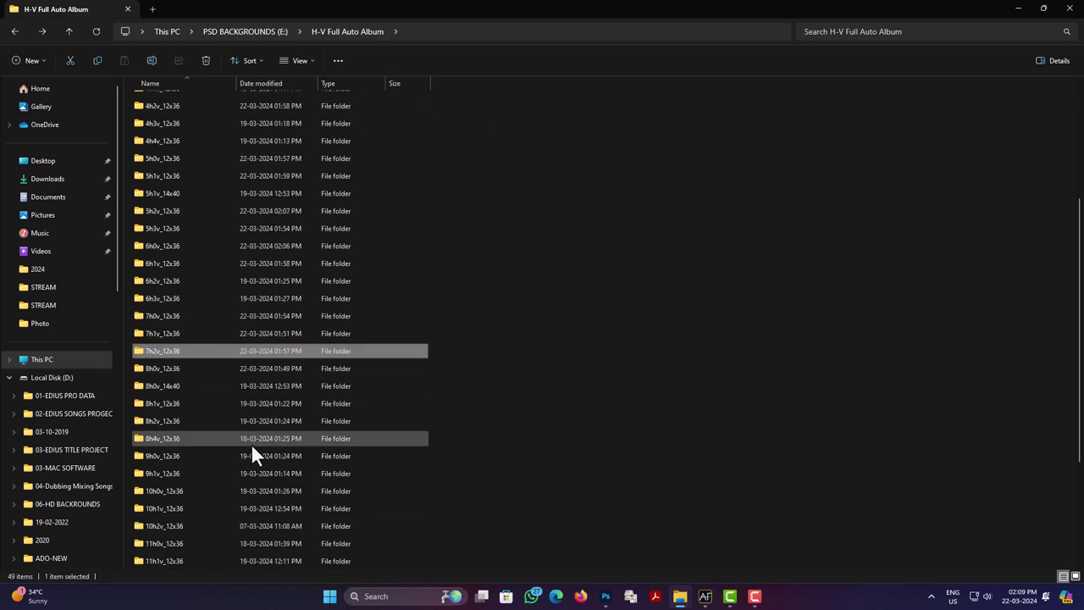
double_click(253, 445)
key("alt+Left")
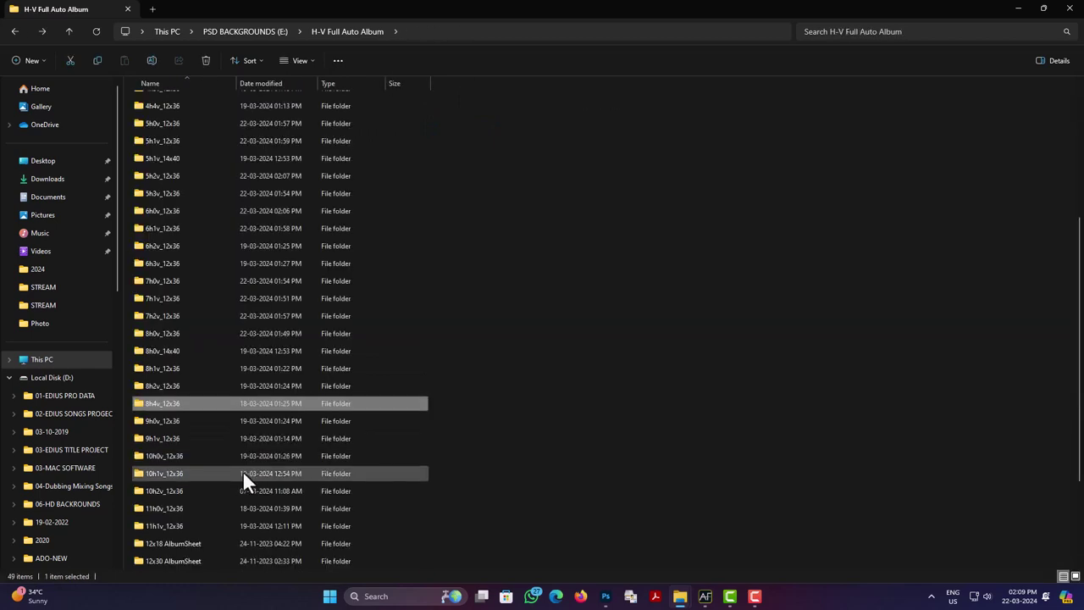
scroll(242, 470, "down", 1)
double_click(247, 298)
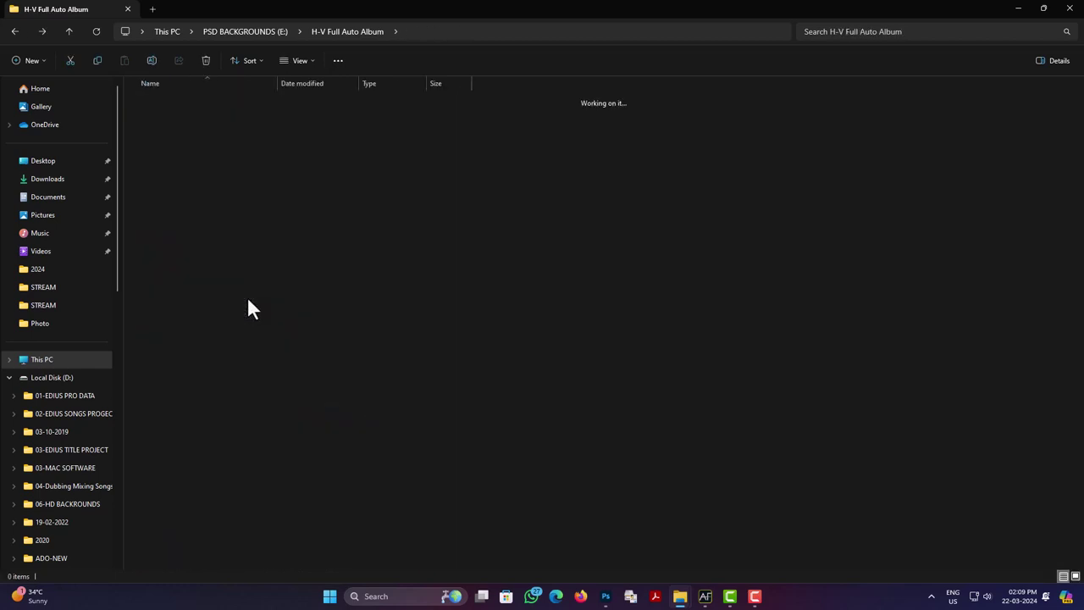
key("alt+Left")
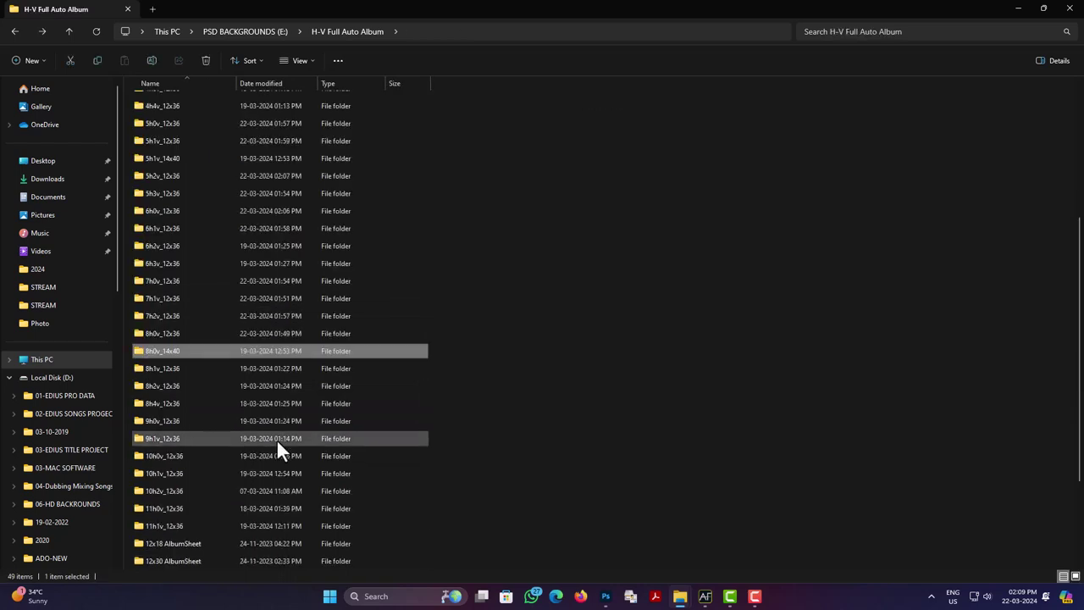
- Check more of the generated sheet folders, including 10h2v_12x36 and 5h0v_12x36
scroll(279, 448, "down", 3)
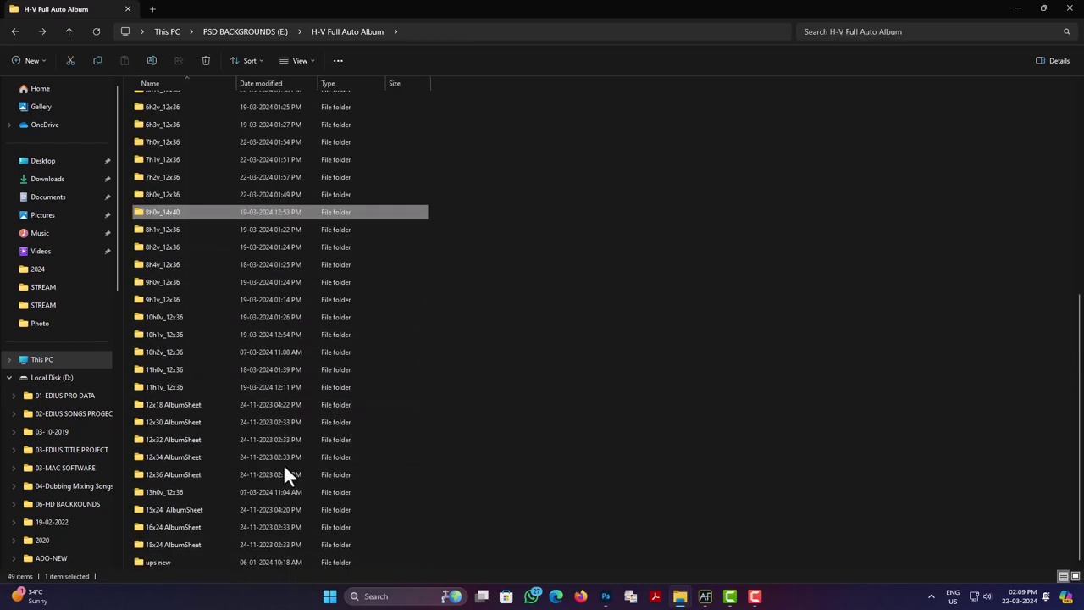
double_click(307, 387)
key("alt+Left")
double_click(273, 538)
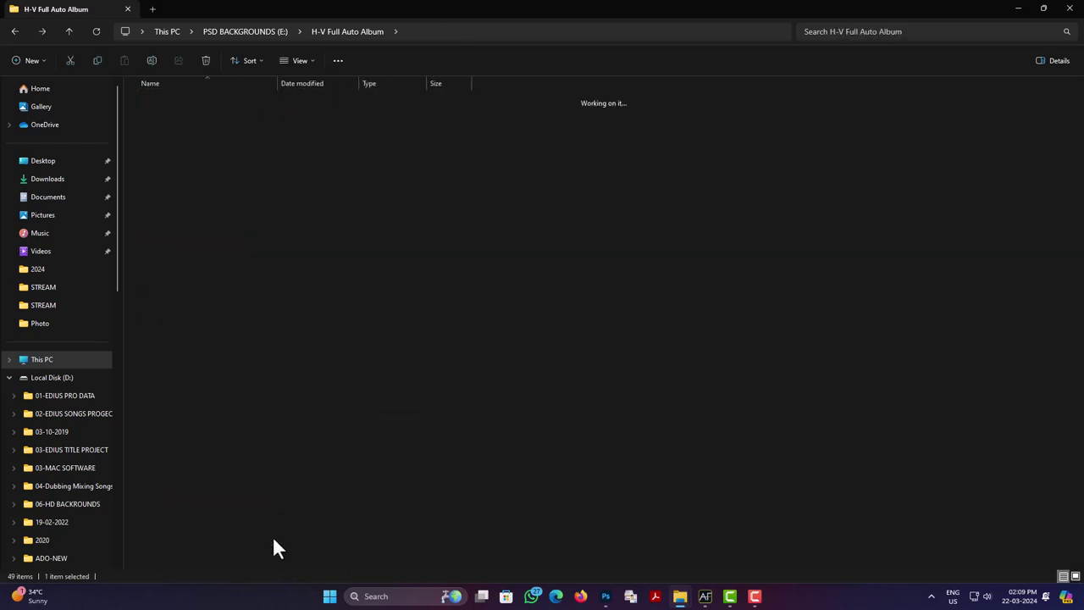
key("alt+Left")
double_click(263, 543)
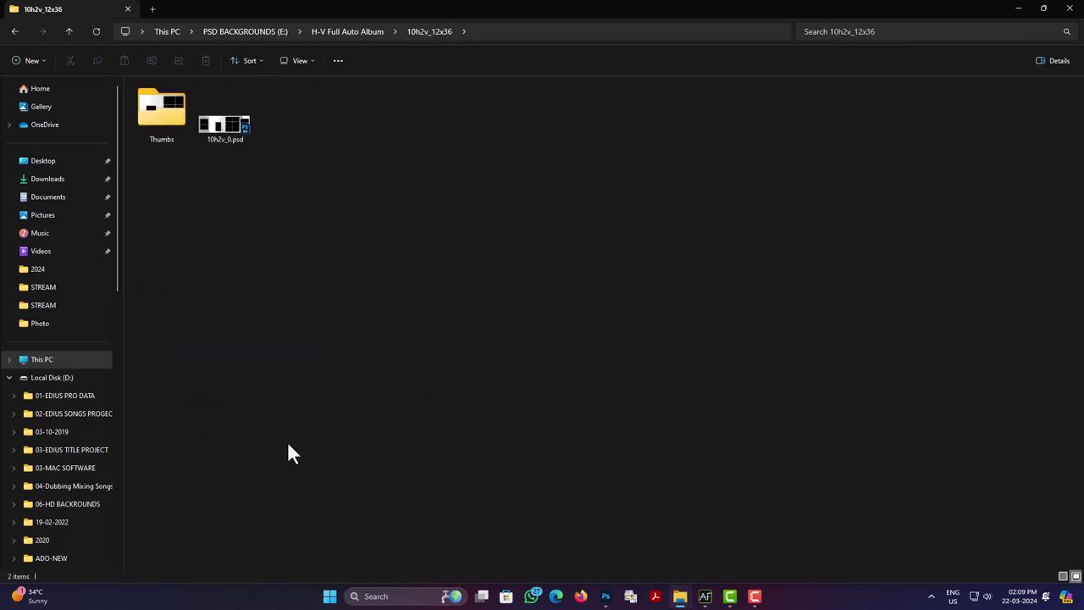
key("alt+Left")
scroll(262, 259, "up", 3)
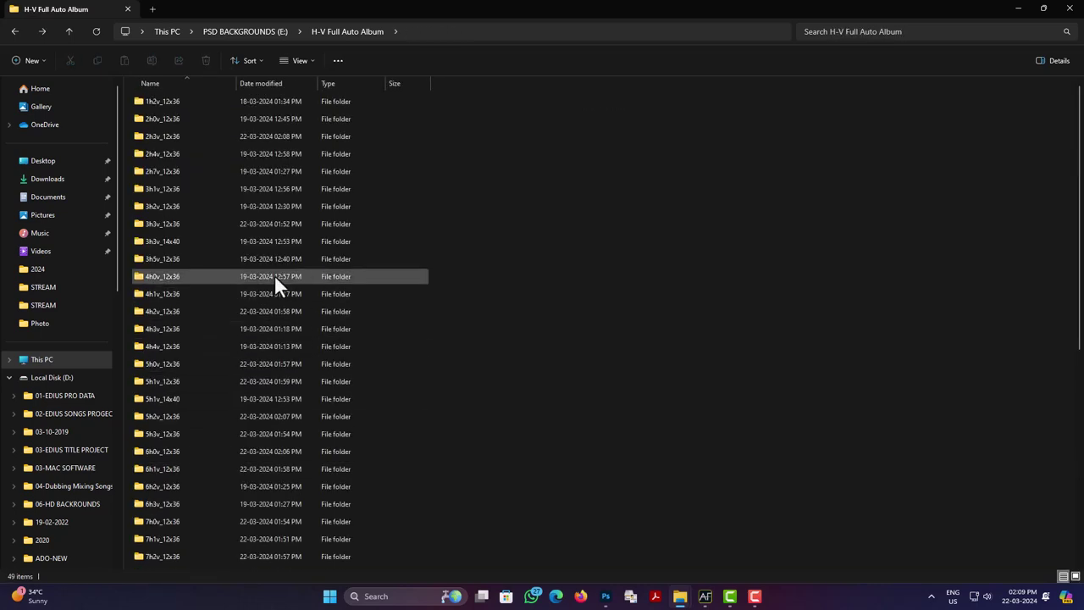
double_click(237, 366)
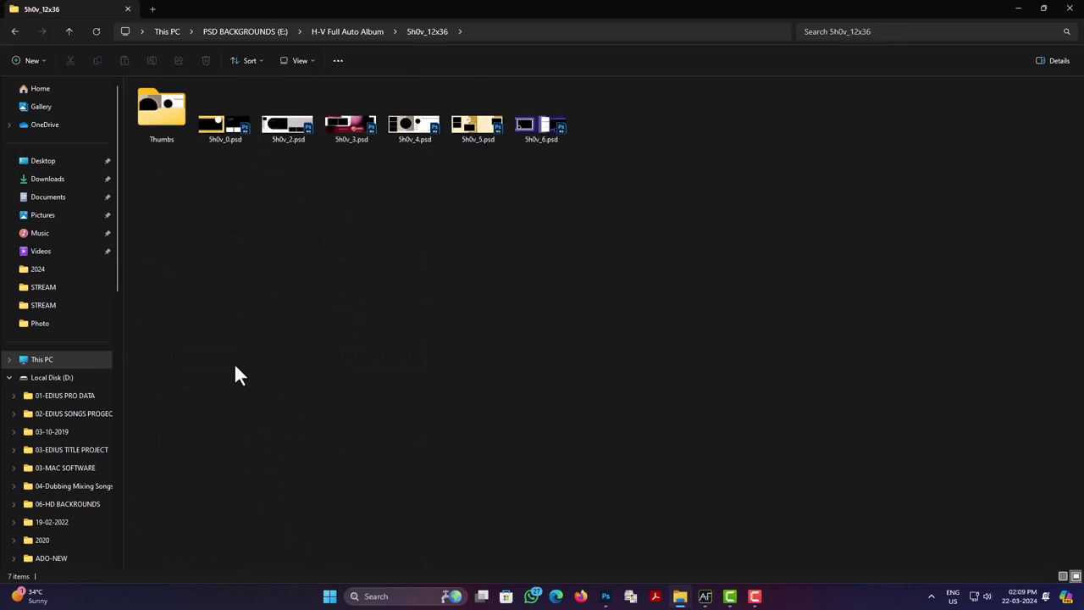
key("alt+Left")
scroll(240, 422, "down", 8)
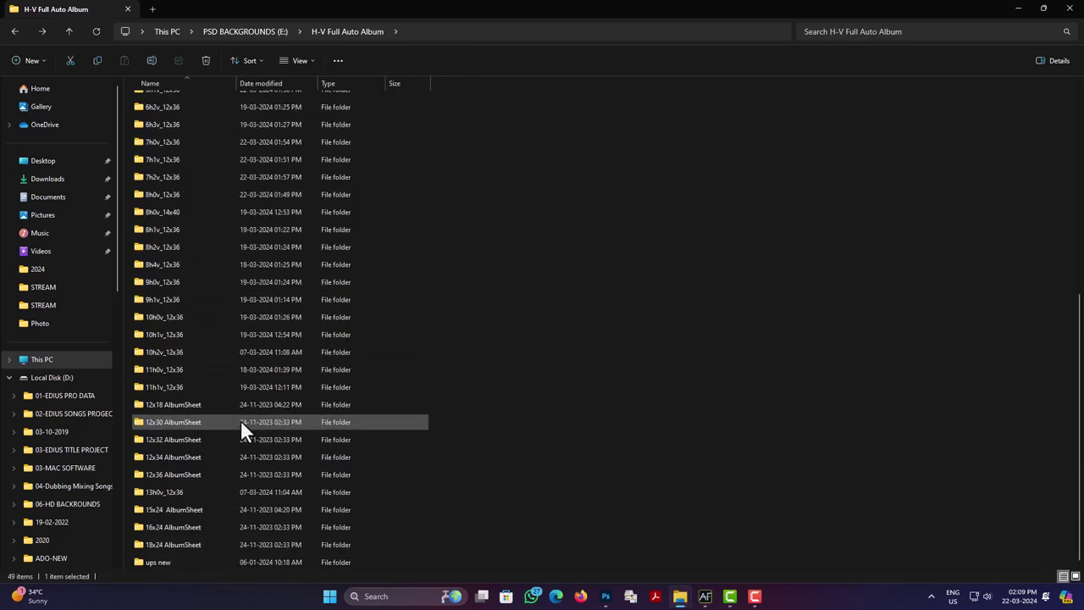
- Check the contents of the 13h0v_12x36 folder and return to the H-V Full Auto Album folder
double_click(258, 494)
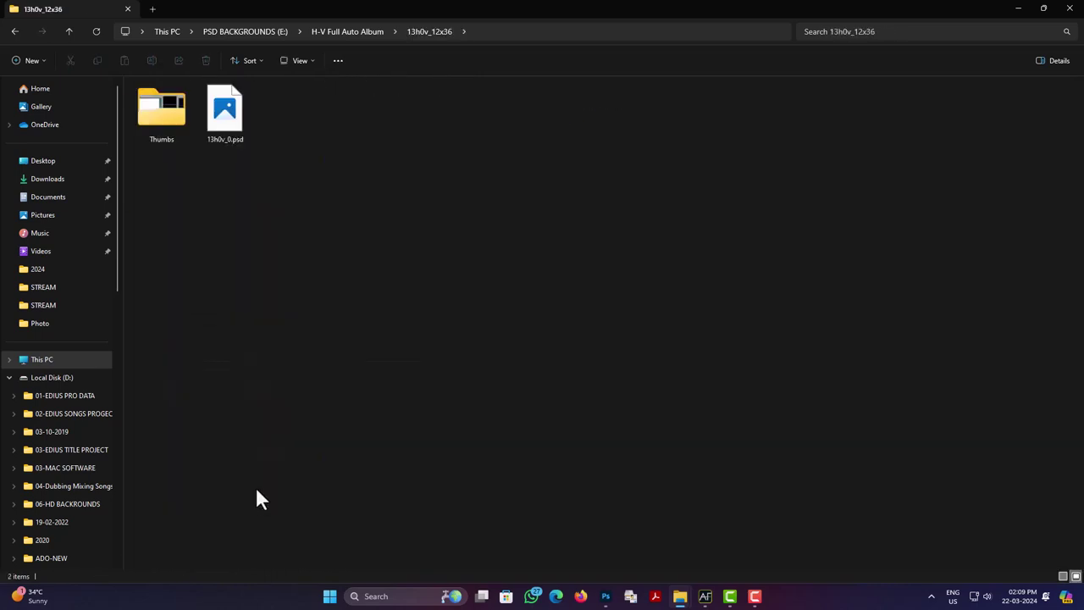
key("alt+Left")
- View the combined properties of all sheet folders from 1h2v_12x36 through 11h1v_12x36
scroll(279, 375, "up", 8)
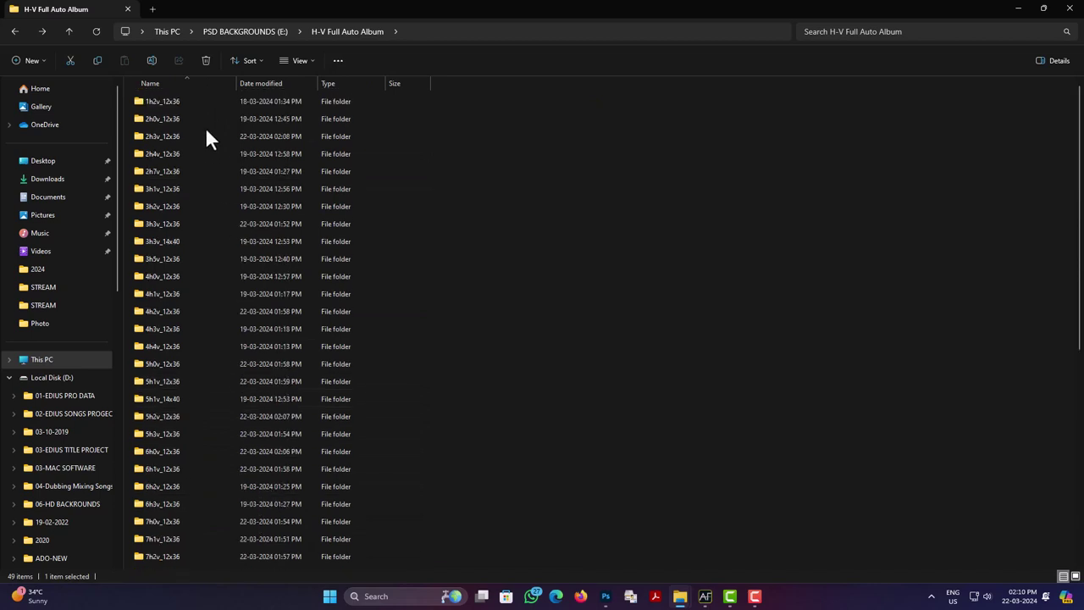
scroll(199, 153, "down", 5)
left_click(231, 508, "shift")
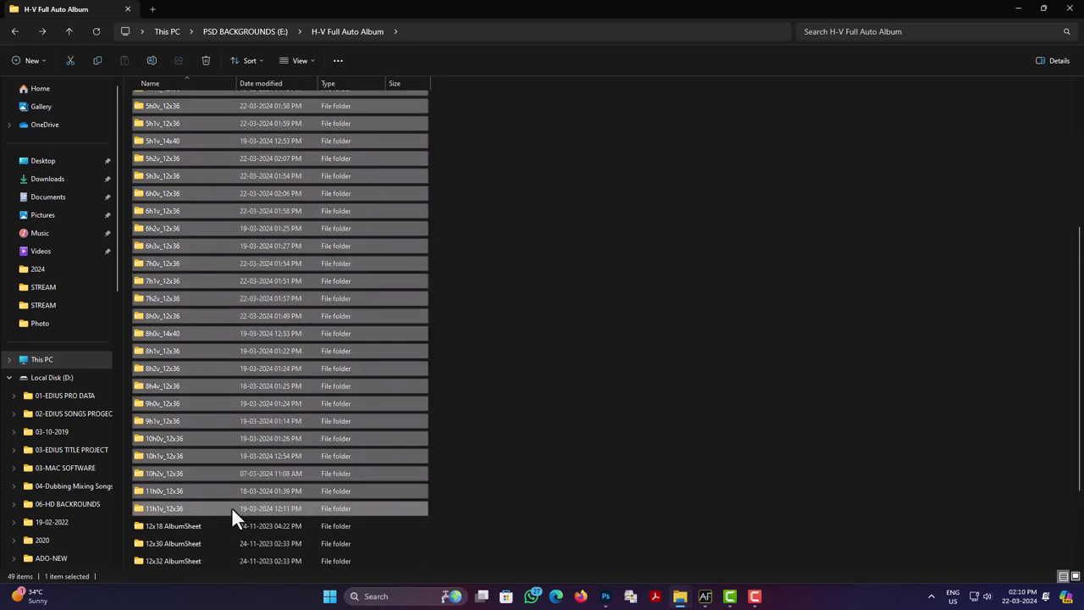
right_click(231, 508)
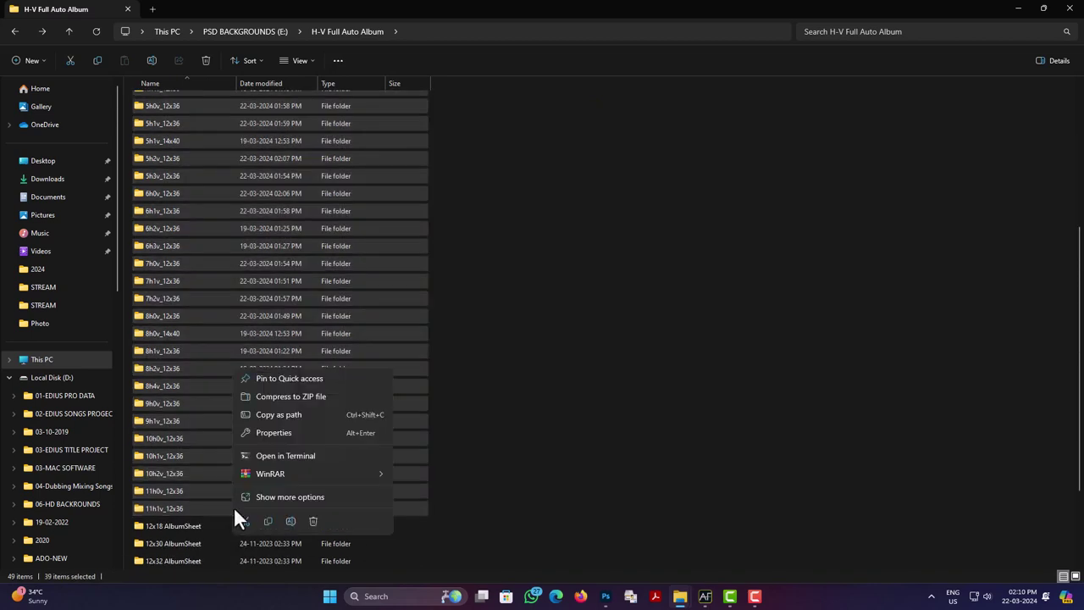
left_click(300, 432)
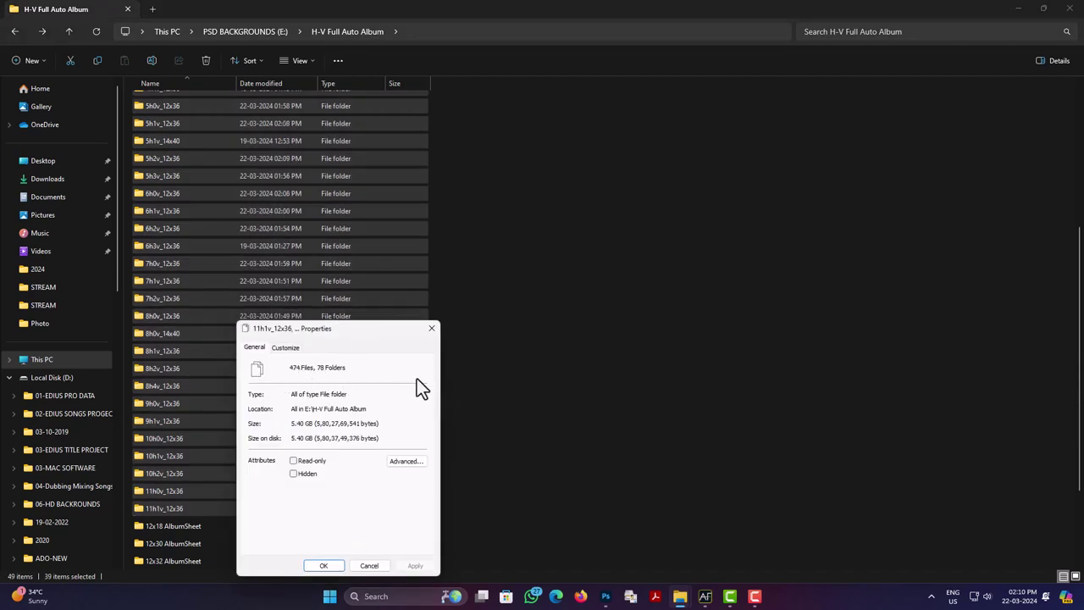
left_click(432, 329)
- Check the contents of the ups new and 2h7v_12x36 folders, ending back in the H-V Full Auto Album folder
scroll(447, 404, "down", 3)
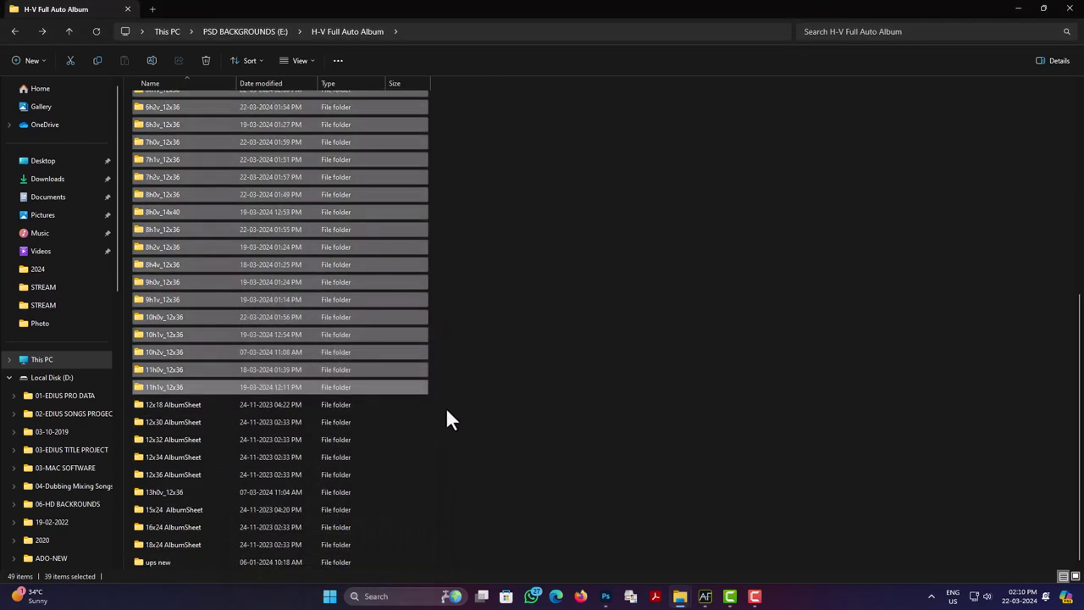
double_click(261, 561)
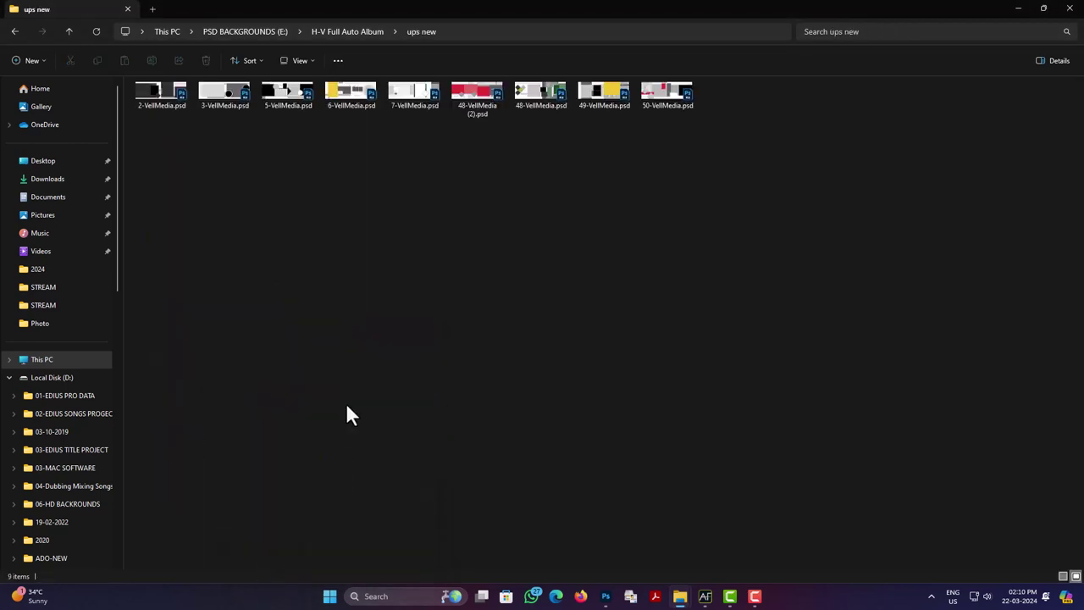
key("BackSpace")
key("BackSpace")
key("BackSpace")
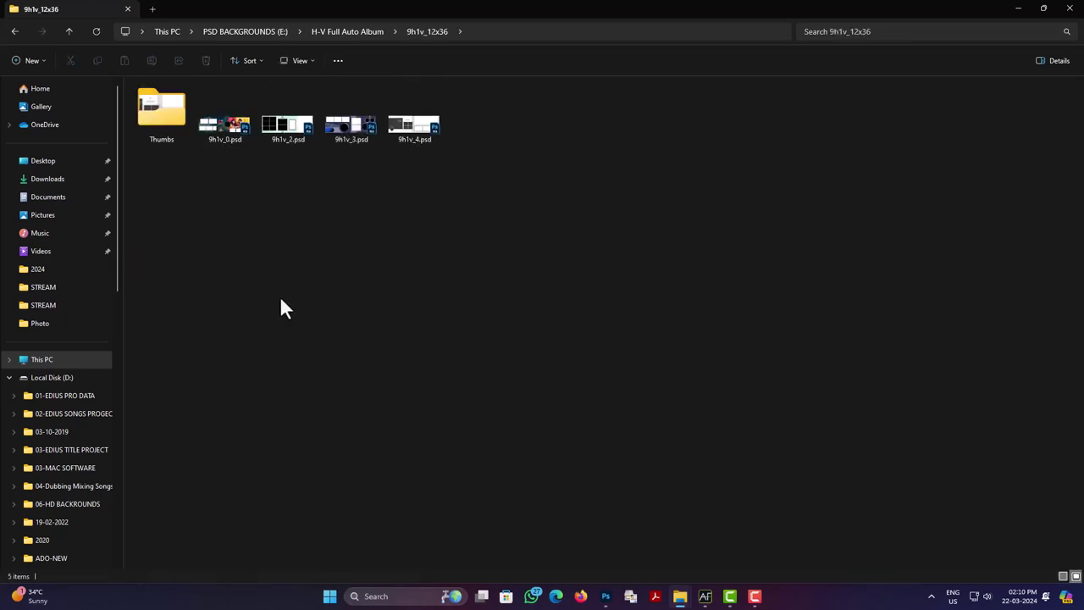
key("BackSpace")
key("BackSpace")
key("BackSpace")
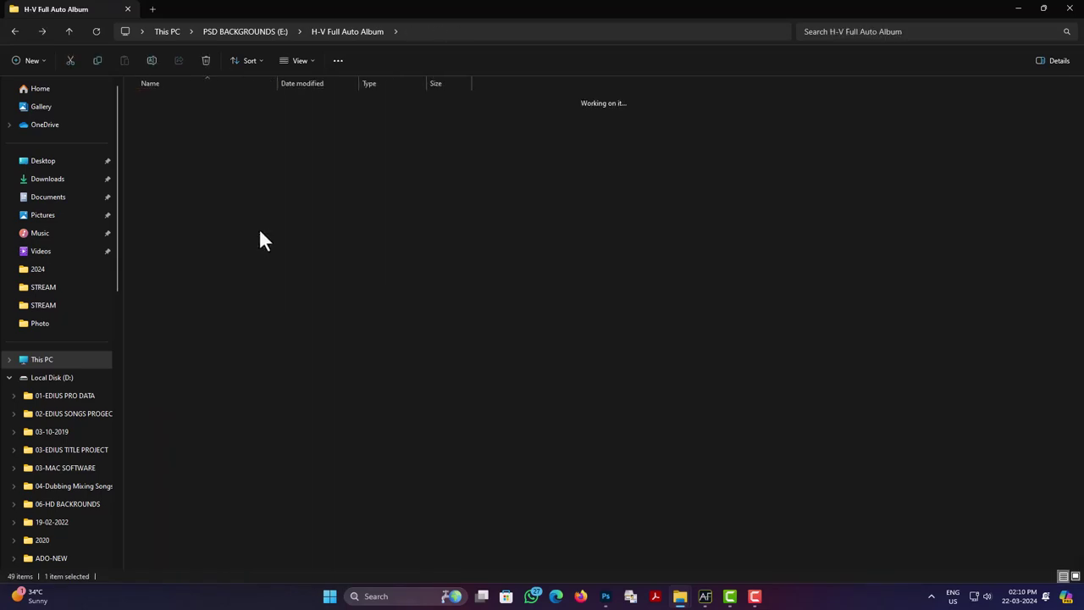
key("alt+Left")
double_click(246, 178)
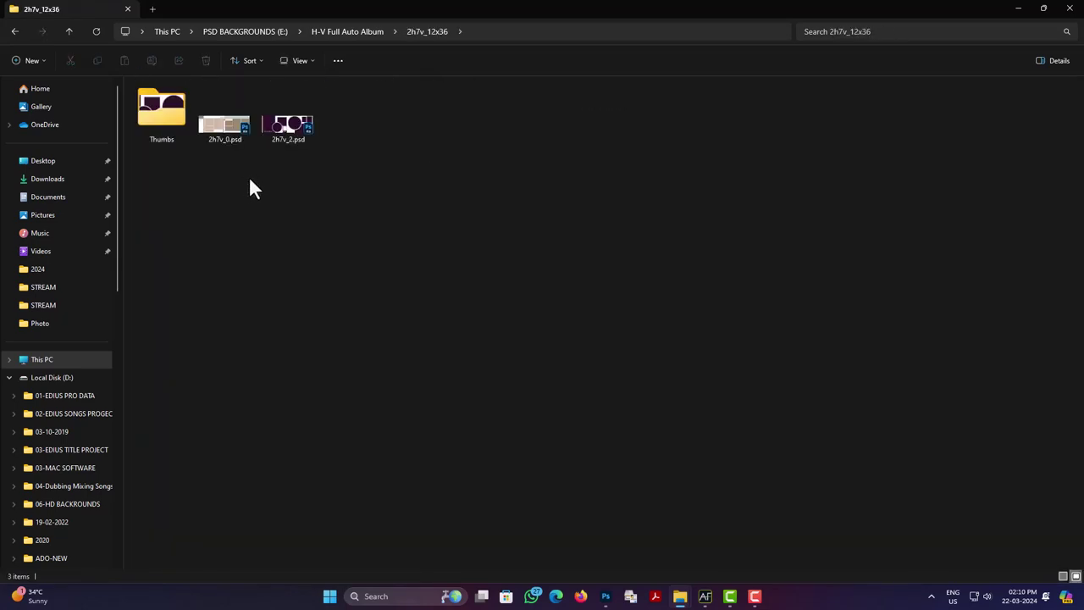
key("alt+Left")
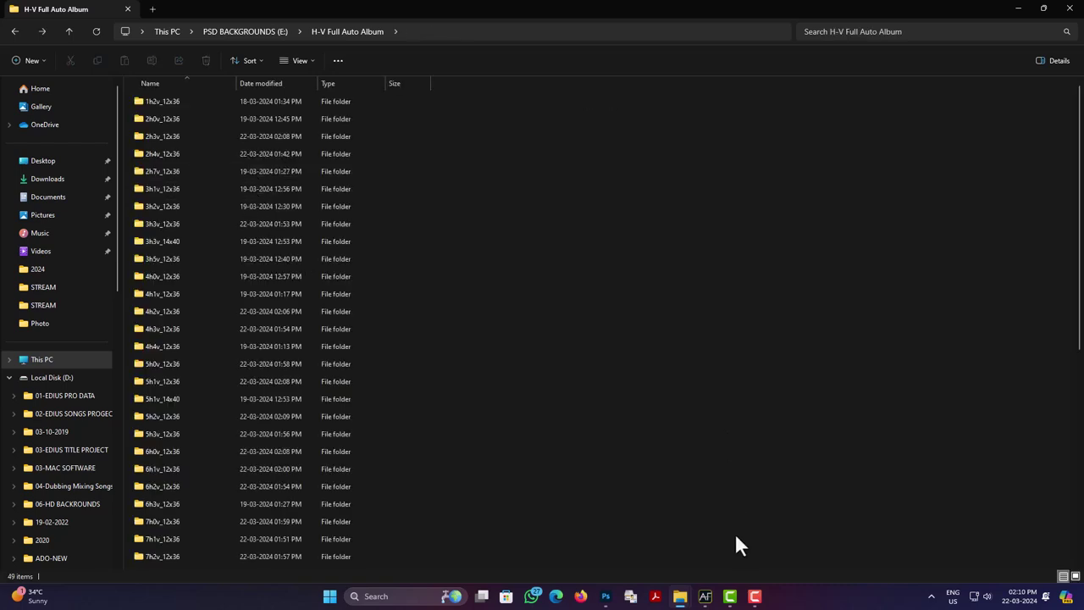